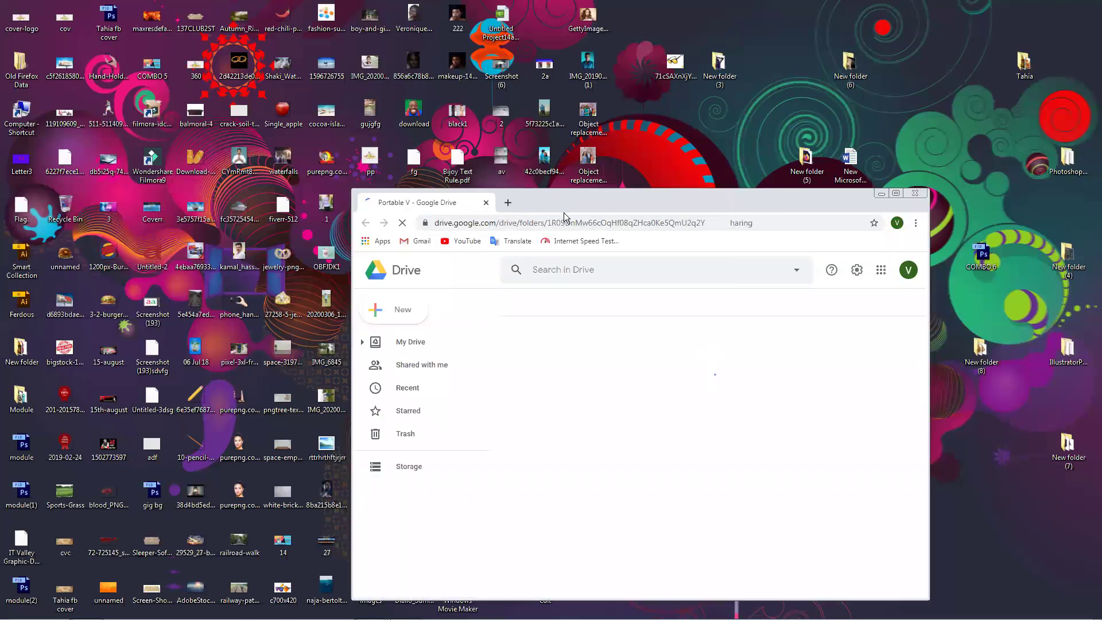
# Step: Check the Portable V folder in Google Drive, and close the browser window
pyautogui.moveTo(560, 209); pyautogui.dragTo(341, 116)
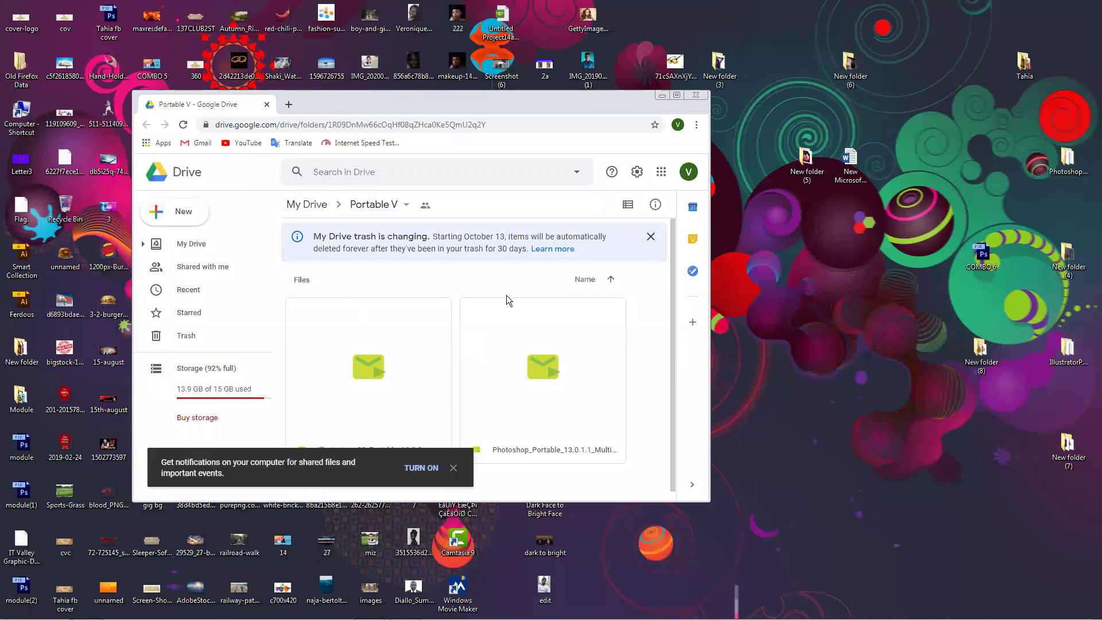
pyautogui.click(695, 95)
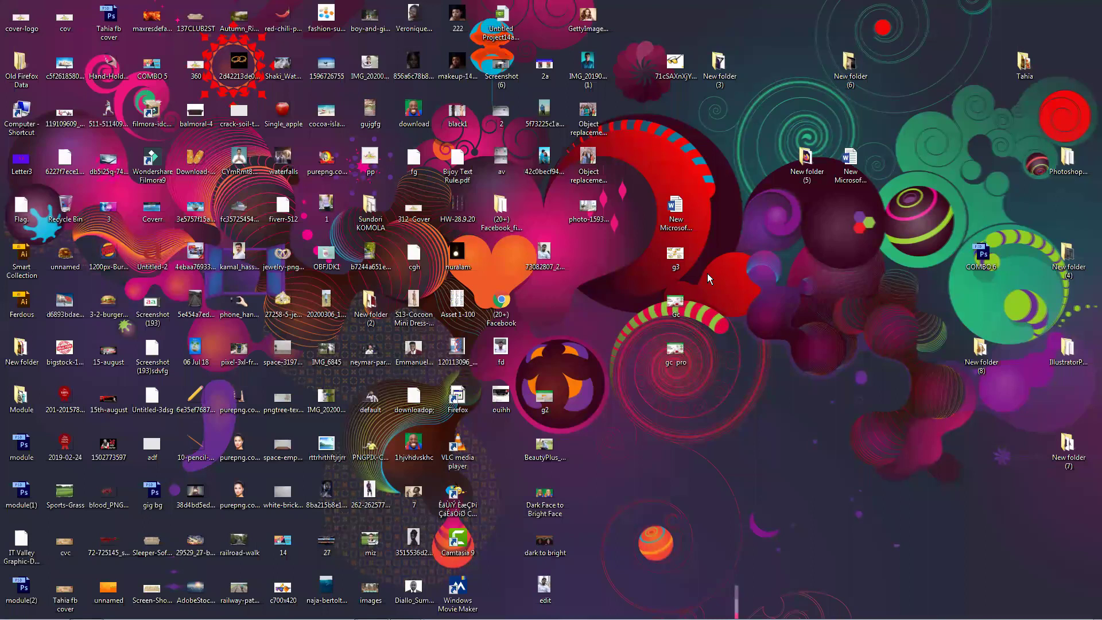
# Step: Switch to Photoshop, dismiss its home screen and arrange it as a floating window beside the desktop image files
pyautogui.moveTo(737, 617)
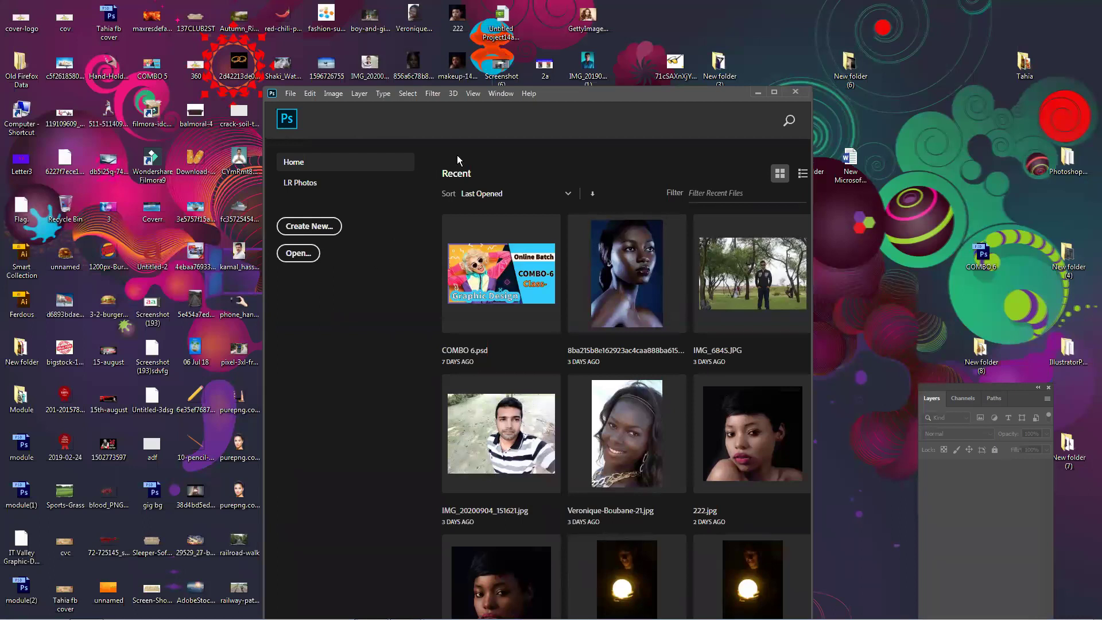
pyautogui.click(510, 93)
pyautogui.click(455, 194)
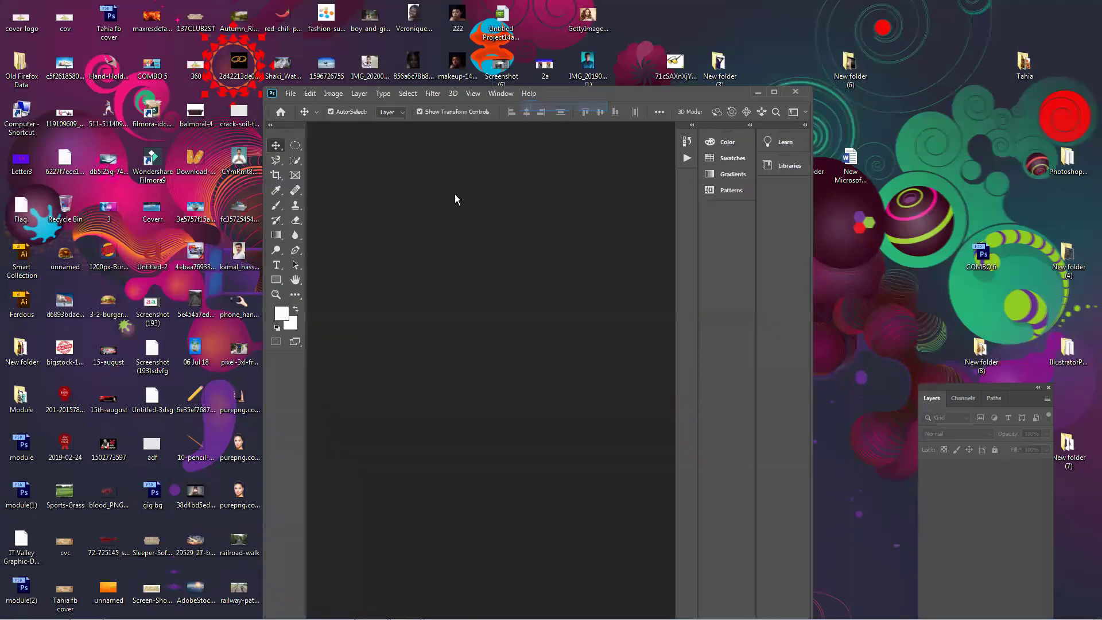
pyautogui.doubleClick(600, 95)
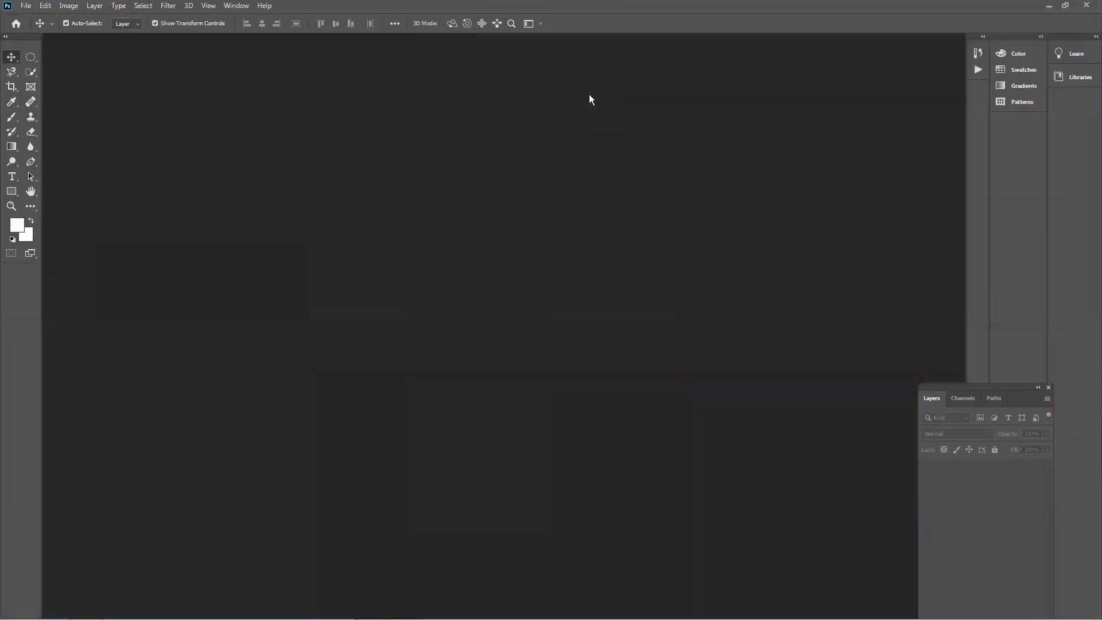
pyautogui.doubleClick(680, 6)
pyautogui.click(213, 551)
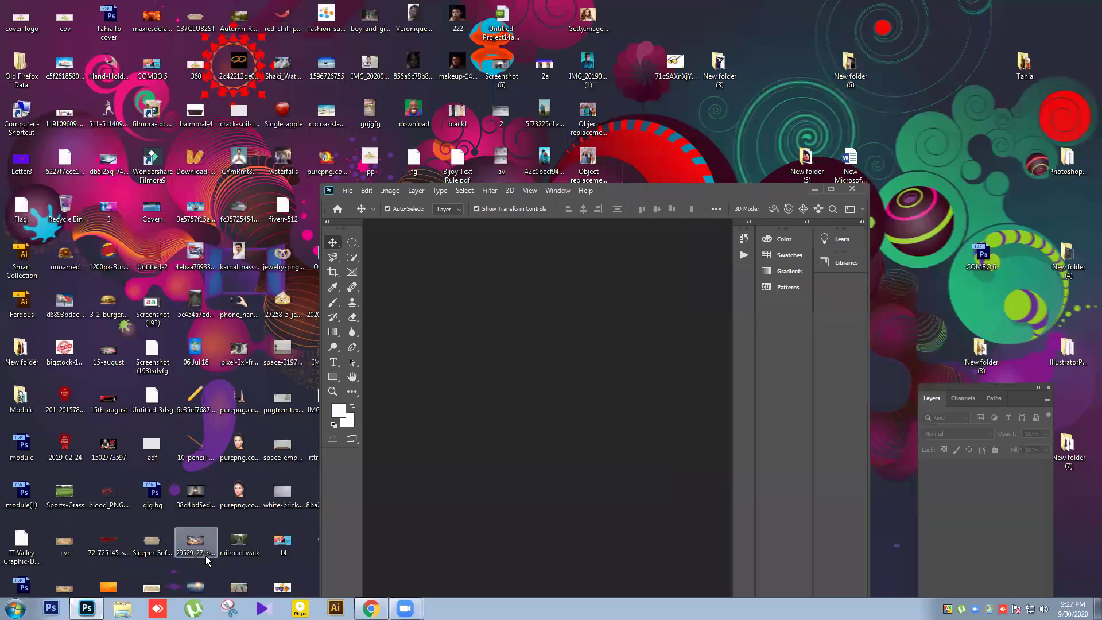
pyautogui.moveTo(644, 194); pyautogui.dragTo(512, 174)
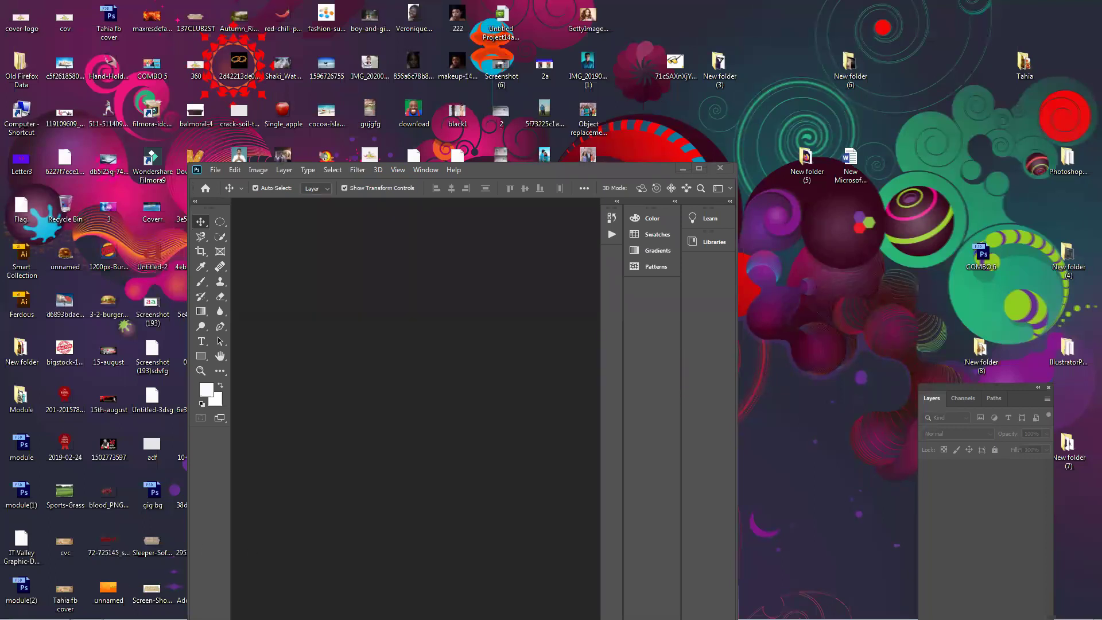
pyautogui.moveTo(370, 615)
pyautogui.moveTo(405, 608)
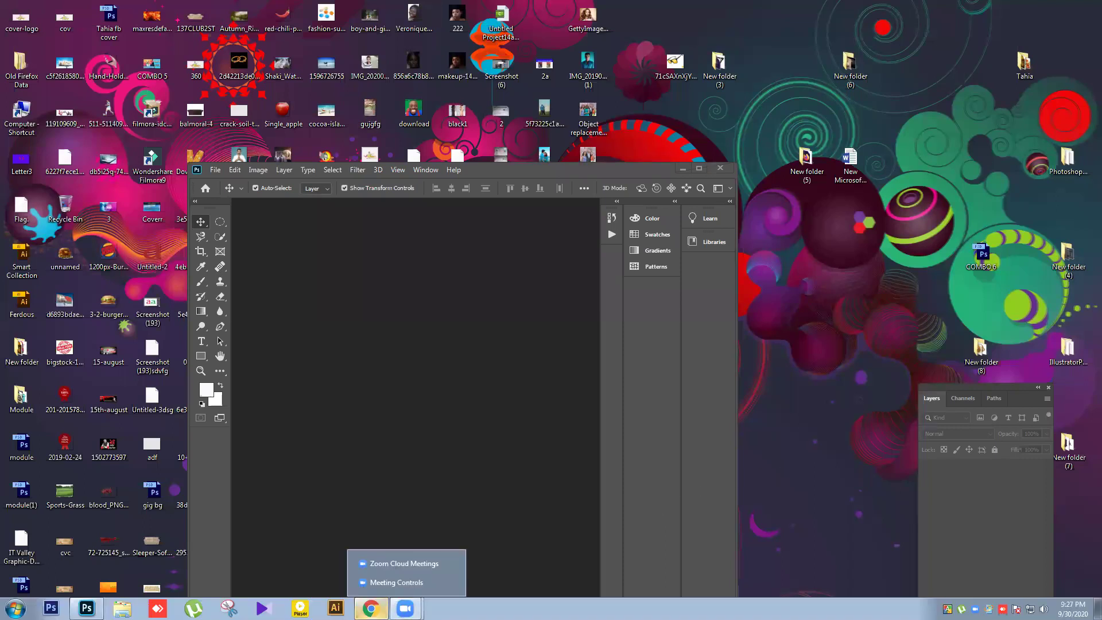
pyautogui.click(407, 561)
pyautogui.click(371, 608)
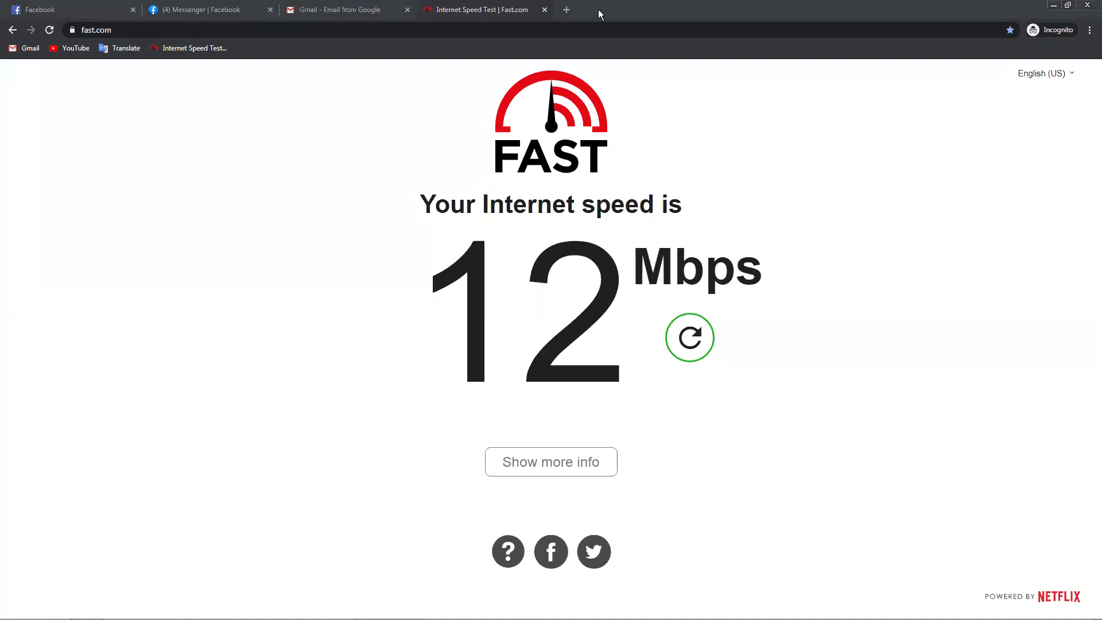
pyautogui.click(566, 8)
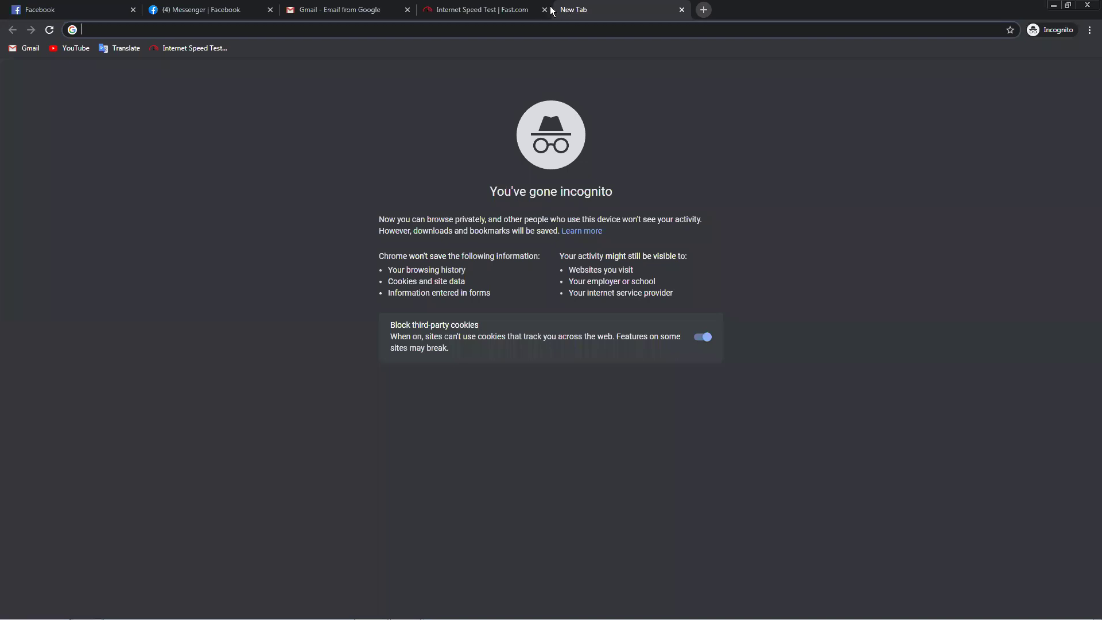
pyautogui.write('sre')
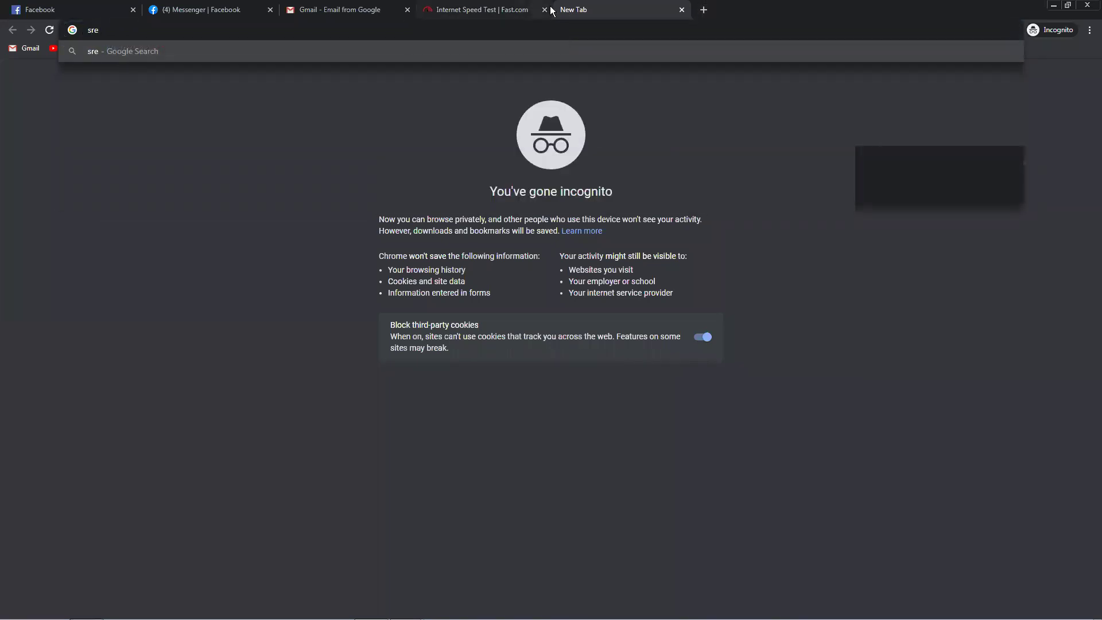
pyautogui.write('a')
pyautogui.press('BackSpace')
pyautogui.press('BackSpace')
pyautogui.press('BackSpace')
pyautogui.press('BackSpace')
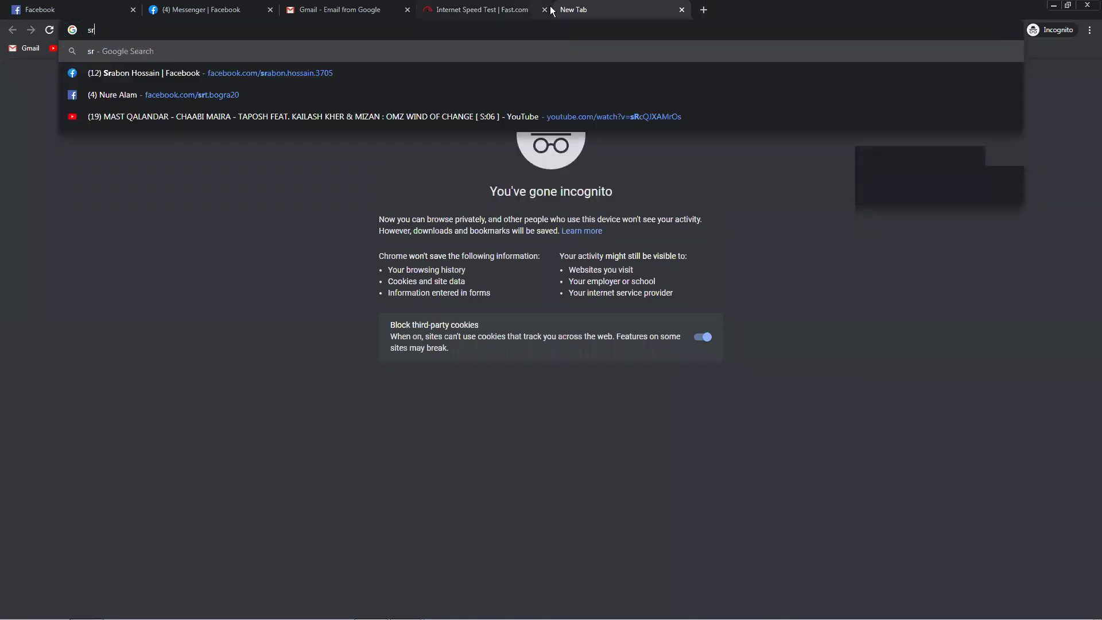
pyautogui.press('Escape')
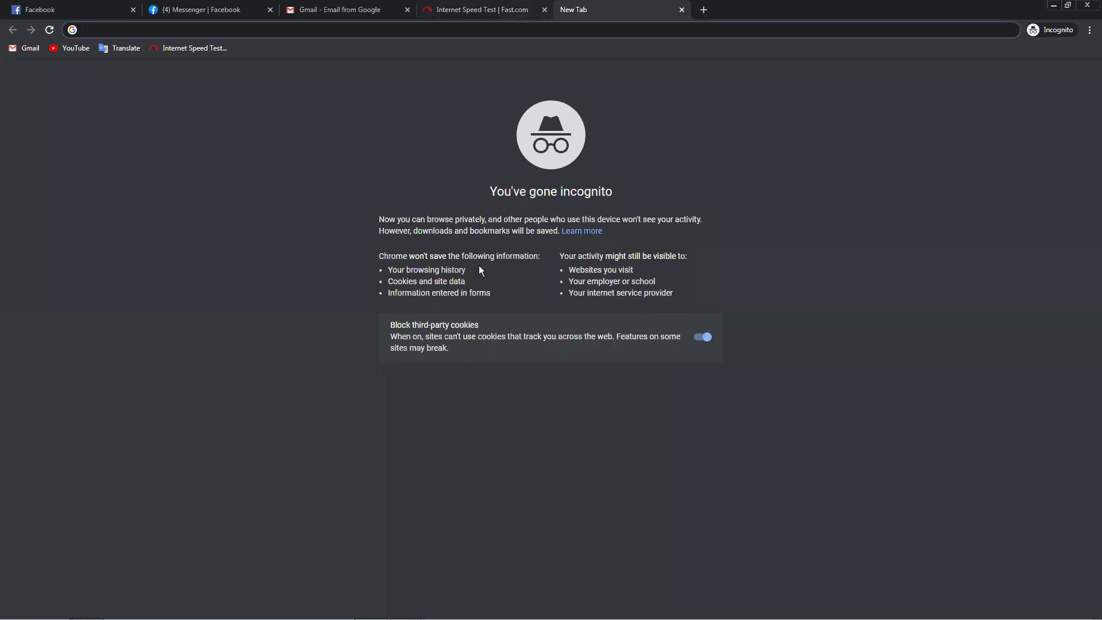
pyautogui.click(1053, 5)
pyautogui.moveTo(496, 617)
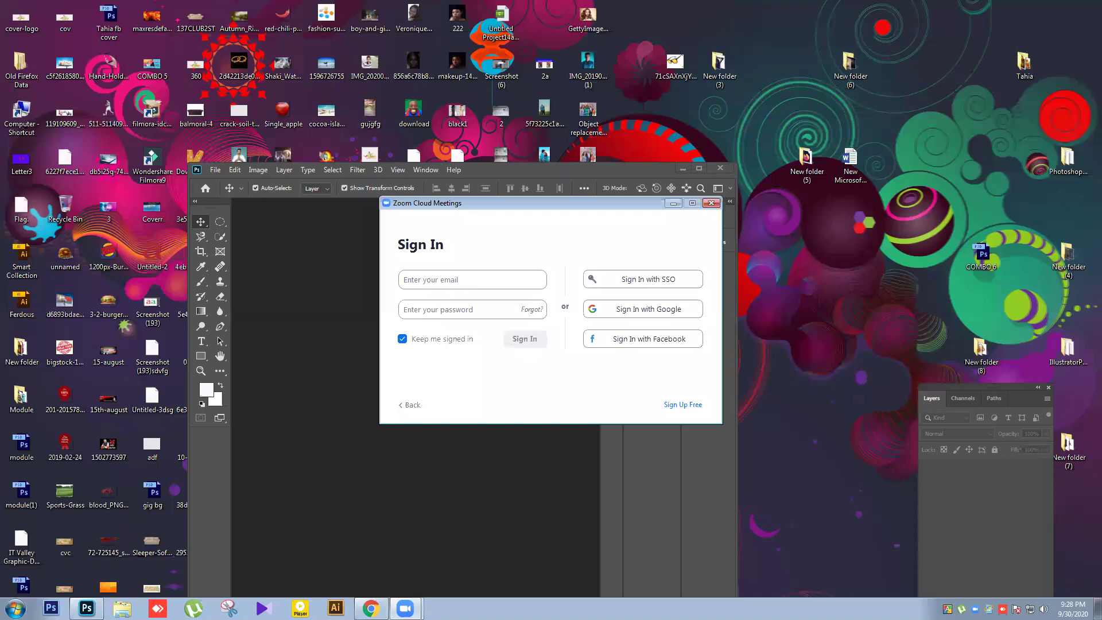
pyautogui.click(371, 608)
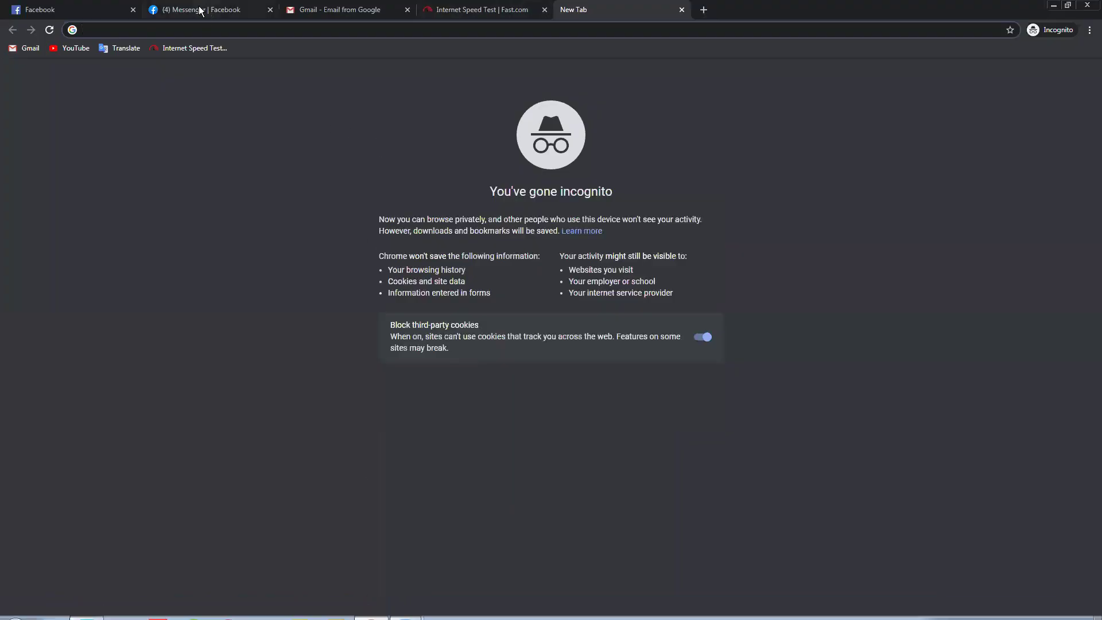
pyautogui.click(87, 10)
pyautogui.click(703, 10)
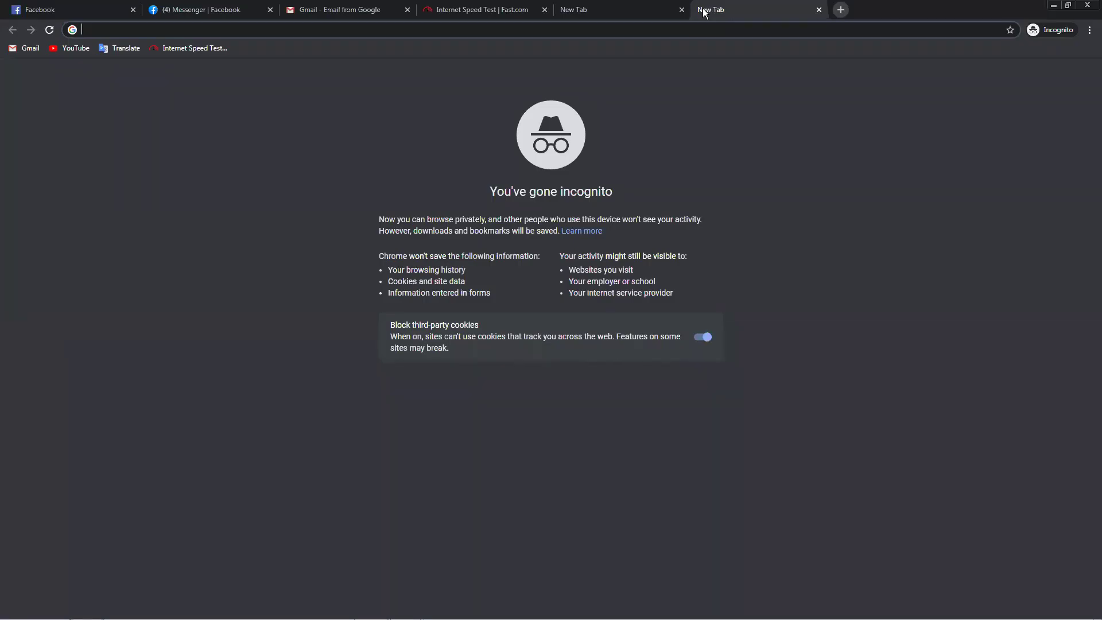
pyautogui.click(1054, 5)
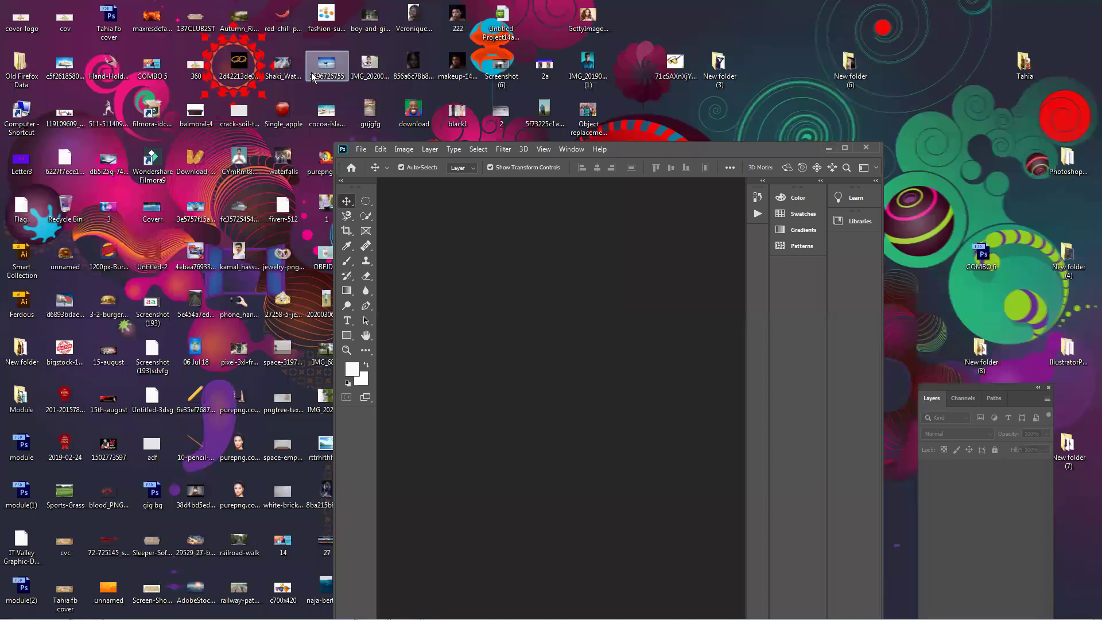
pyautogui.click(325, 113)
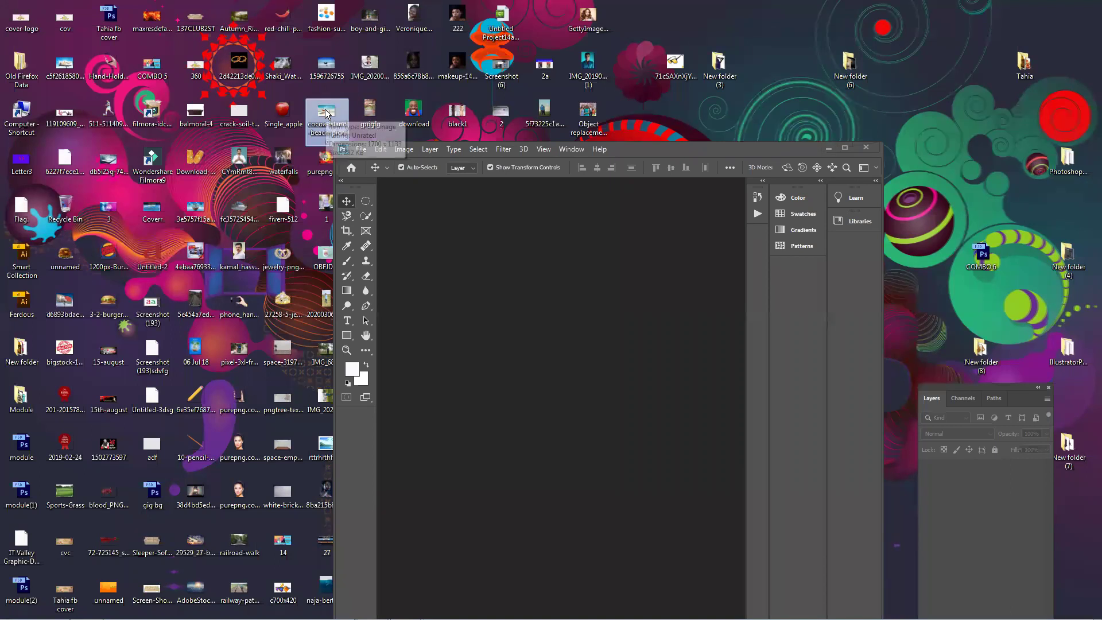
pyautogui.moveTo(371, 23); pyautogui.dragTo(494, 274)
pyautogui.click(602, 291)
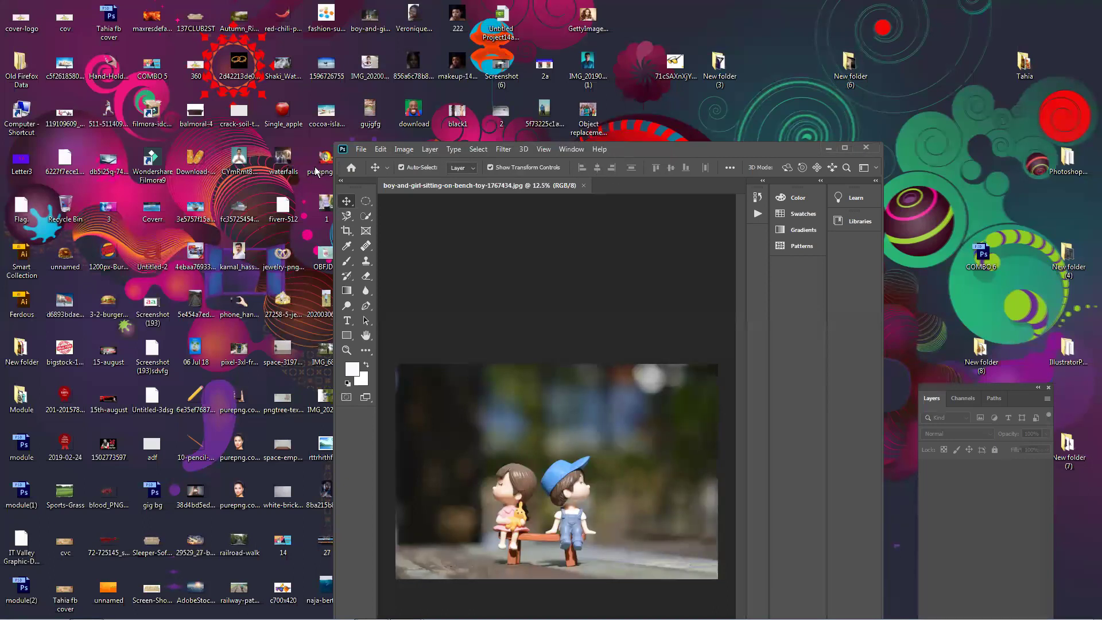
pyautogui.moveTo(323, 115); pyautogui.dragTo(779, 328)
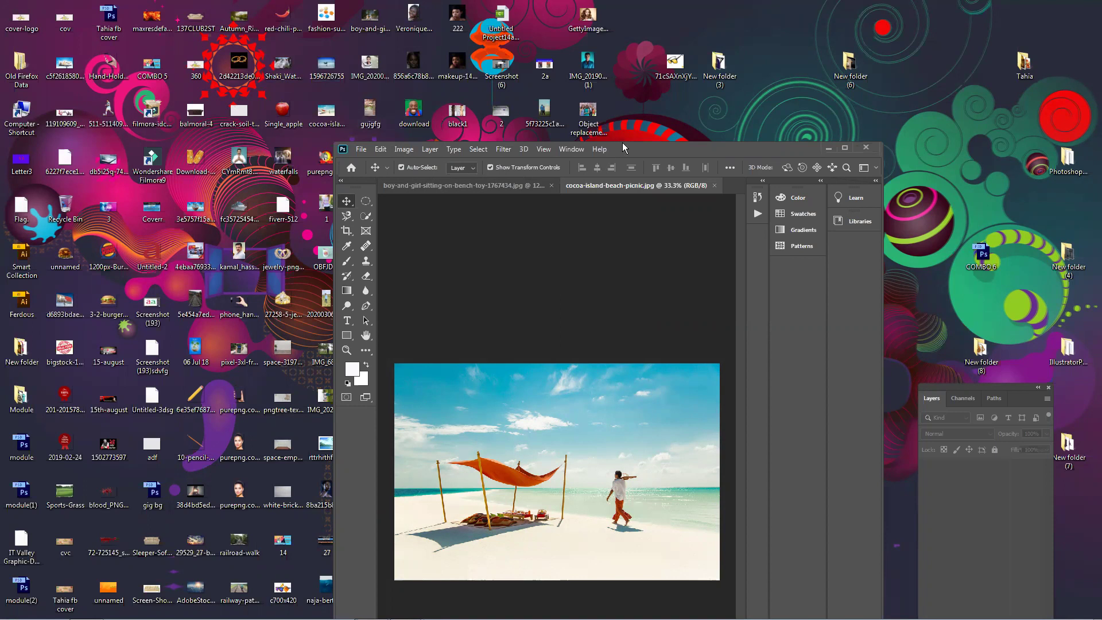
pyautogui.moveTo(622, 143); pyautogui.dragTo(634, 139)
pyautogui.moveTo(548, 116); pyautogui.dragTo(773, 357)
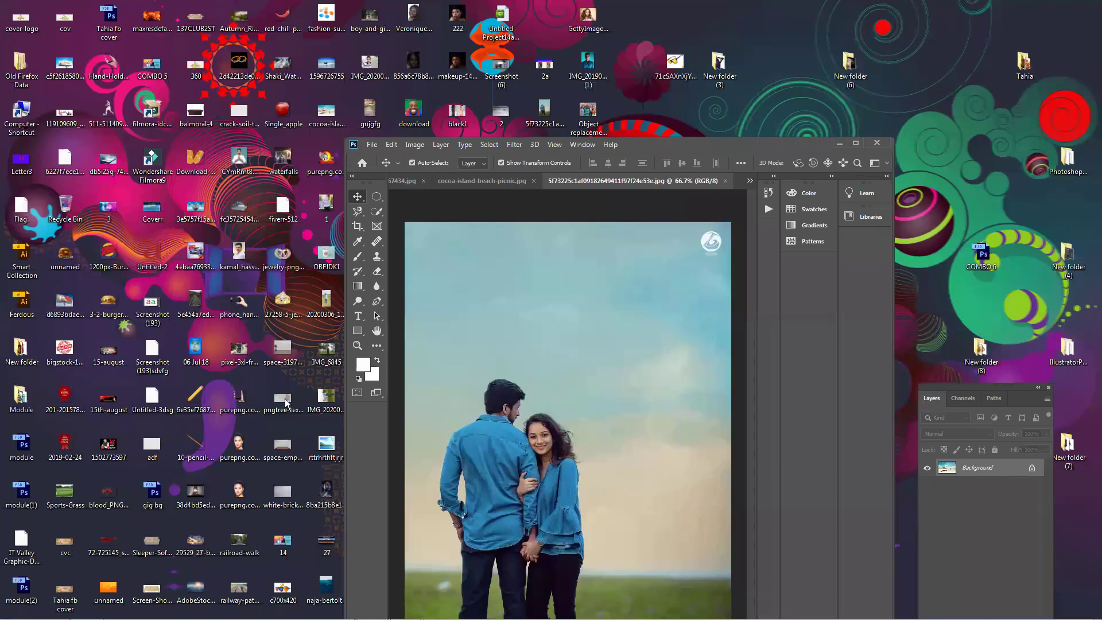
pyautogui.moveTo(325, 400); pyautogui.dragTo(489, 387)
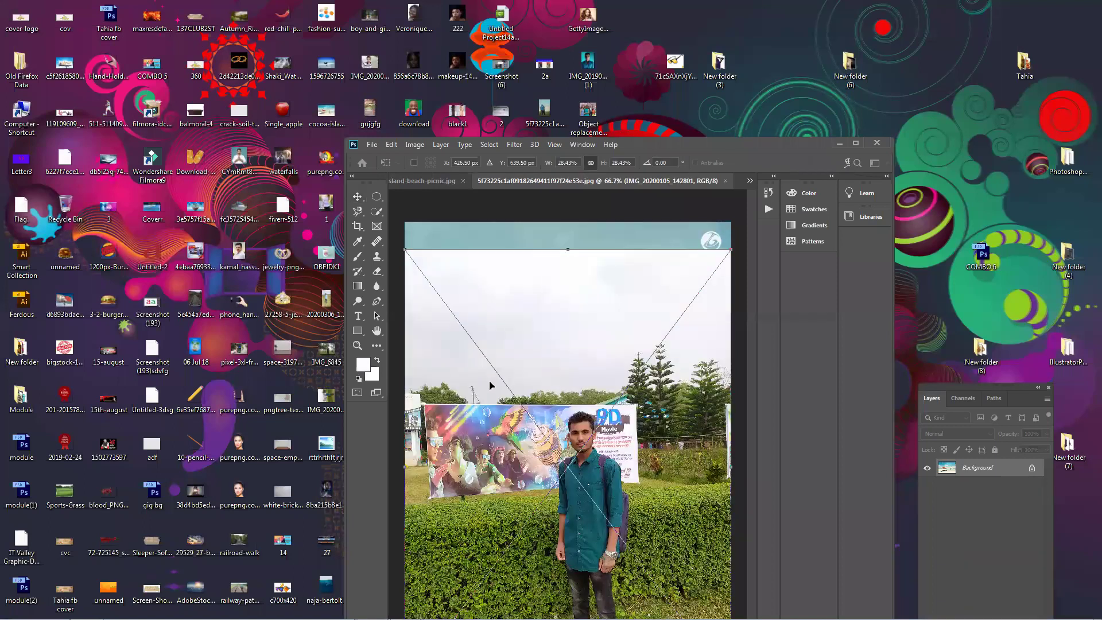
pyautogui.press('Escape')
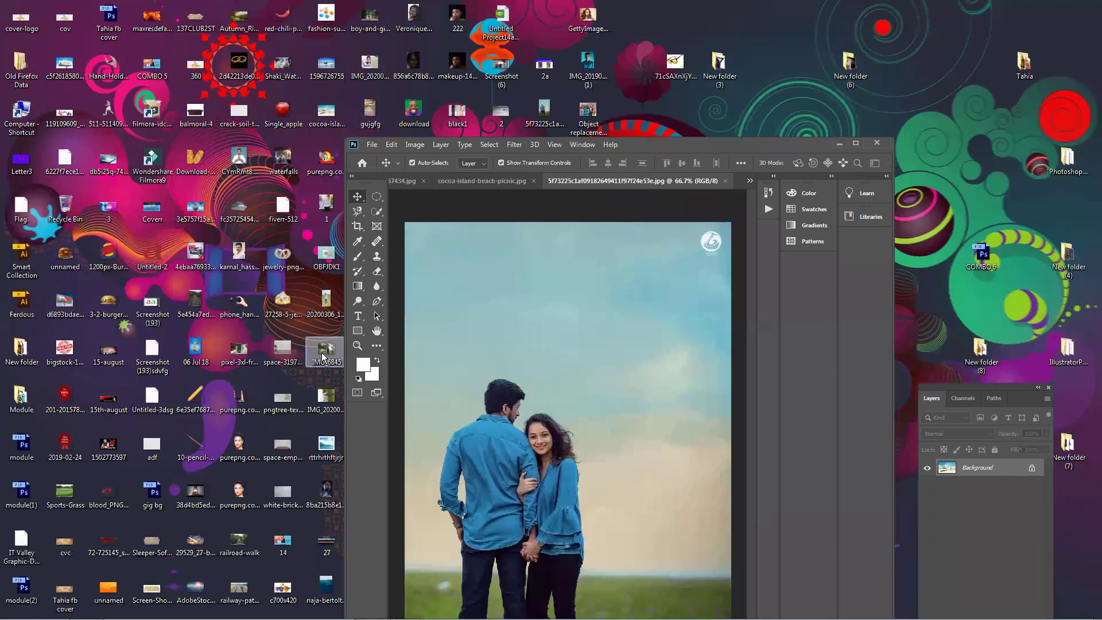
pyautogui.doubleClick(227, 589)
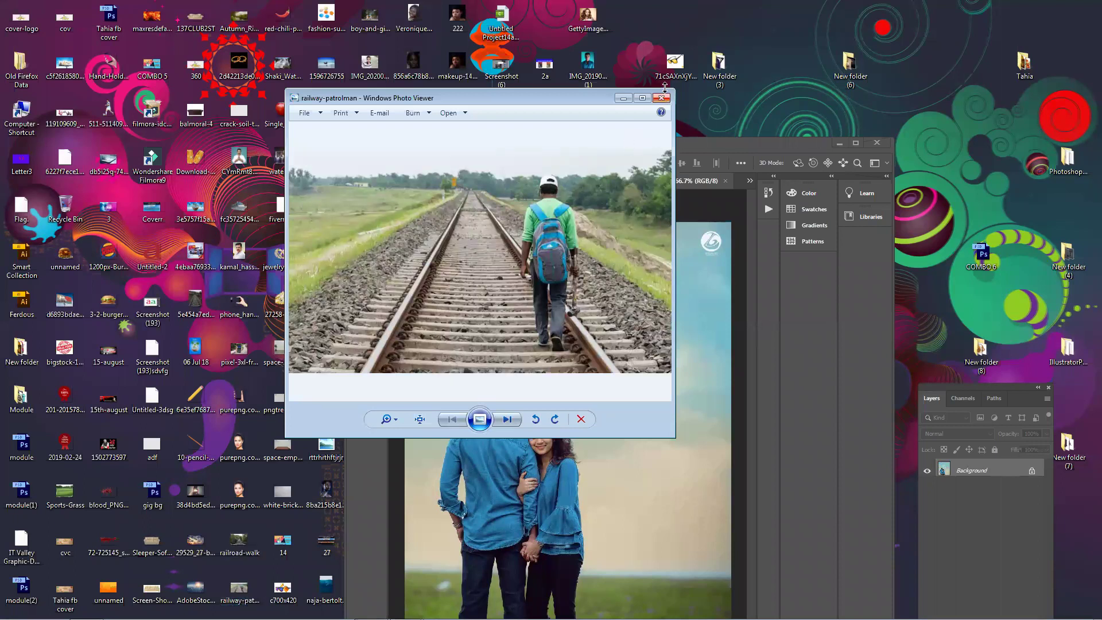
pyautogui.click(662, 98)
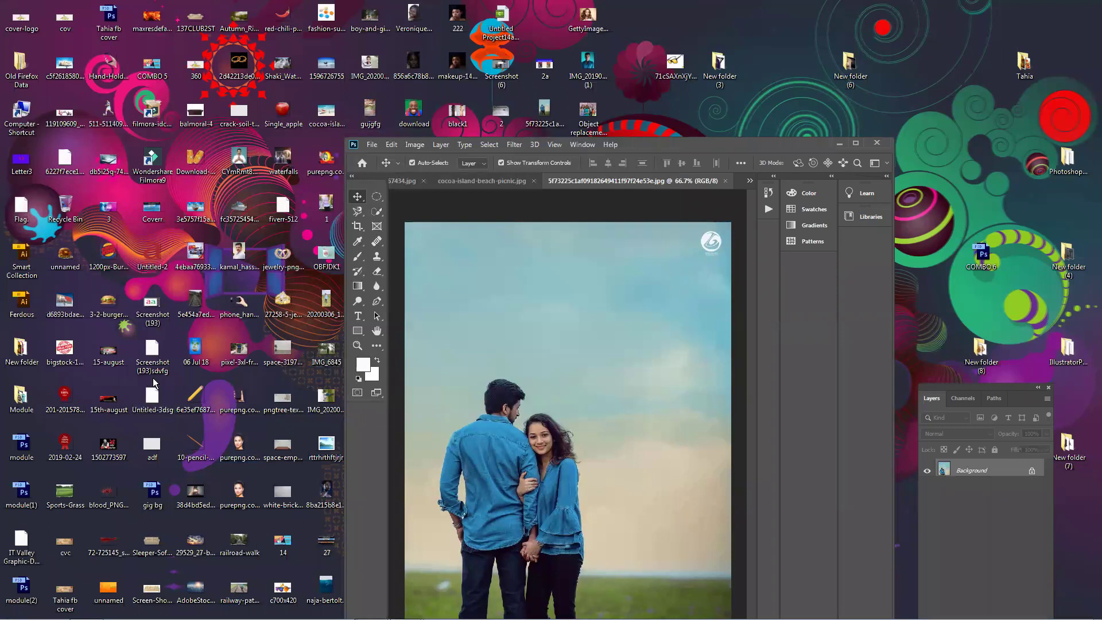
# Step: Maximize the Photoshop window and look through the couple, beach picnic and toy bench photos
pyautogui.doubleClick(641, 147)
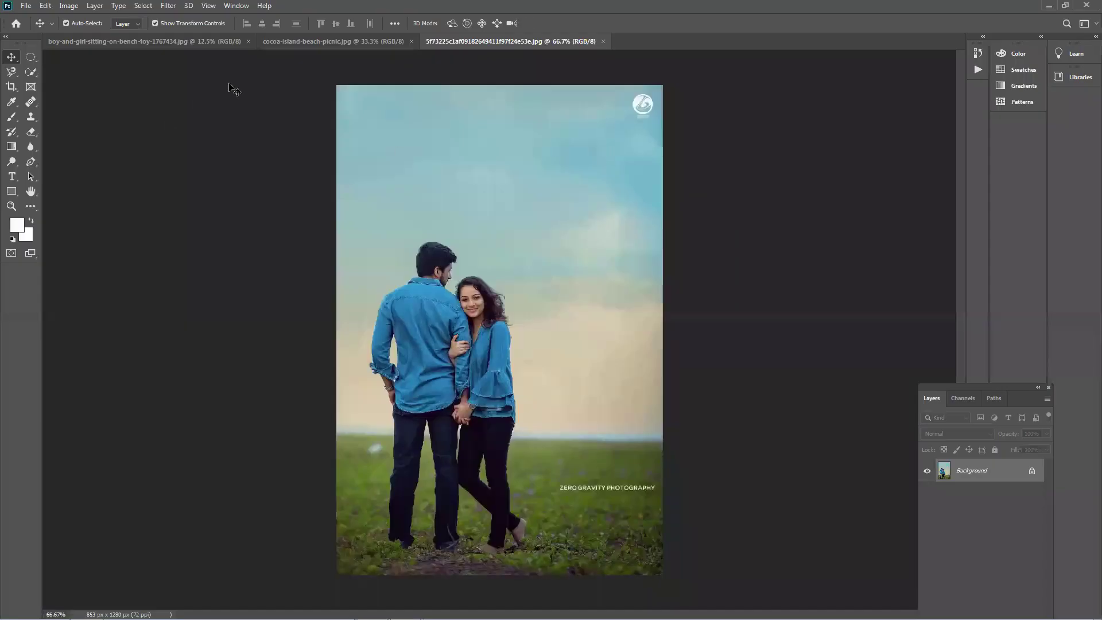
pyautogui.click(275, 40)
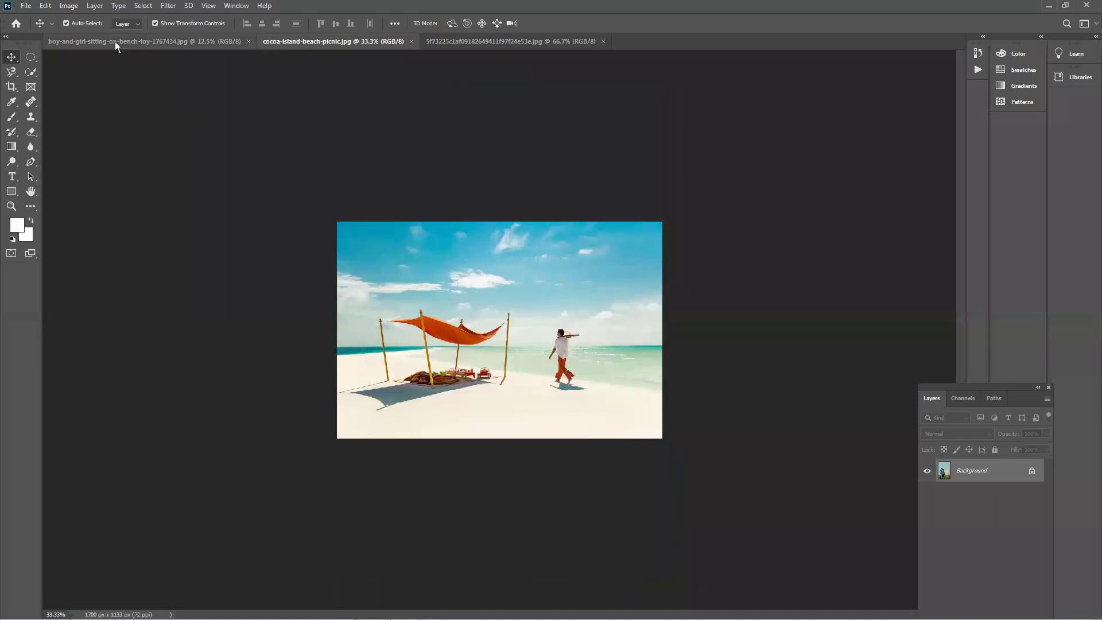
pyautogui.click(115, 41)
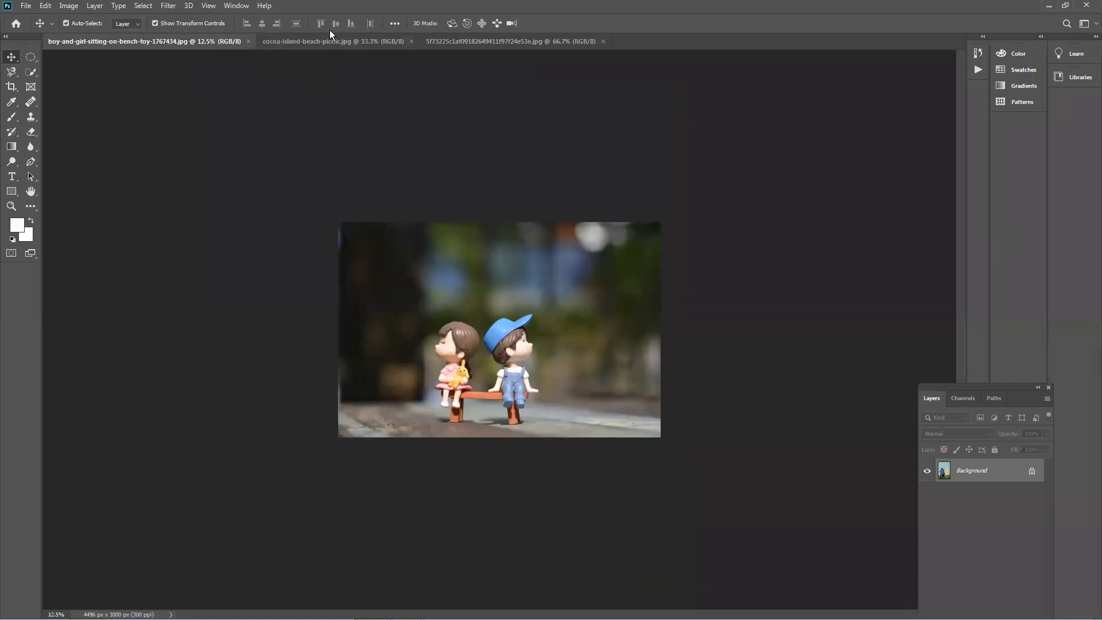
pyautogui.click(330, 45)
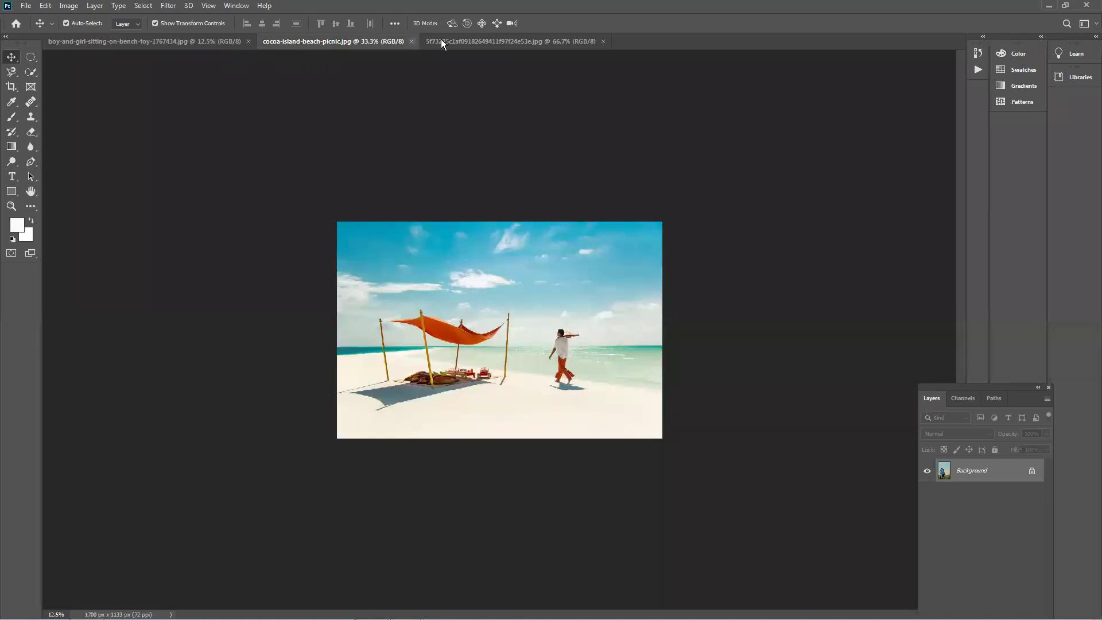
# Step: Open the railway track photo 5e454a7ed9068_railway_leg.jpg from the desktop as a separate Photoshop document
pyautogui.doubleClick(704, 6)
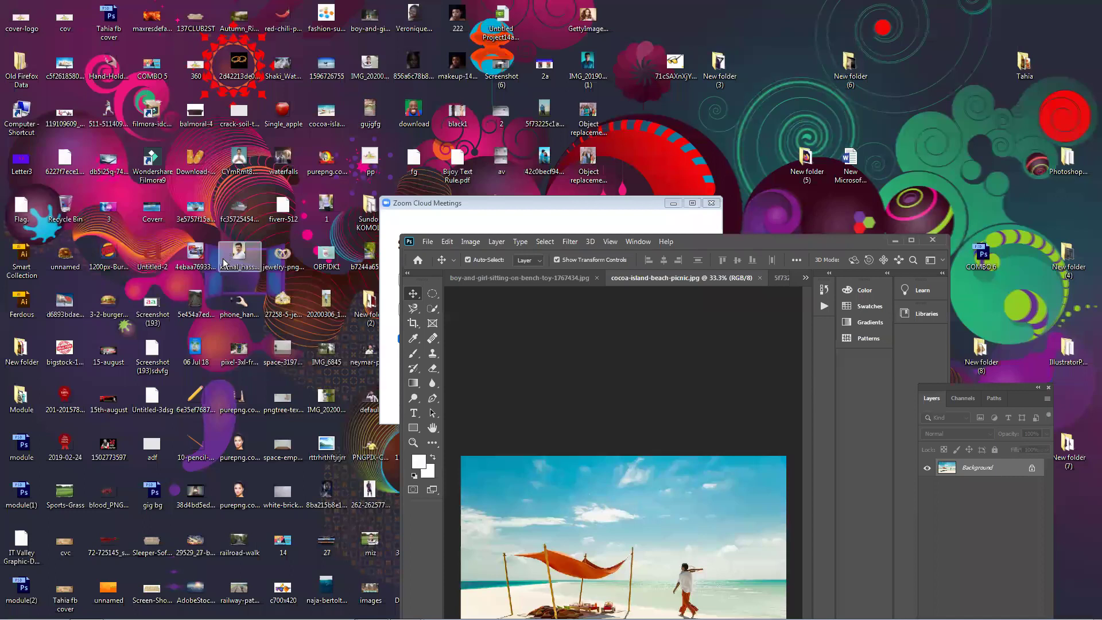
pyautogui.moveTo(198, 302); pyautogui.dragTo(813, 510)
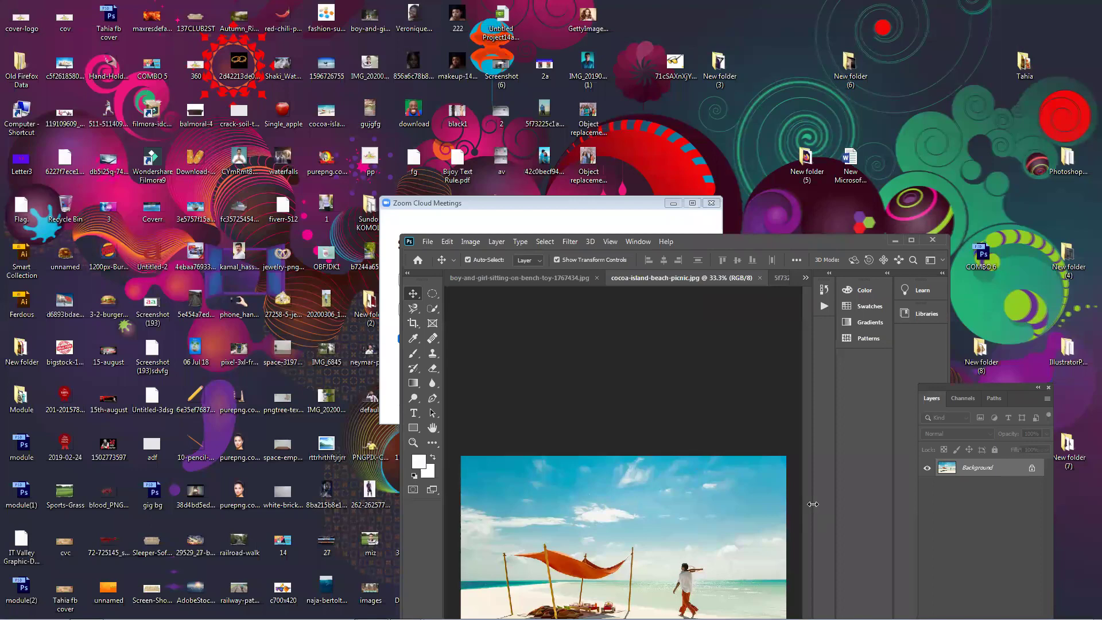
pyautogui.doubleClick(760, 237)
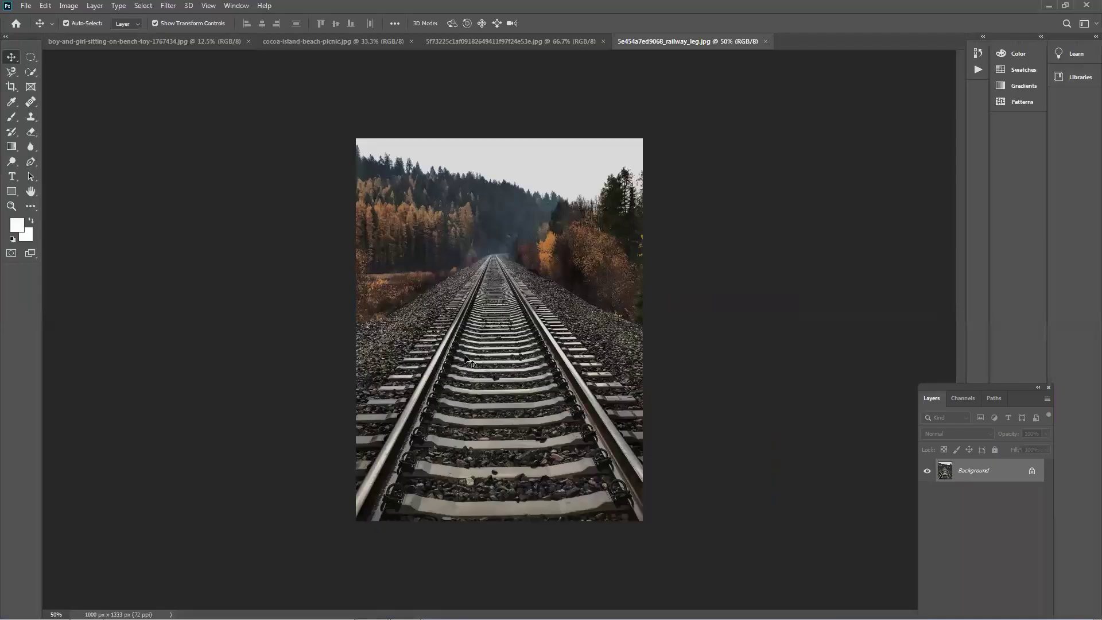
pyautogui.doubleClick(392, 6)
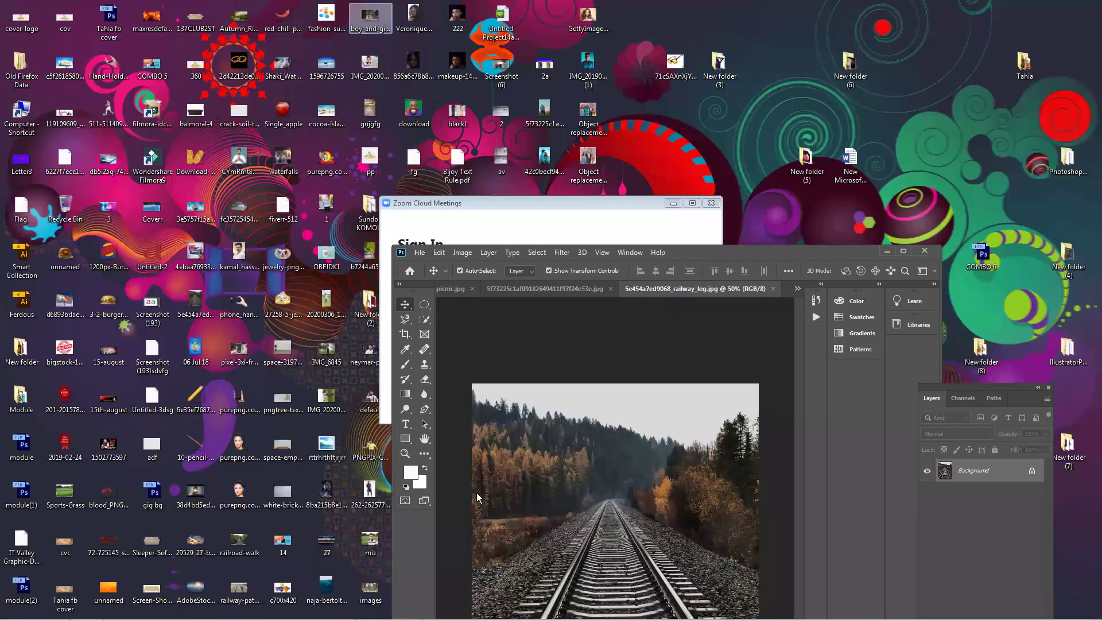
pyautogui.moveTo(373, 495); pyautogui.dragTo(583, 489)
pyautogui.doubleClick(691, 252)
pyautogui.moveTo(550, 295); pyautogui.dragTo(555, 309)
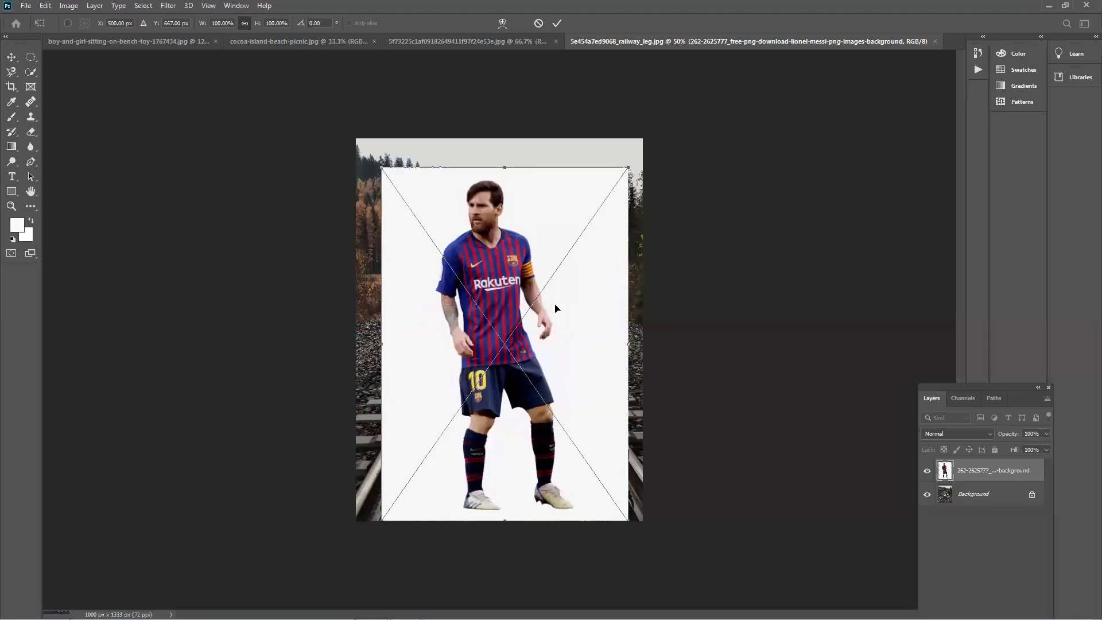
pyautogui.moveTo(438, 319); pyautogui.dragTo(453, 320)
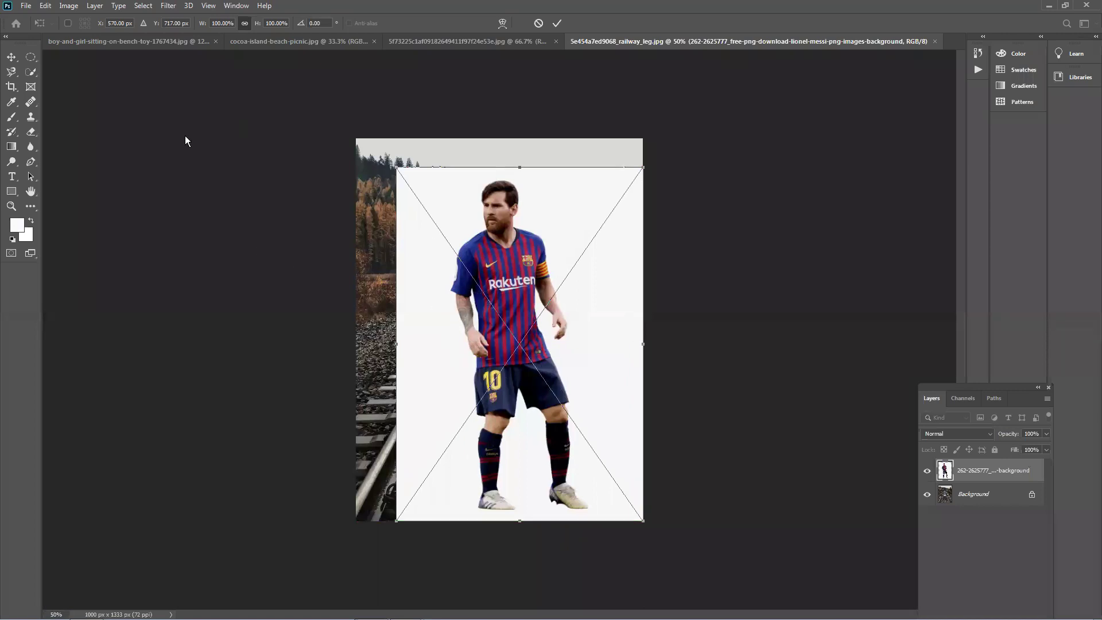
pyautogui.press('Escape')
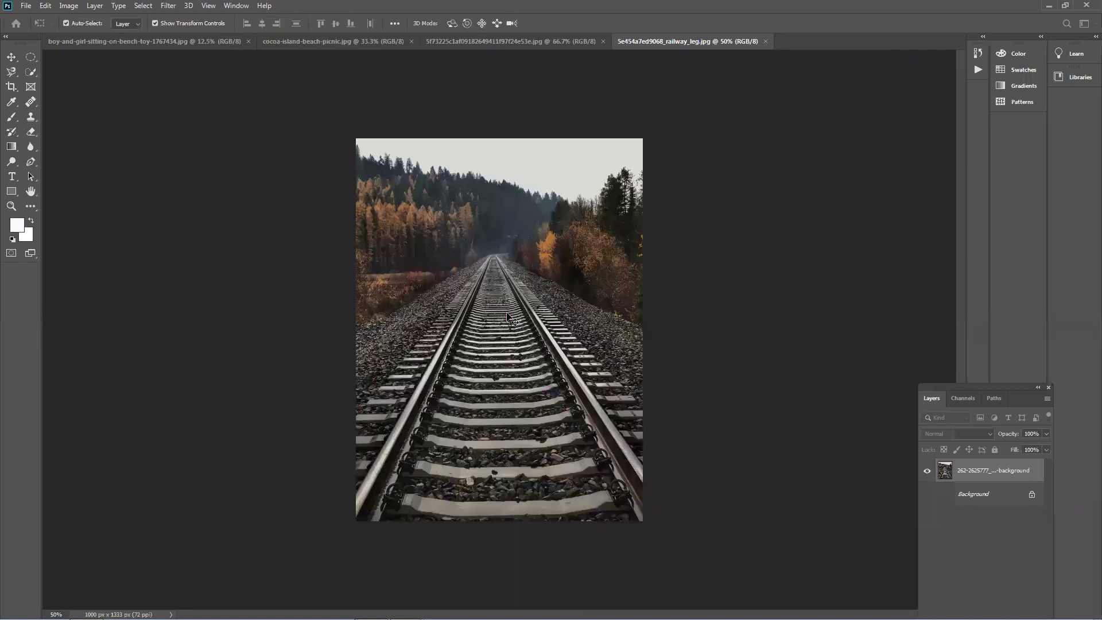
# Step: Switch to the cocoa-island-beach-picnic.jpg document and unlock its Background layer into a regular layer
pyautogui.click(313, 45)
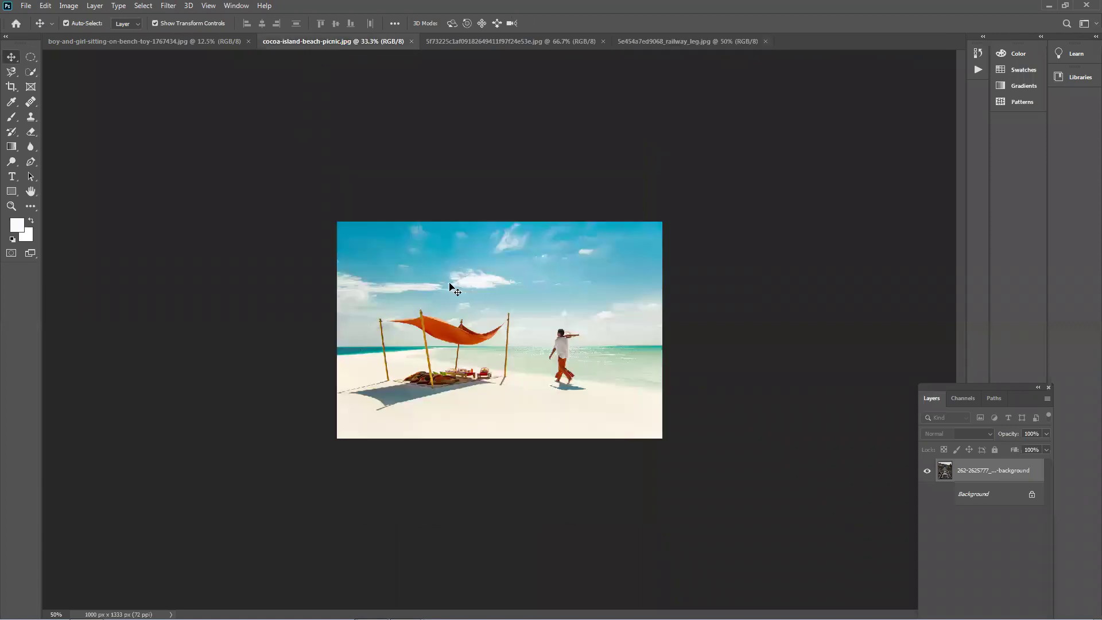
pyautogui.scroll(1, 480, 302)
pyautogui.scroll(1, 481, 309)
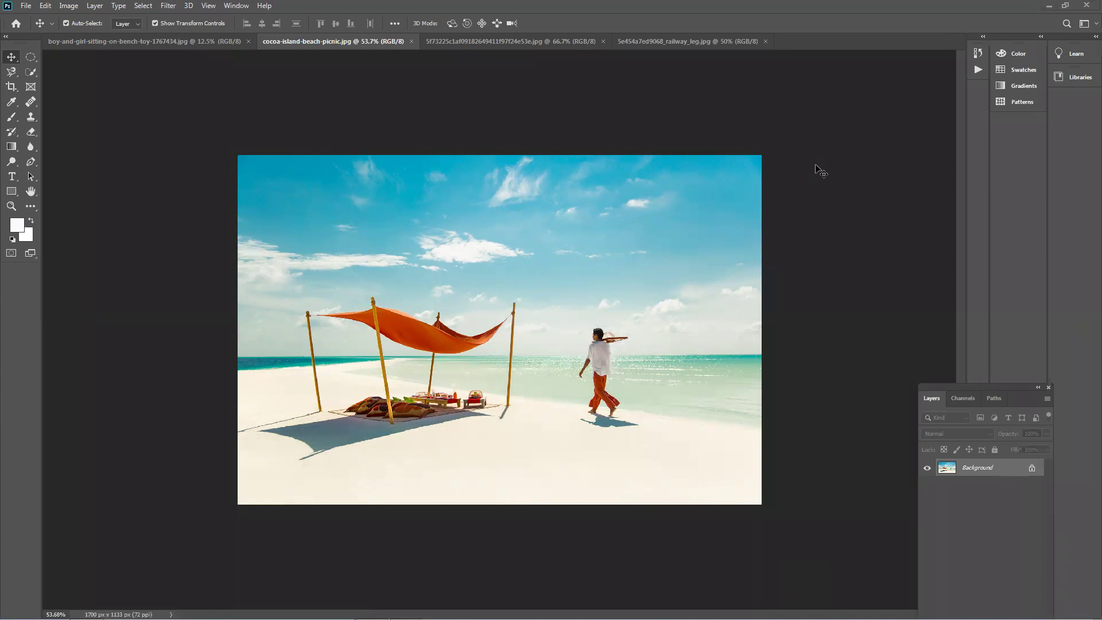
pyautogui.moveTo(985, 391); pyautogui.dragTo(867, 186)
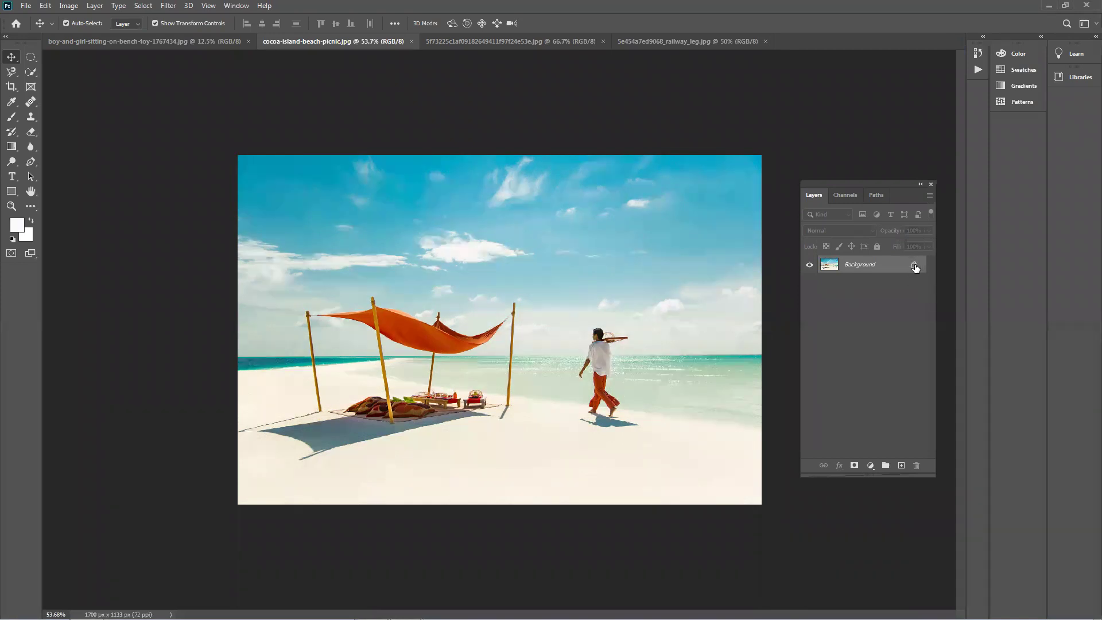
pyautogui.moveTo(914, 265); pyautogui.dragTo(916, 466)
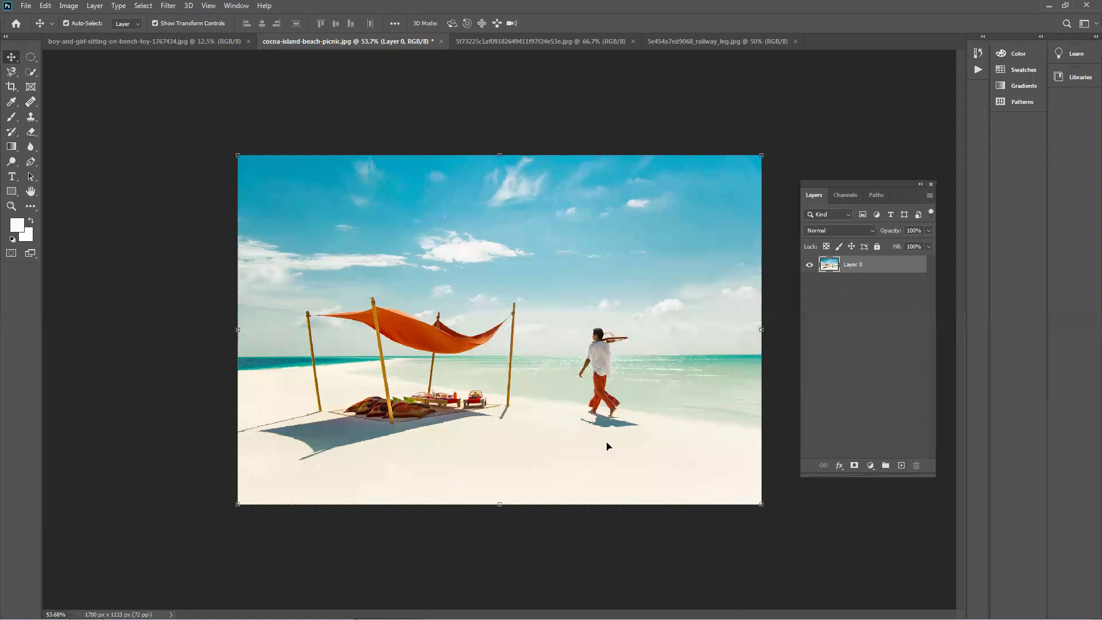
# Step: Outline the walking man with the Lasso tool and remove him with a Content-Aware fill
pyautogui.click(11, 71)
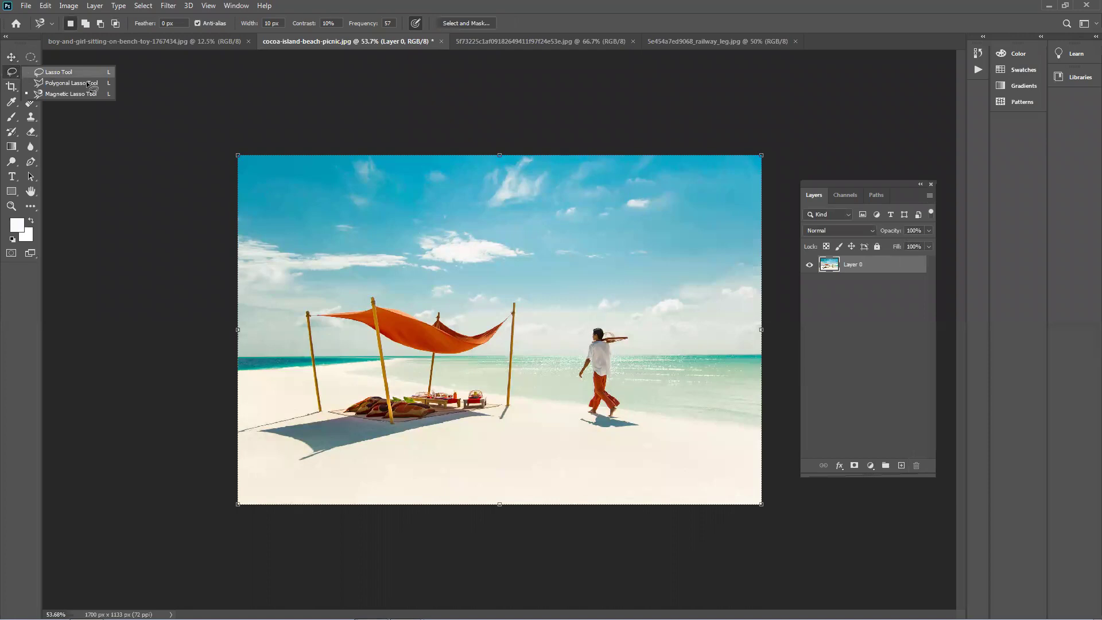
pyautogui.click(43, 72)
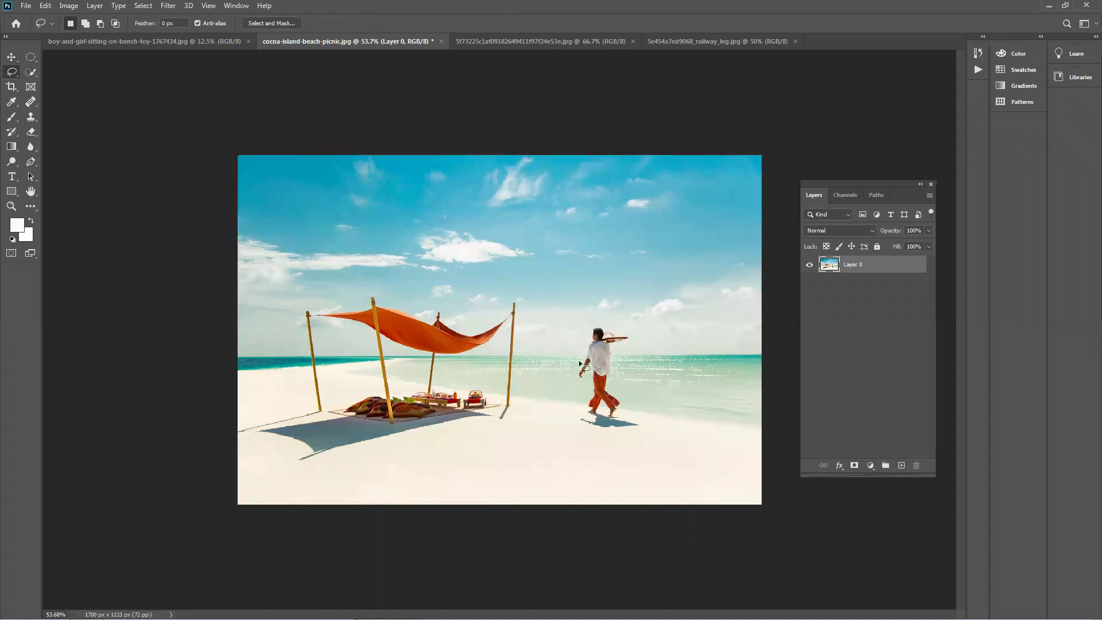
pyautogui.moveTo(594, 322)
pyautogui.mouseDown()
pyautogui.moveTo(577, 382)
pyautogui.moveTo(587, 374)
pyautogui.moveTo(585, 415)
pyautogui.moveTo(613, 419)
pyautogui.moveTo(623, 396)
pyautogui.moveTo(613, 363)
pyautogui.moveTo(636, 333)
pyautogui.moveTo(593, 323)
pyautogui.mouseUp()
pyautogui.press('shift')
pyautogui.hotkey('shift', 'BackSpace')
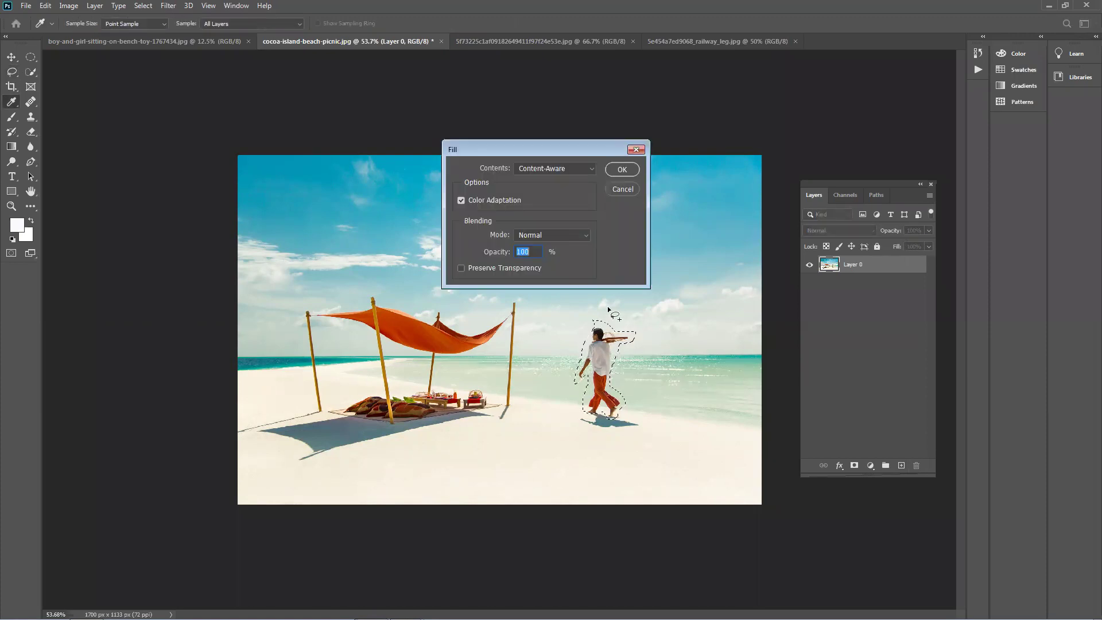
pyautogui.press('Return')
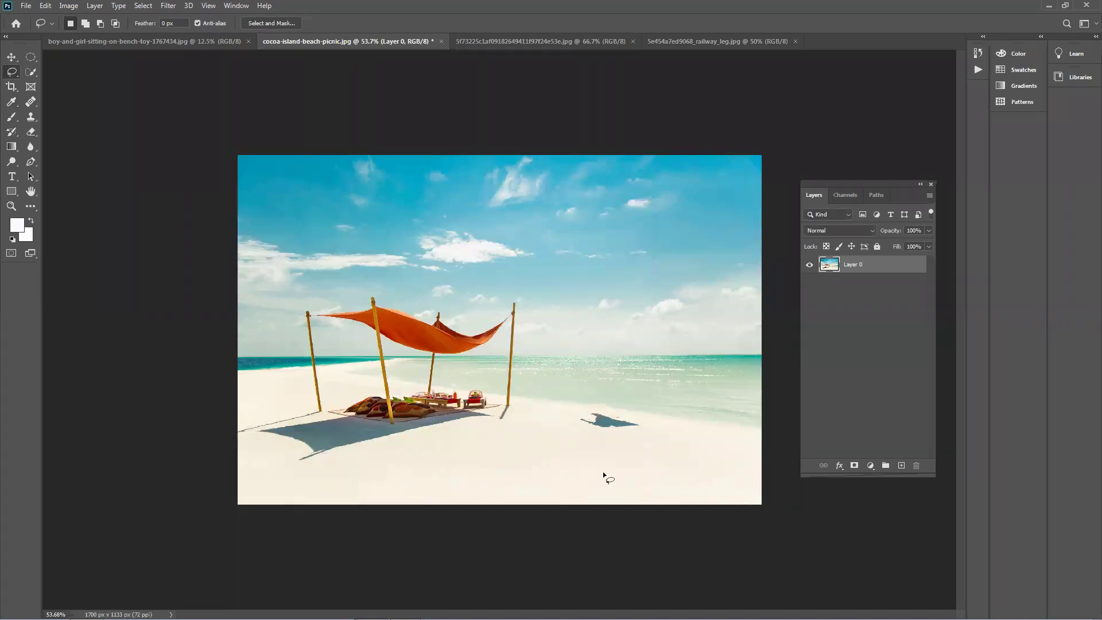
# Step: Outline the man's leftover shadow on the sand, remove it with a Content-Aware fill and clear the selection
pyautogui.moveTo(582, 425)
pyautogui.mouseDown()
pyautogui.moveTo(591, 413)
pyautogui.moveTo(646, 428)
pyautogui.moveTo(614, 435)
pyautogui.moveTo(581, 428)
pyautogui.moveTo(581, 417)
pyautogui.mouseUp()
pyautogui.hotkey('shift', 'BackSpace')
pyautogui.press('Return')
pyautogui.hotkey('ctrl', 'd')
# Step: Float the Photoshop window over the desktop and close all open documents
pyautogui.doubleClick(711, 6)
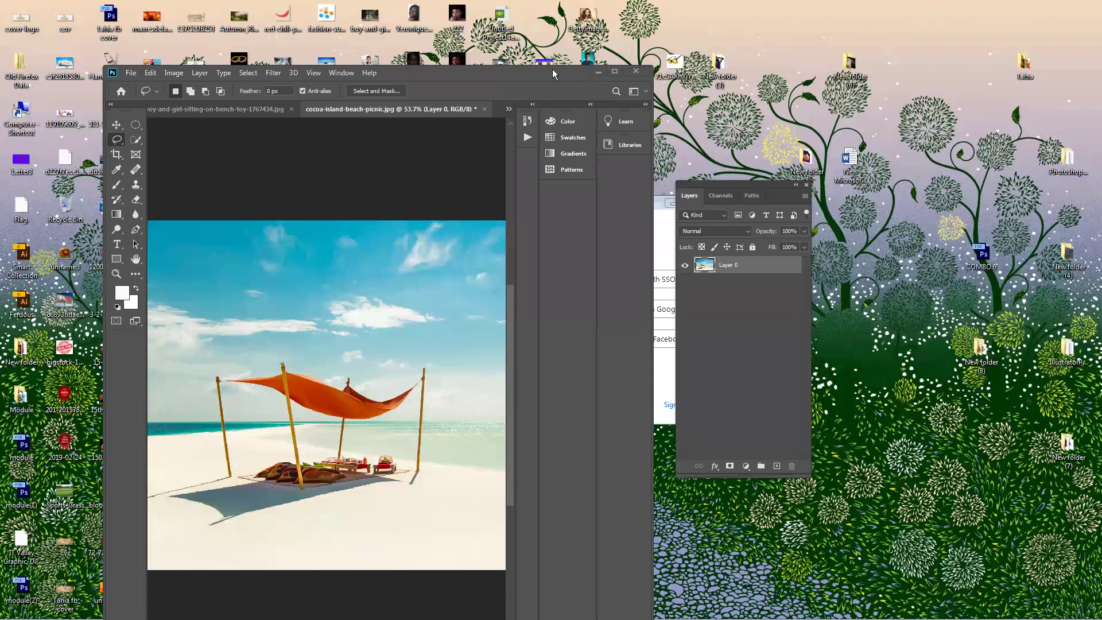
pyautogui.moveTo(552, 73); pyautogui.dragTo(826, 113)
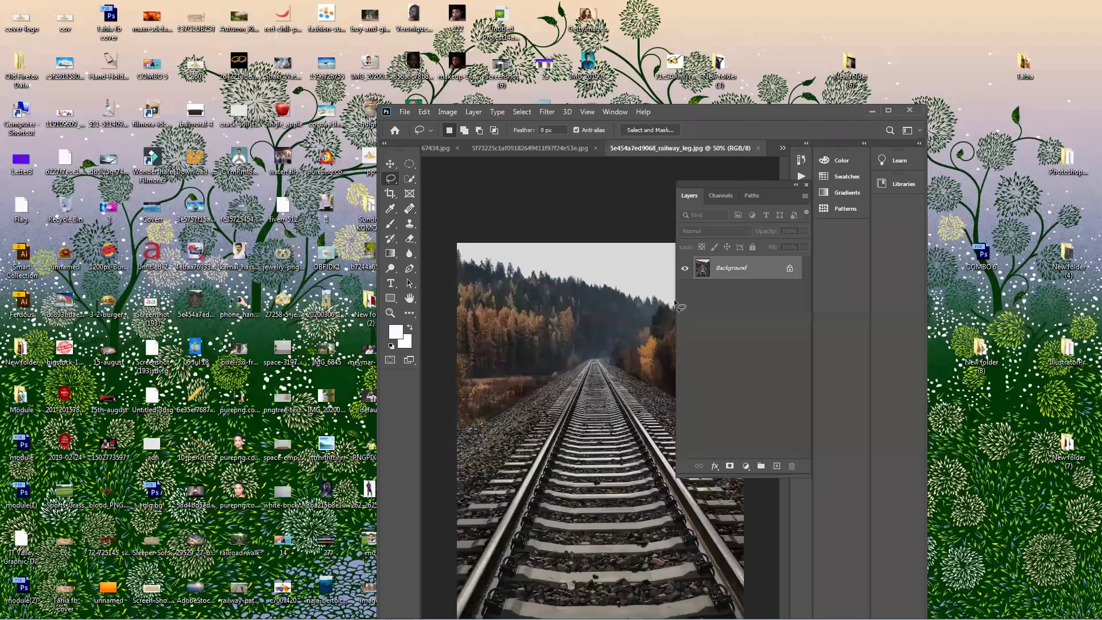
pyautogui.hotkey('ctrl', 'w')
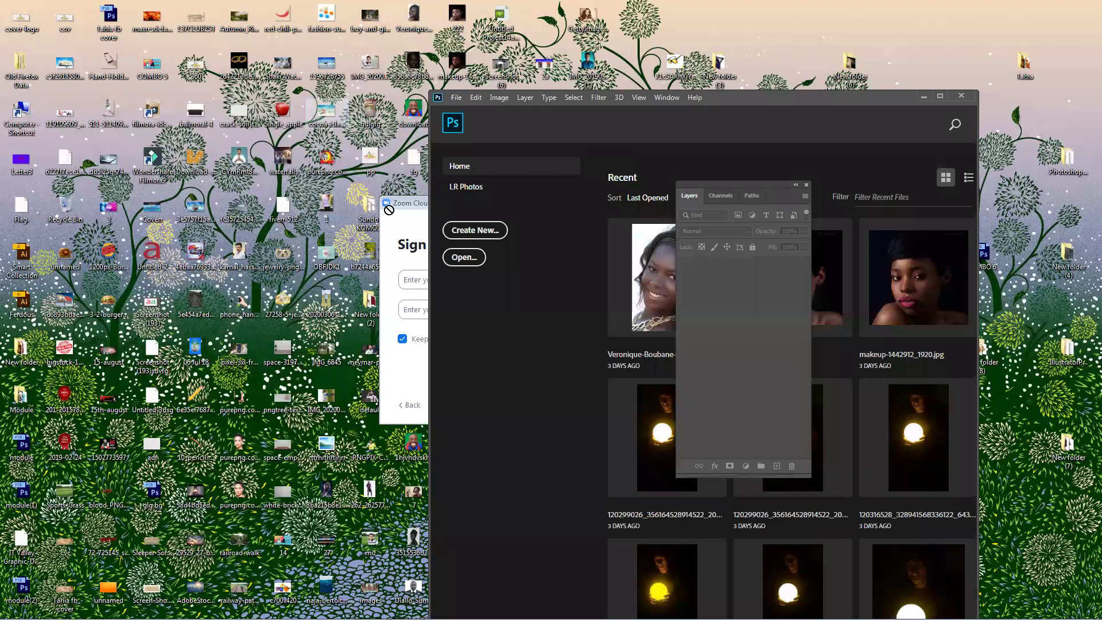
# Step: Reopen cocoa-island-beach-picnic.jpg from the desktop in the maximized window and unlock its Background layer
pyautogui.moveTo(581, 345); pyautogui.dragTo(583, 324)
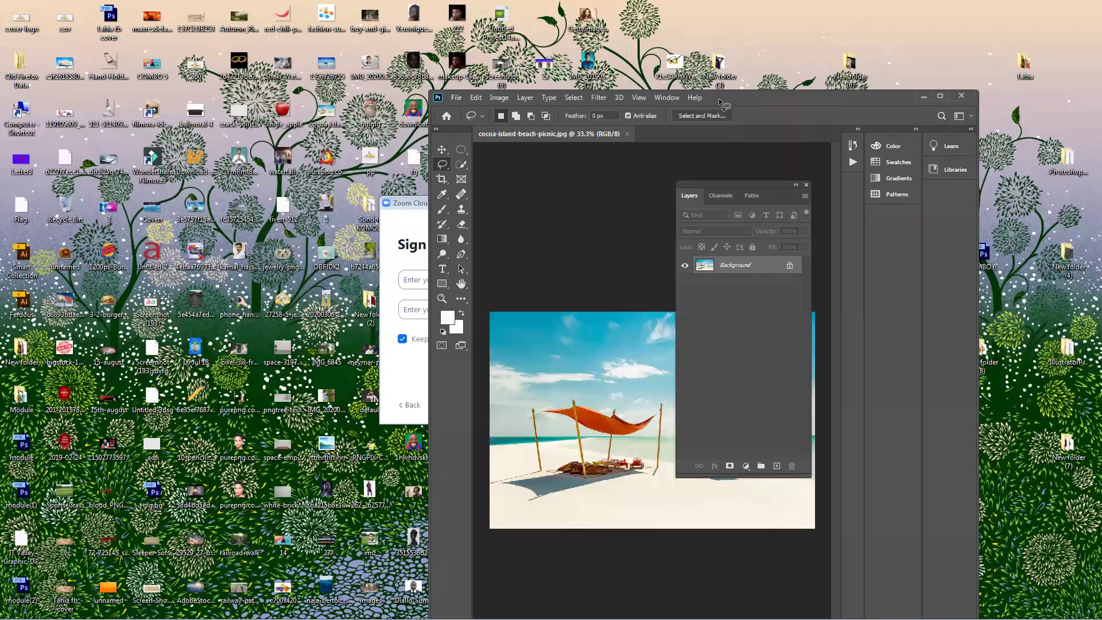
pyautogui.press('super+Up')
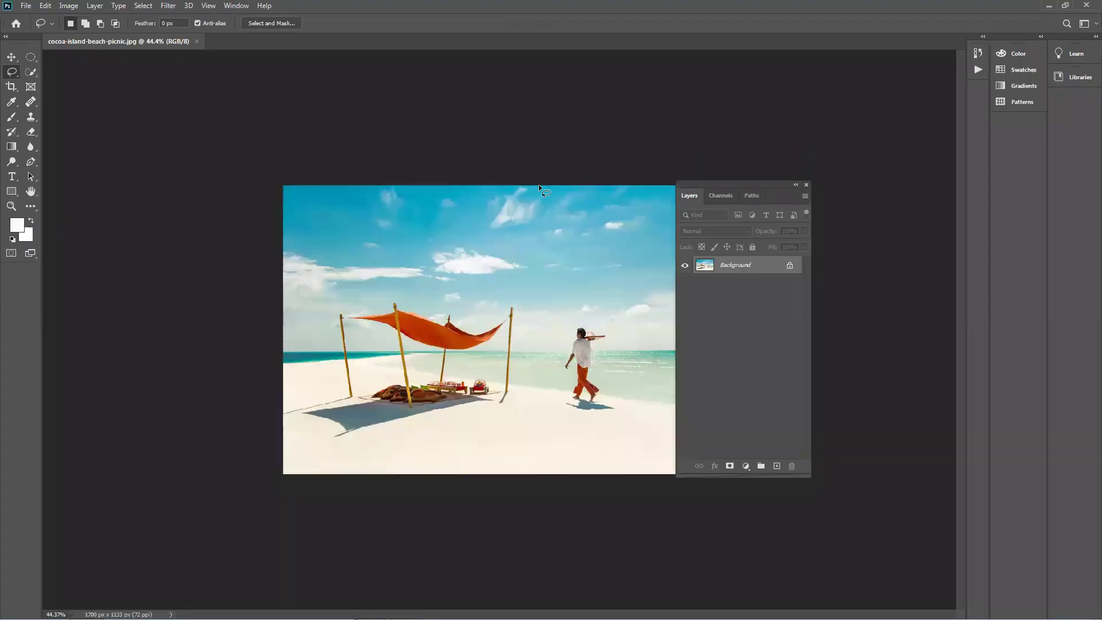
pyautogui.hotkey('ctrl', '0')
pyautogui.moveTo(769, 185); pyautogui.dragTo(868, 171)
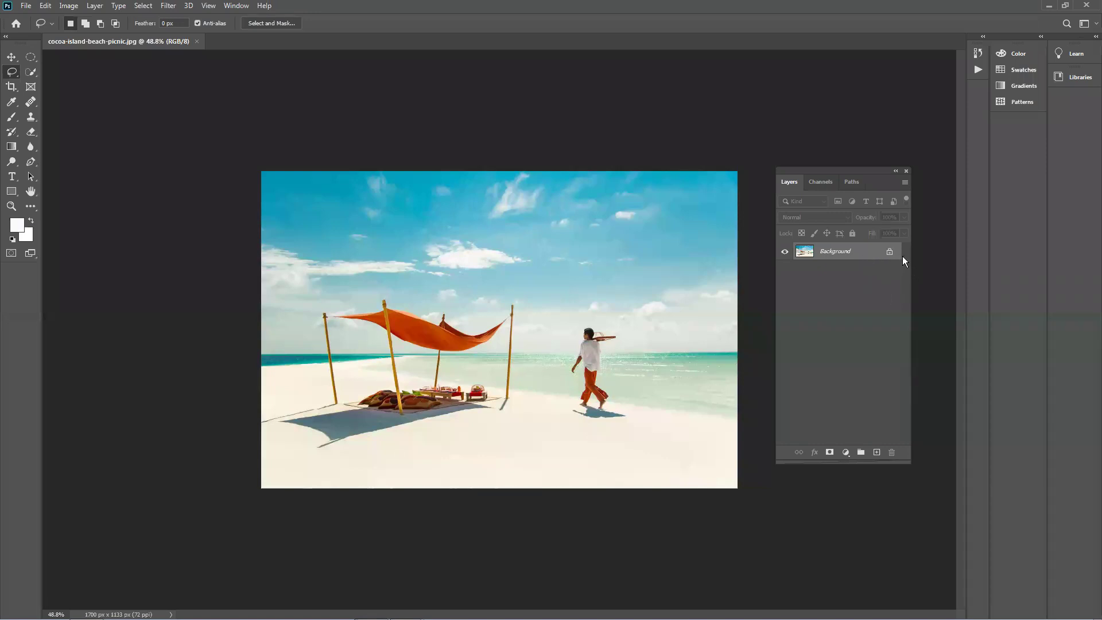
pyautogui.moveTo(888, 255); pyautogui.dragTo(895, 453)
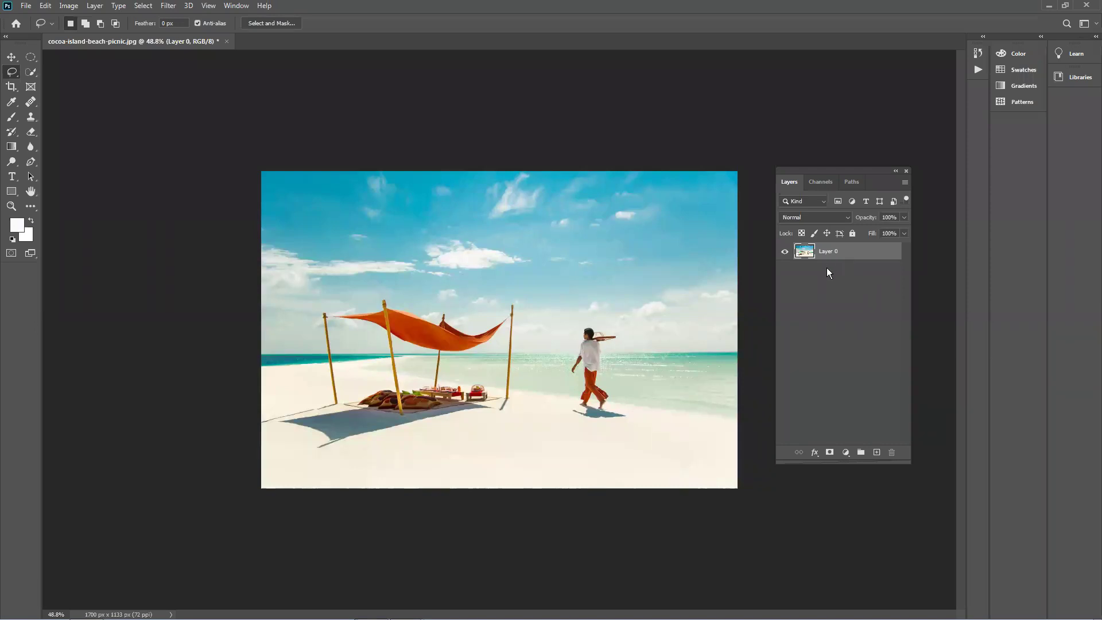
pyautogui.press('Delete')
pyautogui.click(521, 231)
pyautogui.doubleClick(872, 6)
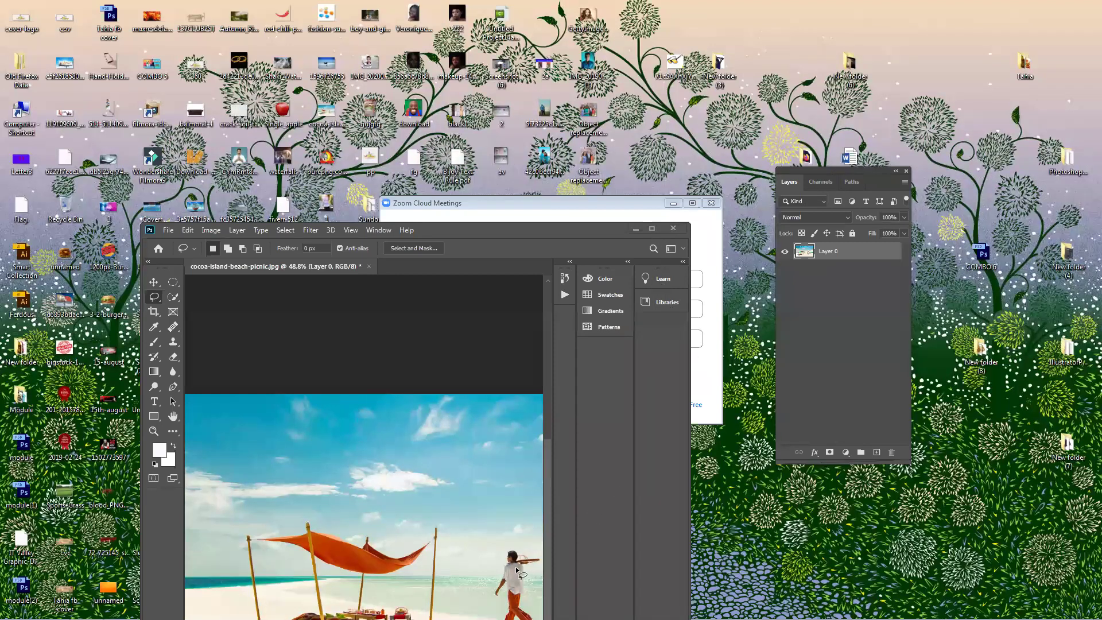
pyautogui.press('super+Up')
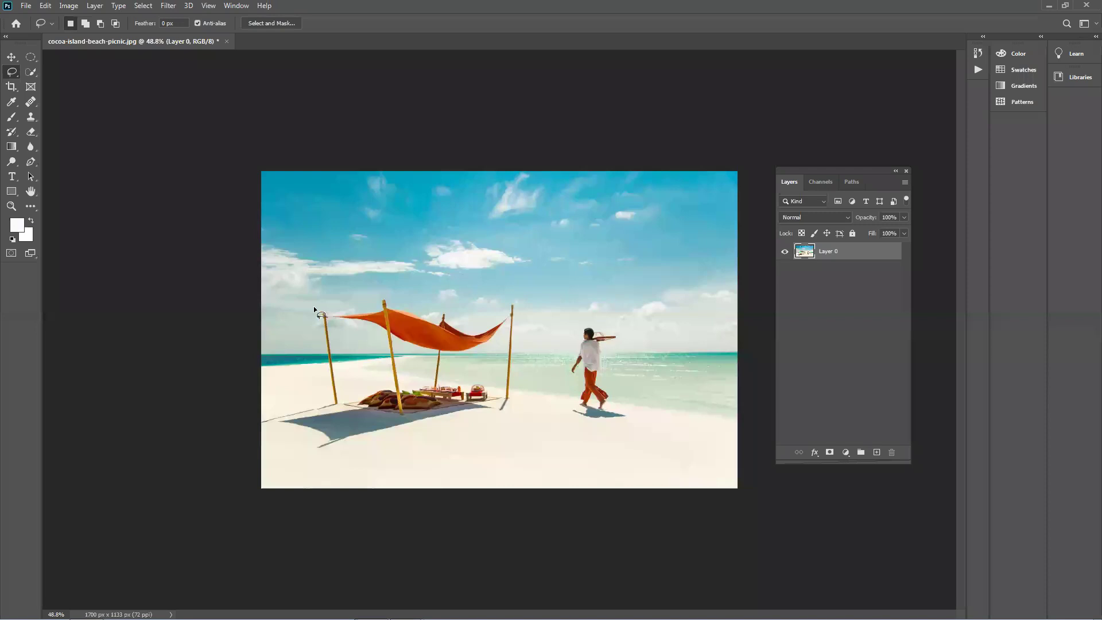
pyautogui.rightClick(17, 71)
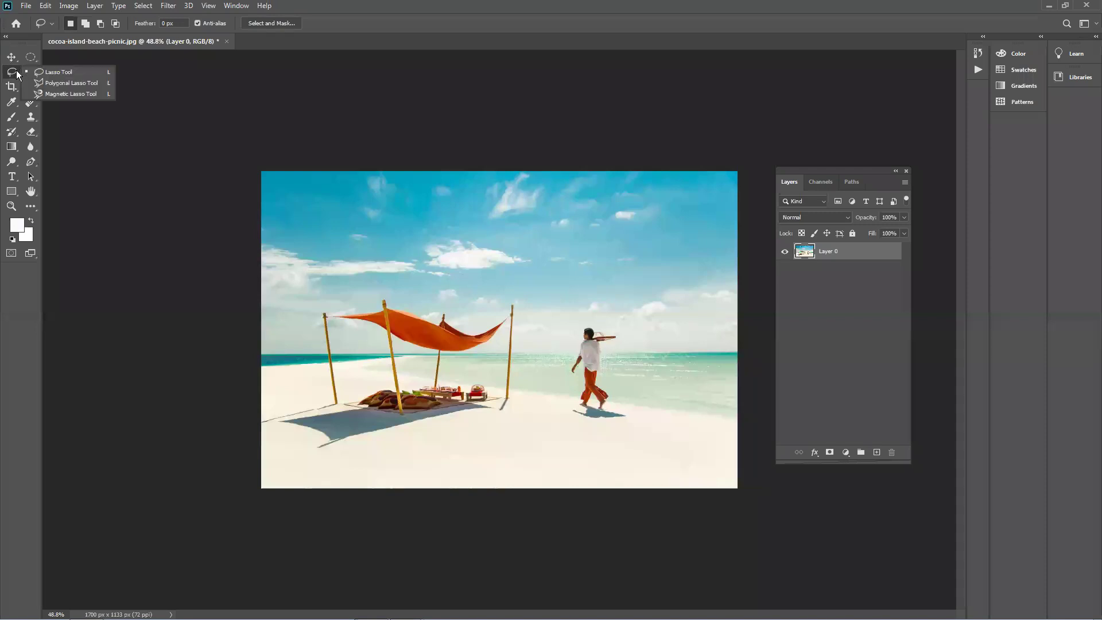
pyautogui.click(71, 70)
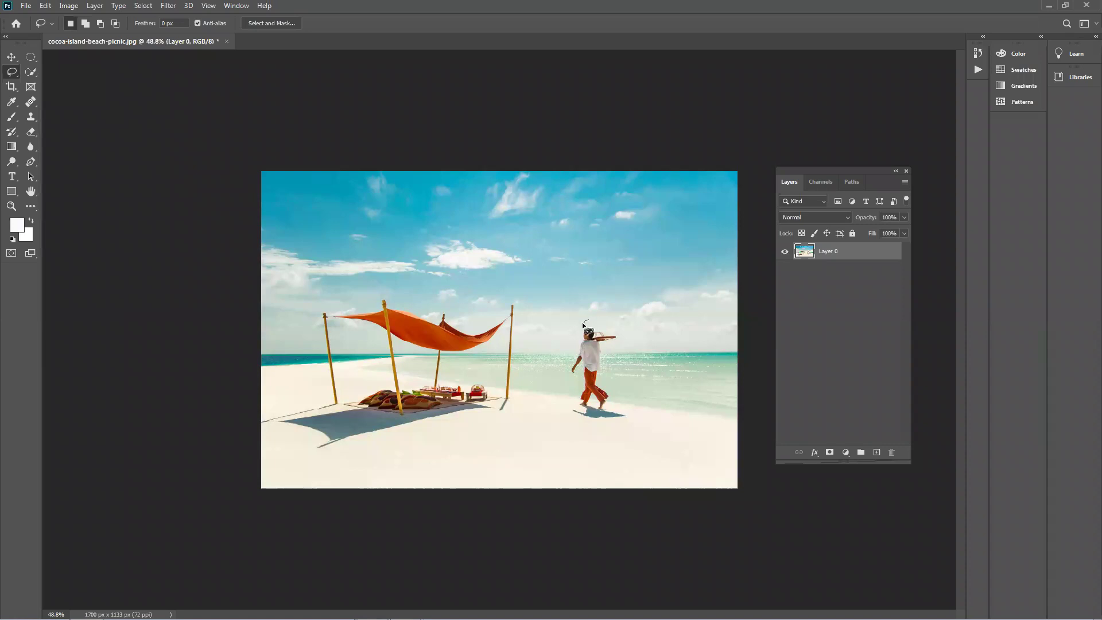
pyautogui.moveTo(577, 338); pyautogui.dragTo(575, 343)
pyautogui.moveTo(577, 392)
pyautogui.mouseDown()
pyautogui.moveTo(573, 419)
pyautogui.moveTo(635, 419)
pyautogui.moveTo(606, 383)
pyautogui.moveTo(604, 355)
pyautogui.moveTo(620, 331)
pyautogui.moveTo(590, 318)
pyautogui.mouseUp()
pyautogui.hotkey('ctrl', 'd')
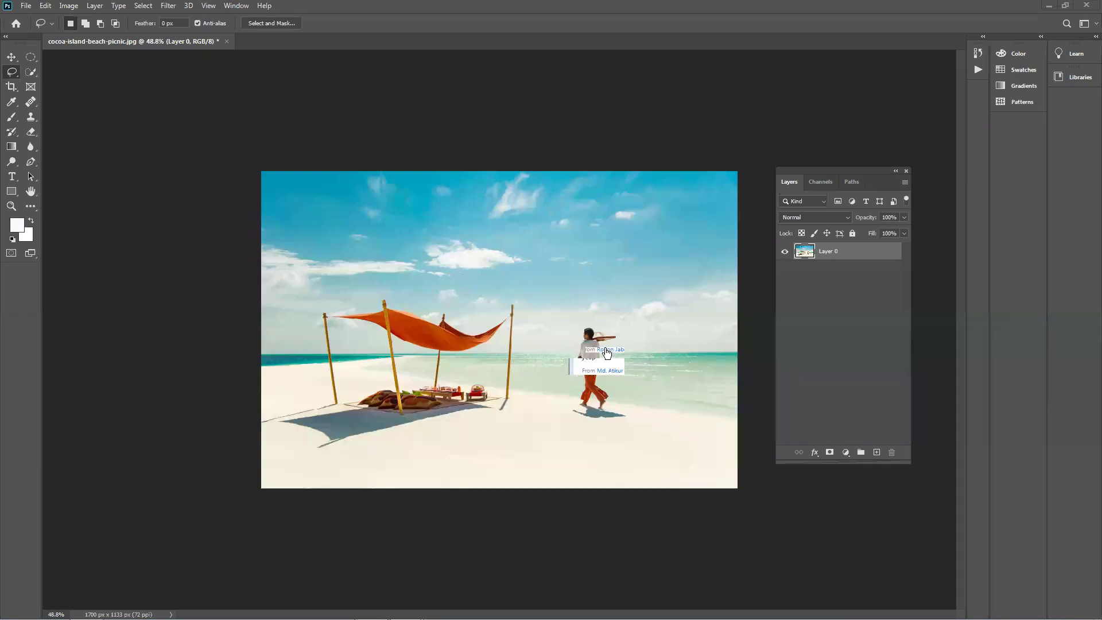
# Step: Outline the walking man and his shadow with the Lasso, remove them with a Content-Aware fill at 100% opacity, and deselect
pyautogui.moveTo(623, 334); pyautogui.dragTo(607, 343)
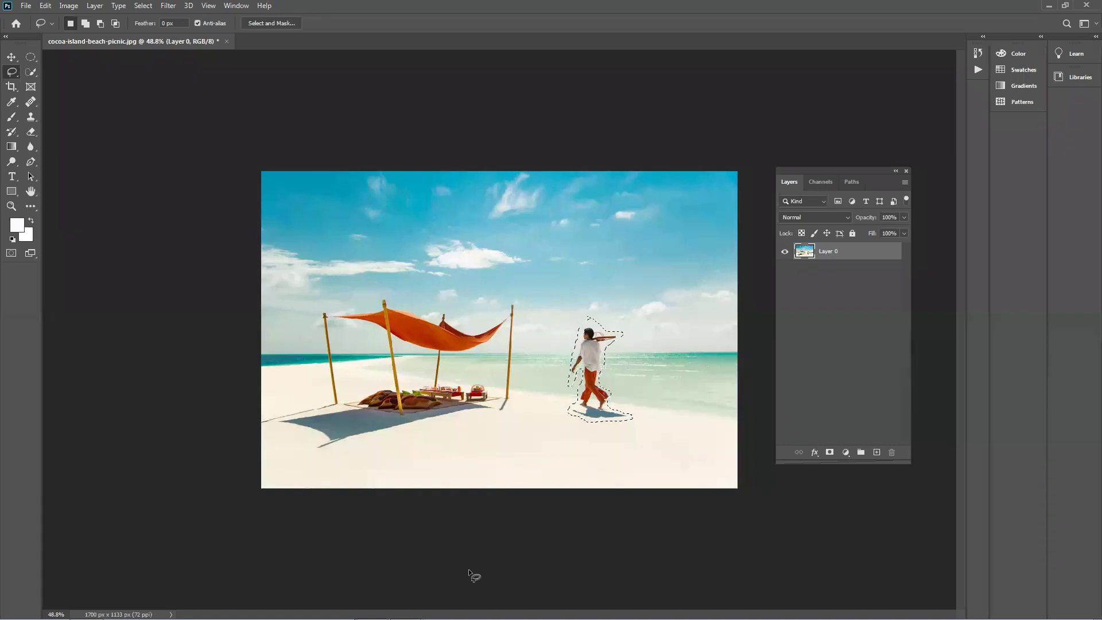
pyautogui.hotkey('shift', 'F5')
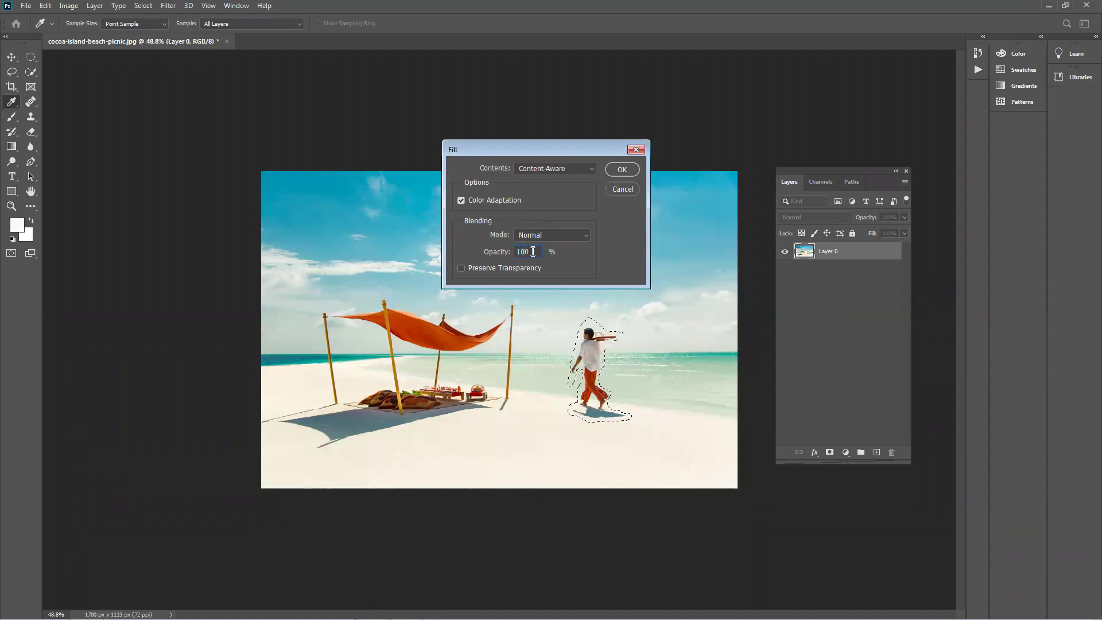
pyautogui.click(627, 170)
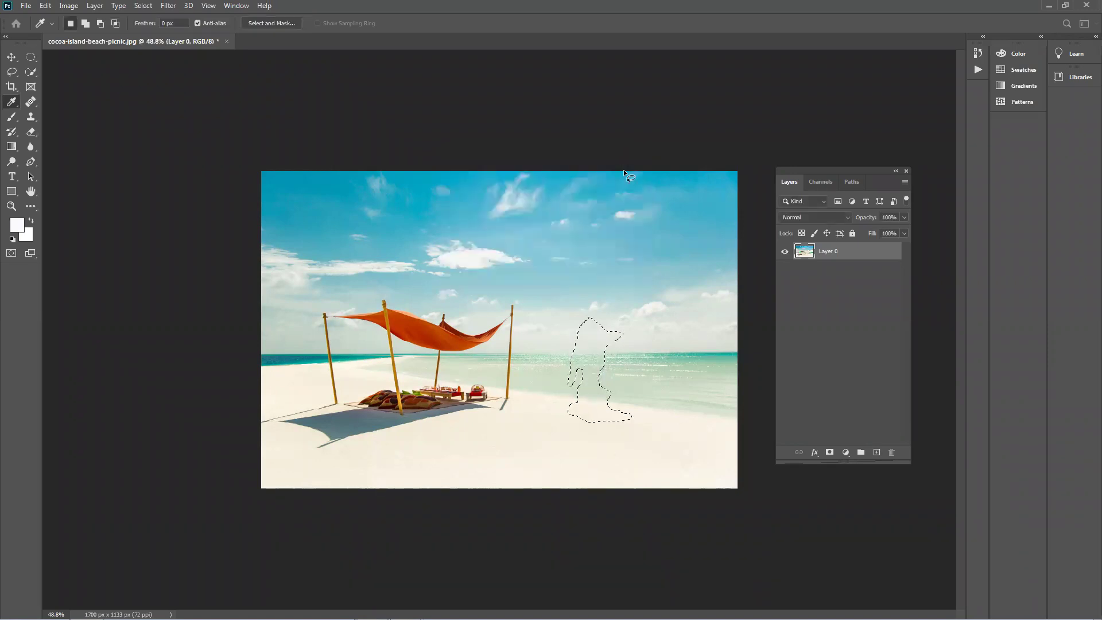
pyautogui.hotkey('ctrl', 'd')
pyautogui.press('l')
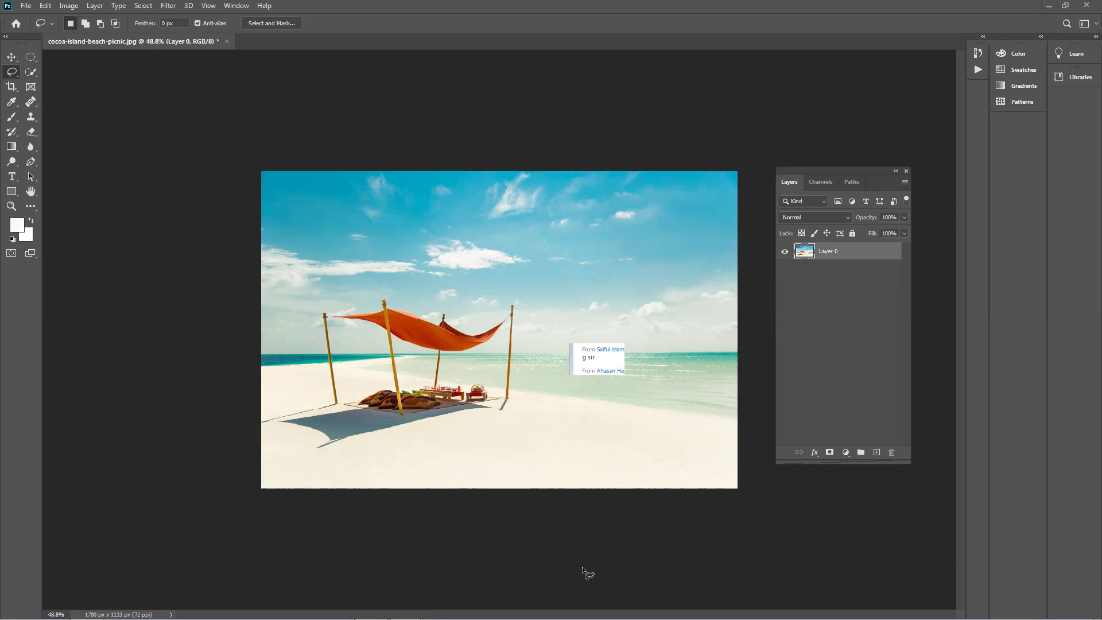
# Step: Open the boat photo 1596726755.jpg from the desktop as a separate document and maximize the Photoshop window
pyautogui.doubleClick(311, 5)
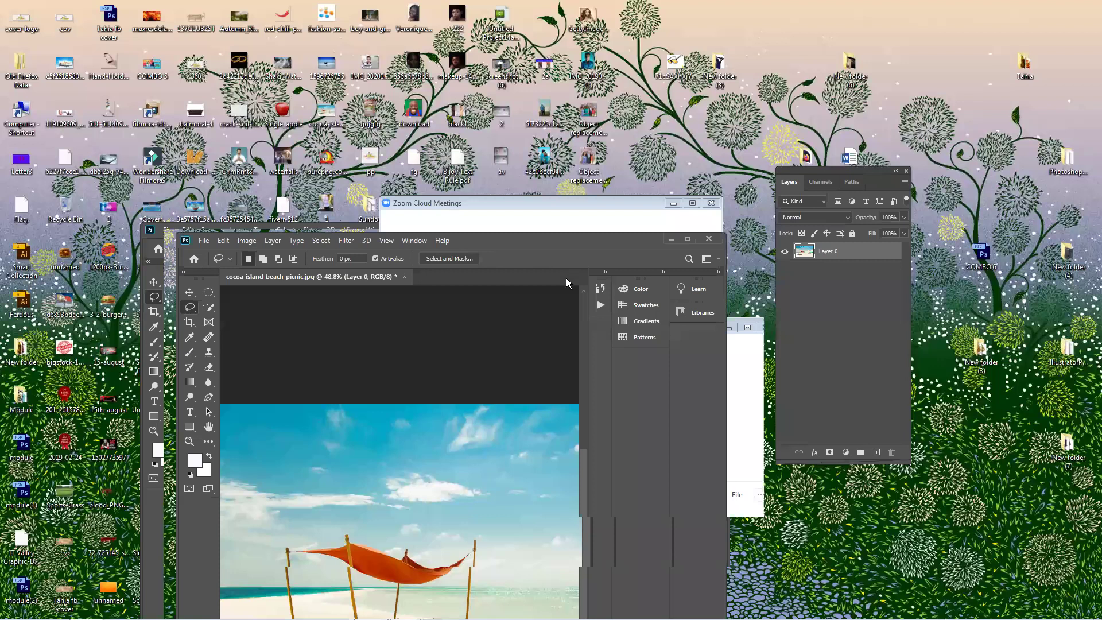
pyautogui.moveTo(548, 239); pyautogui.dragTo(753, 151)
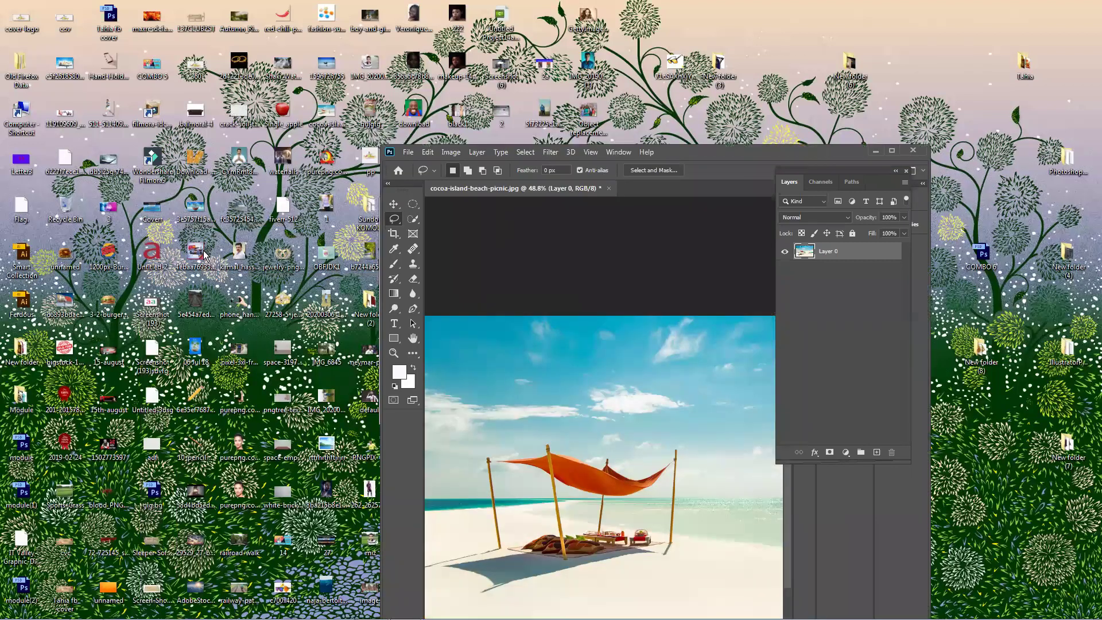
pyautogui.click(118, 267)
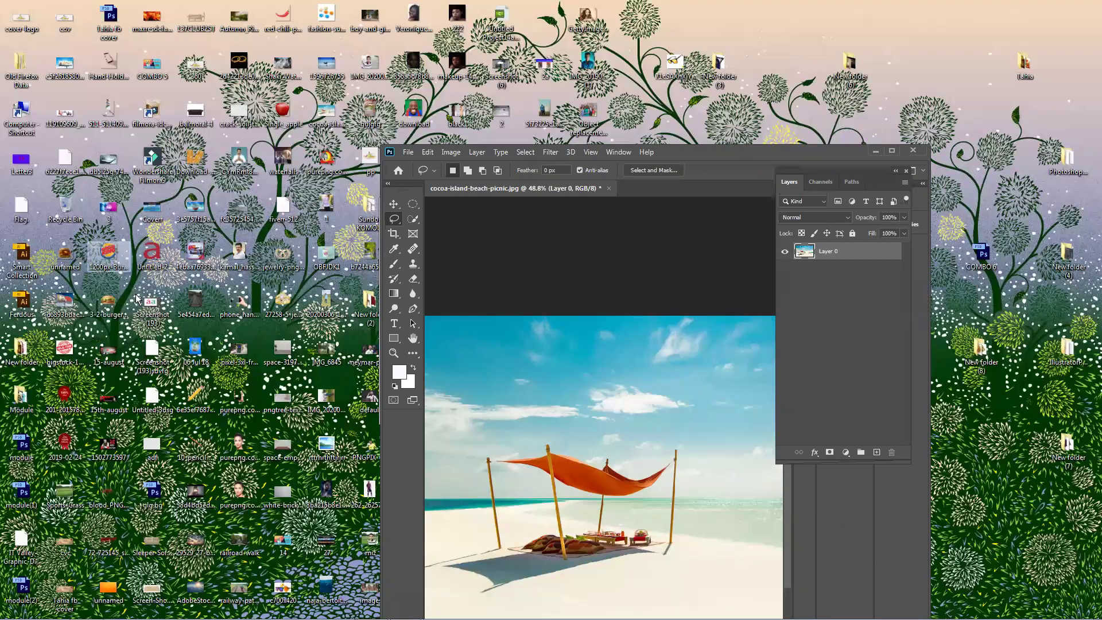
pyautogui.click(330, 74)
pyautogui.click(319, 89)
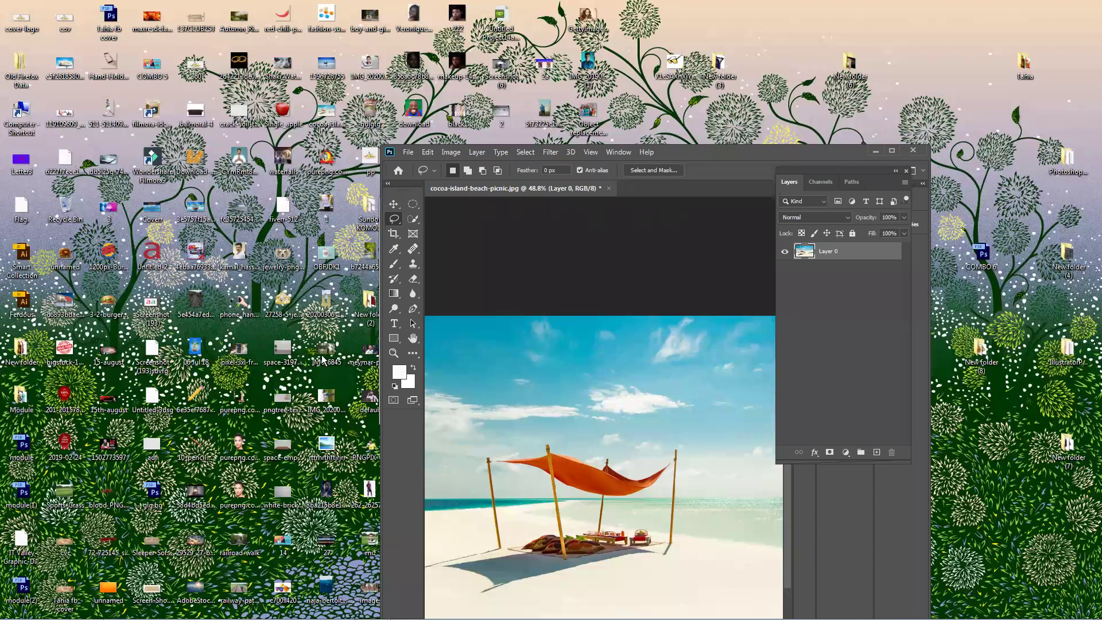
pyautogui.click(344, 360)
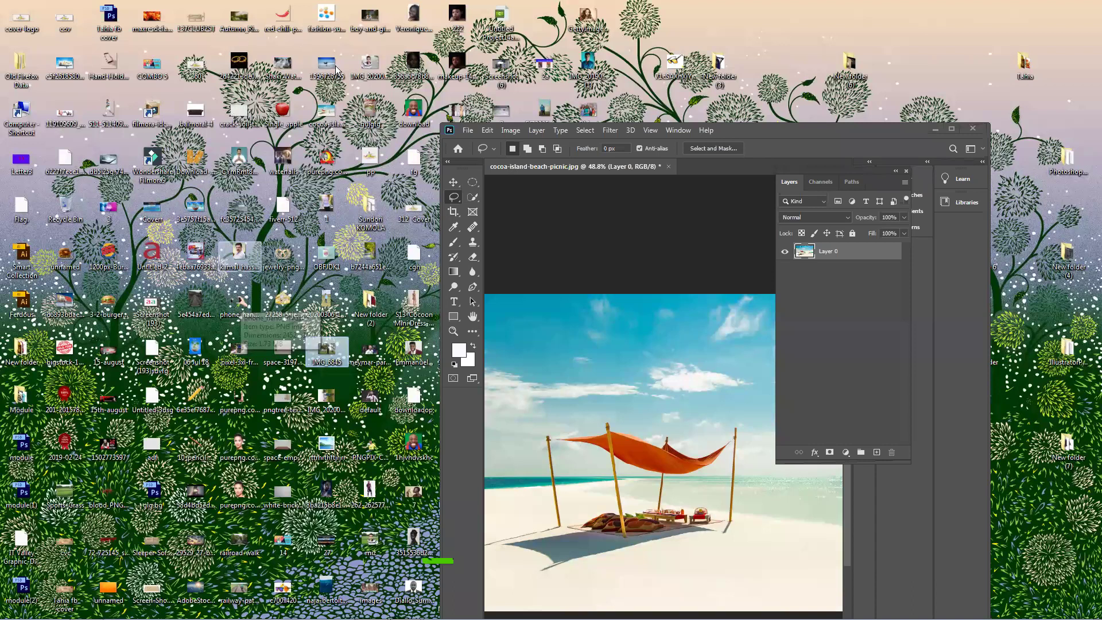
pyautogui.moveTo(336, 69); pyautogui.dragTo(725, 129)
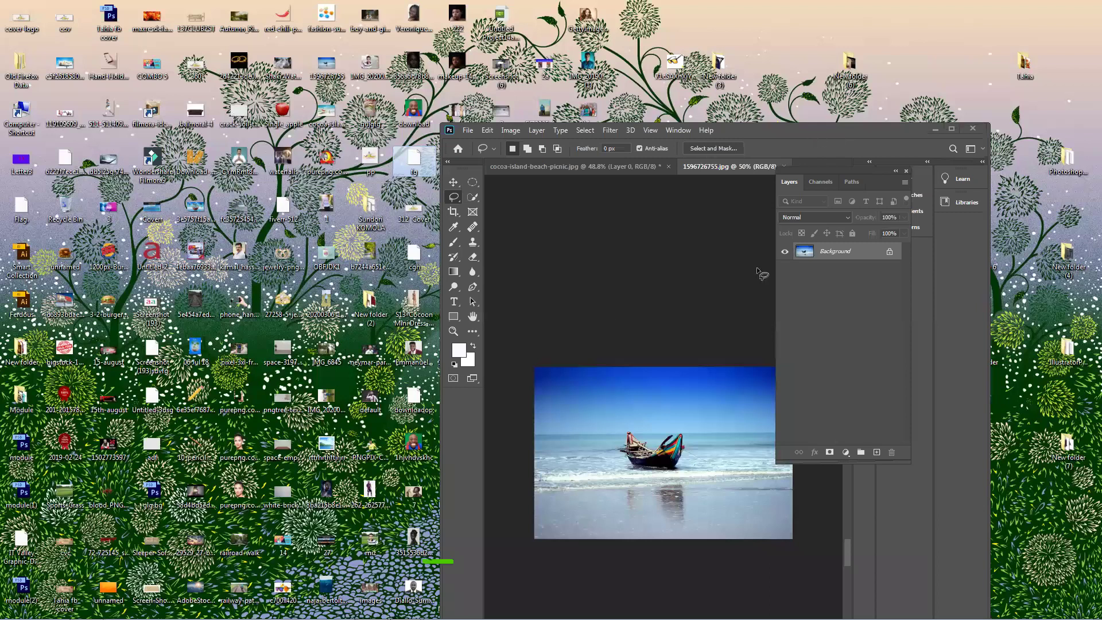
pyautogui.press('super+Up')
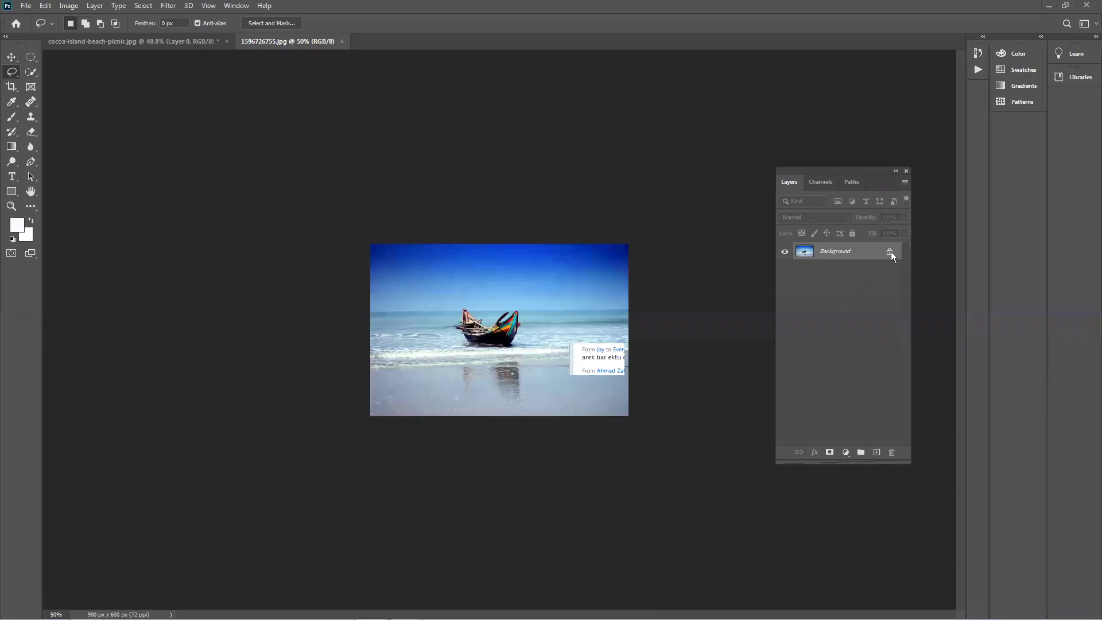
# Step: Unlock the boat photo's Background layer, outline the boat with the Lasso, replace it with a 100% opacity Content-Aware fill, and deselect
pyautogui.moveTo(891, 251); pyautogui.dragTo(896, 454)
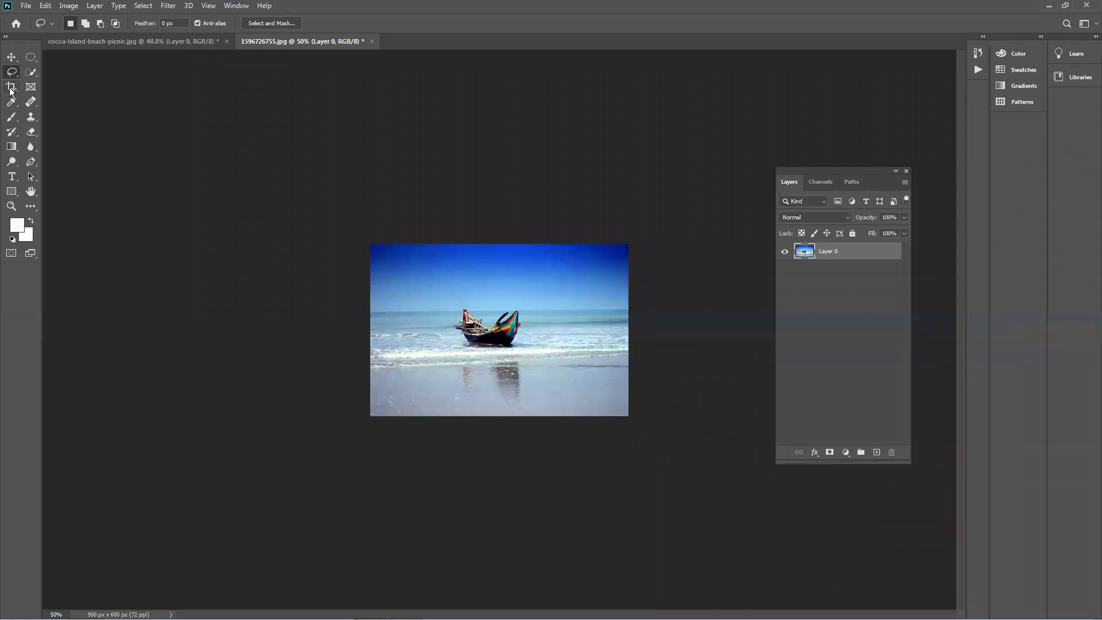
pyautogui.click(12, 60)
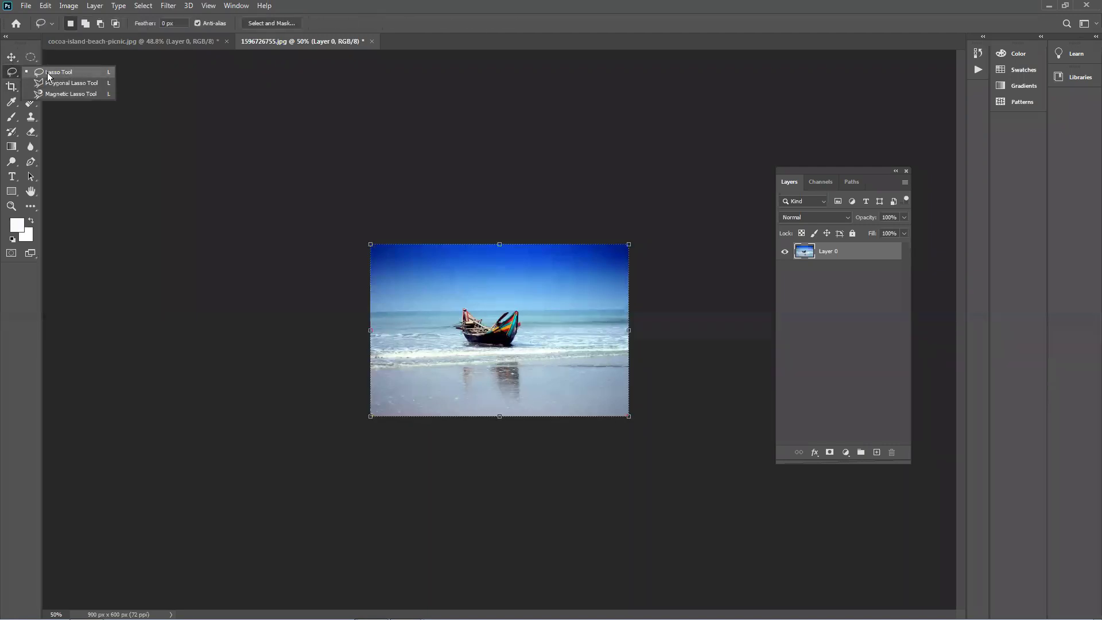
pyautogui.click(48, 76)
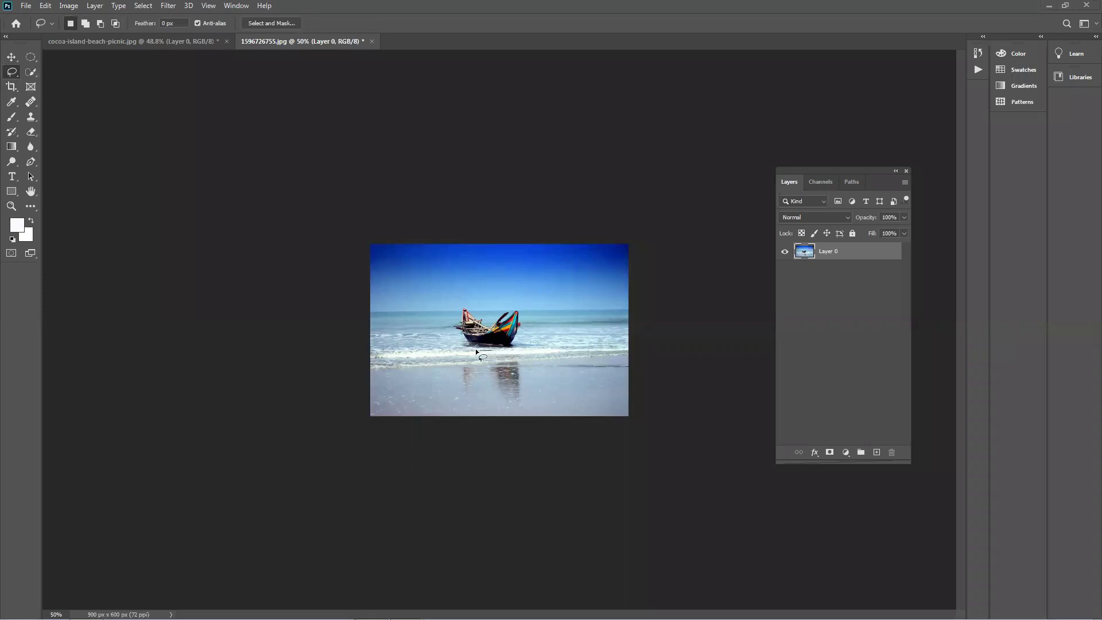
pyautogui.moveTo(461, 303)
pyautogui.mouseDown()
pyautogui.moveTo(488, 318)
pyautogui.moveTo(522, 306)
pyautogui.moveTo(519, 338)
pyautogui.moveTo(466, 348)
pyautogui.mouseUp()
pyautogui.hotkey('shift', 'BackSpace')
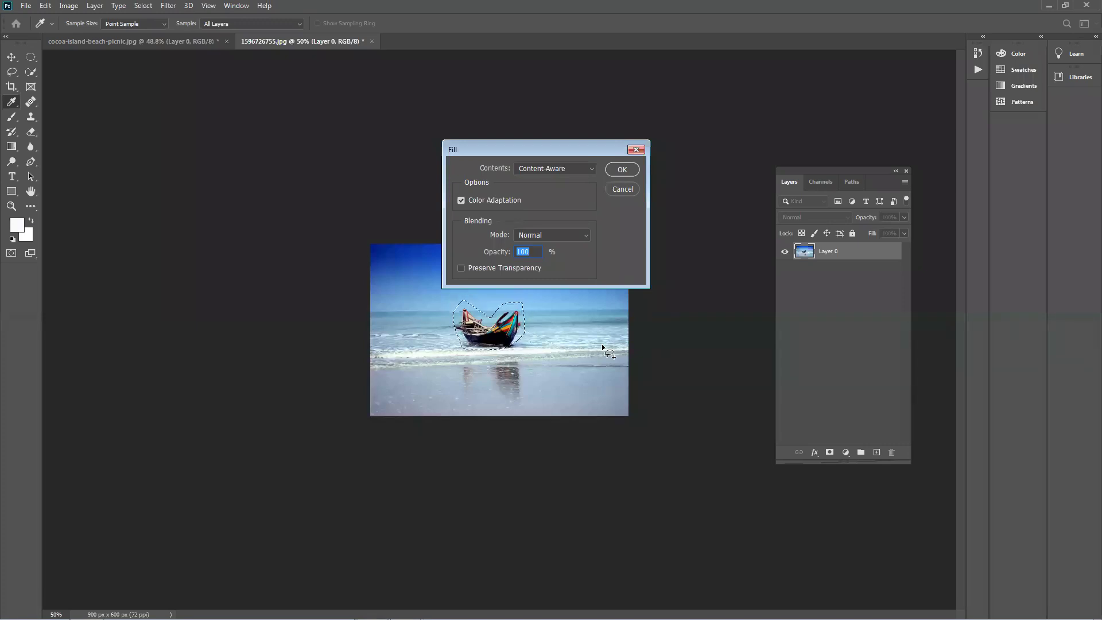
pyautogui.press('Return')
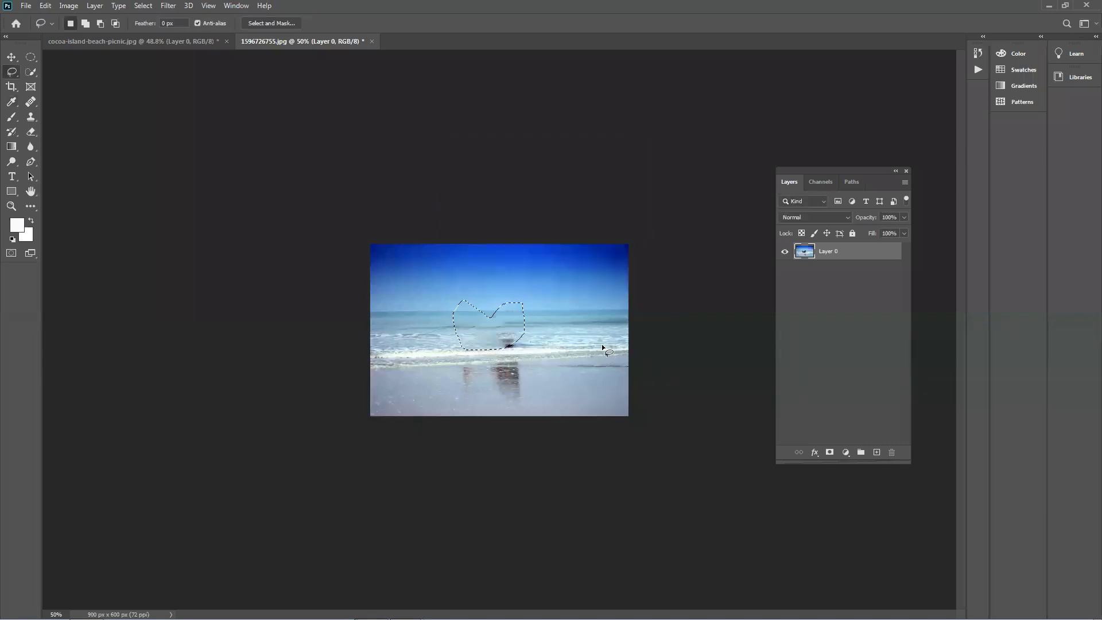
pyautogui.hotkey('ctrl', 'd')
pyautogui.press('super')
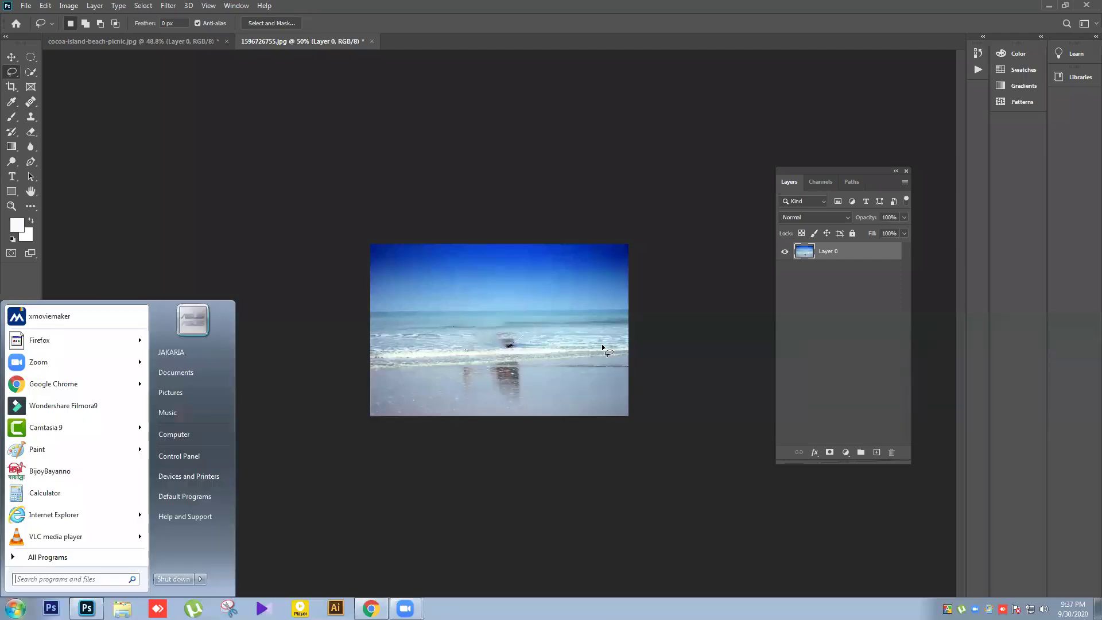
pyautogui.press('super')
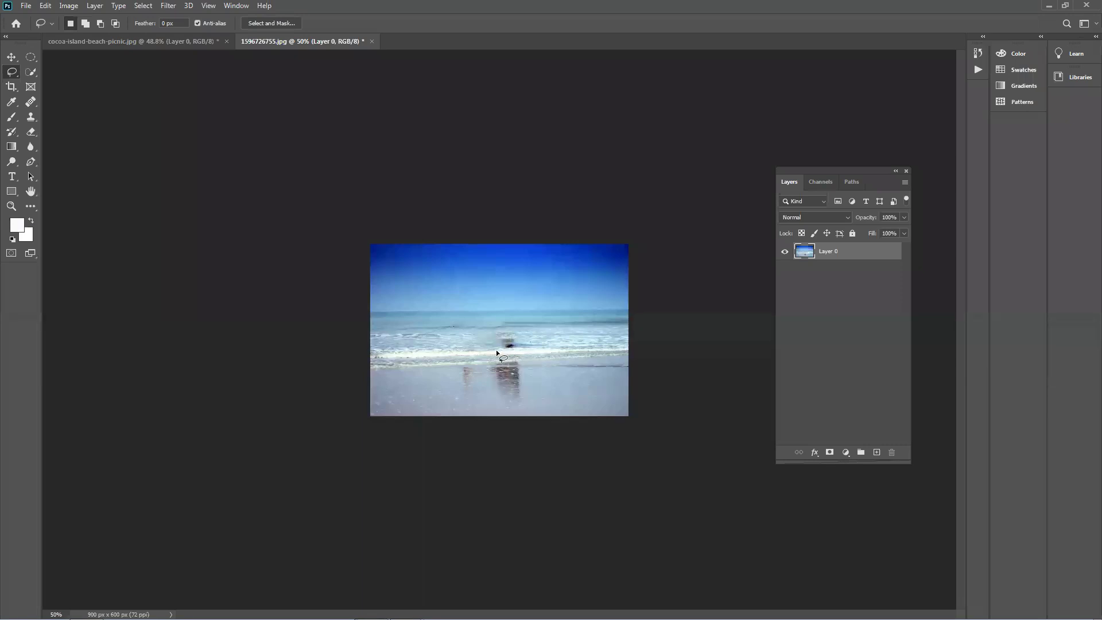
# Step: Lasso the dark remnant of the boat in the surf, remove it with a Content-Aware fill, and deselect
pyautogui.moveTo(532, 349); pyautogui.dragTo(497, 352)
pyautogui.hotkey('shift', 'F5')
pyautogui.press('Return')
pyautogui.hotkey('ctrl', 'd')
# Step: Remove the boat's reflections from the wet sand with two Lasso selections and Content-Aware fills, deselecting after each
pyautogui.moveTo(465, 397)
pyautogui.mouseDown()
pyautogui.moveTo(481, 399)
pyautogui.moveTo(482, 367)
pyautogui.mouseUp()
pyautogui.hotkey('shift', 'BackSpace')
pyautogui.press('Return')
pyautogui.hotkey('ctrl', 'd')
pyautogui.moveTo(478, 361)
pyautogui.mouseDown()
pyautogui.moveTo(499, 406)
pyautogui.moveTo(521, 409)
pyautogui.moveTo(516, 355)
pyautogui.mouseUp()
pyautogui.hotkey('shift', 'BackSpace')
pyautogui.press('Return')
pyautogui.hotkey('ctrl', 'd')
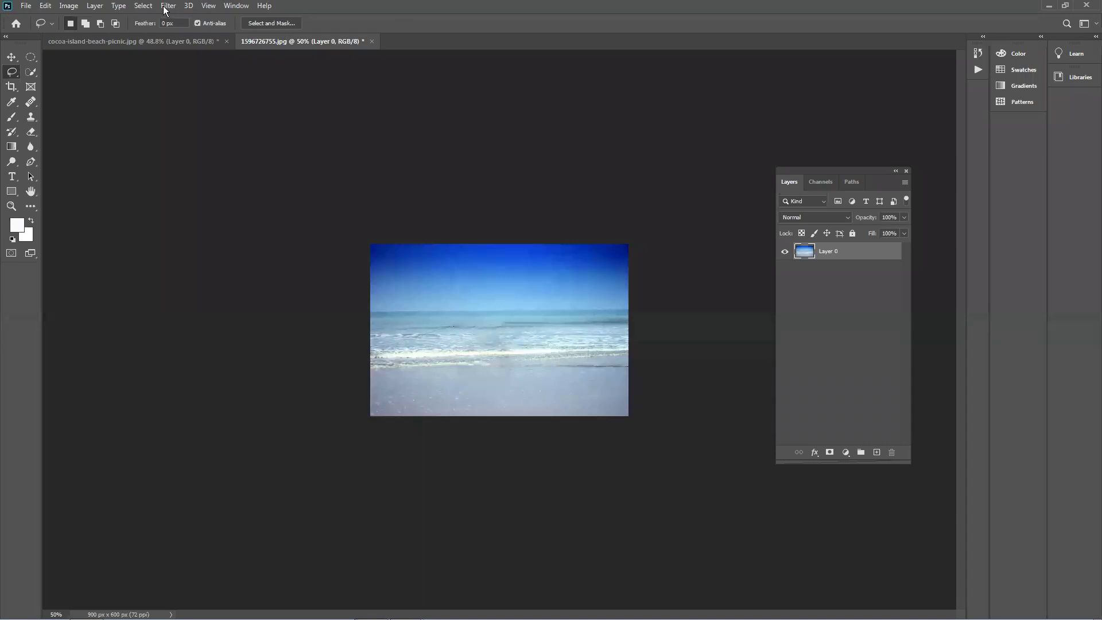
pyautogui.click(74, 8)
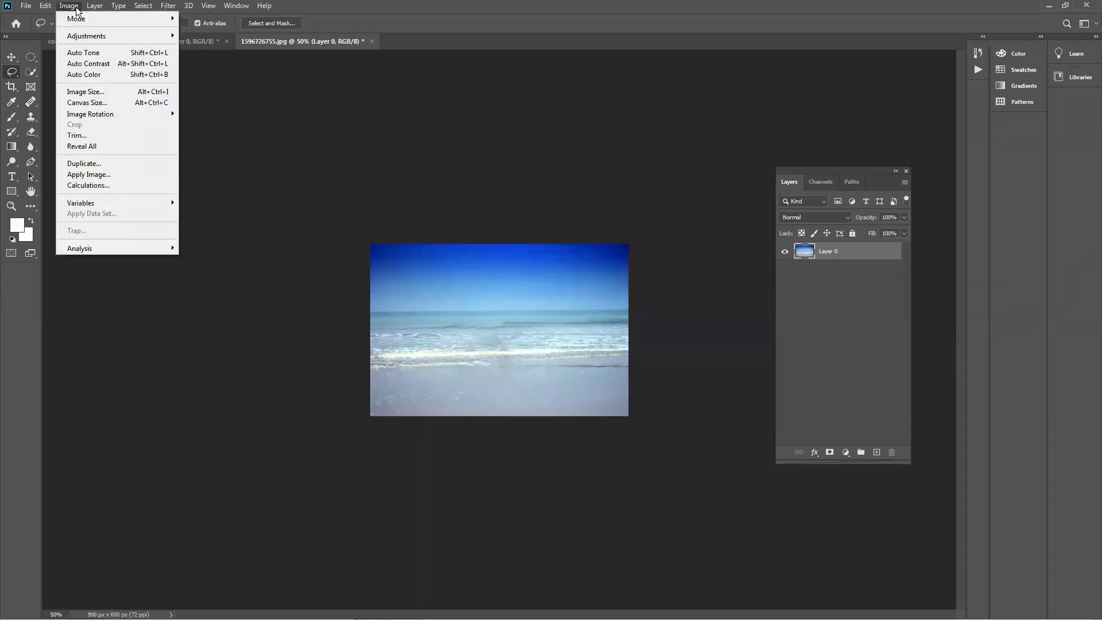
pyautogui.moveTo(46, 7)
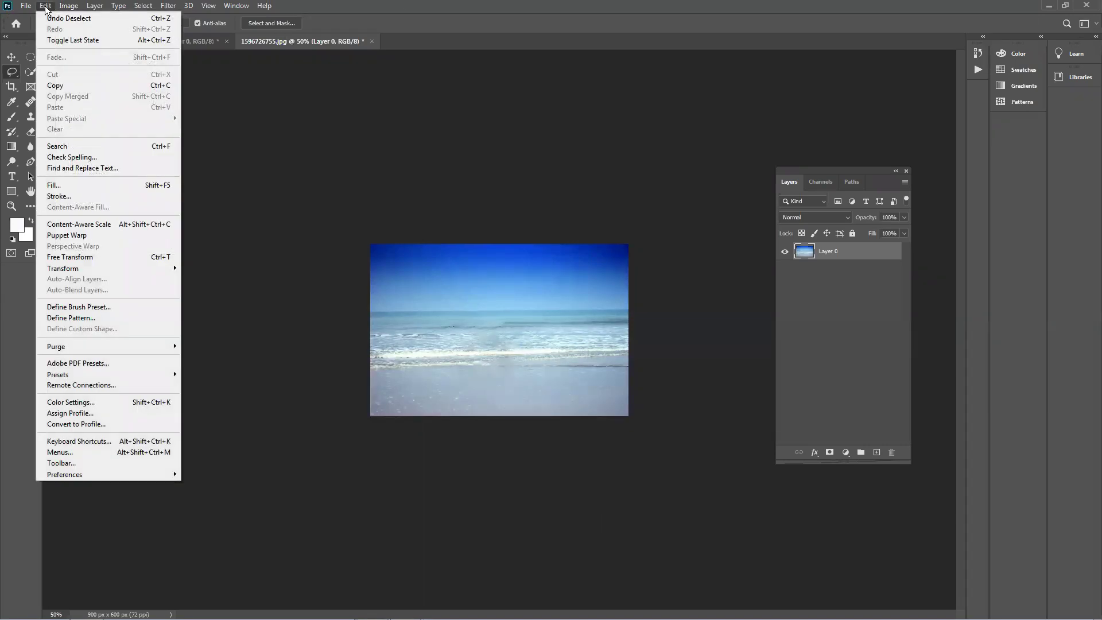
pyautogui.click(66, 185)
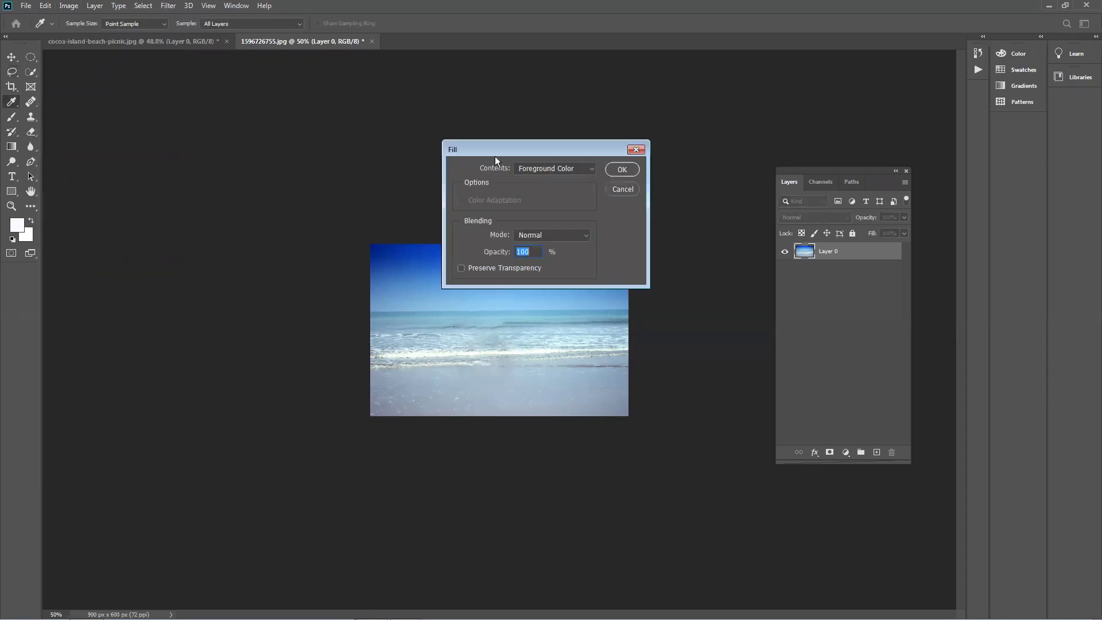
pyautogui.click(622, 189)
pyautogui.press('l')
pyautogui.click(45, 6)
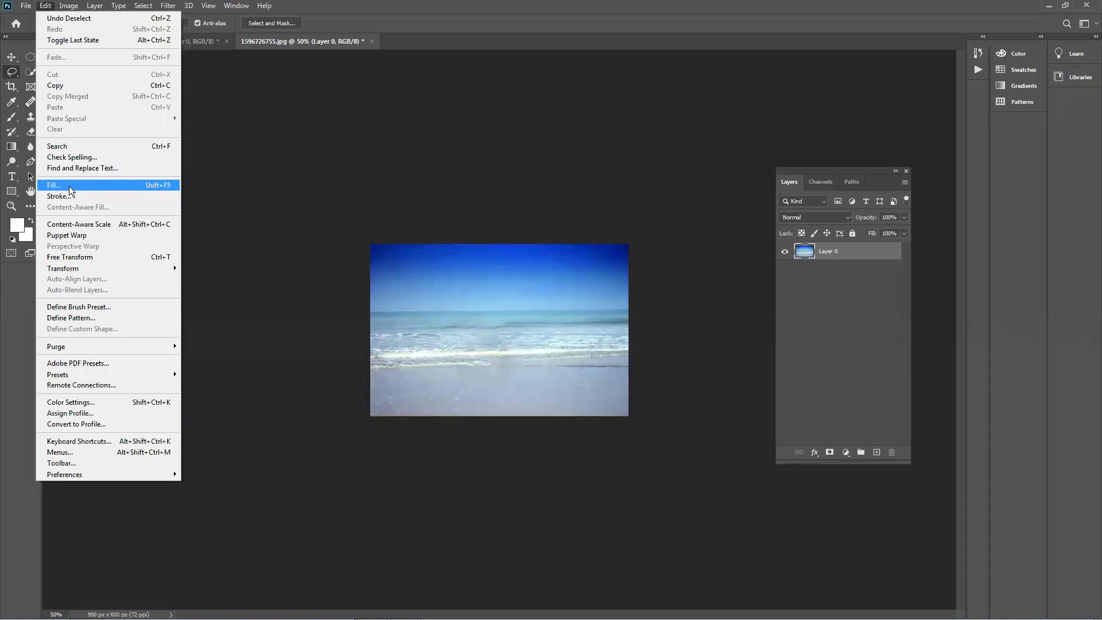
pyautogui.click(428, 106)
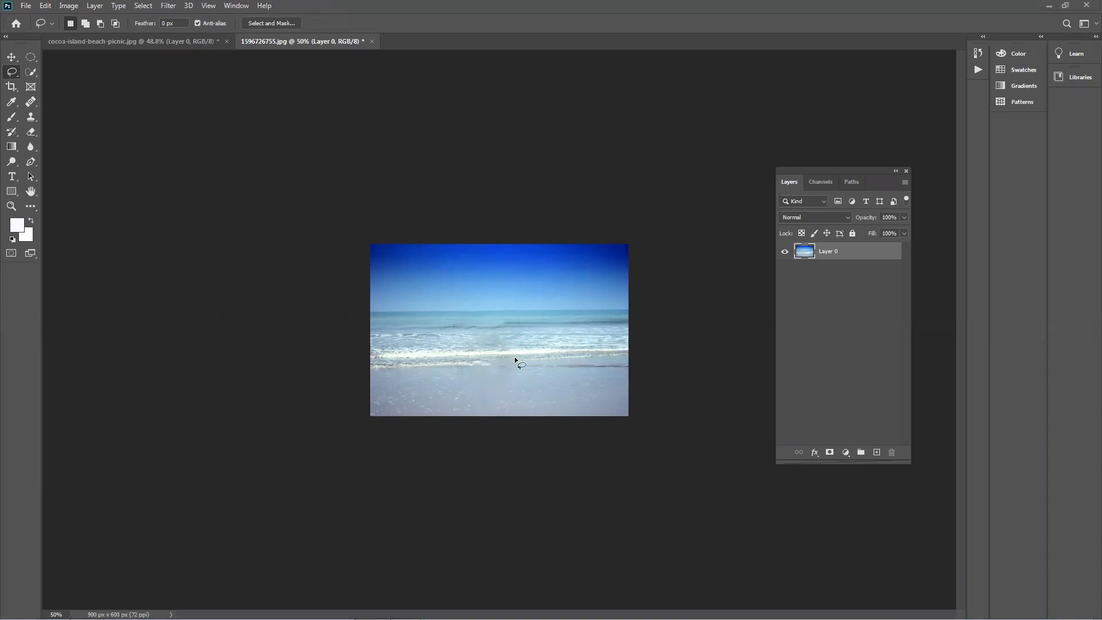
# Step: Lasso the smudged patch at the waterline where the reflection was, blend it with a Content-Aware fill, and deselect
pyautogui.moveTo(459, 338)
pyautogui.mouseDown()
pyautogui.moveTo(483, 352)
pyautogui.moveTo(514, 343)
pyautogui.moveTo(508, 337)
pyautogui.mouseUp()
pyautogui.moveTo(495, 376)
pyautogui.mouseDown()
pyautogui.moveTo(491, 387)
pyautogui.moveTo(514, 370)
pyautogui.mouseUp()
pyautogui.hotkey('shift', 'F5')
pyautogui.press('Return')
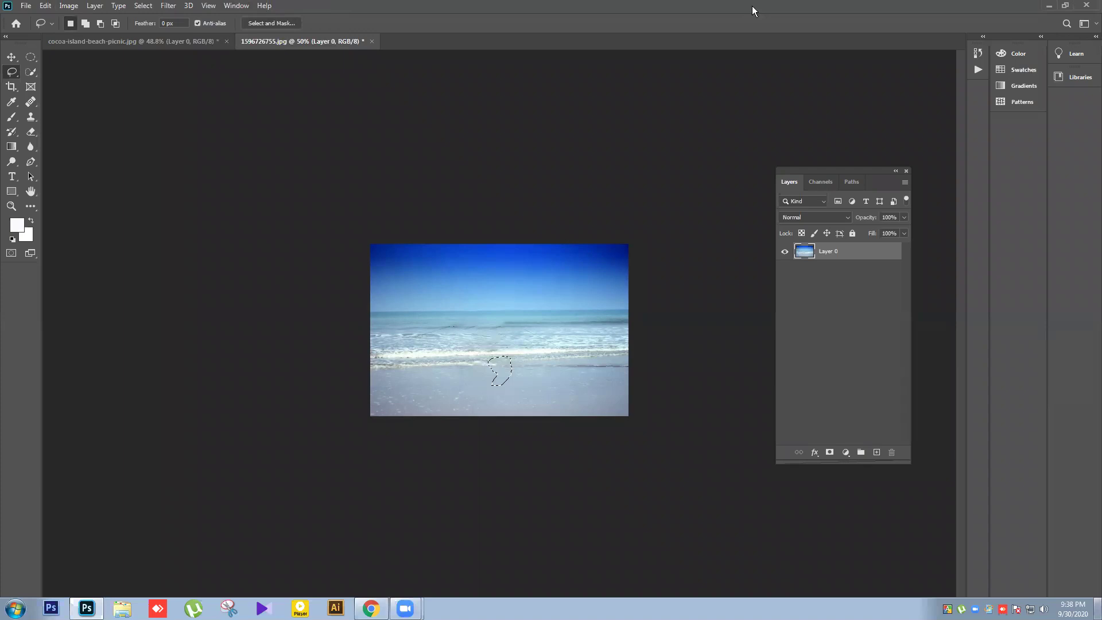
pyautogui.click(570, 337)
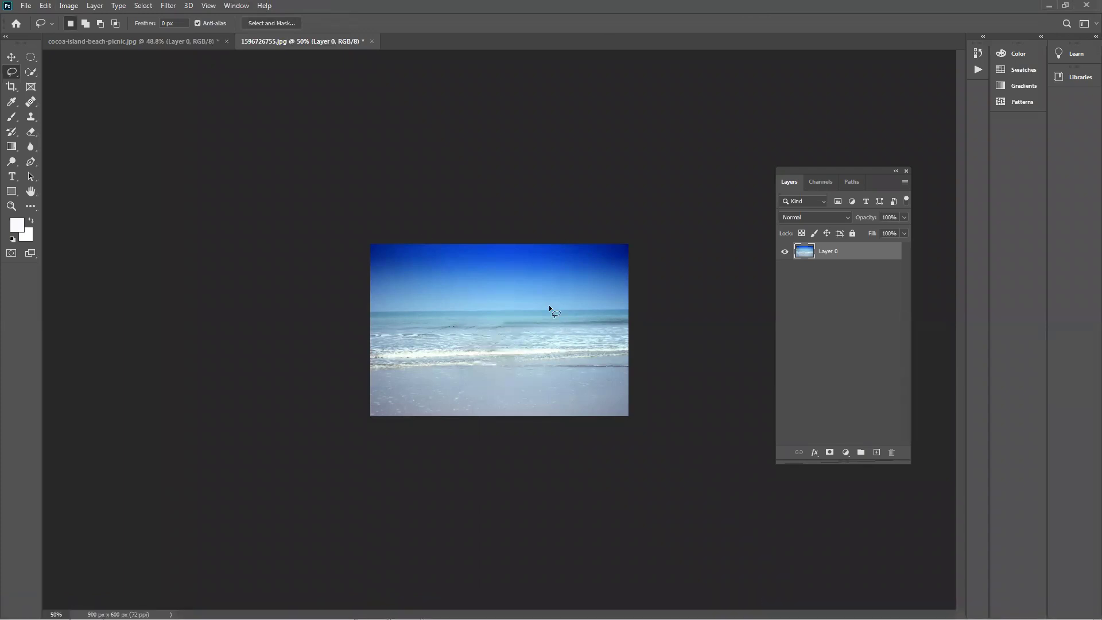
# Step: Lasso the uneven water patch just below the horizon at the centre, refill it with Content-Aware, and deselect
pyautogui.scroll(3, 523, 312)
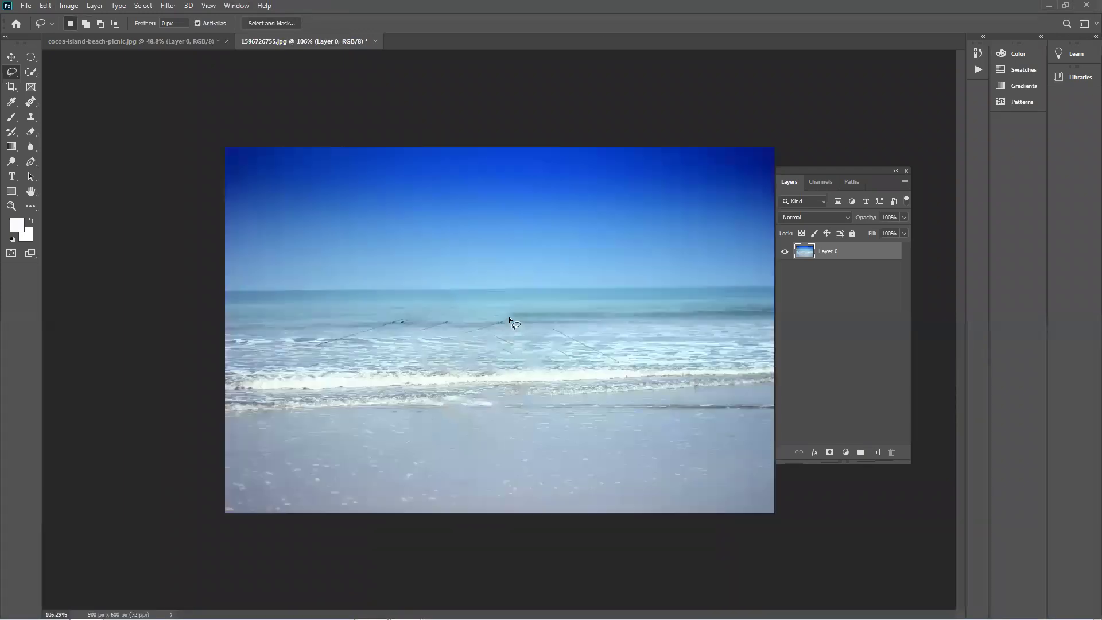
pyautogui.moveTo(505, 367)
pyautogui.mouseDown()
pyautogui.moveTo(537, 374)
pyautogui.moveTo(556, 312)
pyautogui.mouseUp()
pyautogui.hotkey('shift', 'F5')
pyautogui.press('Return')
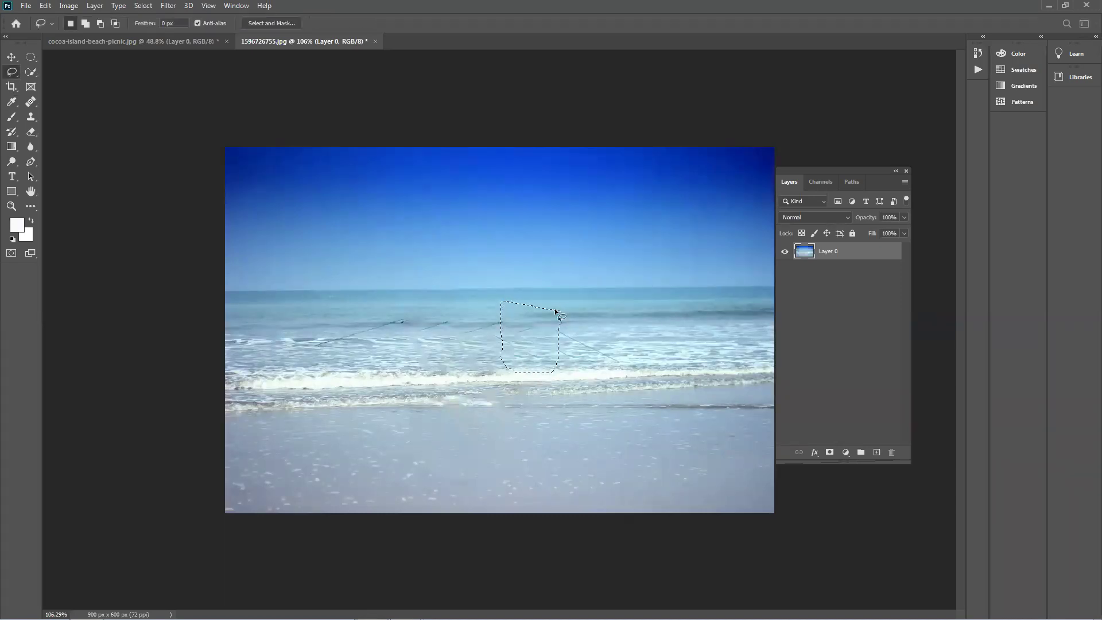
pyautogui.hotkey('ctrl', 'd')
# Step: Lasso a wide, flat band of water just above the breaking waves, smooth it with a Content-Aware fill, and deselect
pyautogui.moveTo(402, 348); pyautogui.dragTo(431, 334)
pyautogui.moveTo(590, 342); pyautogui.dragTo(456, 354)
pyautogui.hotkey('shift', 'F5')
pyautogui.press('Return')
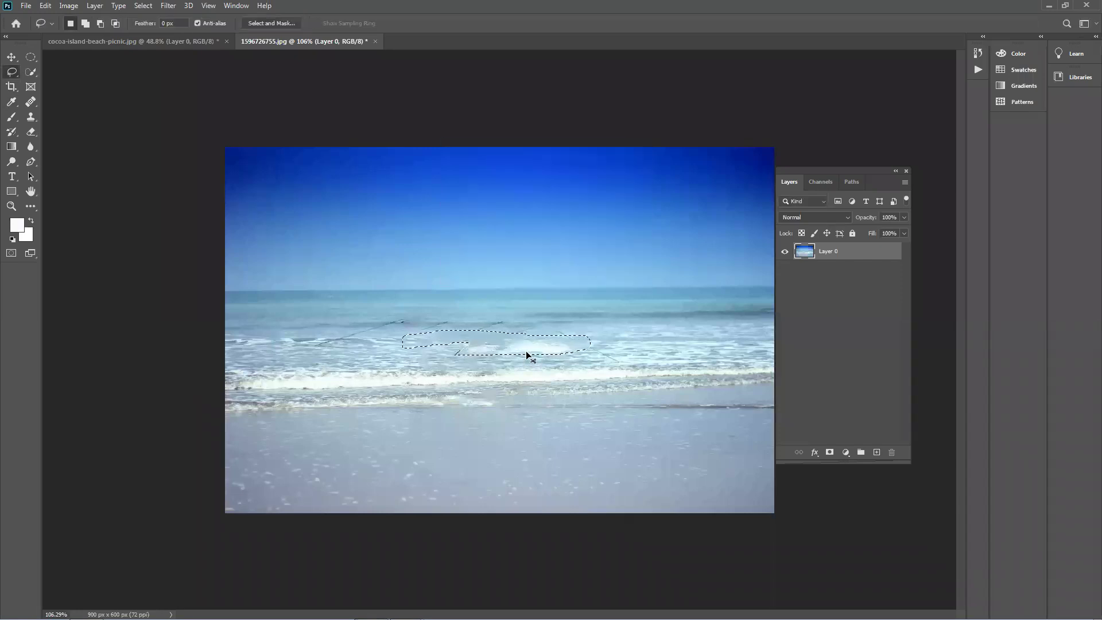
pyautogui.hotkey('ctrl', 'd')
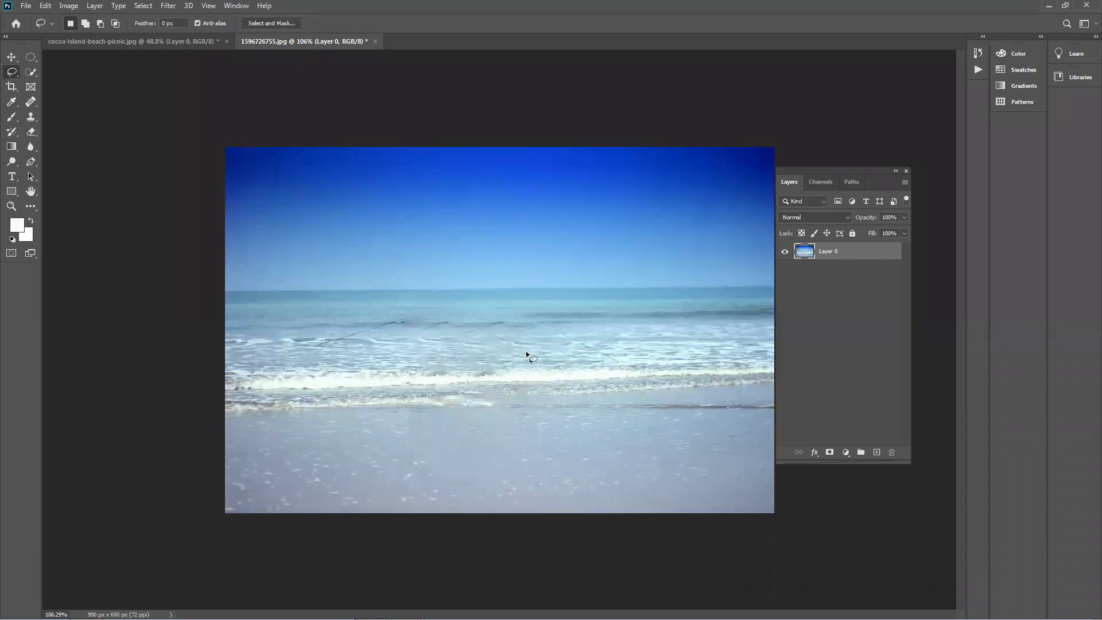
pyautogui.scroll(-1, 527, 353)
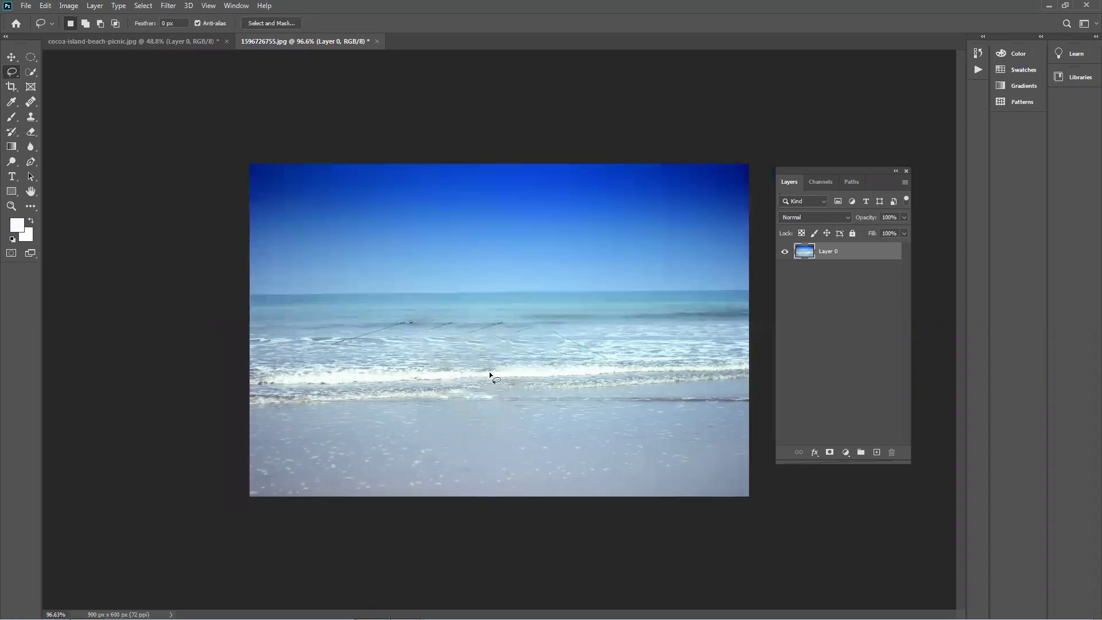
pyautogui.scroll(-3, 489, 372)
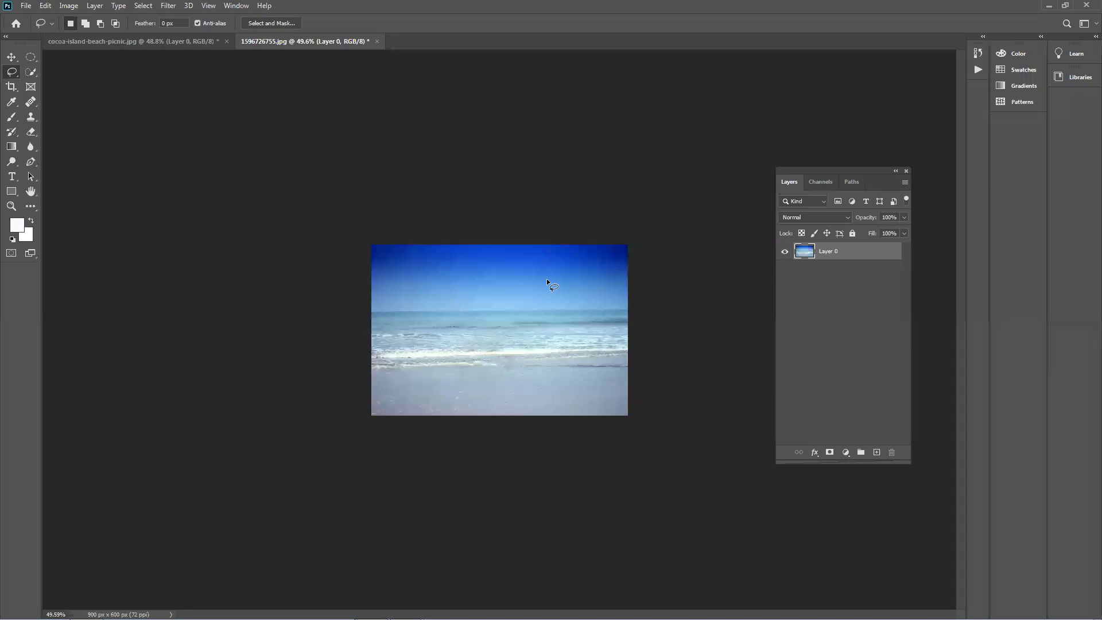
# Step: Save the retouched beach photo to the desktop as a JPEG named exp with quality 12 and the Progressive format option
pyautogui.moveTo(473, 594)
pyautogui.moveTo(21, 37); pyautogui.dragTo(7, 110)
pyautogui.click(26, 5)
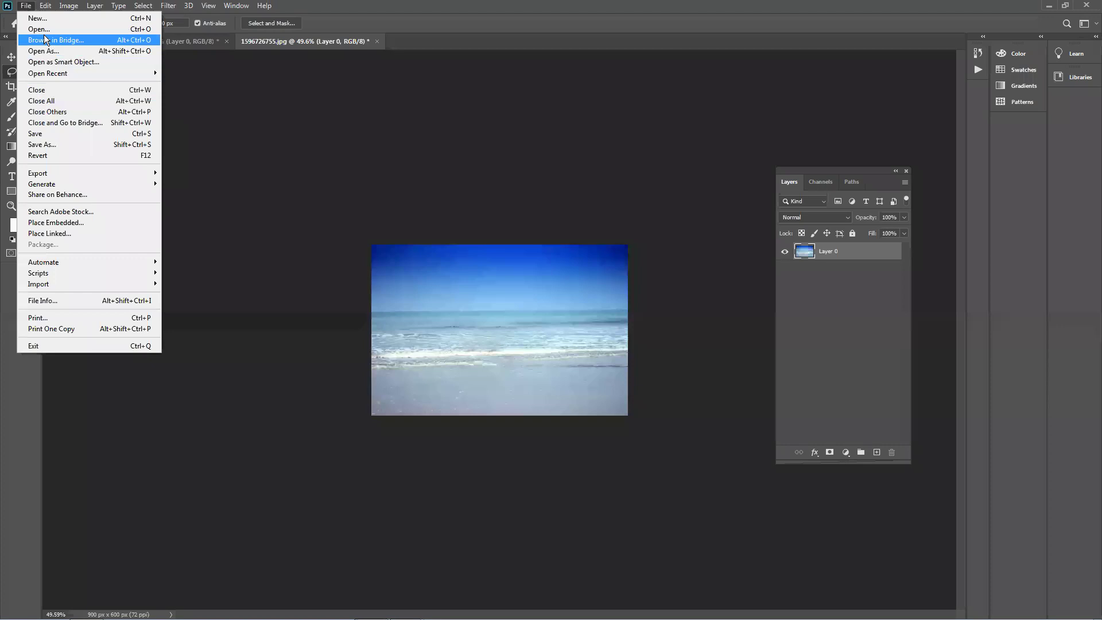
pyautogui.click(99, 144)
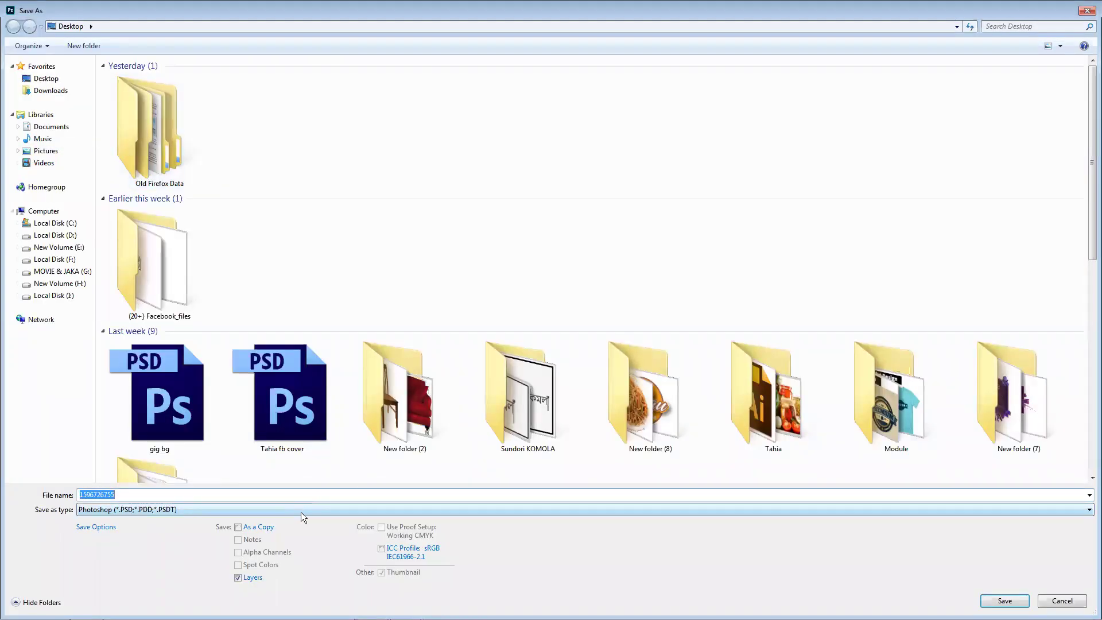
pyautogui.click(301, 510)
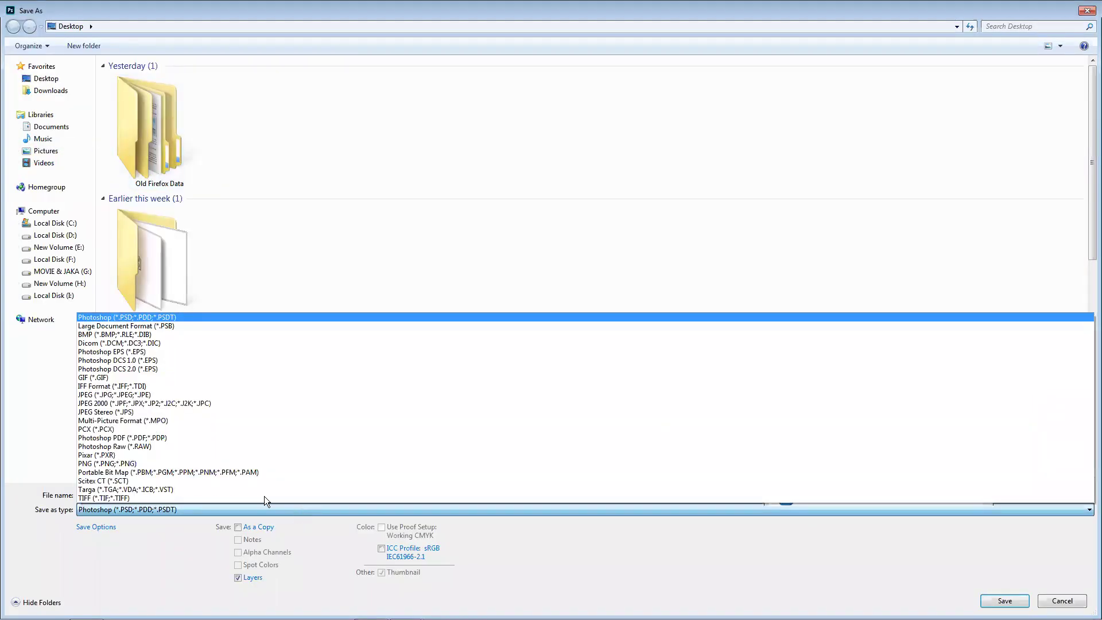
pyautogui.click(150, 394)
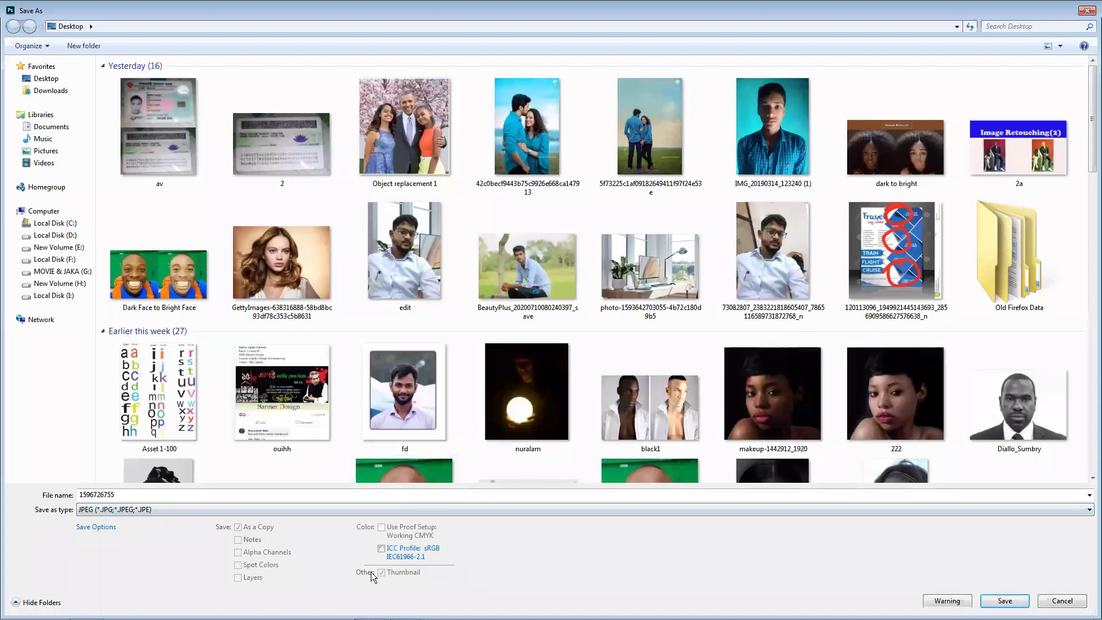
pyautogui.doubleClick(368, 494)
pyautogui.write('e')
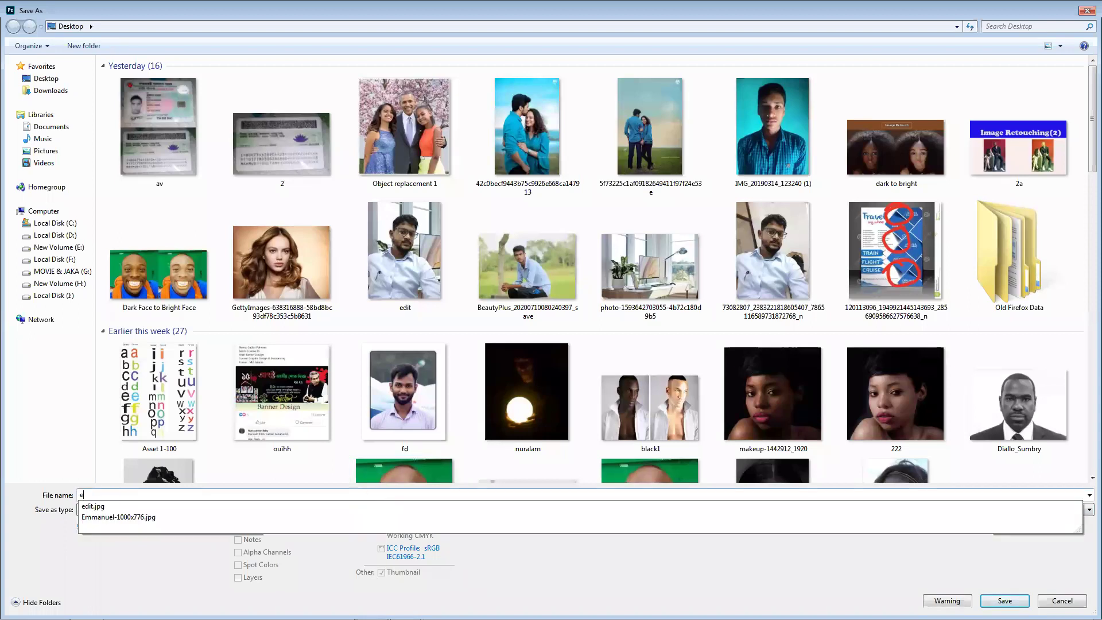
pyautogui.write('xp')
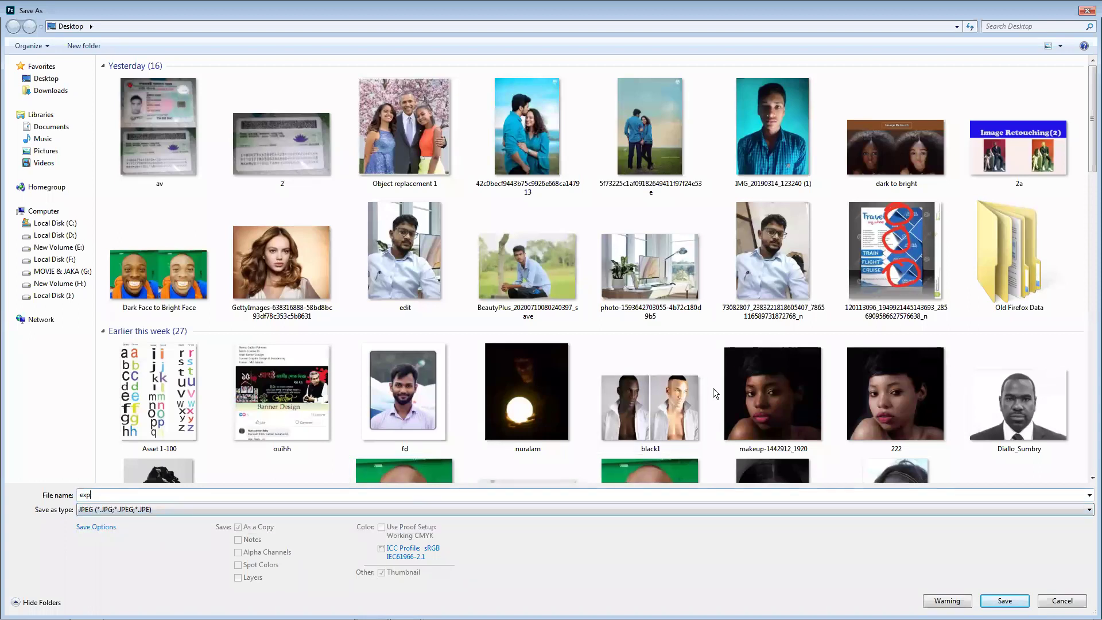
pyautogui.click(1001, 601)
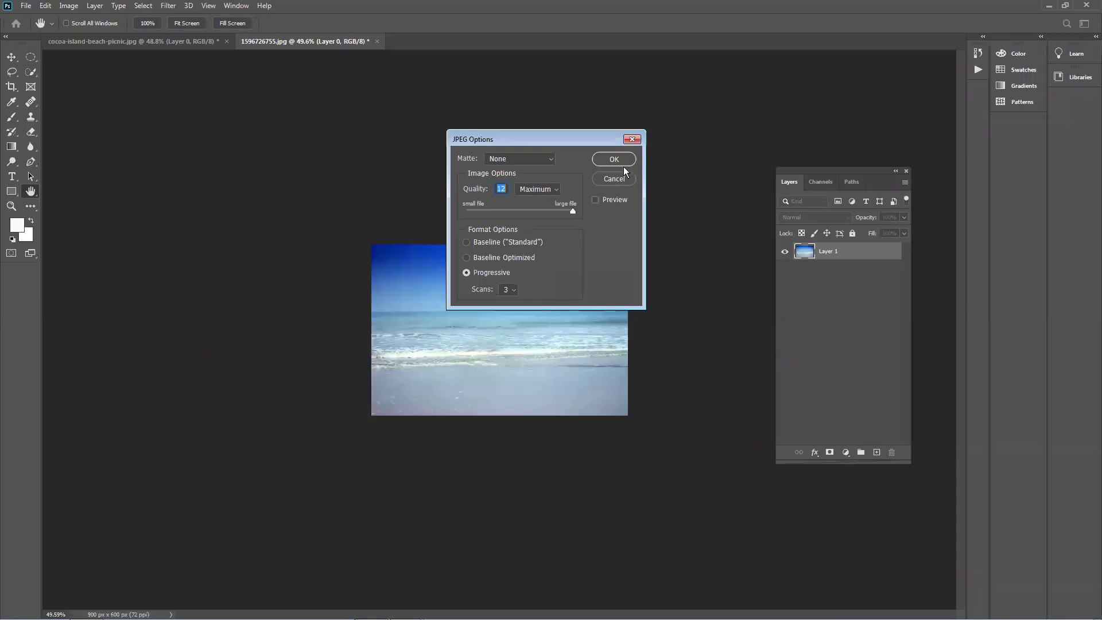
pyautogui.click(614, 161)
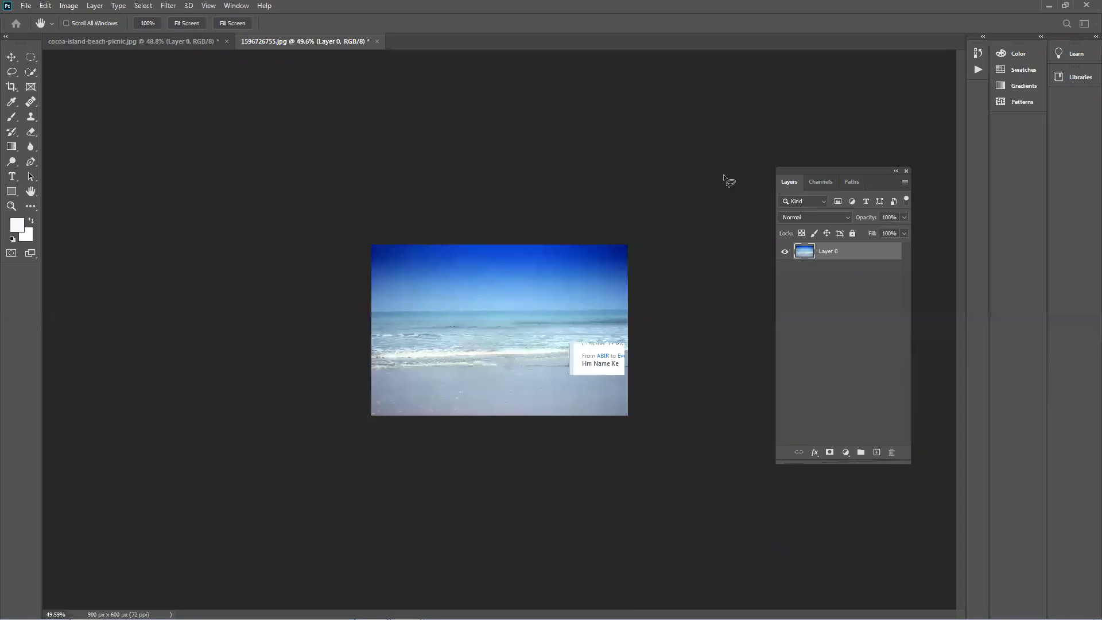
pyautogui.press('l')
# Step: Minimize Photoshop, check the saved exp image from the desktop in Windows Photo Viewer, and close the viewer
pyautogui.click(1047, 7)
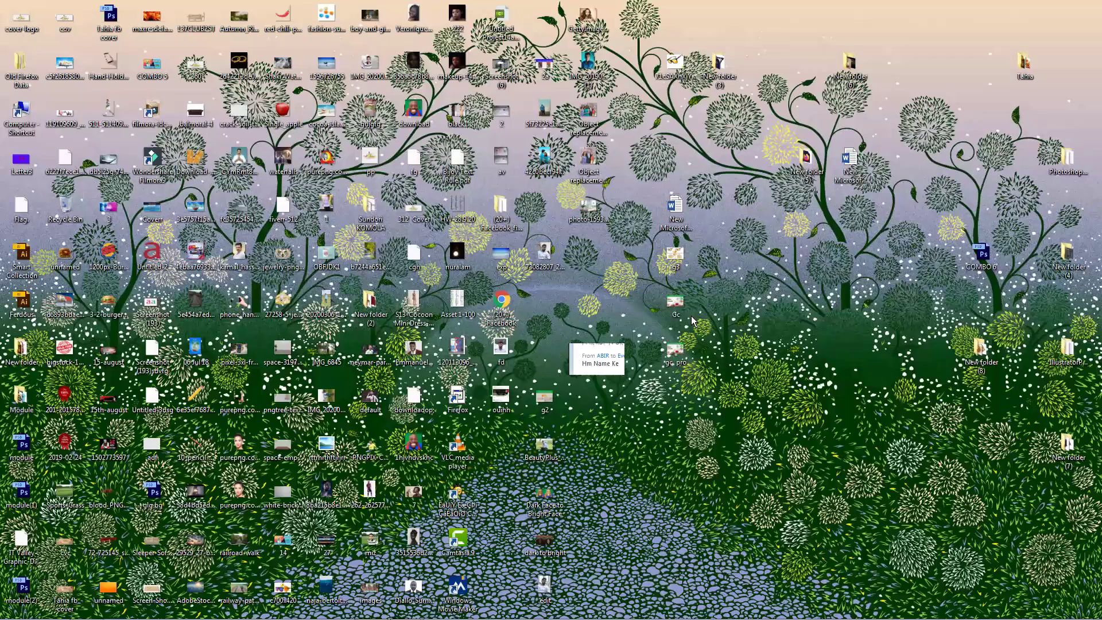
pyautogui.doubleClick(676, 307)
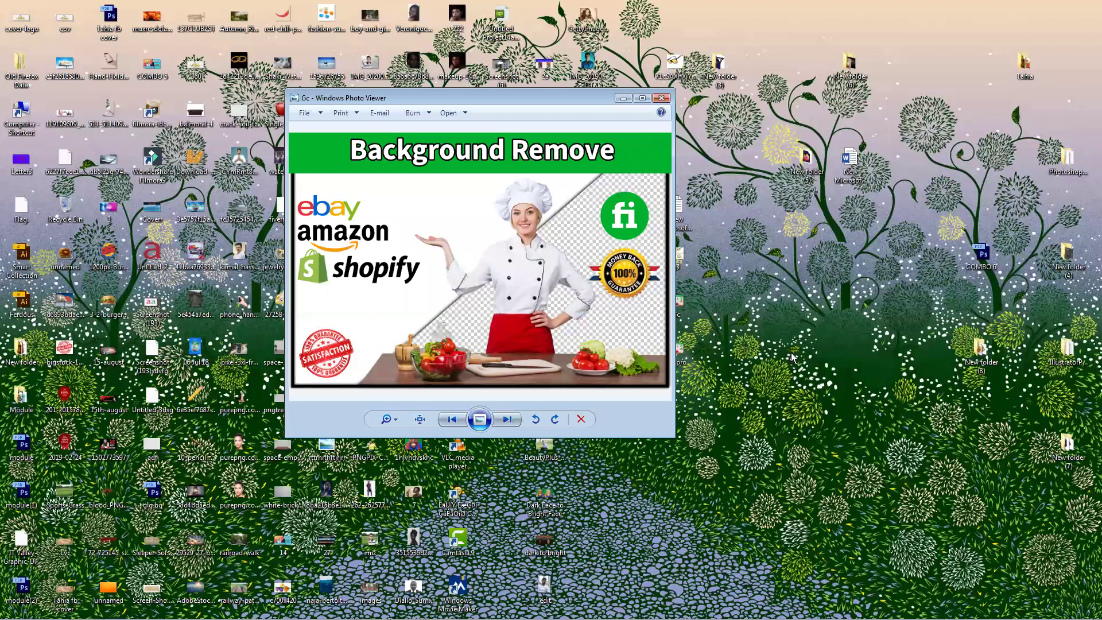
pyautogui.hotkey('alt', 'F4')
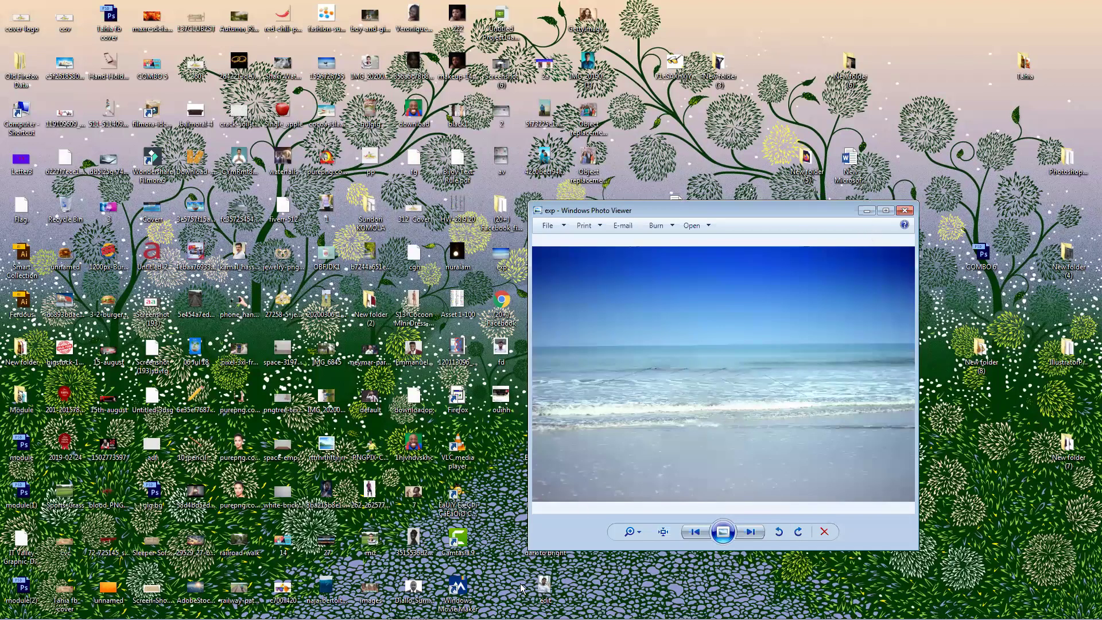
pyautogui.click(907, 211)
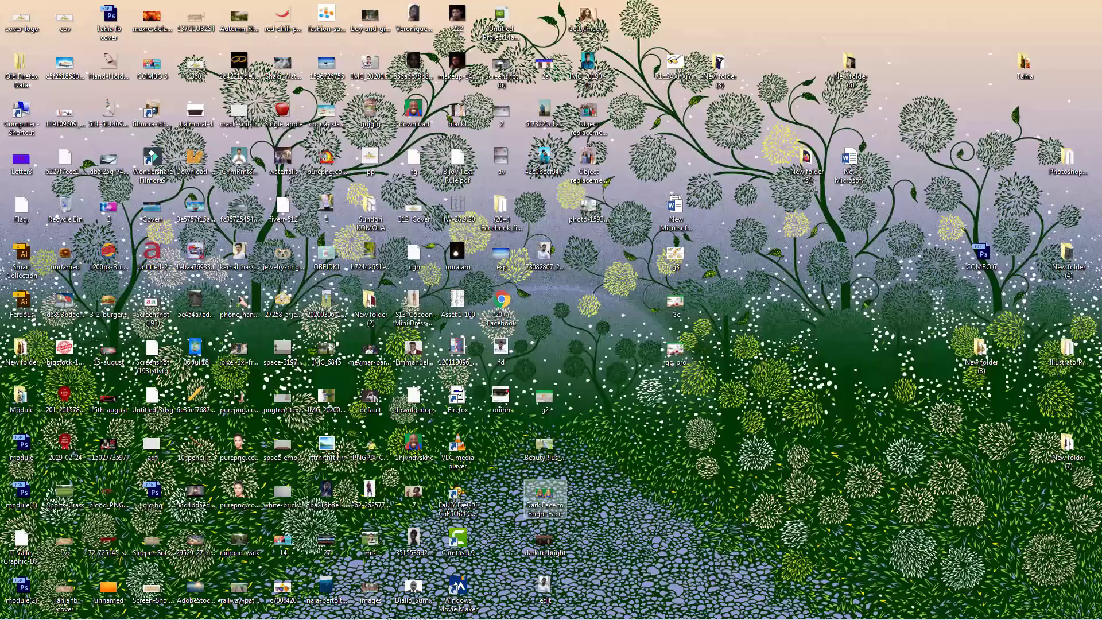
# Step: Minimize Photoshop, switch to Chrome, and open the suggested Fiverr search results for background change
pyautogui.click(86, 607)
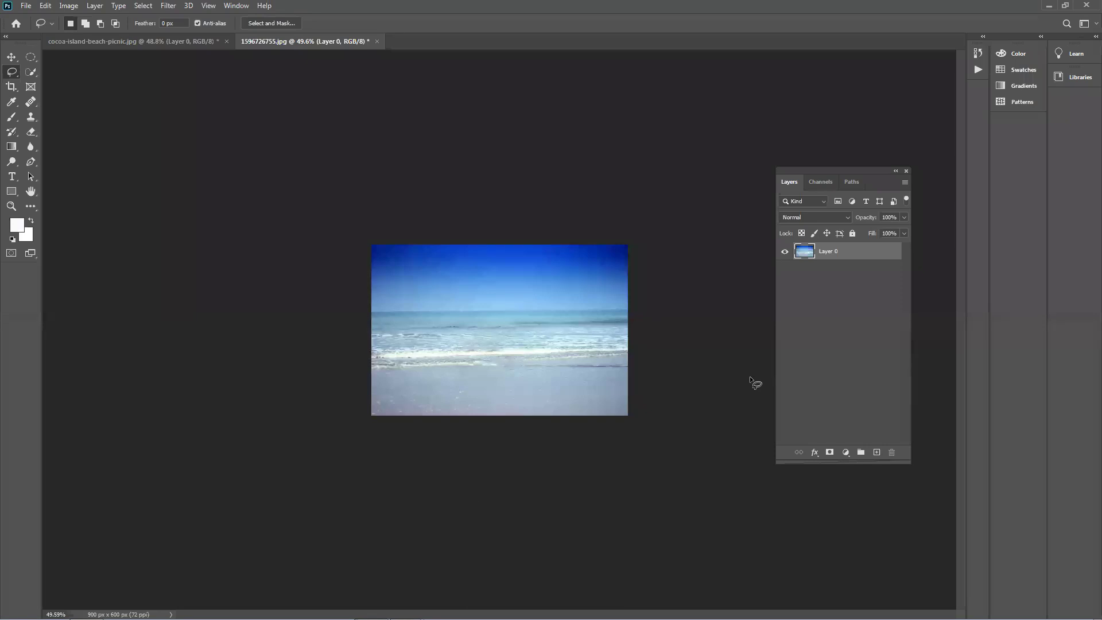
pyautogui.click(1049, 5)
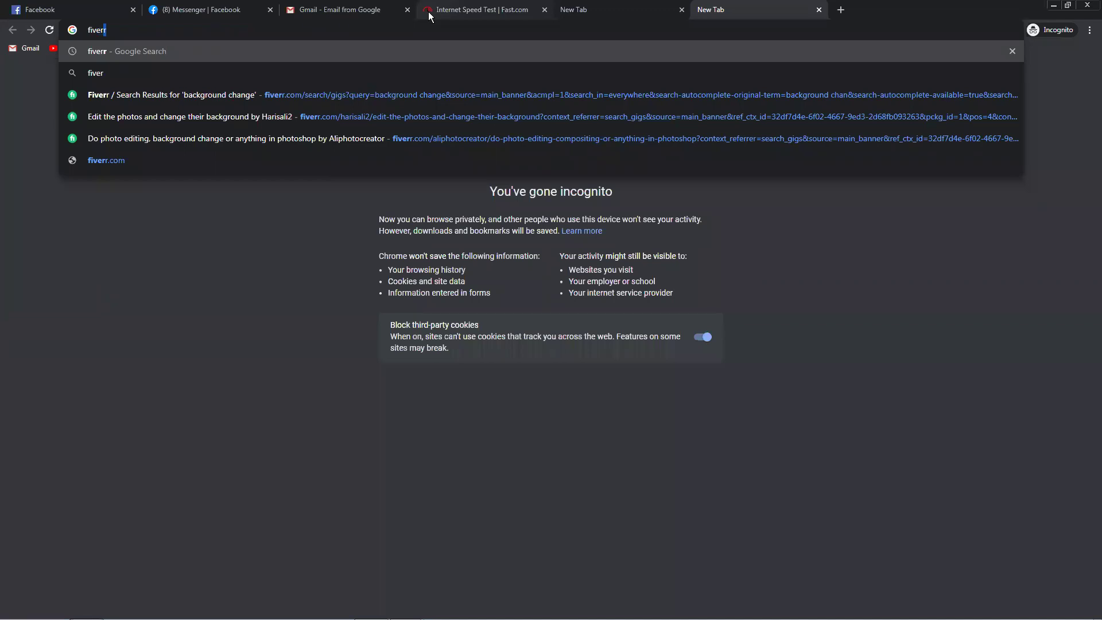
pyautogui.press('Down')
pyautogui.press('Down')
pyautogui.press('Return')
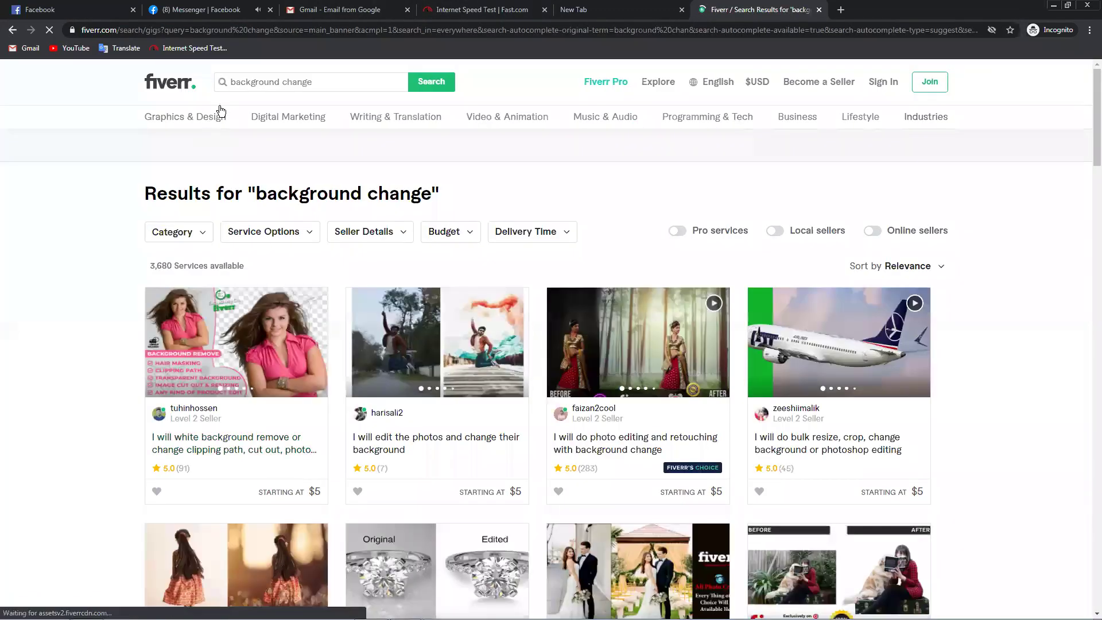
# Step: Search Fiverr for the suggested phrase remove object from photo and dismiss the Join Fiverr dialog
pyautogui.click(255, 81)
pyautogui.hotkey('ctrl', 'a')
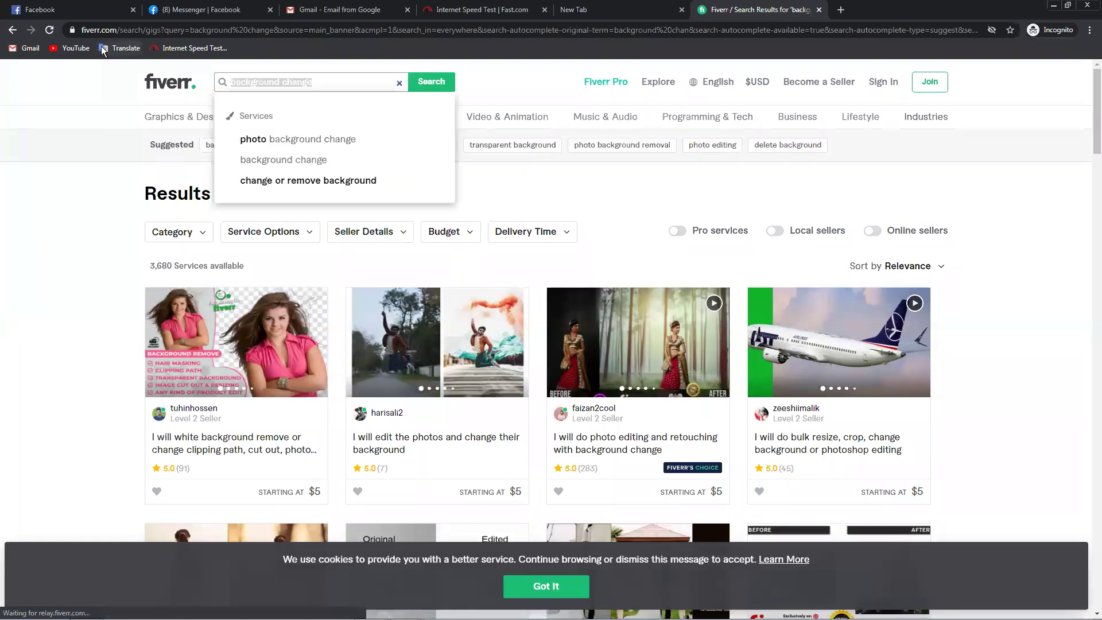
pyautogui.write('objjec')
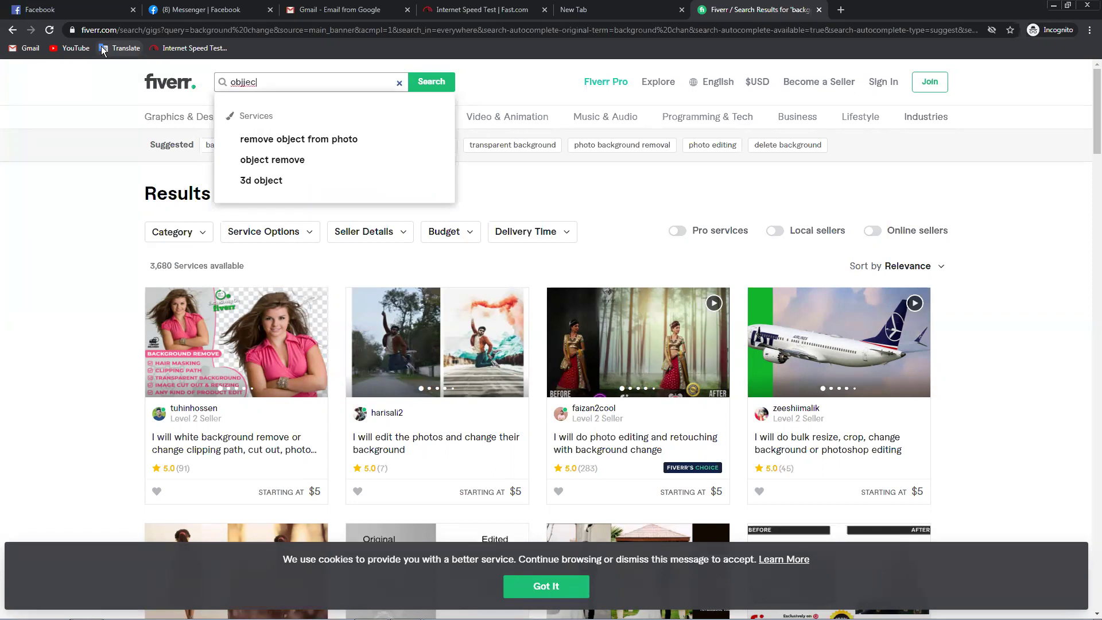
pyautogui.press('Down')
pyautogui.press('Return')
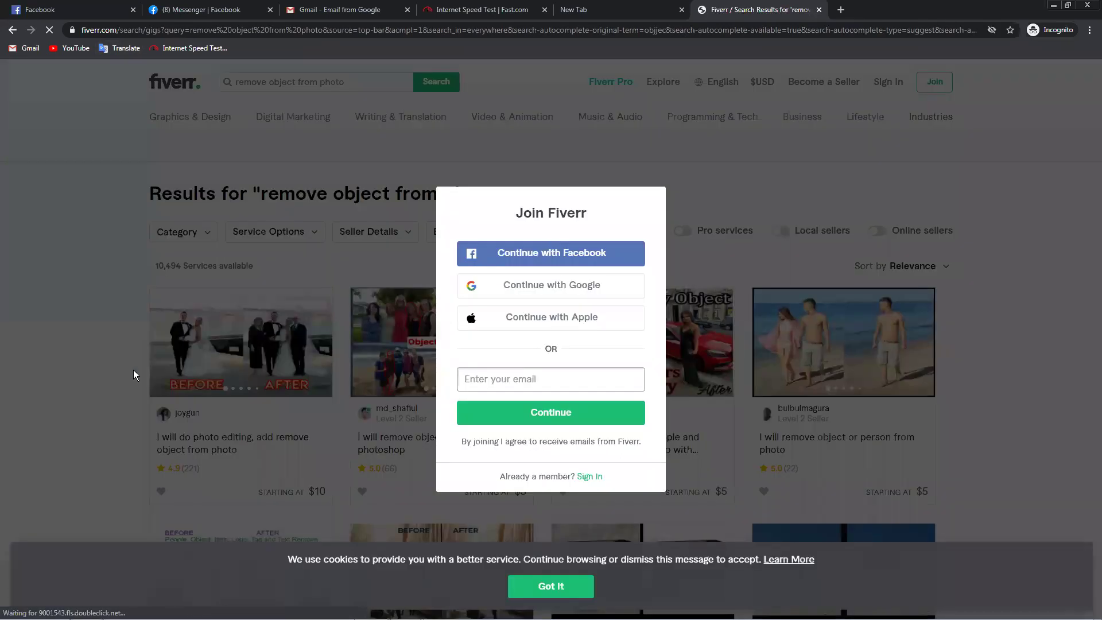
pyautogui.click(138, 378)
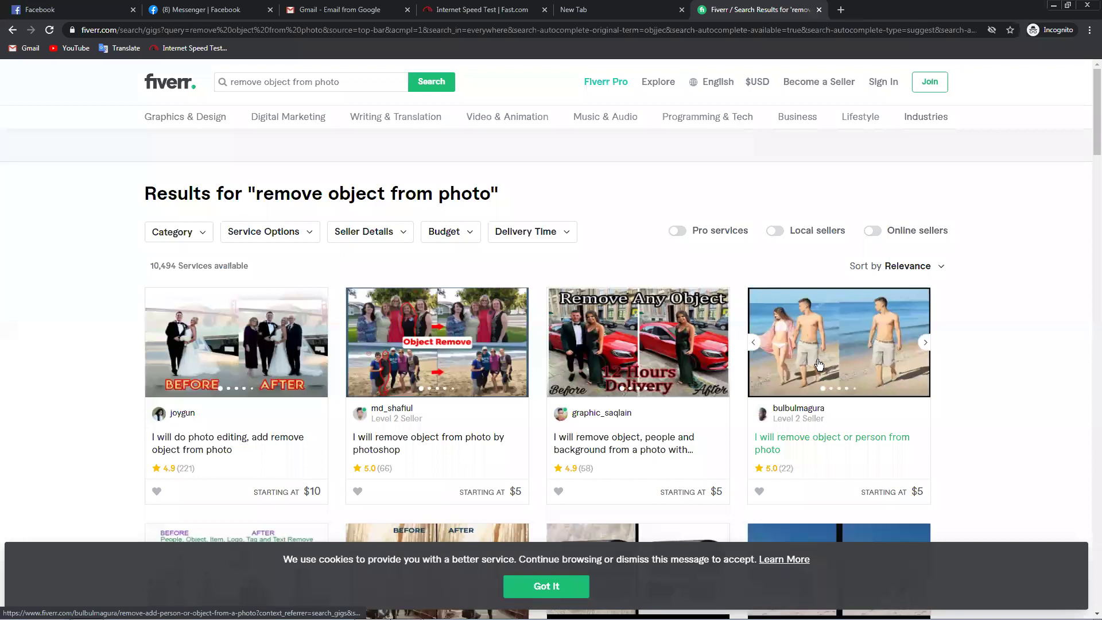
# Step: Open the gig "I will remove object or person from photo" and view its before-and-after samples of the couple and the girl in pink
pyautogui.click(817, 359)
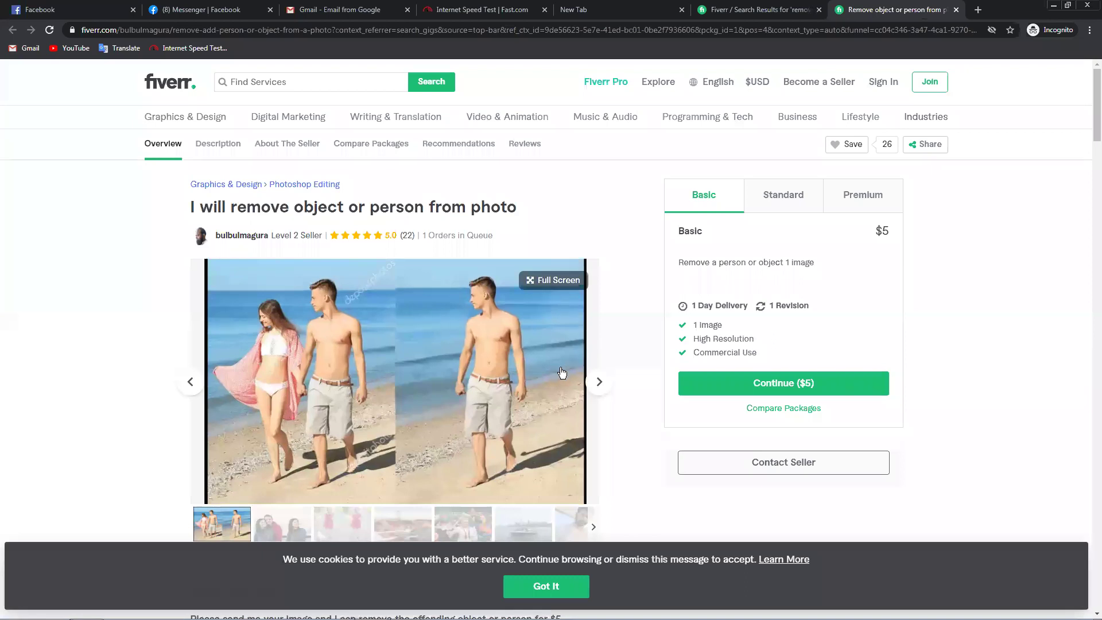
pyautogui.scroll(-1, 569, 381)
pyautogui.click(281, 475)
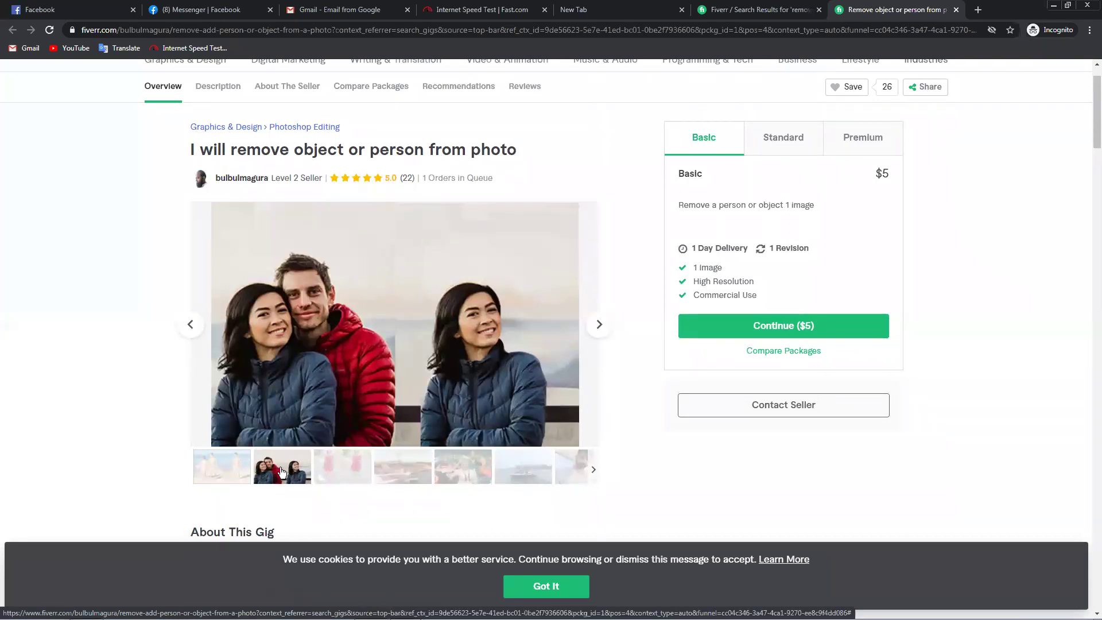
pyautogui.scroll(-5, 282, 471)
pyautogui.scroll(3, 344, 368)
pyautogui.click(344, 361)
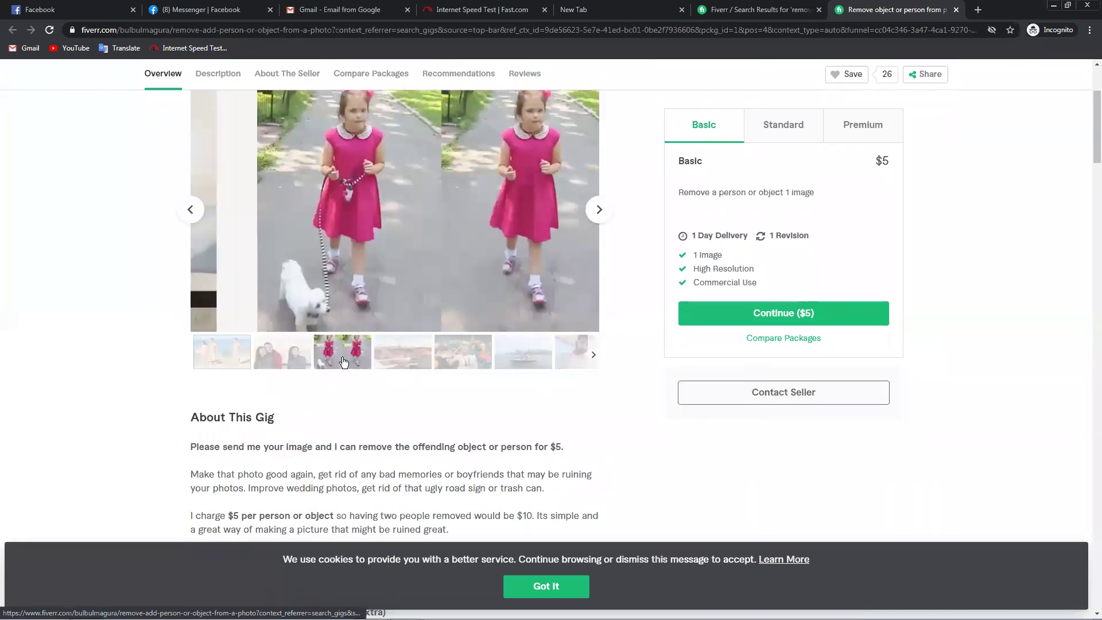
pyautogui.scroll(1, 344, 362)
pyautogui.scroll(1, 344, 361)
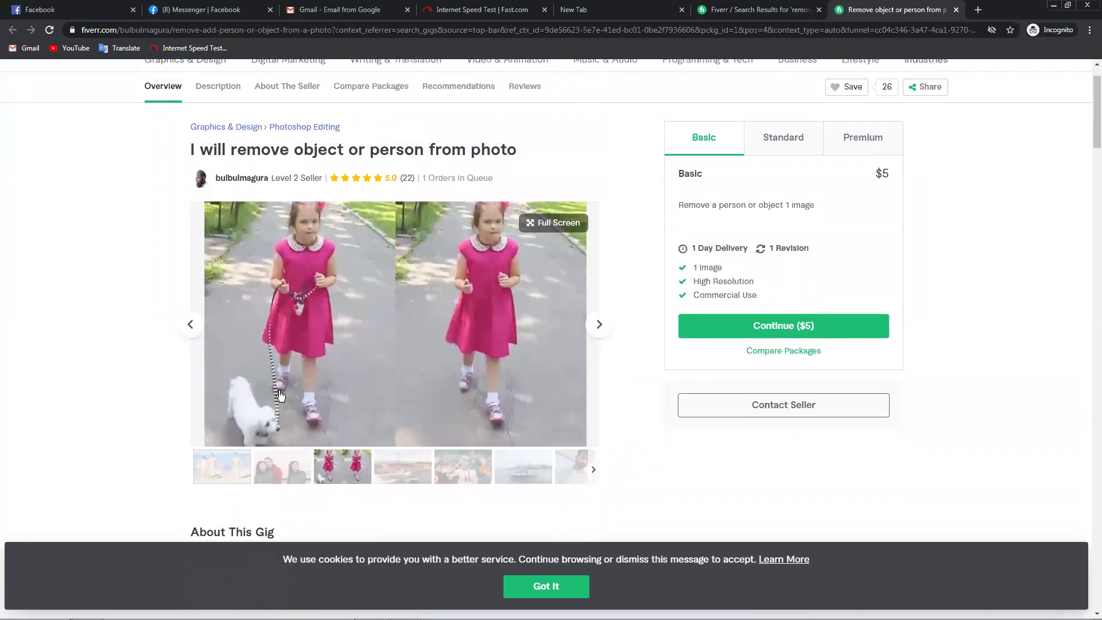
# Step: Look over the gig description and browse the client-reviewed delivery images, from the cheering group to the man in the grey T-shirt
pyautogui.scroll(-2, 348, 389)
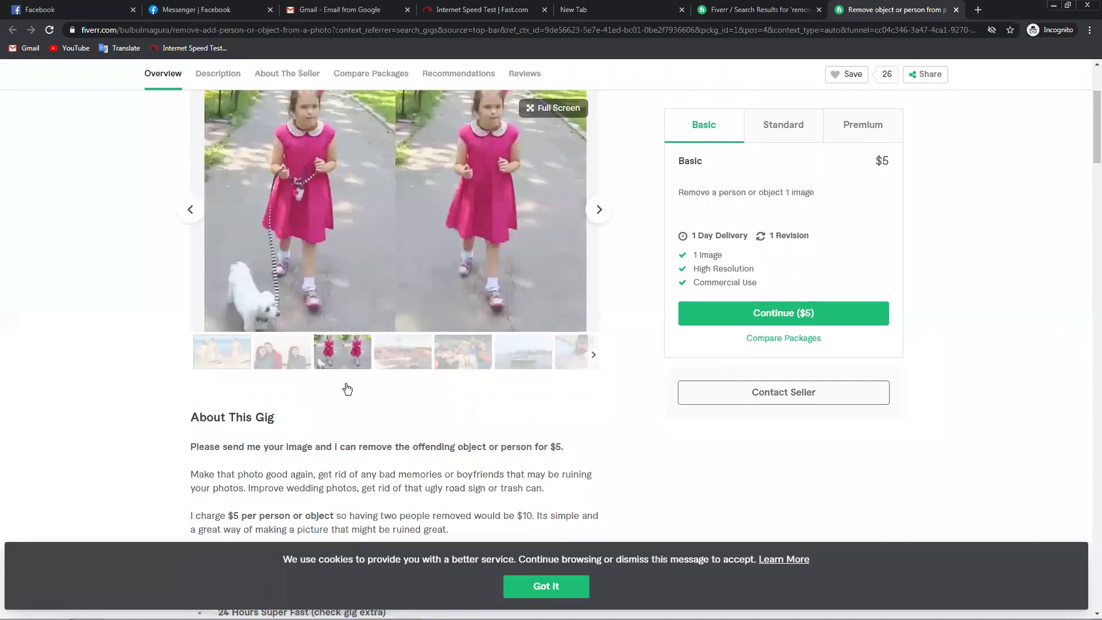
pyautogui.scroll(-3, 347, 389)
pyautogui.scroll(4, 346, 386)
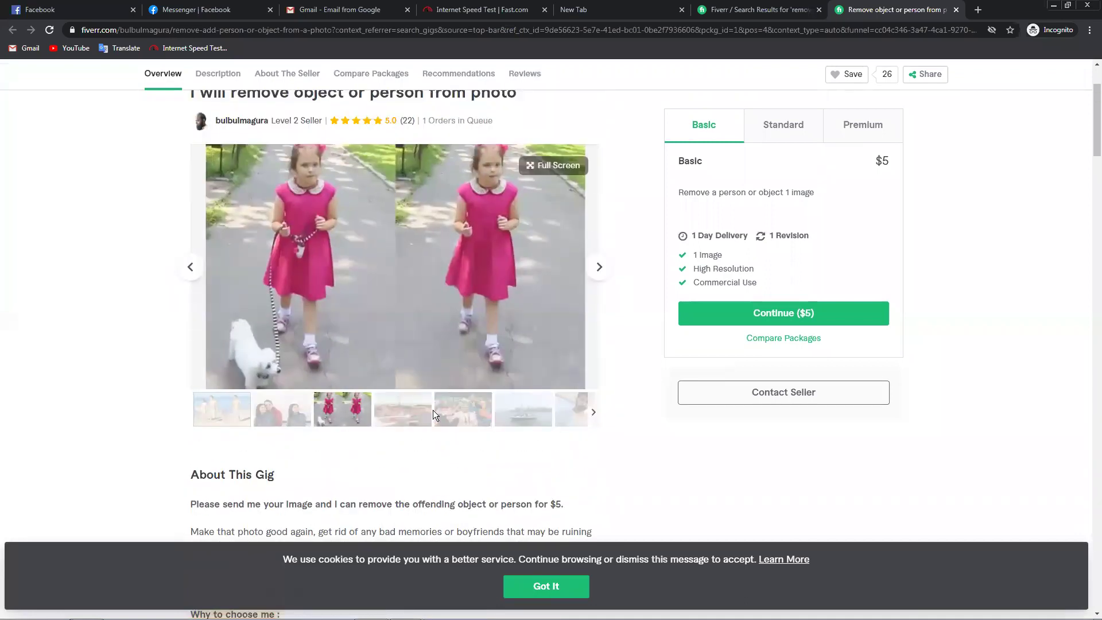
pyautogui.click(437, 410)
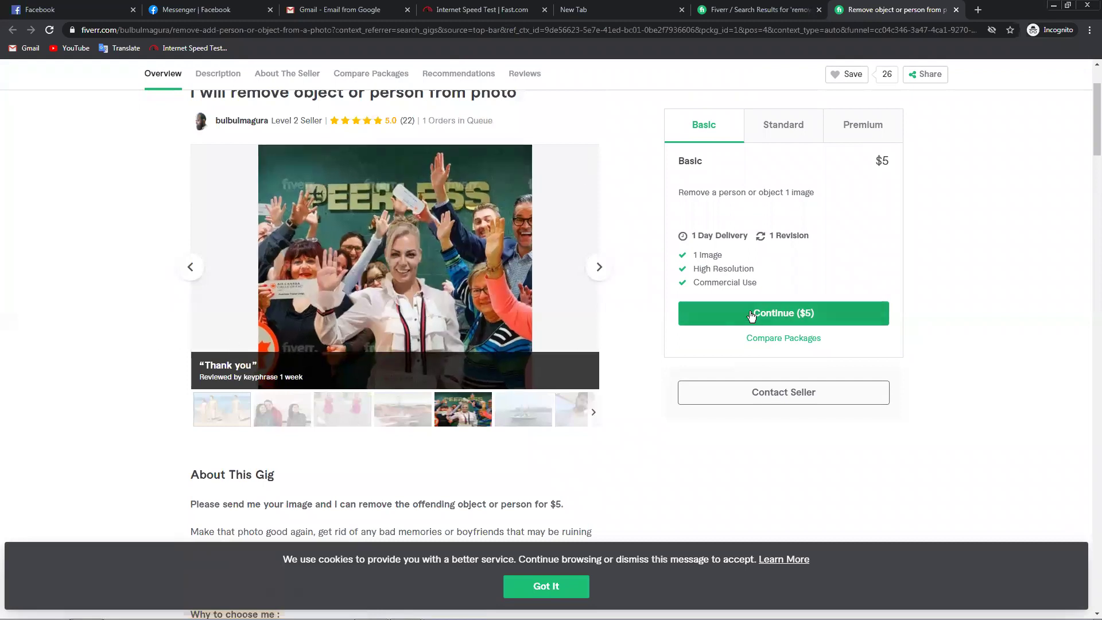
pyautogui.moveTo(405, 317)
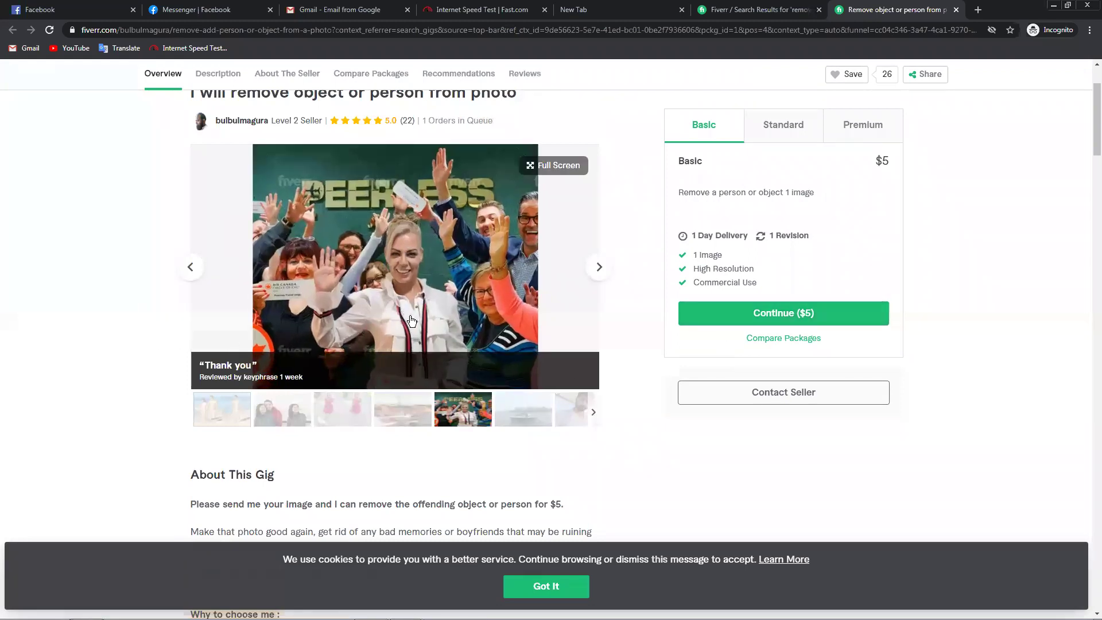
pyautogui.click(599, 278)
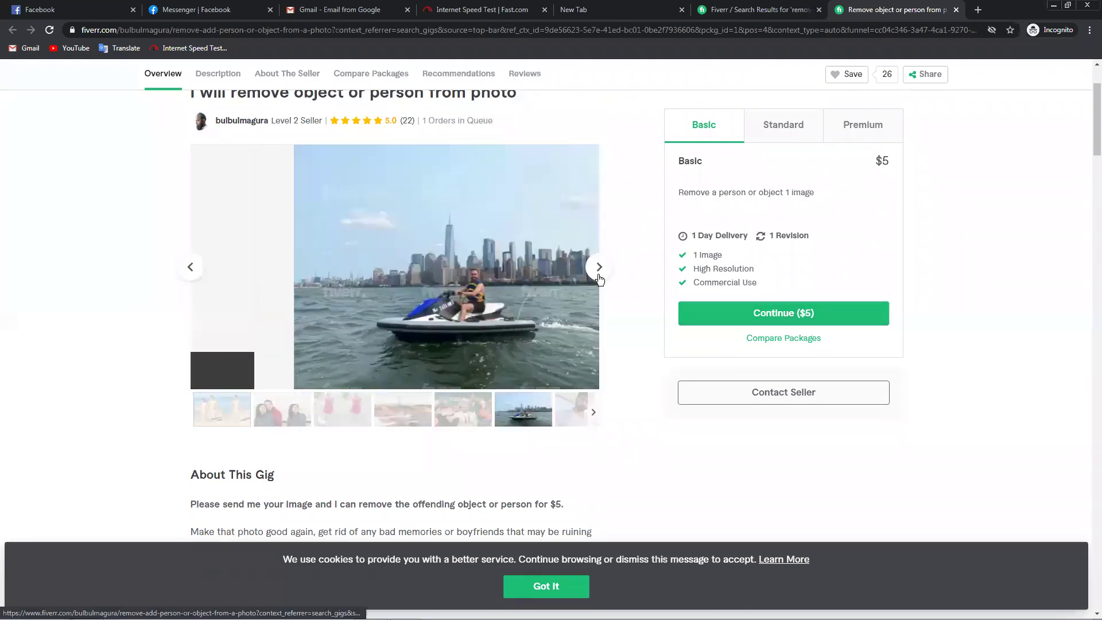
pyautogui.moveTo(479, 315)
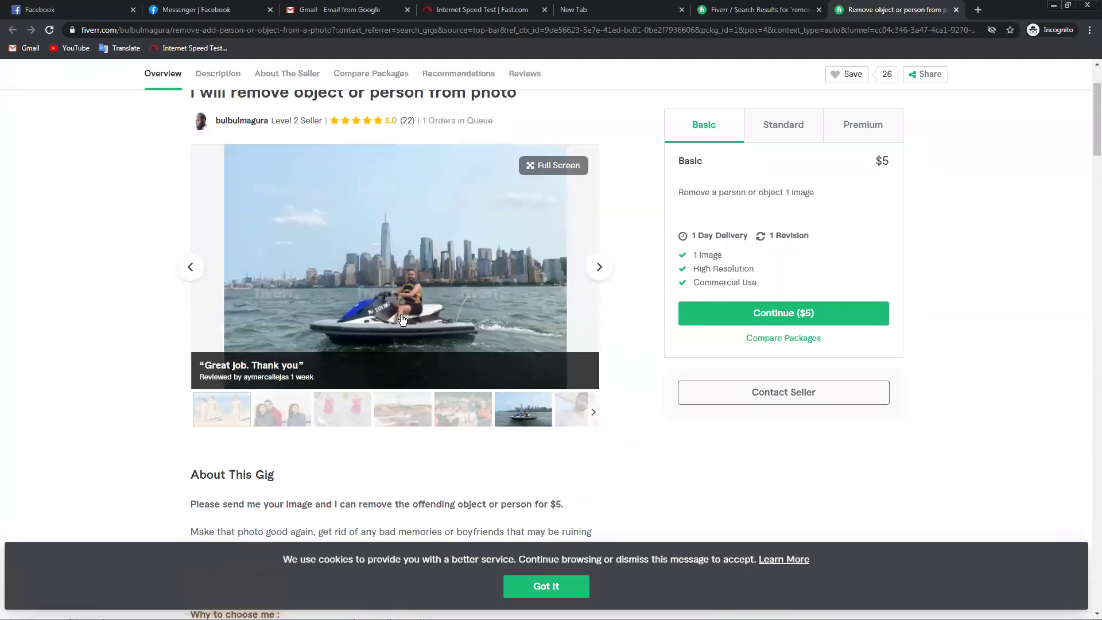
pyautogui.click(599, 281)
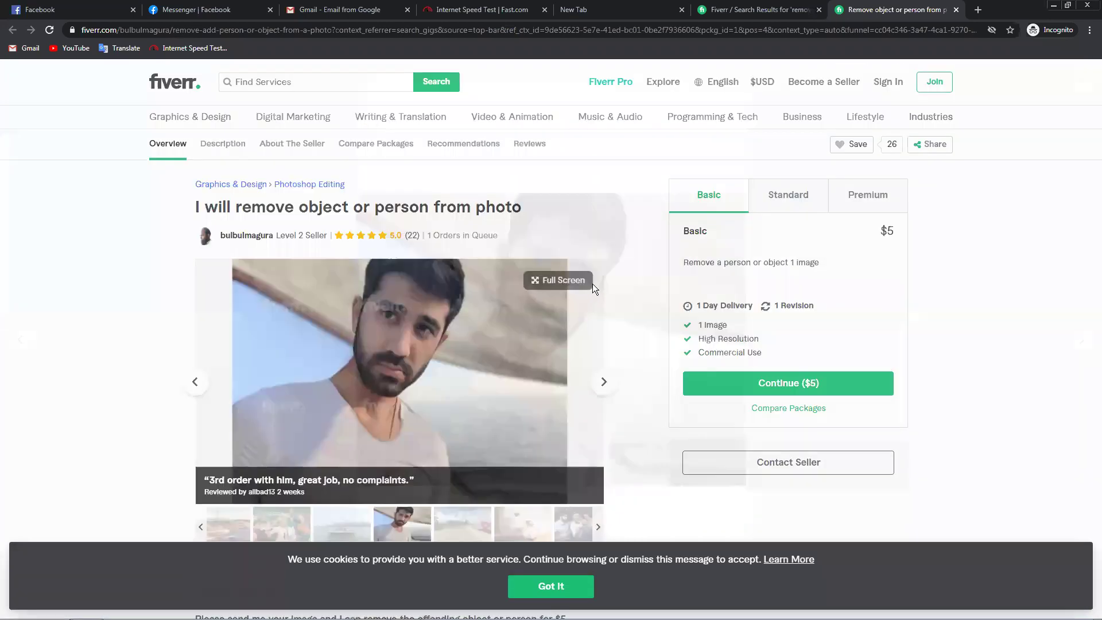
# Step: View the gig gallery in full screen, step through five more images, and exit the full-screen view
pyautogui.click(590, 282)
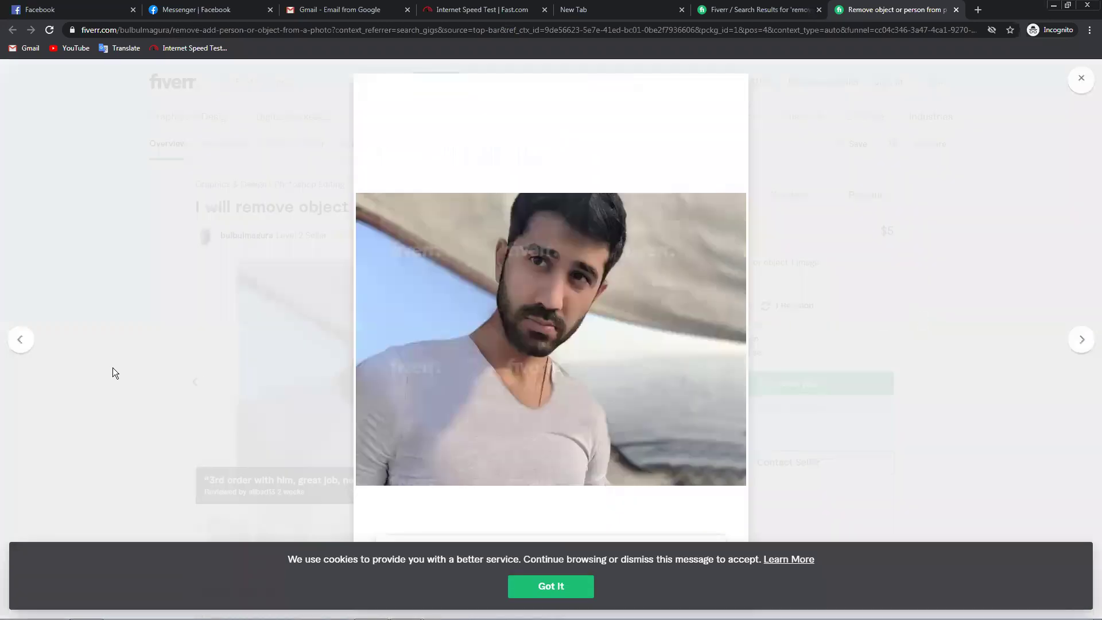
pyautogui.click(1081, 342)
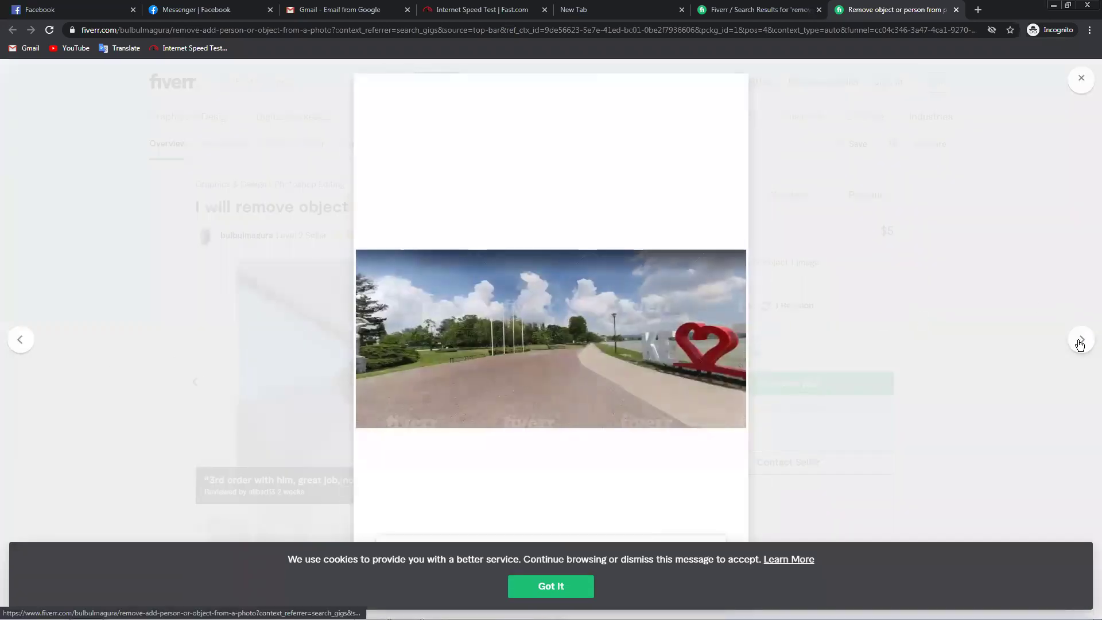
pyautogui.click(1080, 343)
pyautogui.click(1079, 342)
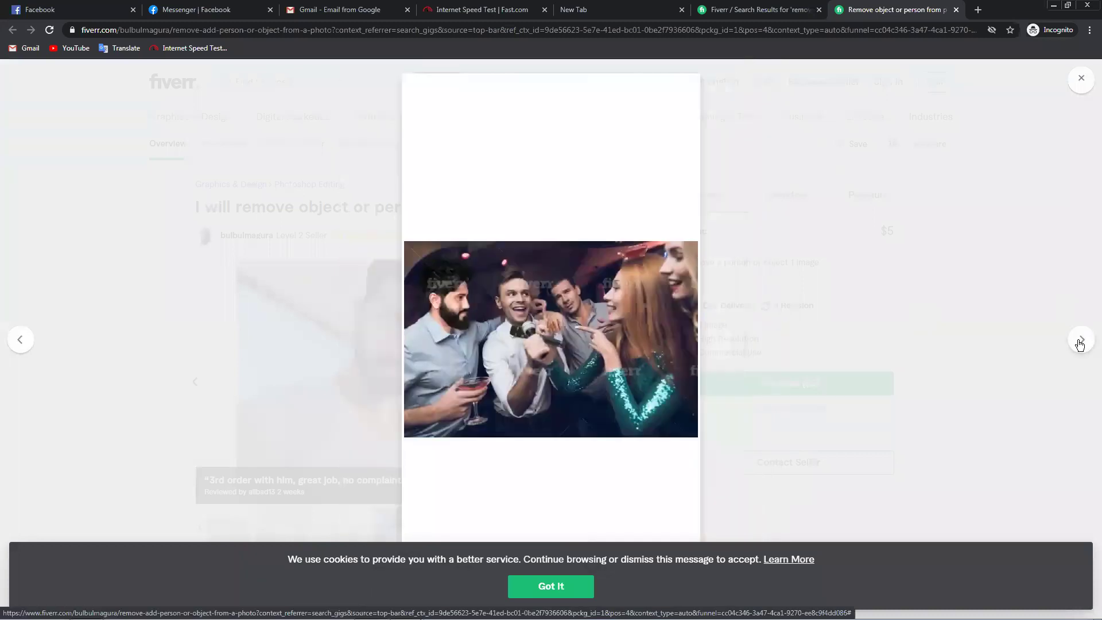
pyautogui.click(1079, 342)
pyautogui.click(1079, 343)
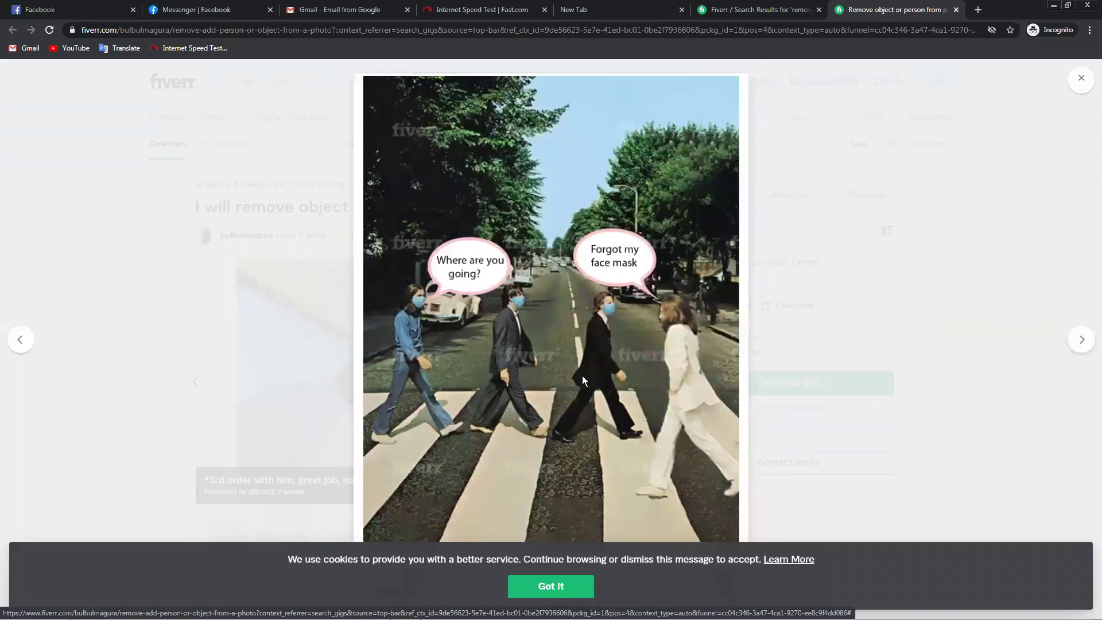
pyautogui.click(331, 365)
# Step: Read the gig's About The Seller section, and close the Fiverr search results page
pyautogui.scroll(-15, 526, 340)
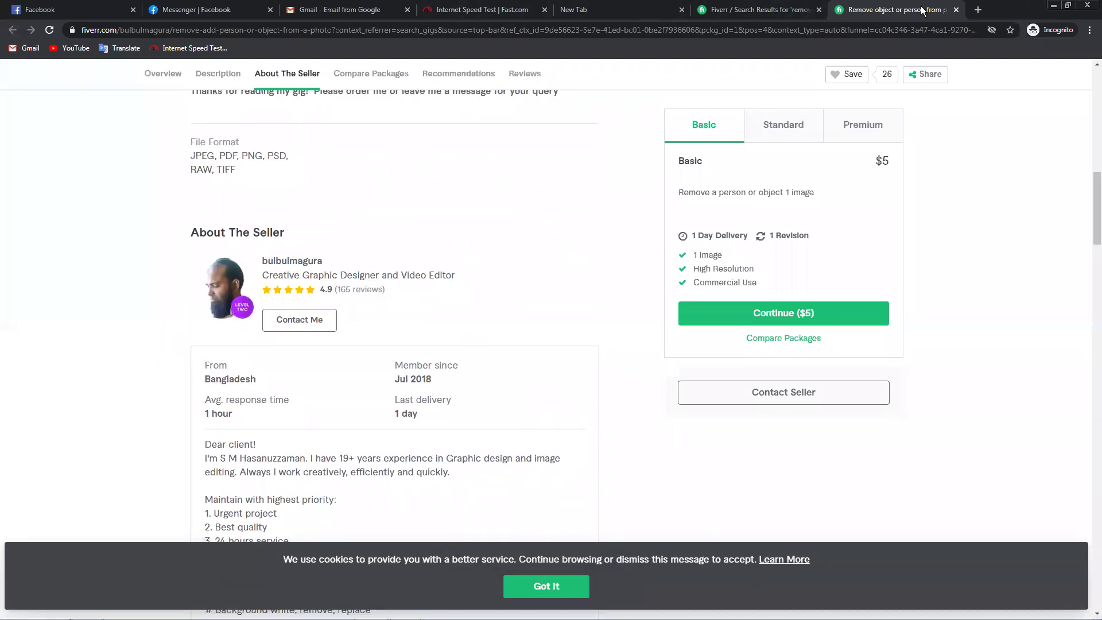
pyautogui.click(726, 10)
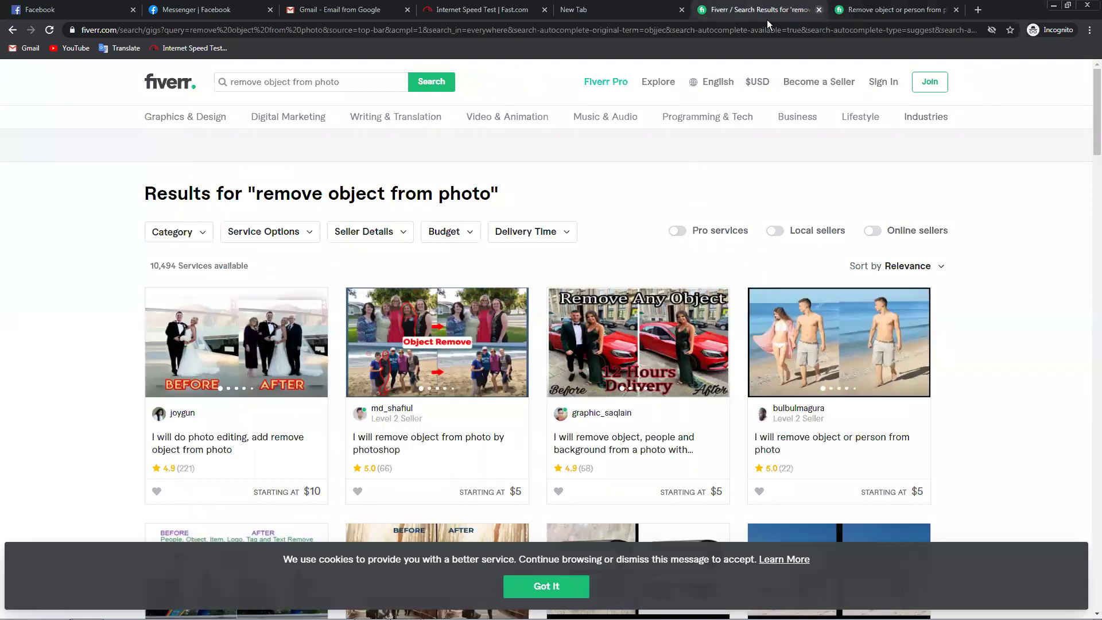
pyautogui.click(819, 10)
pyautogui.scroll(5, 557, 281)
pyautogui.scroll(-4, 556, 287)
pyautogui.scroll(-5, 602, 426)
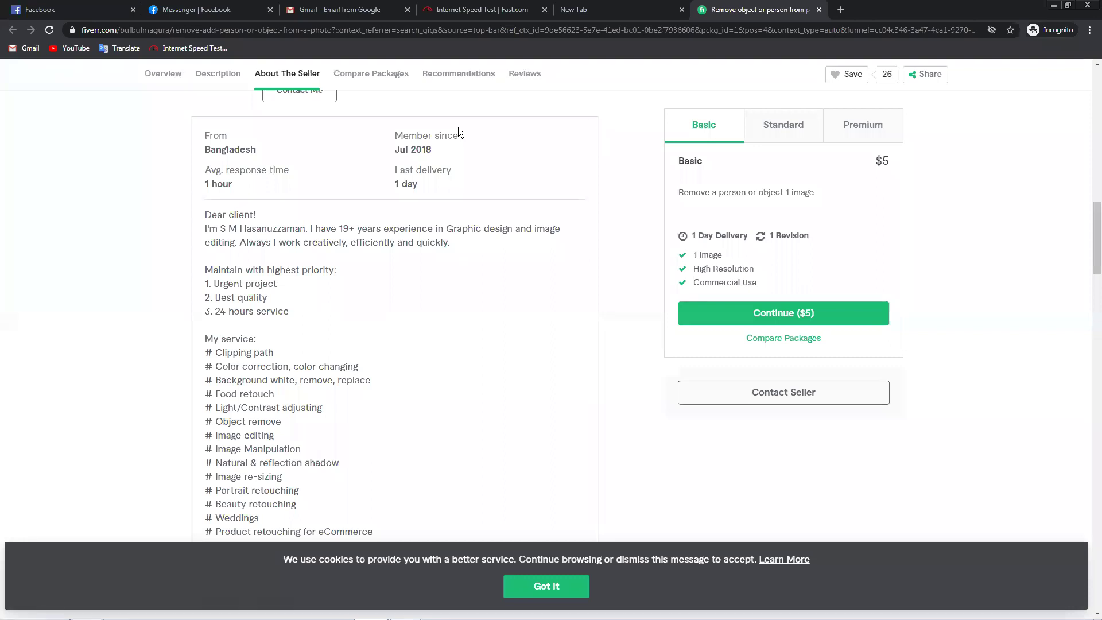
# Step: Minimize Chrome and quit Photoshop without saving the changes to 1596726755.jpg
pyautogui.click(1059, 7)
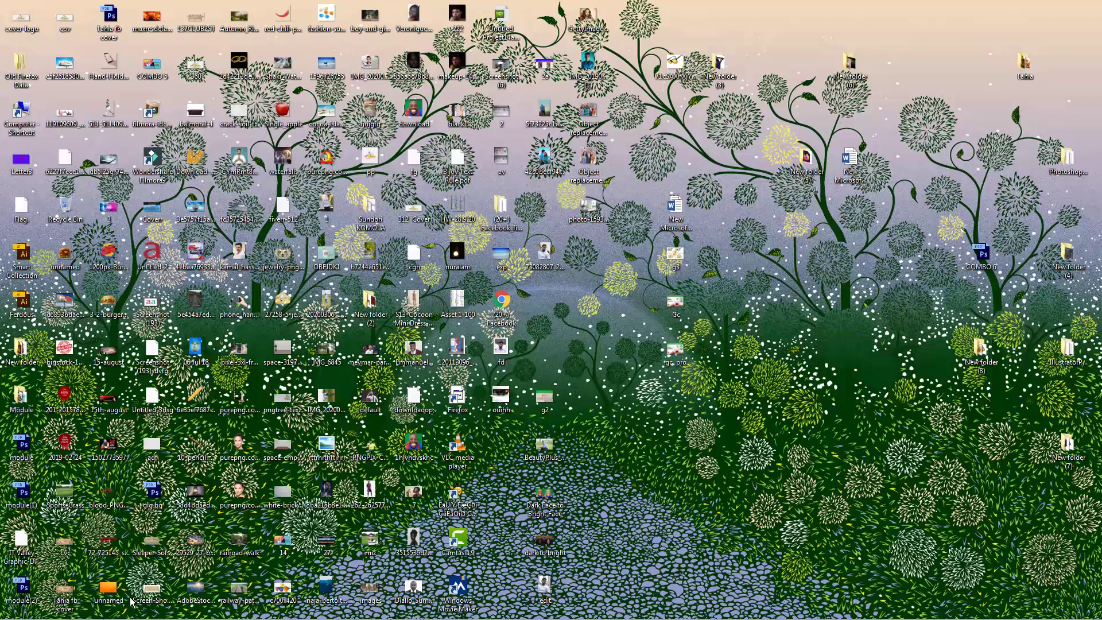
pyautogui.moveTo(334, 619)
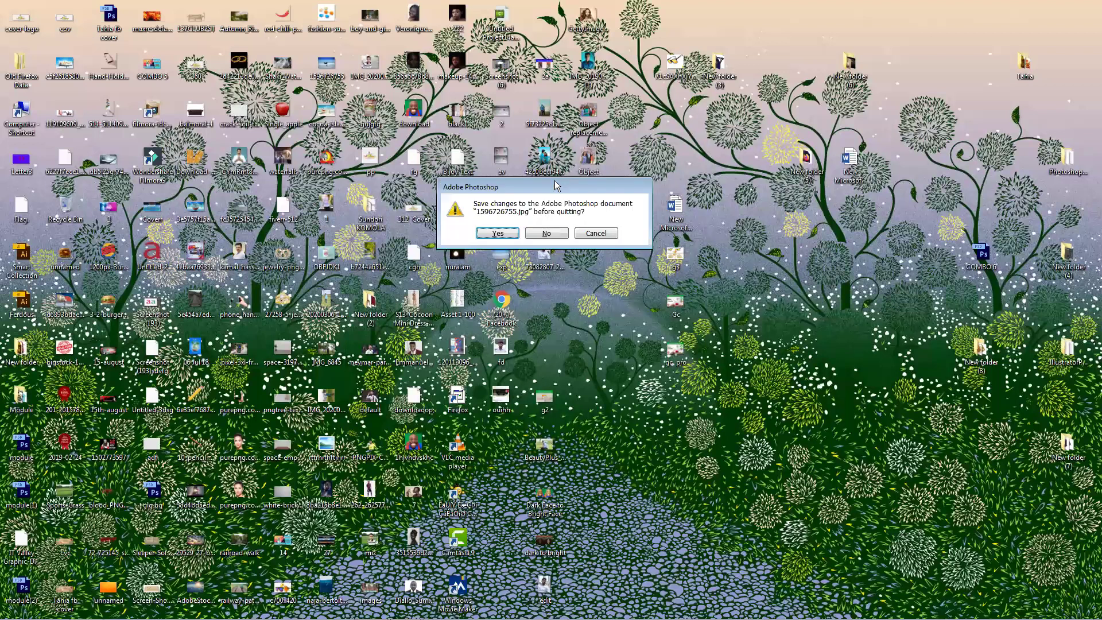
pyautogui.click(546, 233)
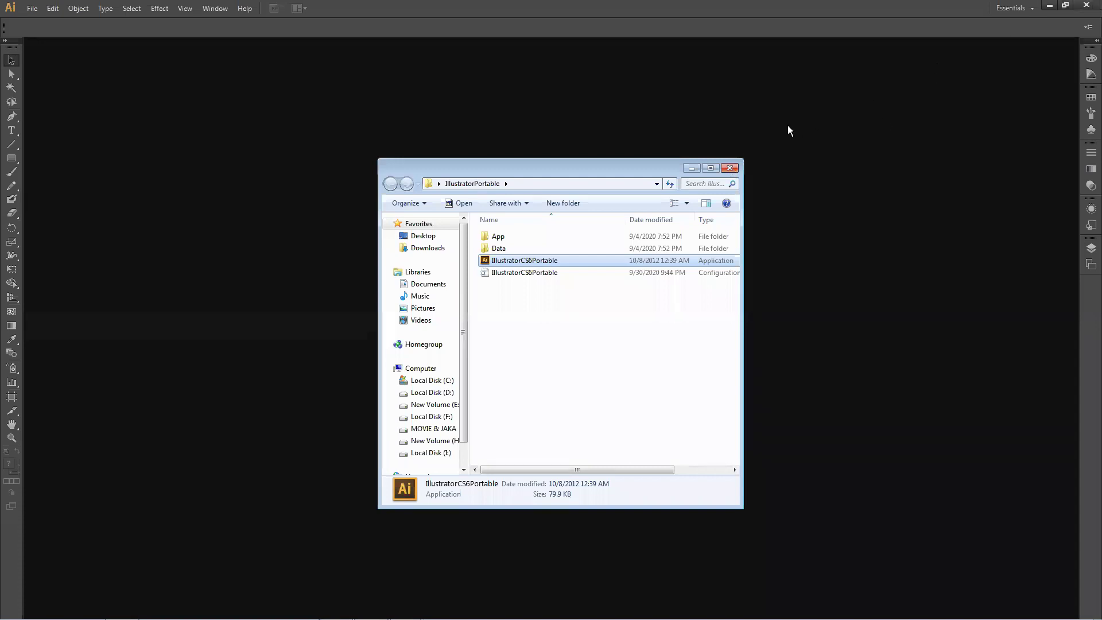
# Step: Minimize the IllustratorPortable folder window and restore the maximized Illustrator window to a smaller size
pyautogui.click(690, 168)
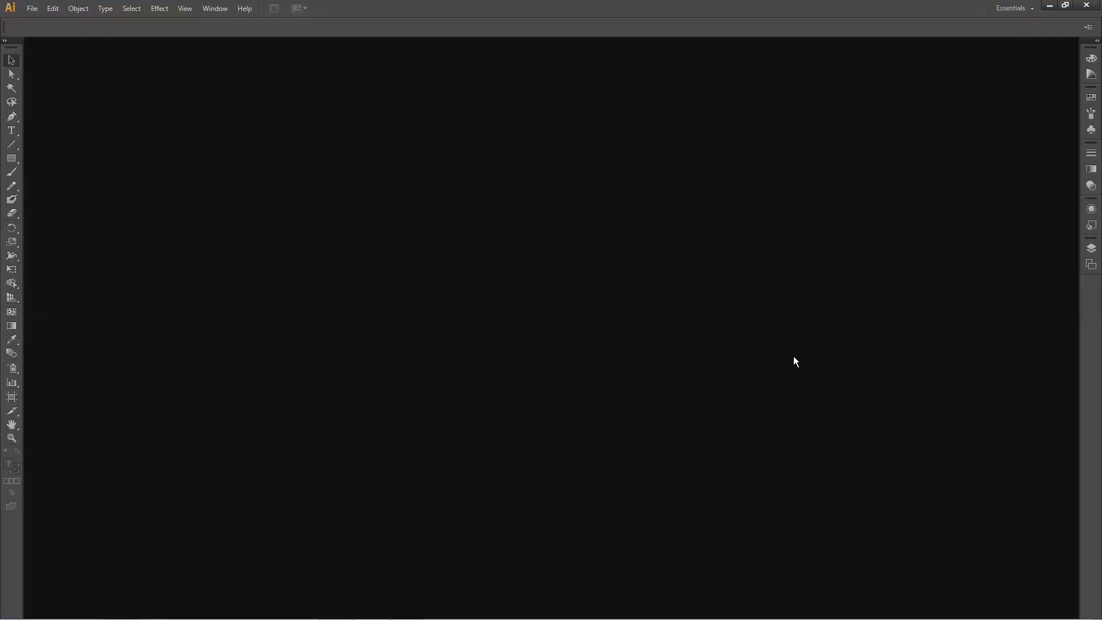
pyautogui.doubleClick(920, 7)
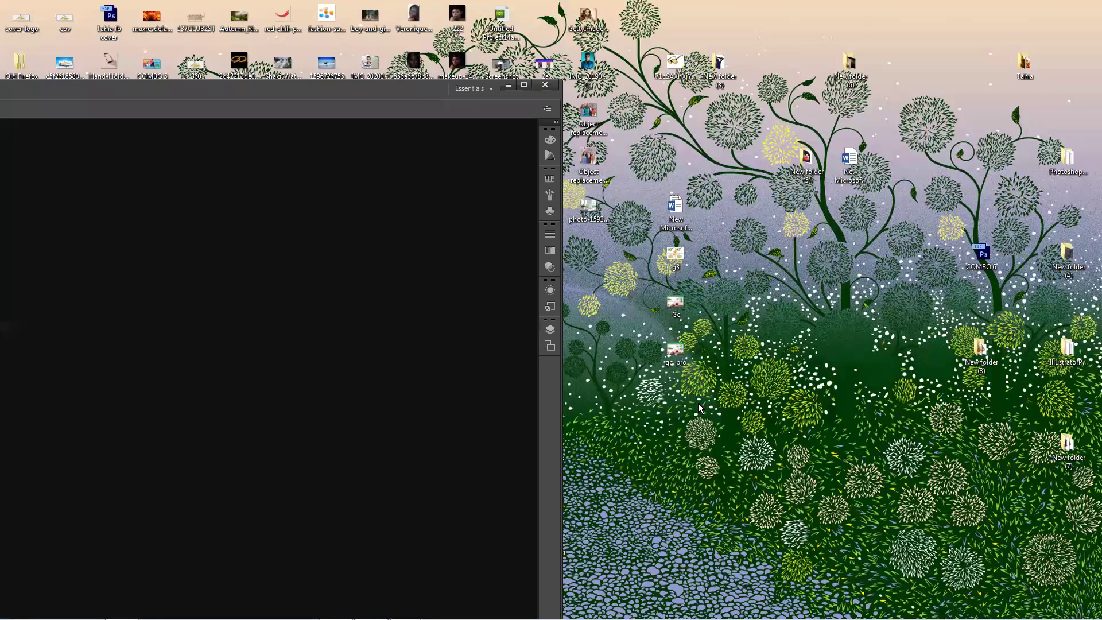
# Step: Stop the screen recording and save it to the desktop as object remove
pyautogui.press('F10')
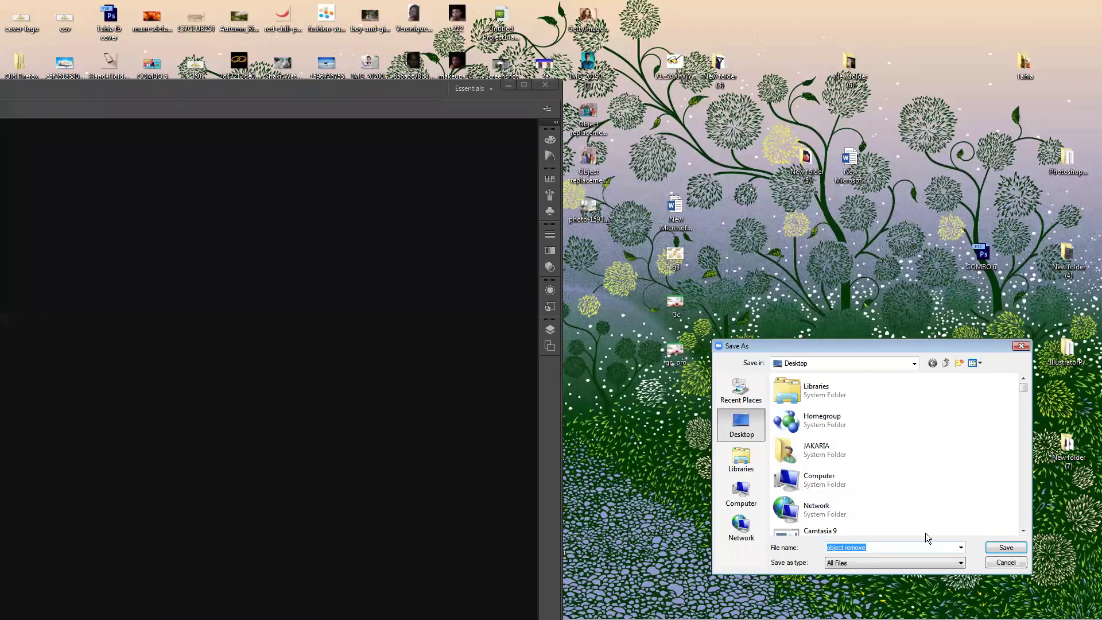
pyautogui.press('Return')
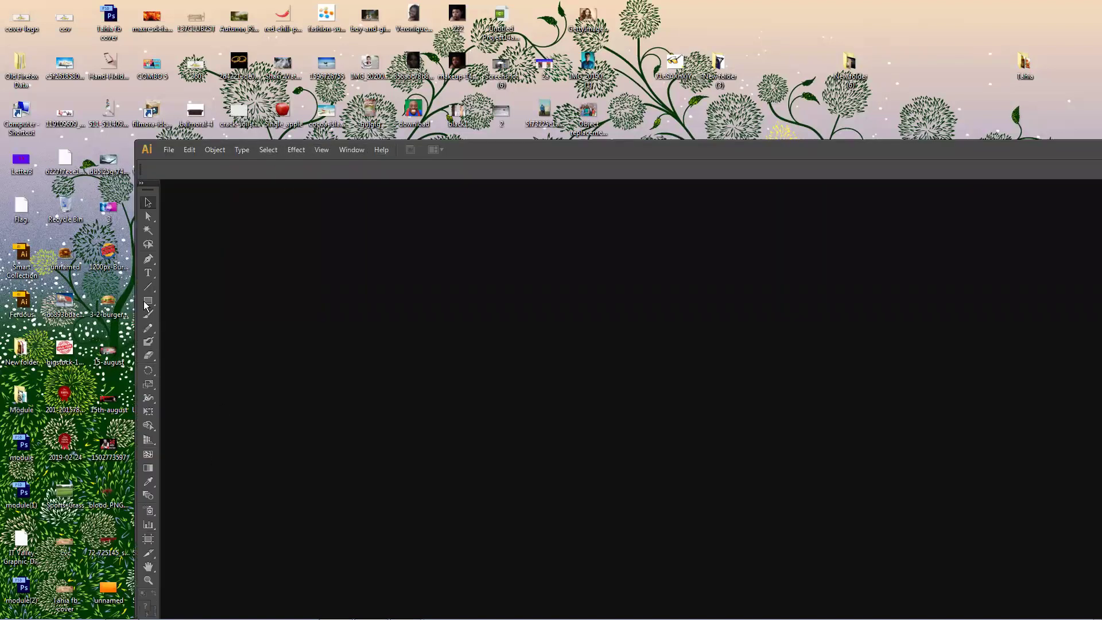
# Step: Create a new one-artboard A4 print document with its units set to inches, and maximize the Illustrator window
pyautogui.click(162, 149)
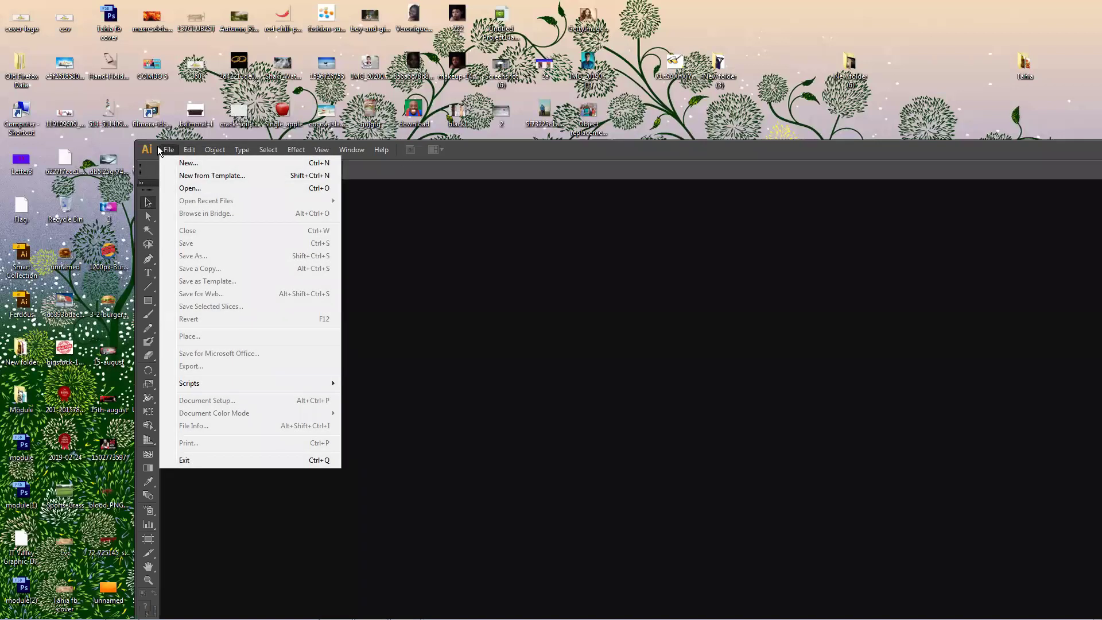
pyautogui.click(182, 165)
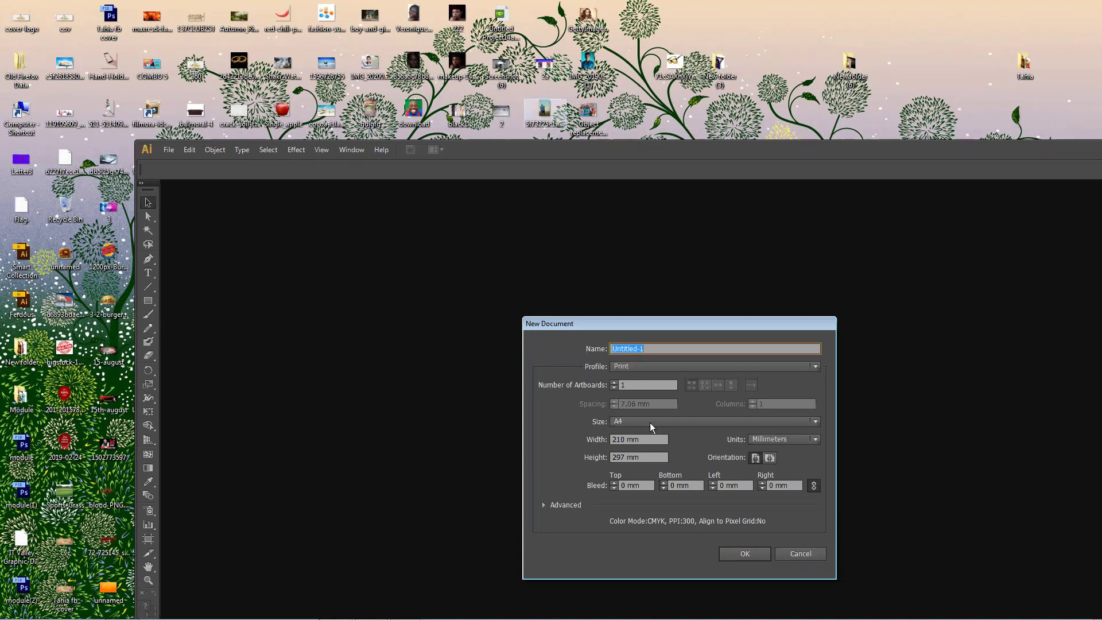
pyautogui.click(685, 420)
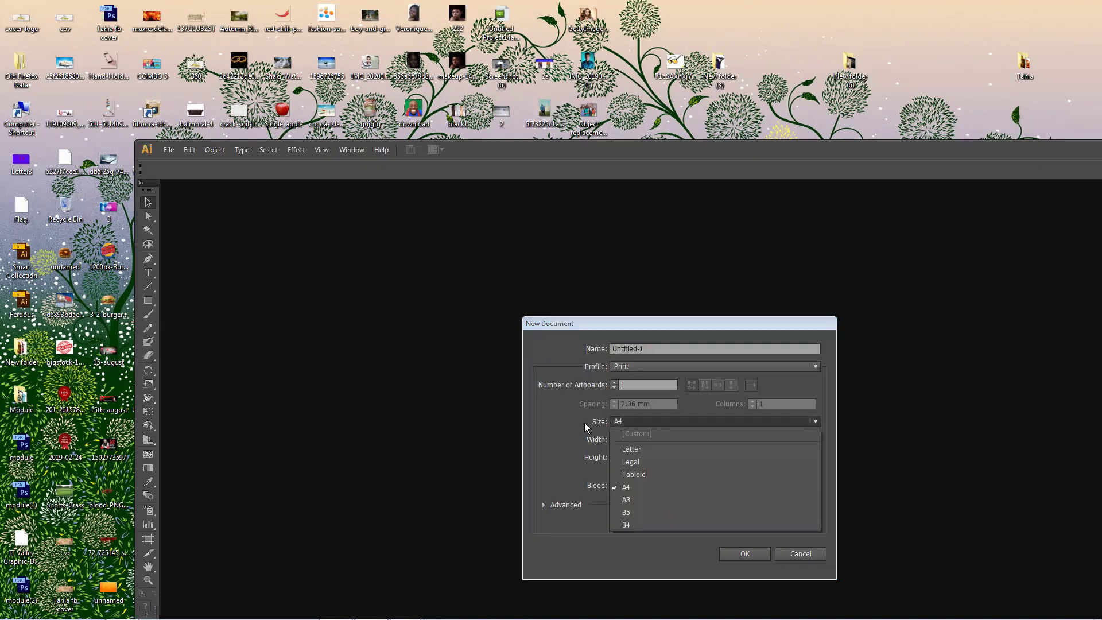
pyautogui.click(574, 447)
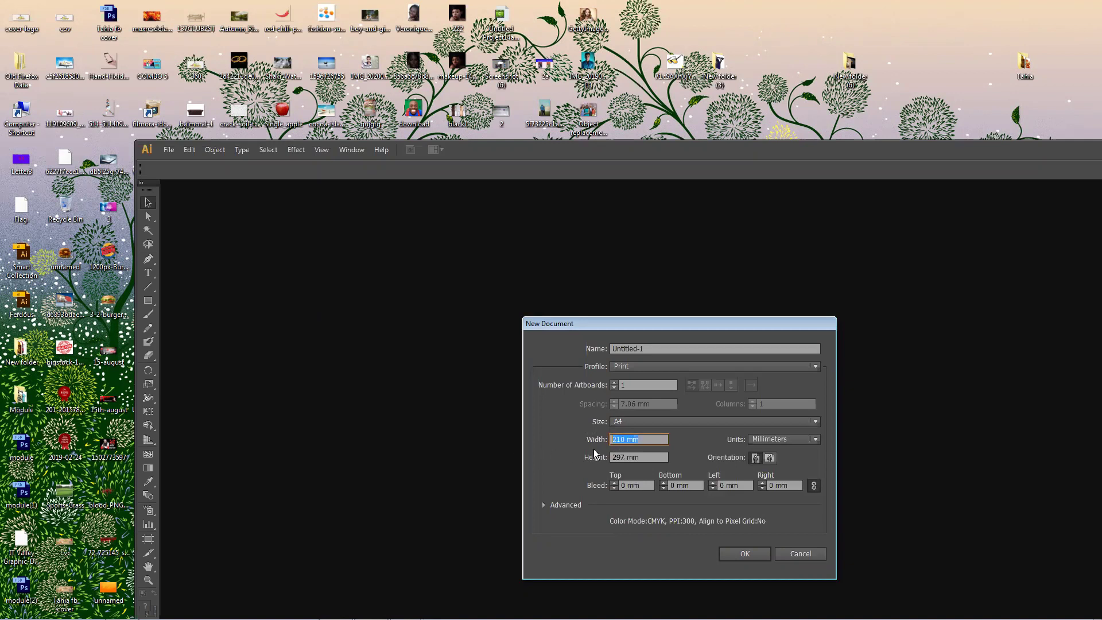
pyautogui.click(638, 457)
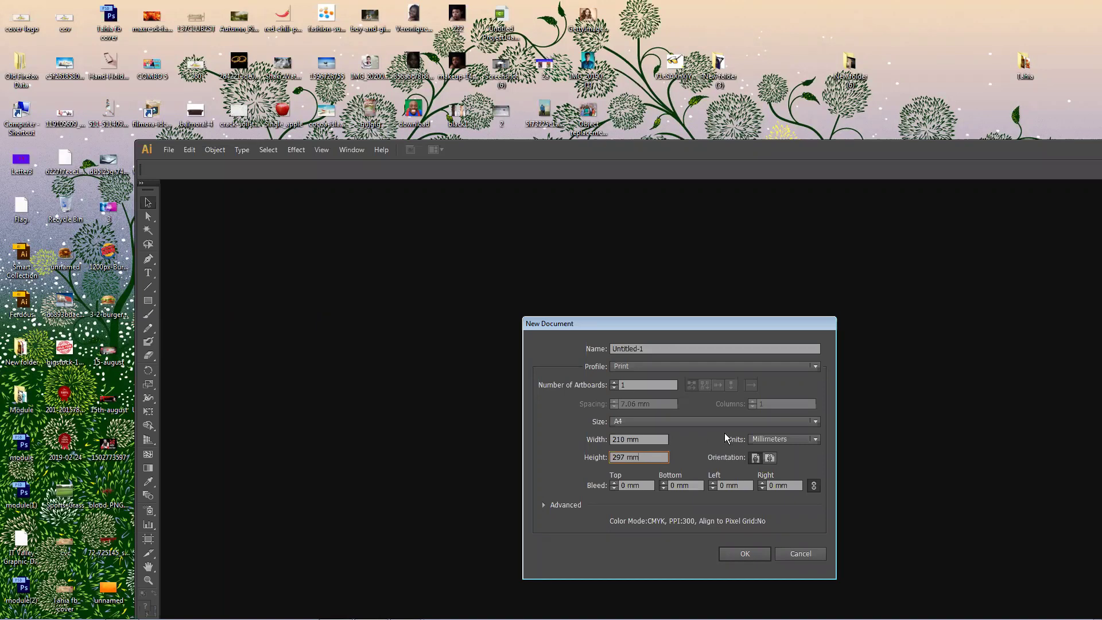
pyautogui.click(775, 439)
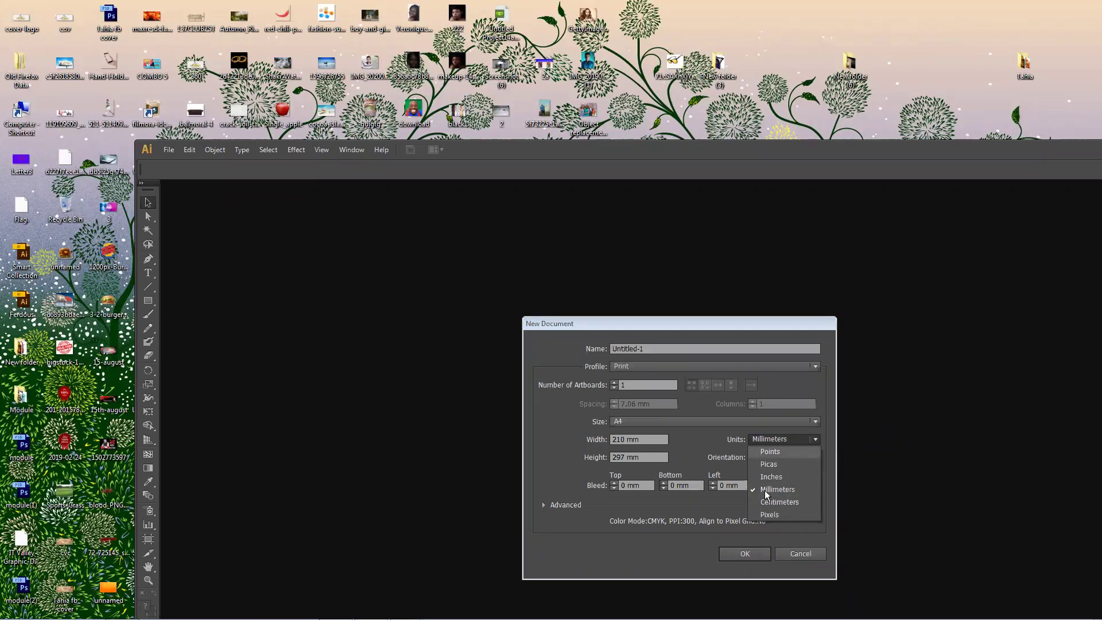
pyautogui.click(772, 478)
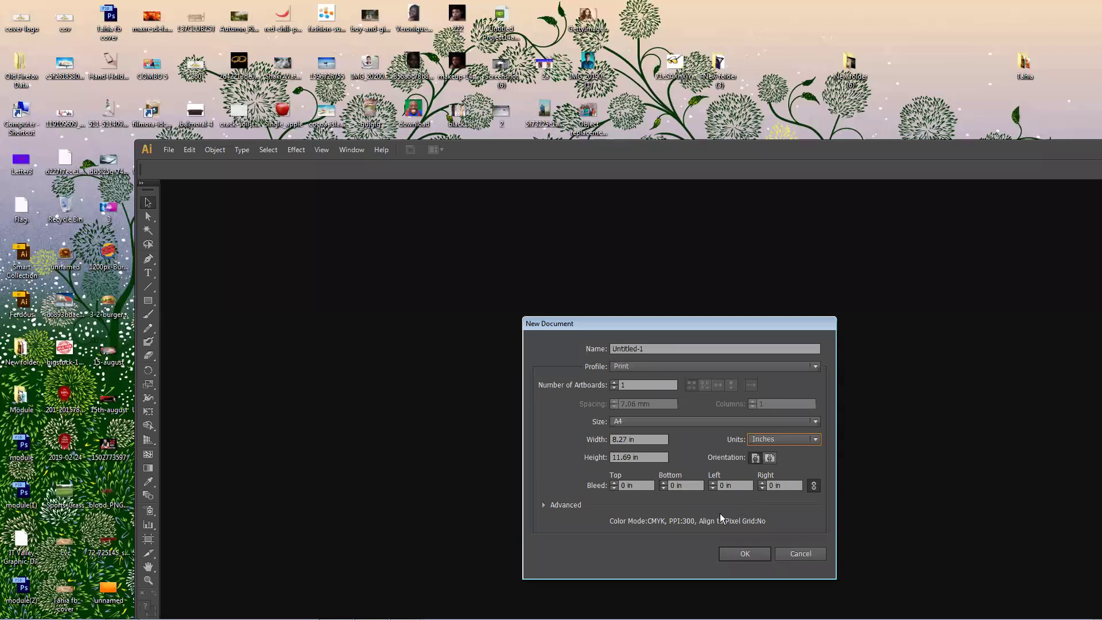
pyautogui.press('Return')
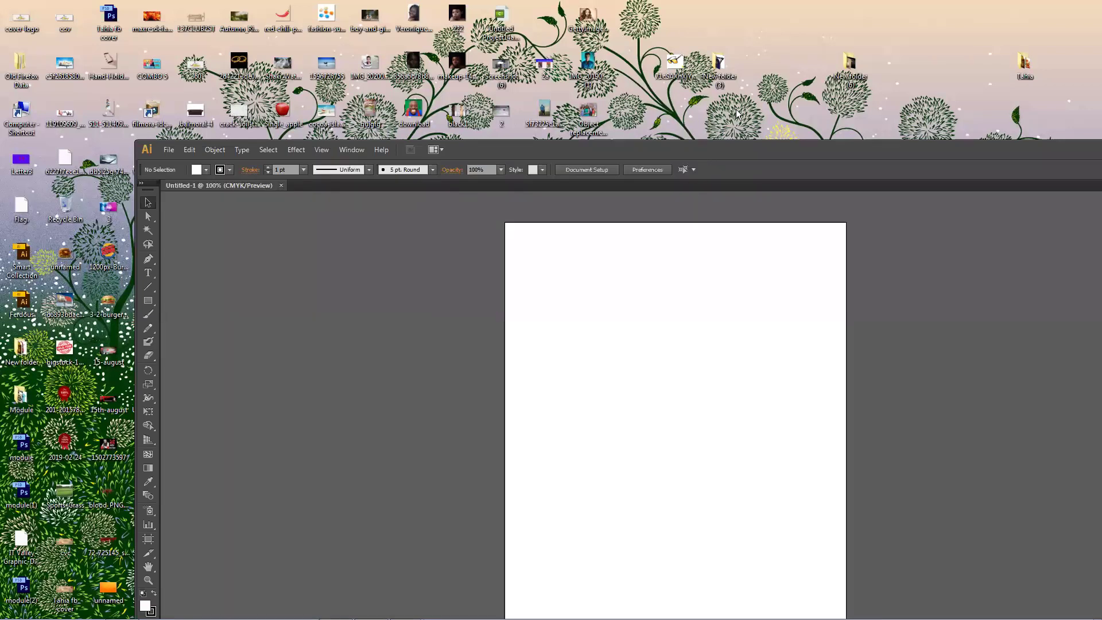
pyautogui.doubleClick(733, 144)
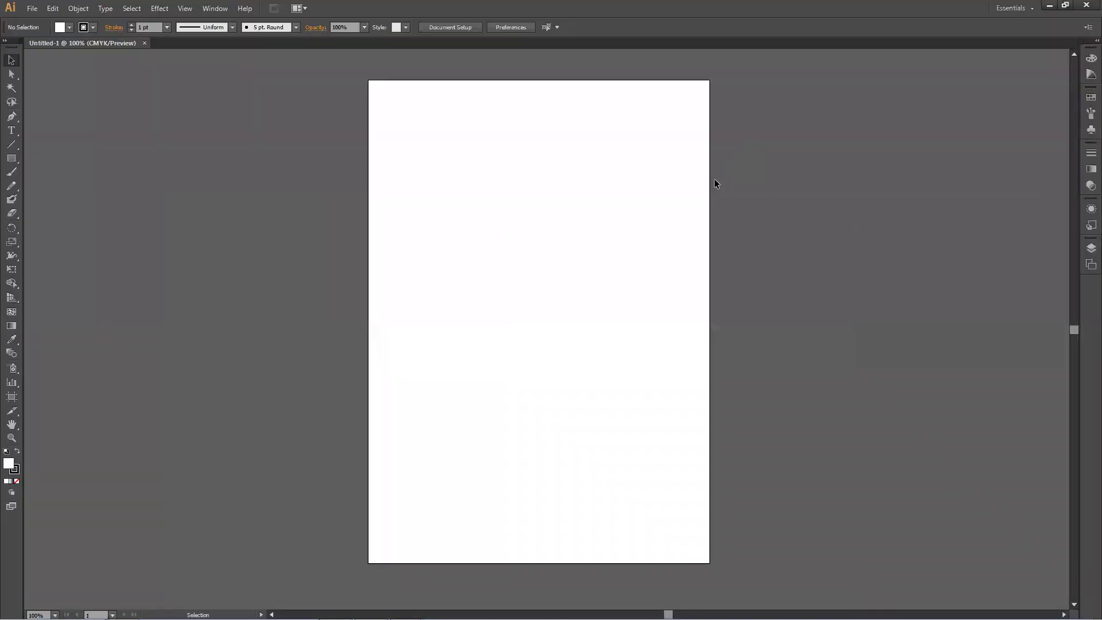
pyautogui.scroll(-2, 714, 178)
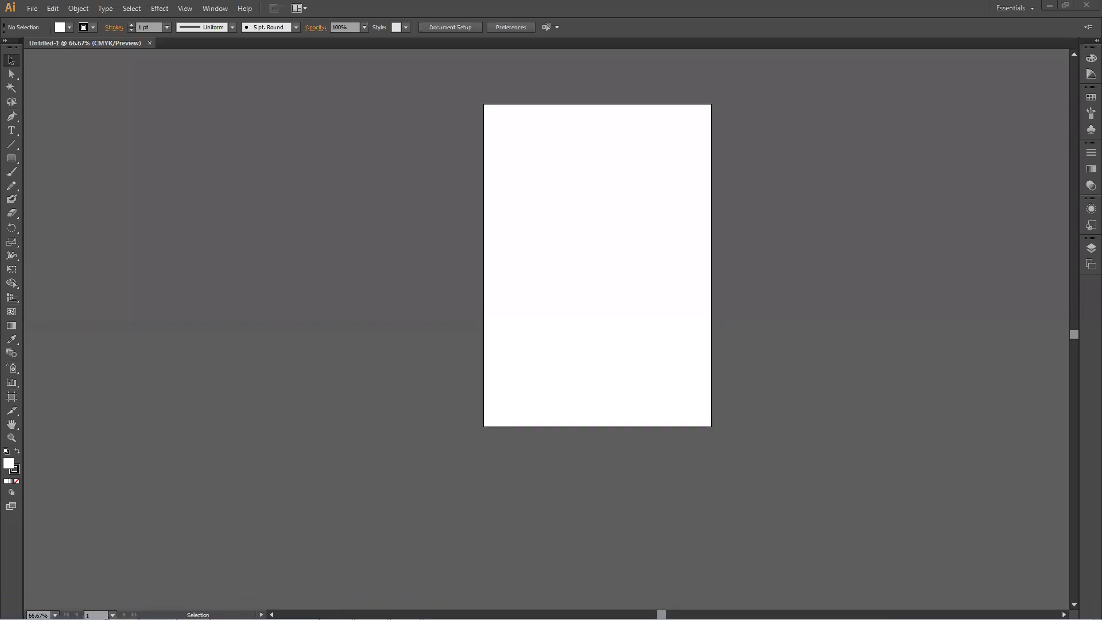
# Step: Switch to Chrome and search Google for car vector in a new tab
pyautogui.click(370, 608)
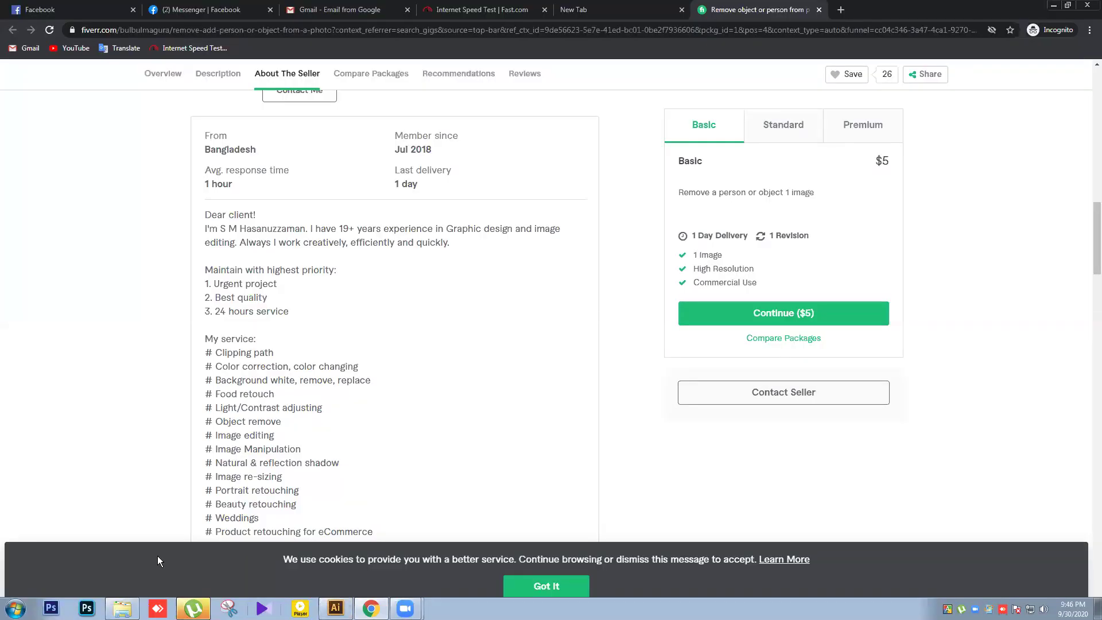
pyautogui.click(193, 608)
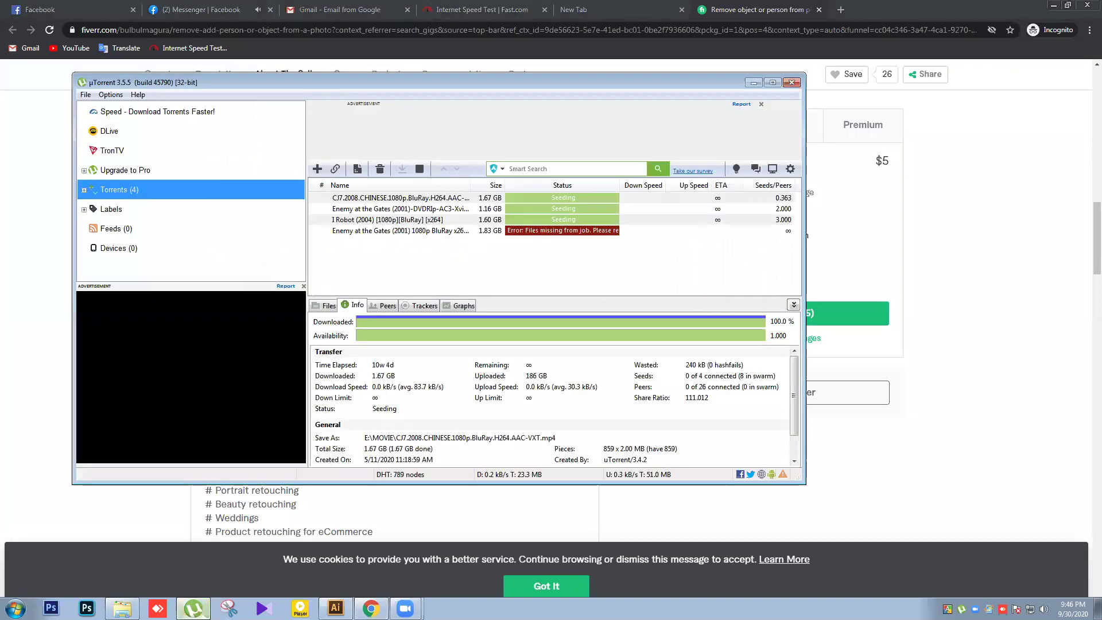
pyautogui.click(193, 608)
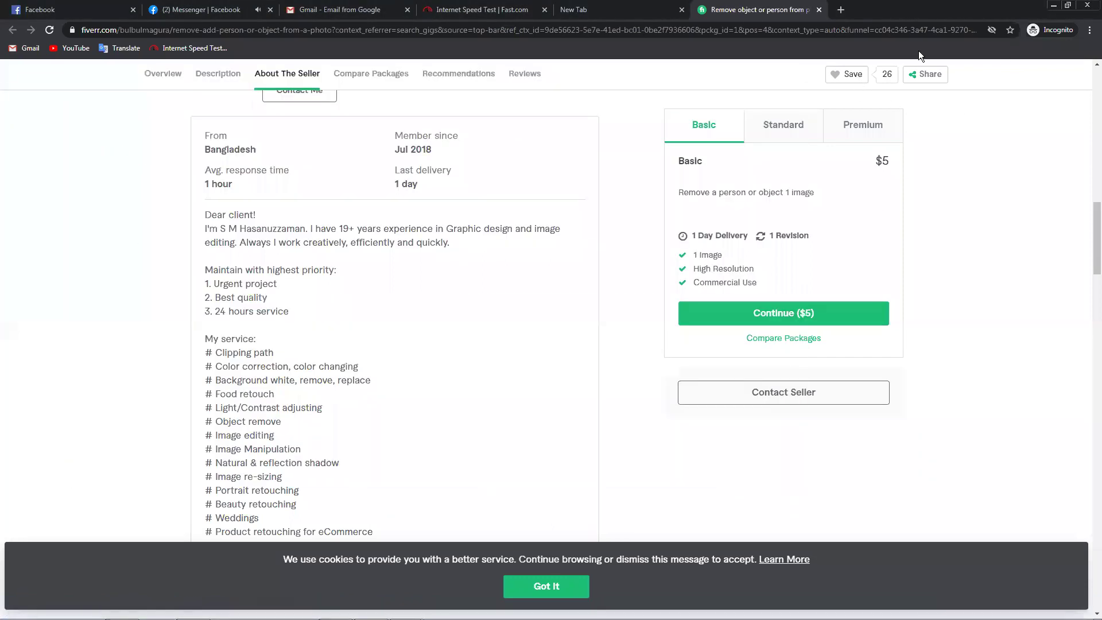
pyautogui.click(840, 15)
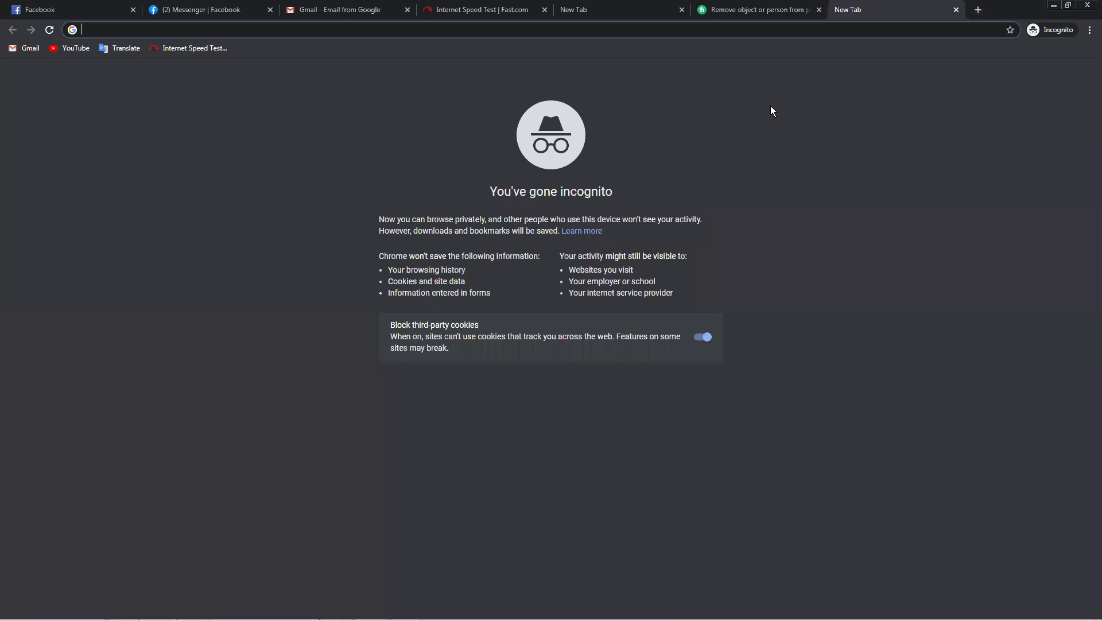
pyautogui.write('car ')
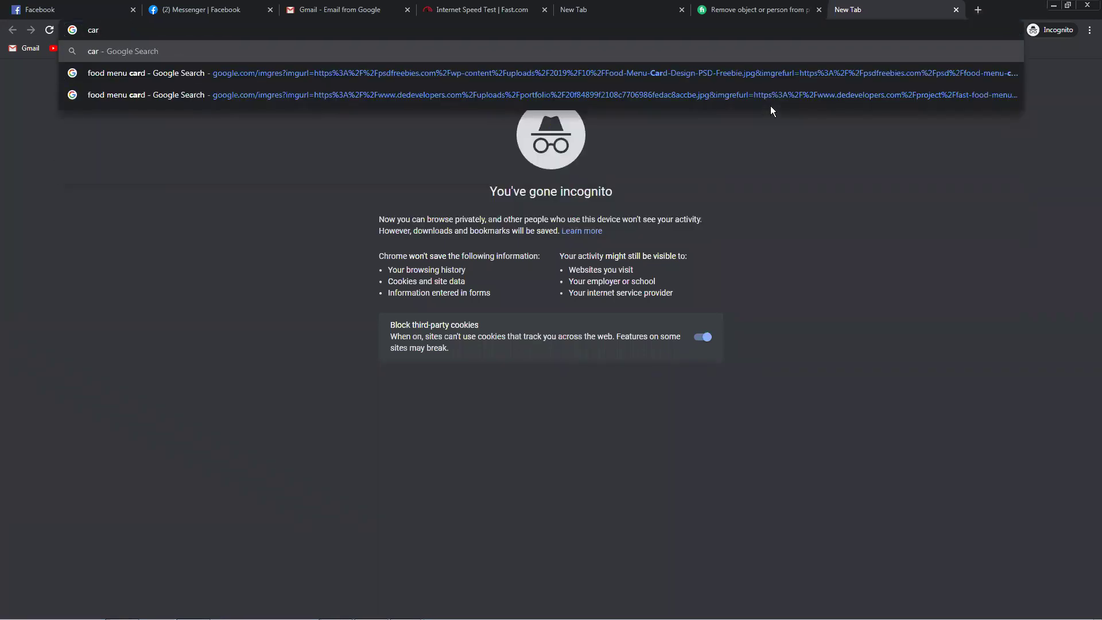
pyautogui.write('vector')
pyautogui.press('Return')
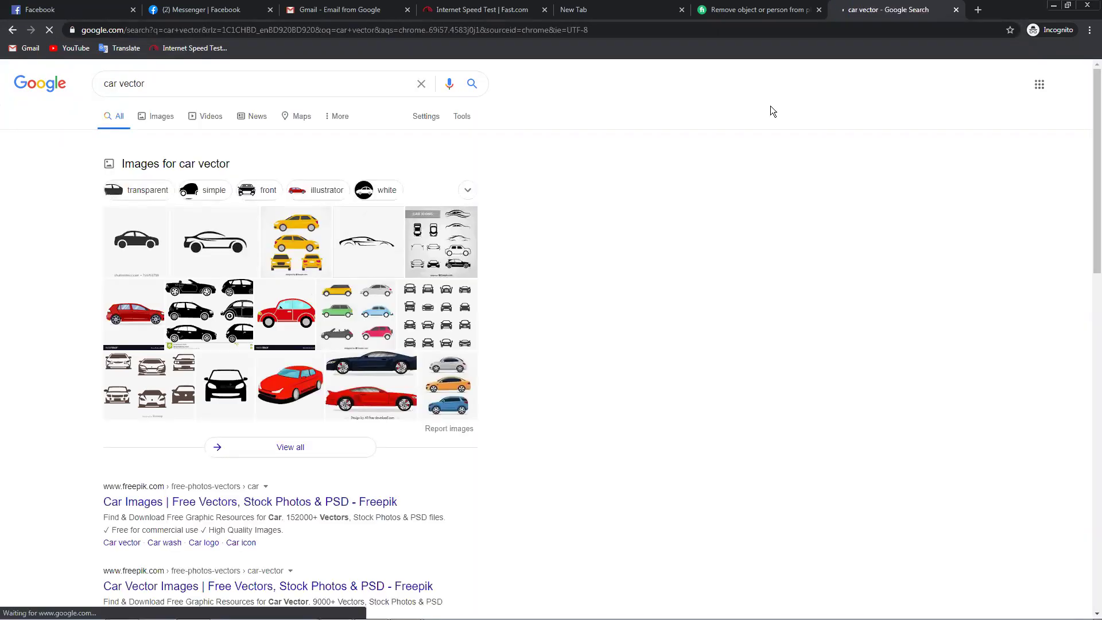
# Step: Open the image results, preview the red side-view car from VectorStock, and copy that image
pyautogui.click(288, 401)
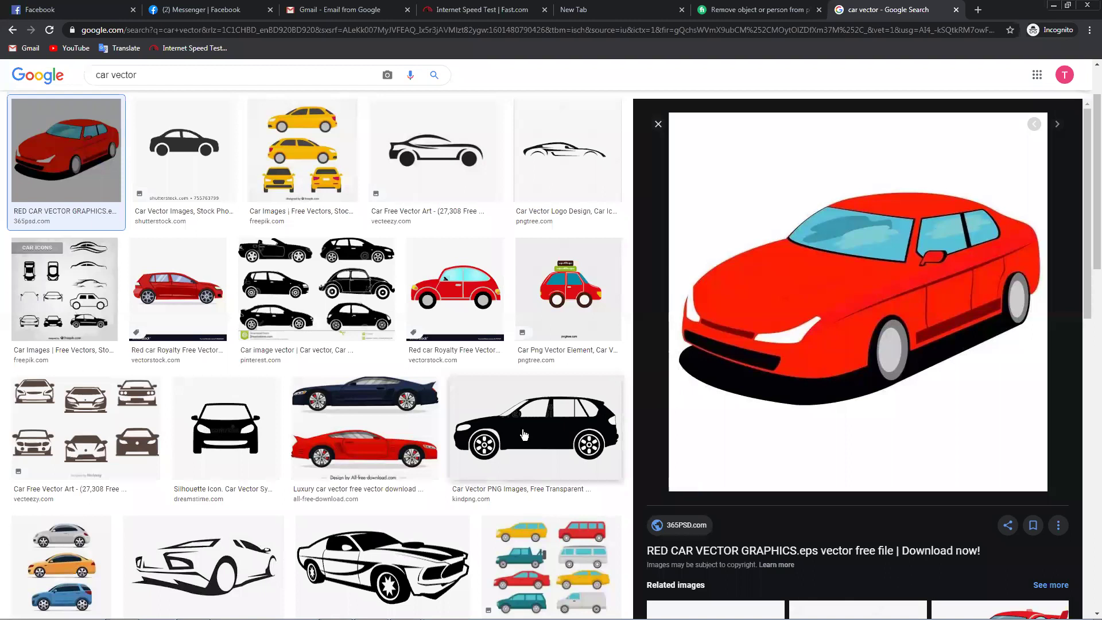
pyautogui.click(434, 286)
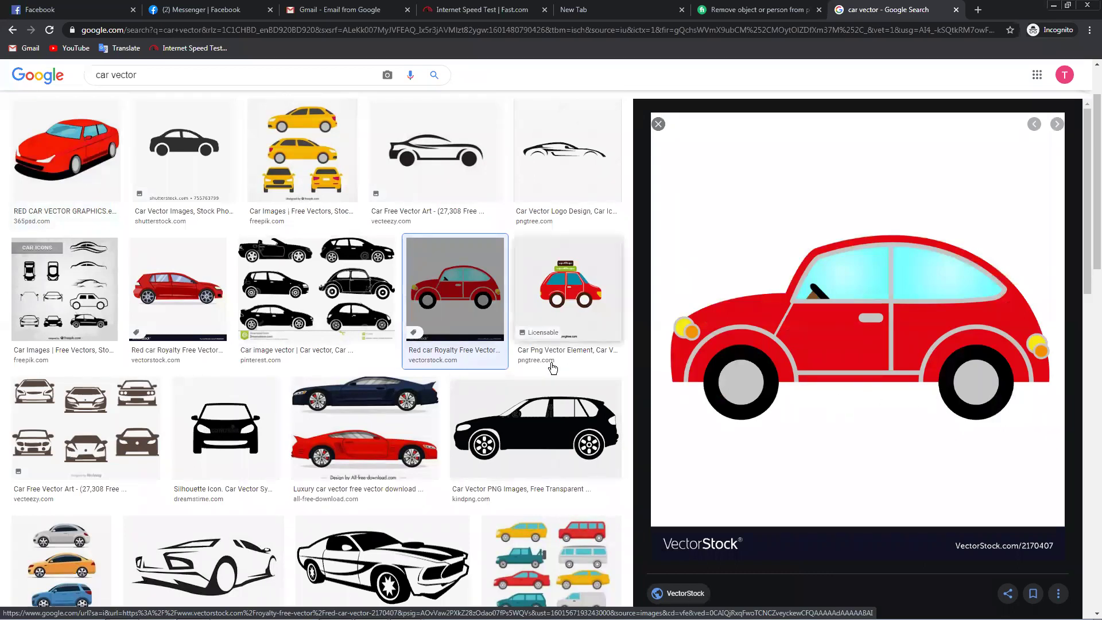
pyautogui.rightClick(884, 300)
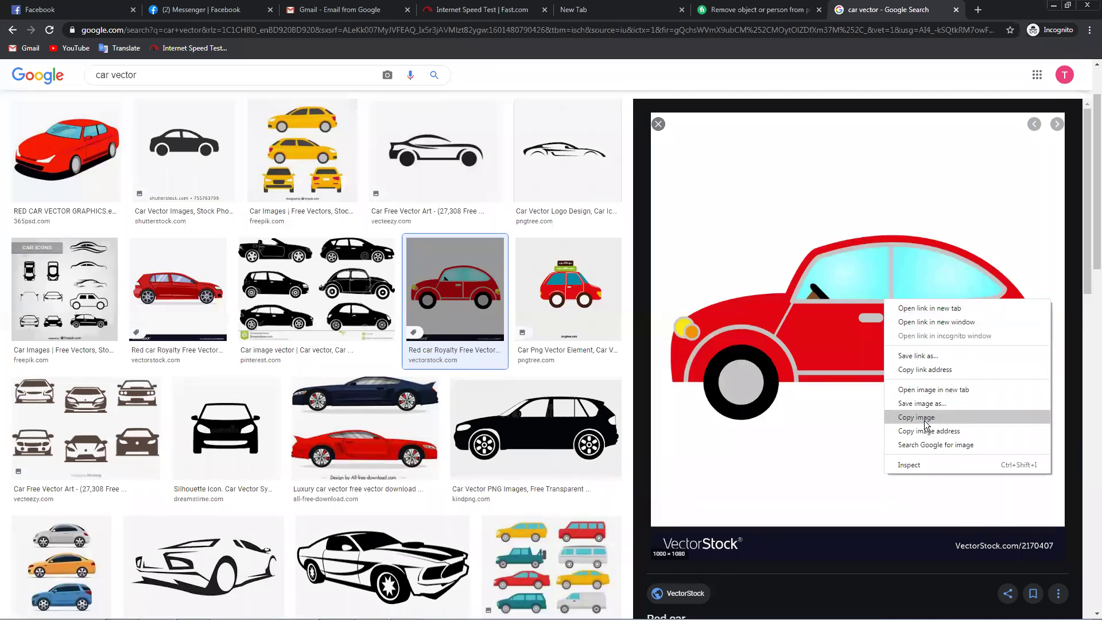
pyautogui.click(925, 418)
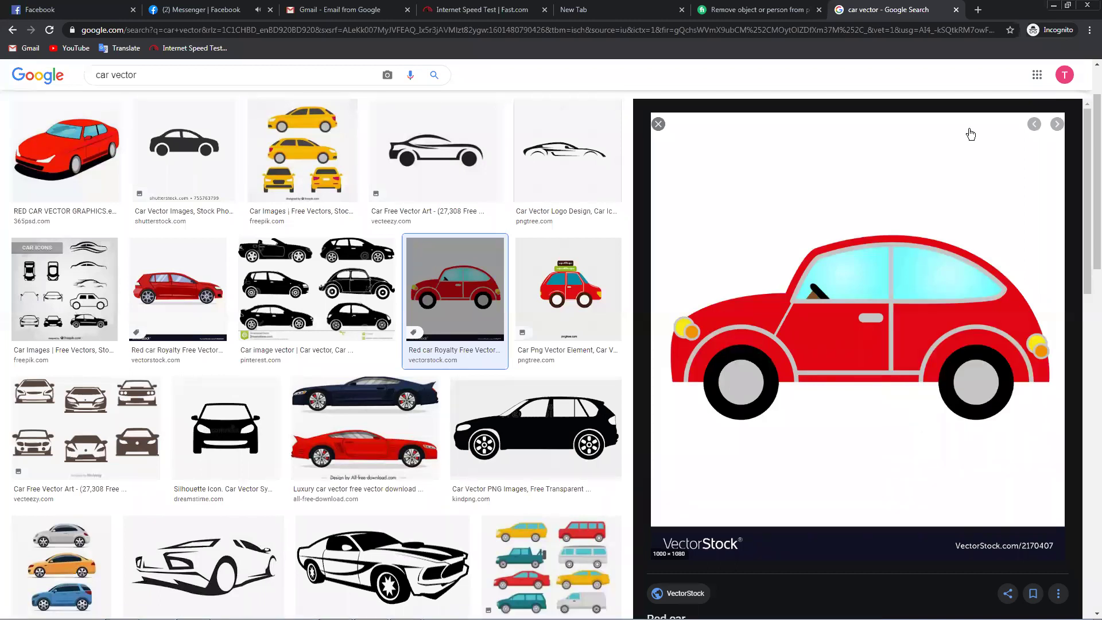
# Step: Minimize Chrome, switch to Illustrator, paste the copied car image, and move it clear of the artboard
pyautogui.click(1055, 7)
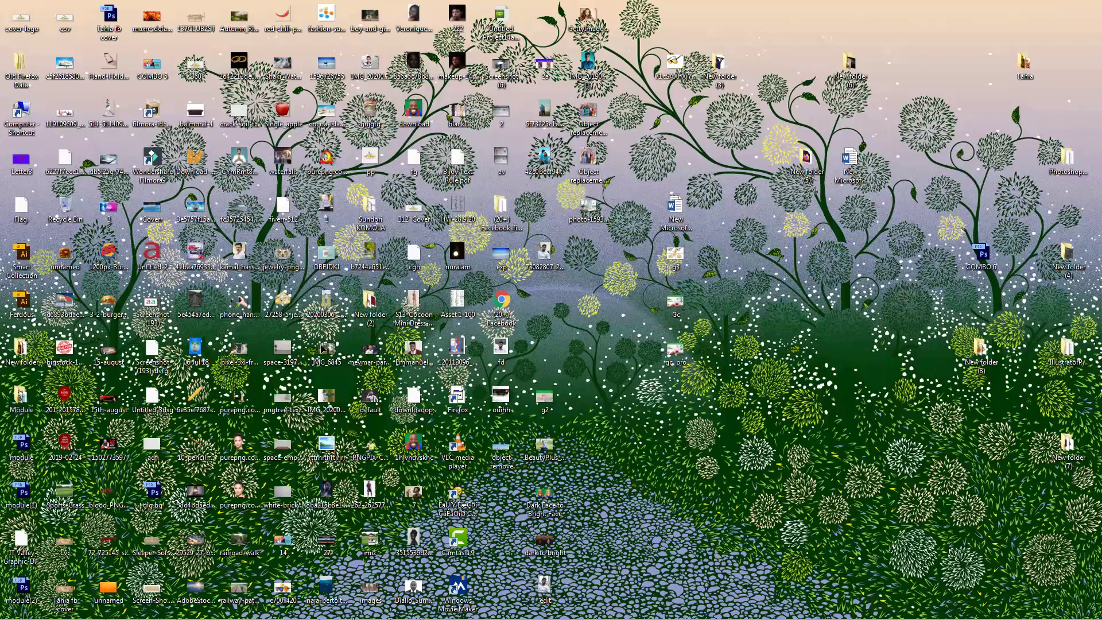
pyautogui.hotkey('alt', 'Tab')
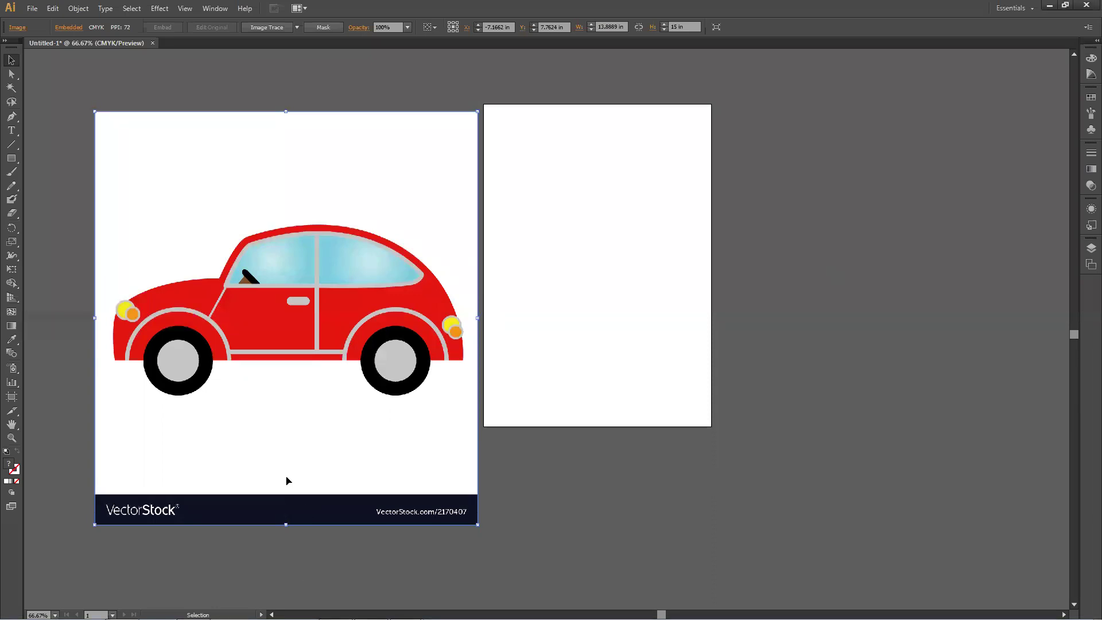
pyautogui.moveTo(344, 332); pyautogui.dragTo(335, 380)
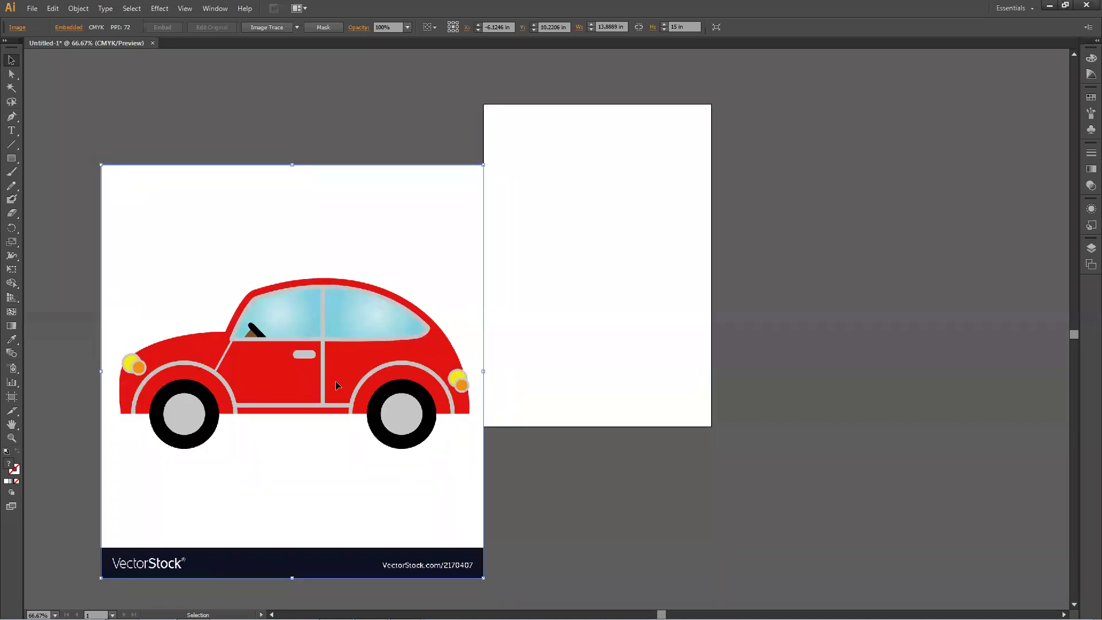
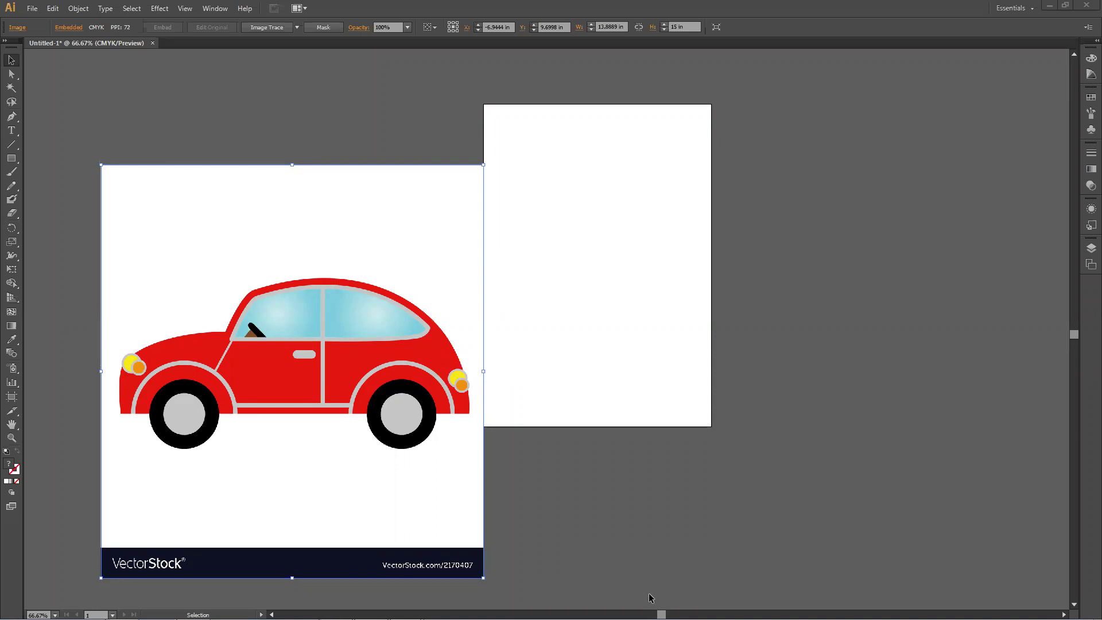
pyautogui.moveTo(395, 338); pyautogui.dragTo(345, 356)
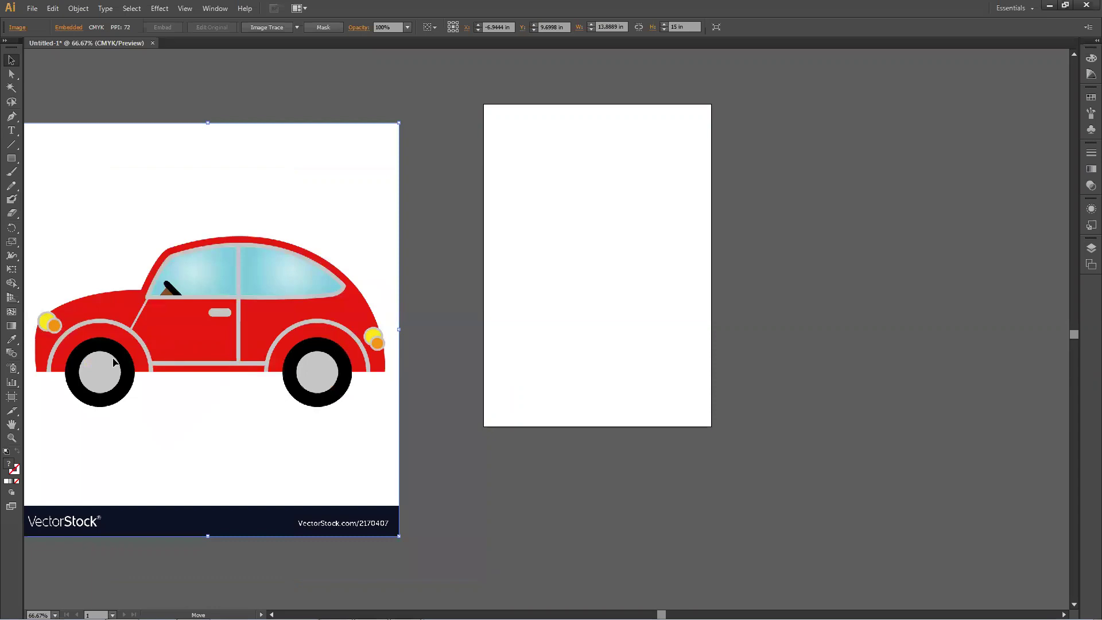
# Step: Display the toolbox in two columns and move the car image closer to the artboard
pyautogui.click(5, 40)
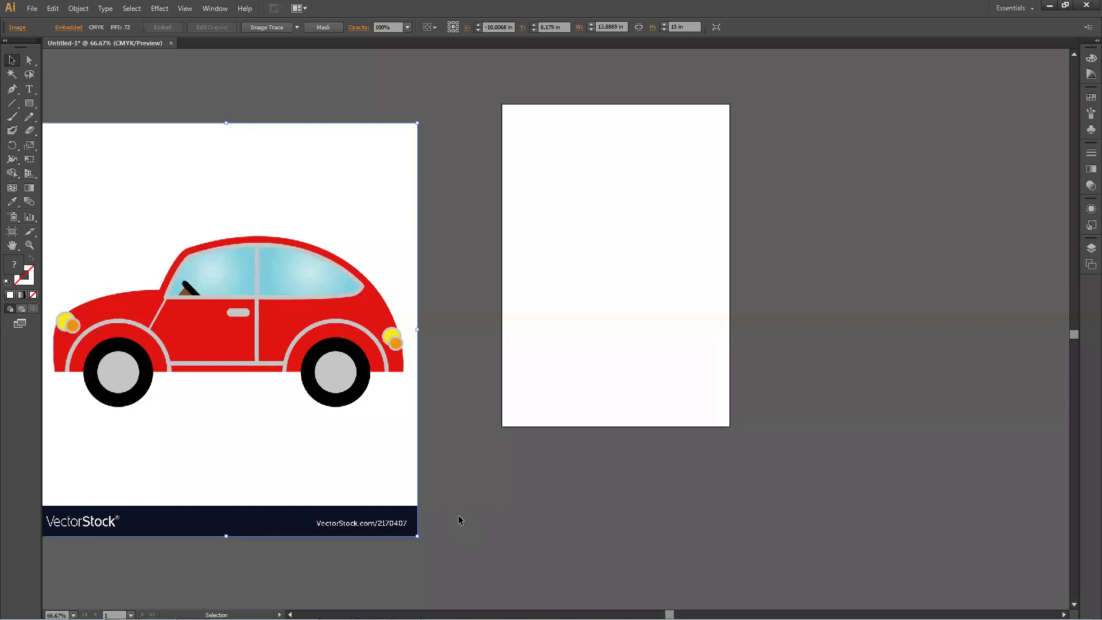
pyautogui.moveTo(459, 619)
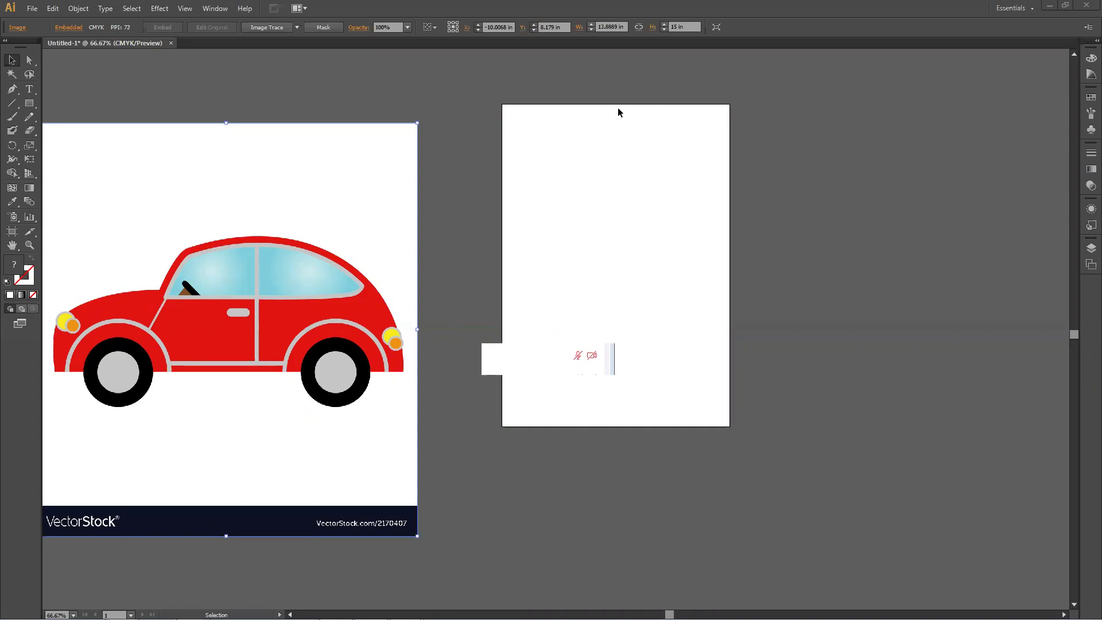
pyautogui.moveTo(213, 329); pyautogui.dragTo(310, 315)
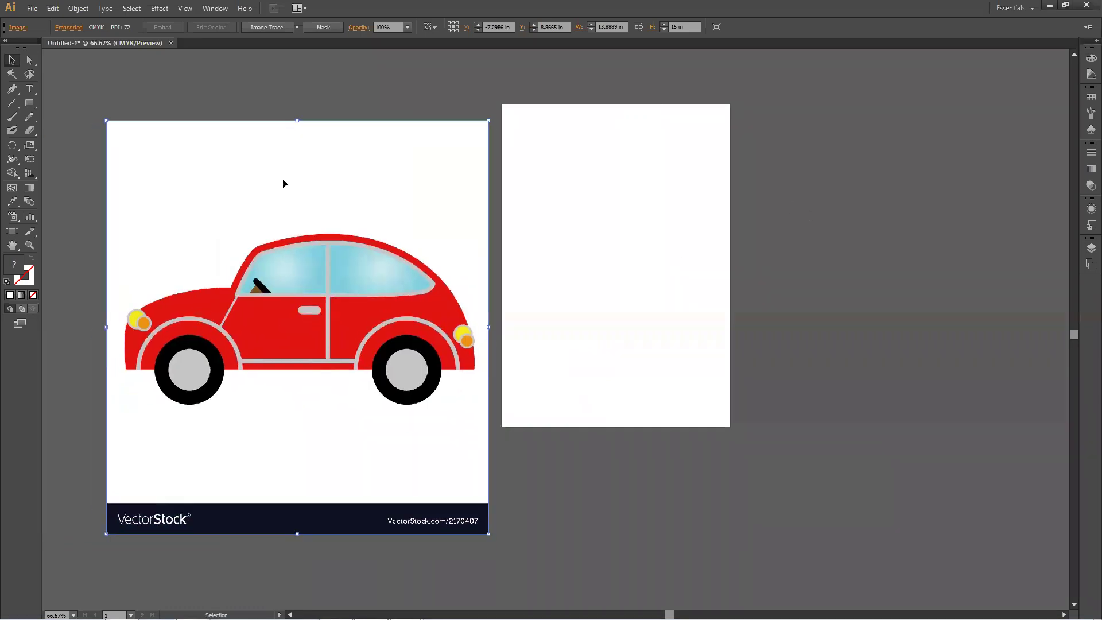
# Step: Apply Image Trace to the car image with the 16 Colors preset, reposition it, and expand the tracing into paths
pyautogui.click(296, 26)
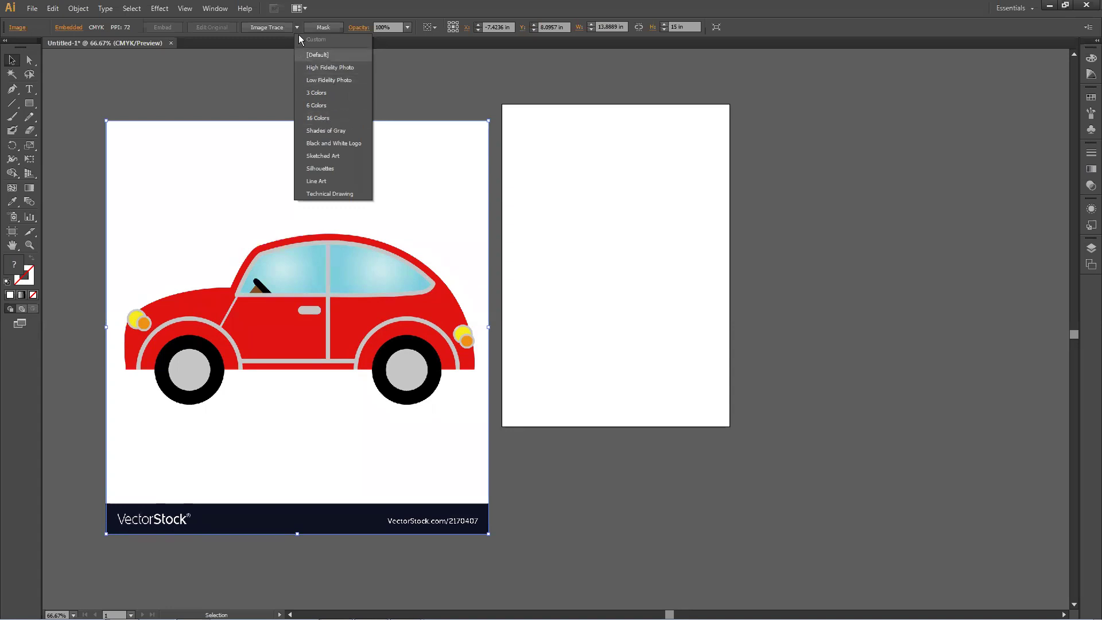
pyautogui.click(369, 123)
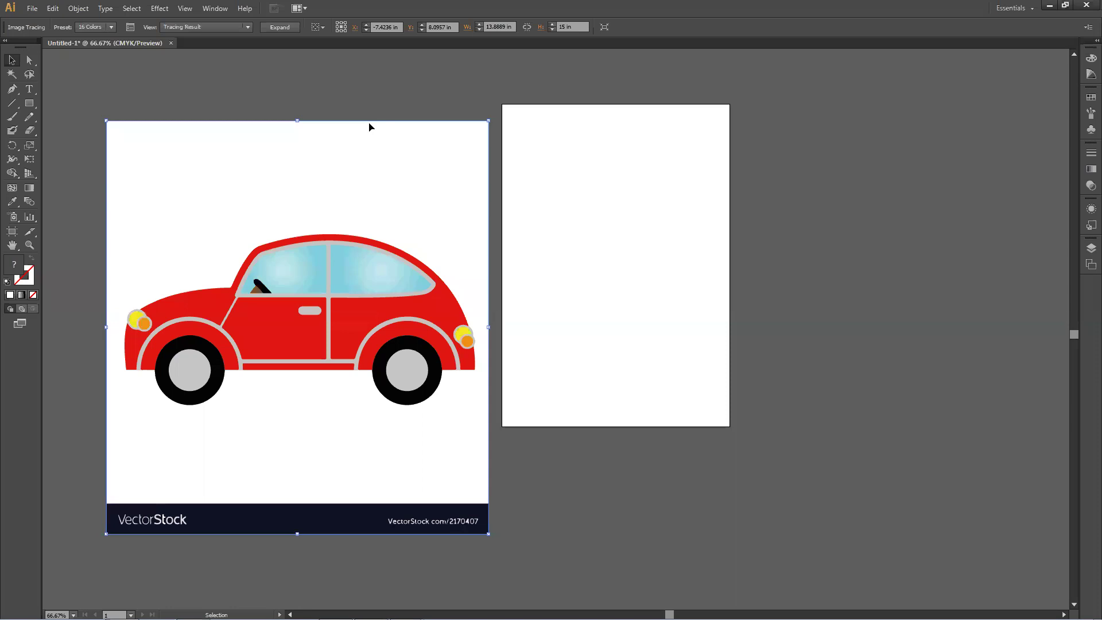
pyautogui.moveTo(322, 377)
pyautogui.mouseDown()
pyautogui.moveTo(373, 381)
pyautogui.moveTo(327, 312)
pyautogui.moveTo(361, 347)
pyautogui.moveTo(259, 301)
pyautogui.mouseUp()
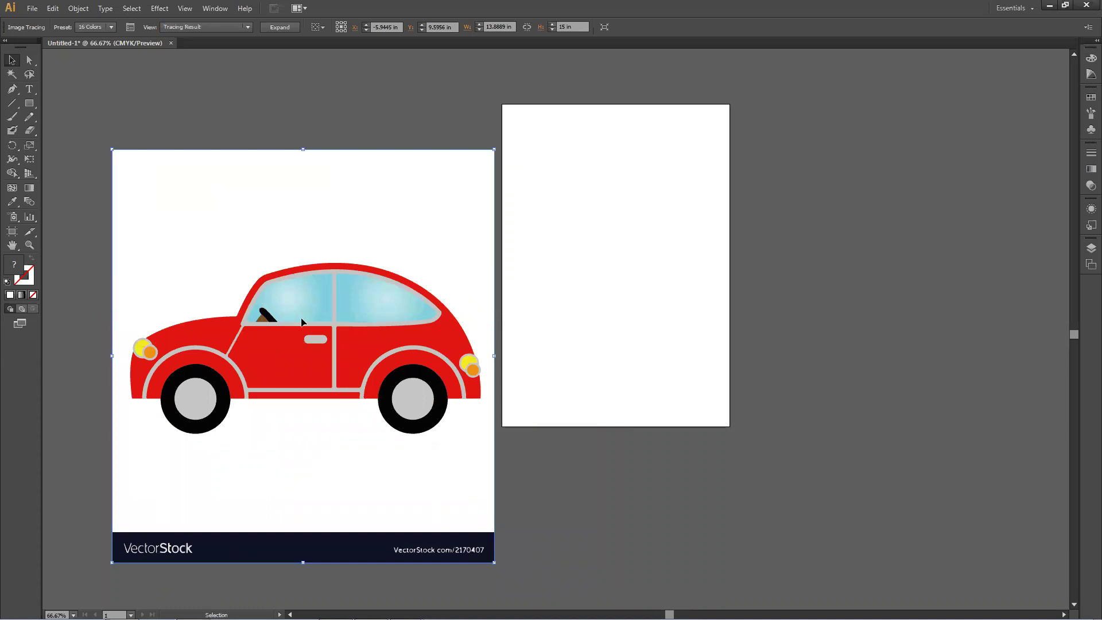
pyautogui.click(279, 27)
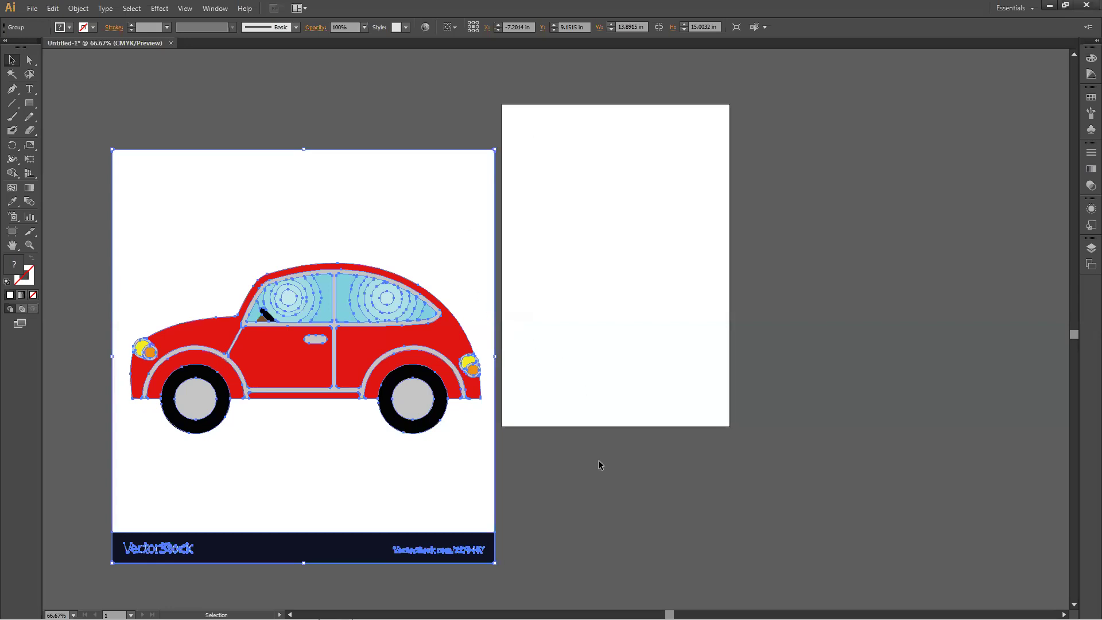
# Step: Shift the expanded car tracing slightly and ungroup it into separate shapes
pyautogui.moveTo(416, 239)
pyautogui.mouseDown()
pyautogui.moveTo(336, 233)
pyautogui.moveTo(270, 206)
pyautogui.moveTo(311, 196)
pyautogui.mouseUp()
pyautogui.rightClick(310, 197)
pyautogui.press('Escape')
pyautogui.click(561, 518)
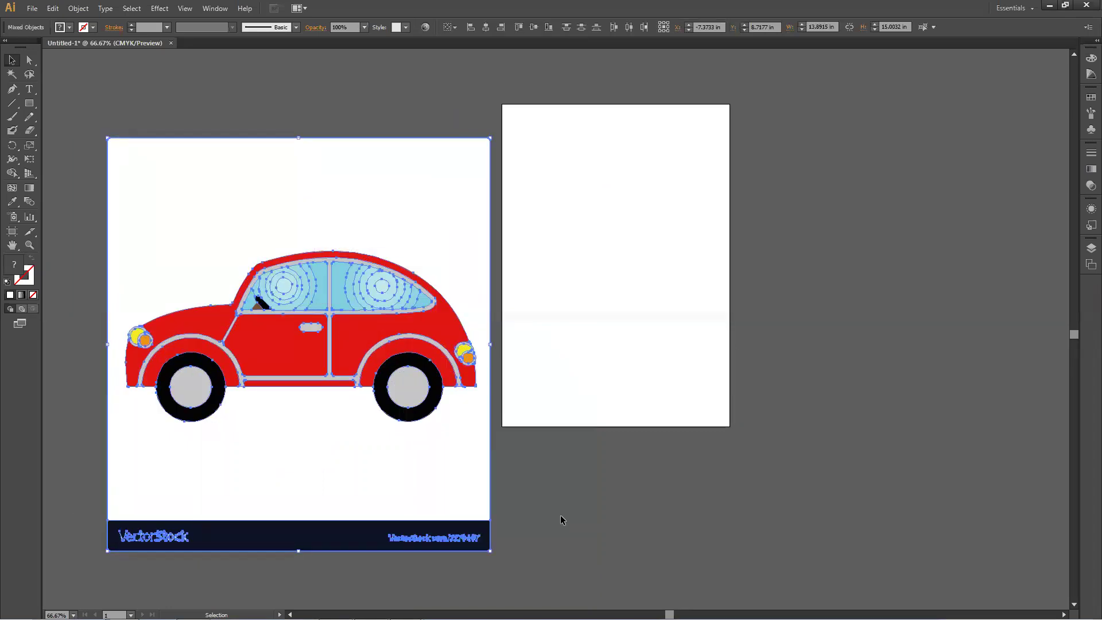
# Step: Move the white background shape away from the traced car and delete it along with the VectorStock banner
pyautogui.moveTo(411, 203); pyautogui.dragTo(683, 292)
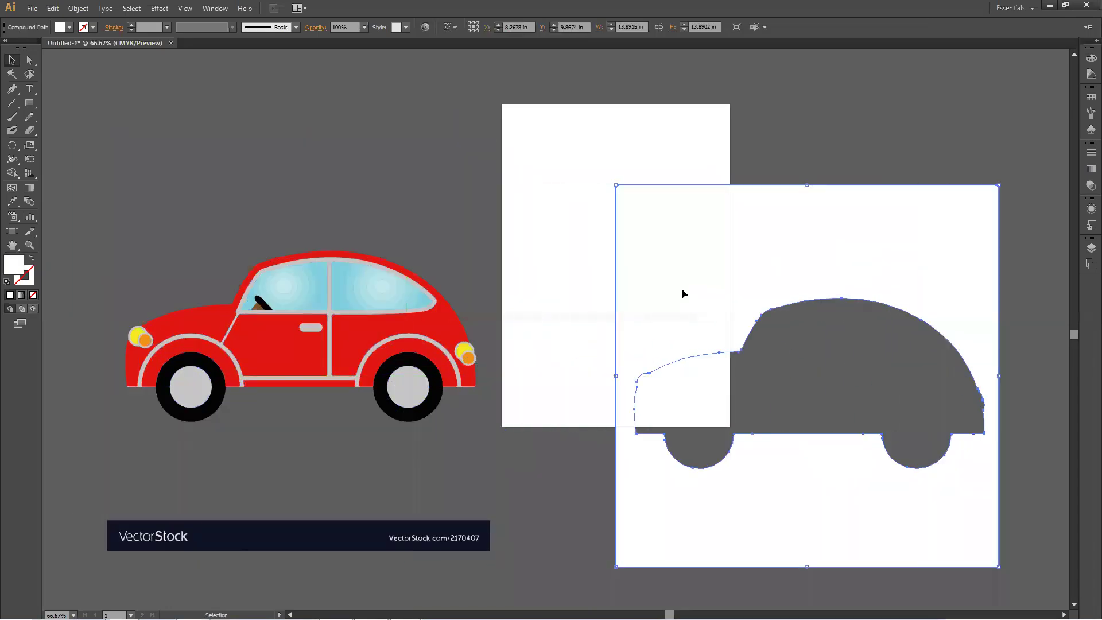
pyautogui.moveTo(95, 507); pyautogui.dragTo(486, 566)
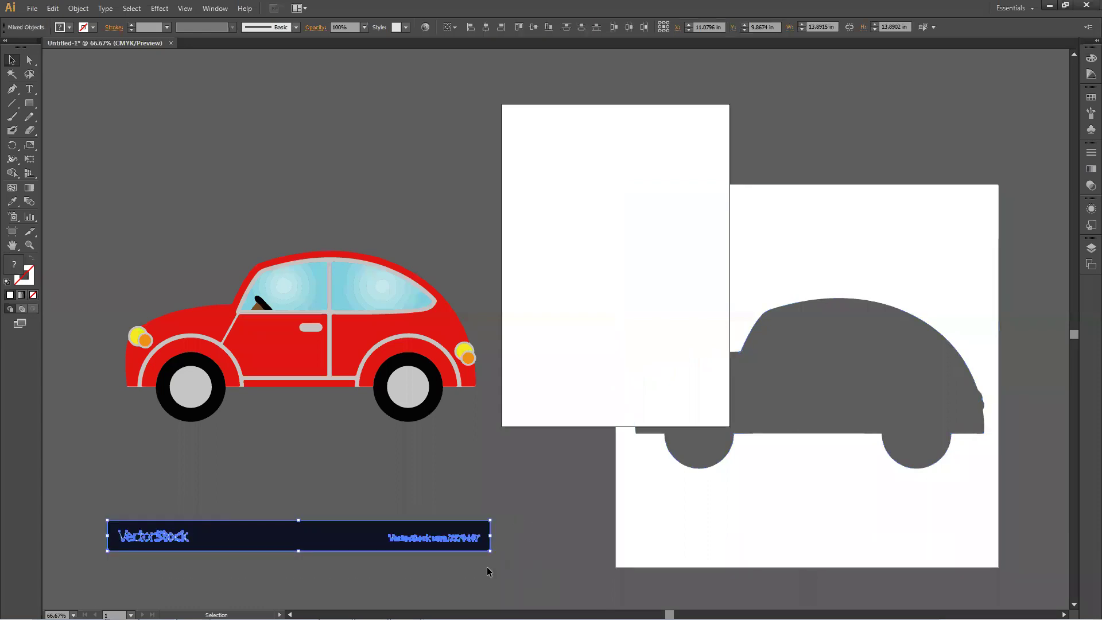
pyautogui.press('Delete')
pyautogui.moveTo(549, 454); pyautogui.dragTo(849, 521)
pyautogui.press('Delete')
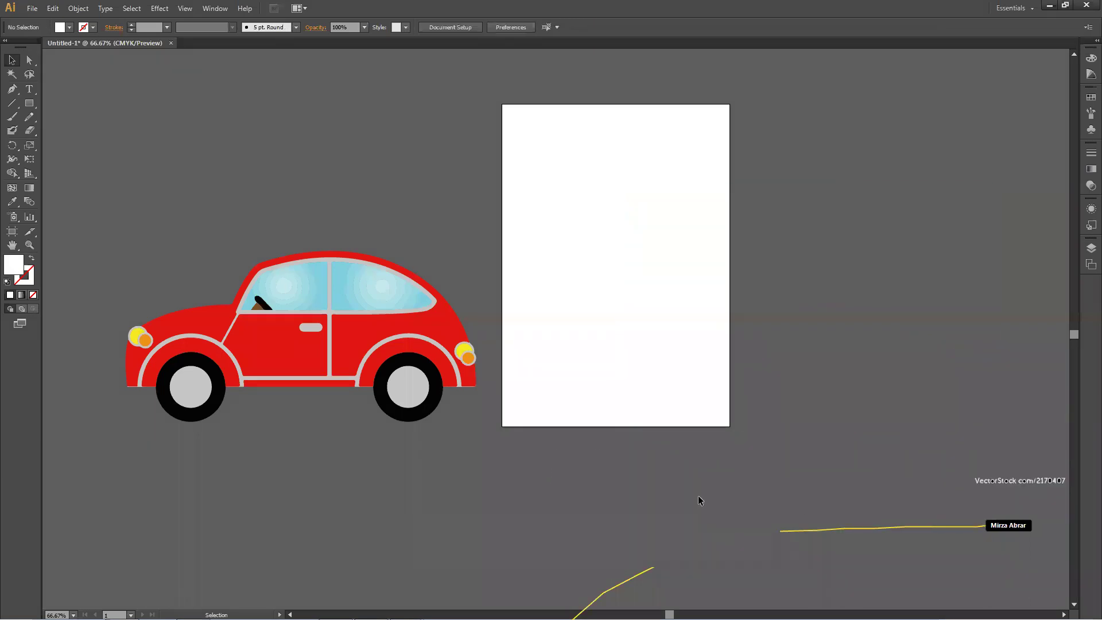
# Step: Move both grey hubcaps and both black tyres off the car as separate shapes below it
pyautogui.moveTo(420, 403); pyautogui.dragTo(461, 487)
pyautogui.moveTo(200, 393); pyautogui.dragTo(301, 551)
pyautogui.click(381, 567)
pyautogui.moveTo(402, 414); pyautogui.dragTo(371, 502)
pyautogui.moveTo(191, 415); pyautogui.dragTo(161, 551)
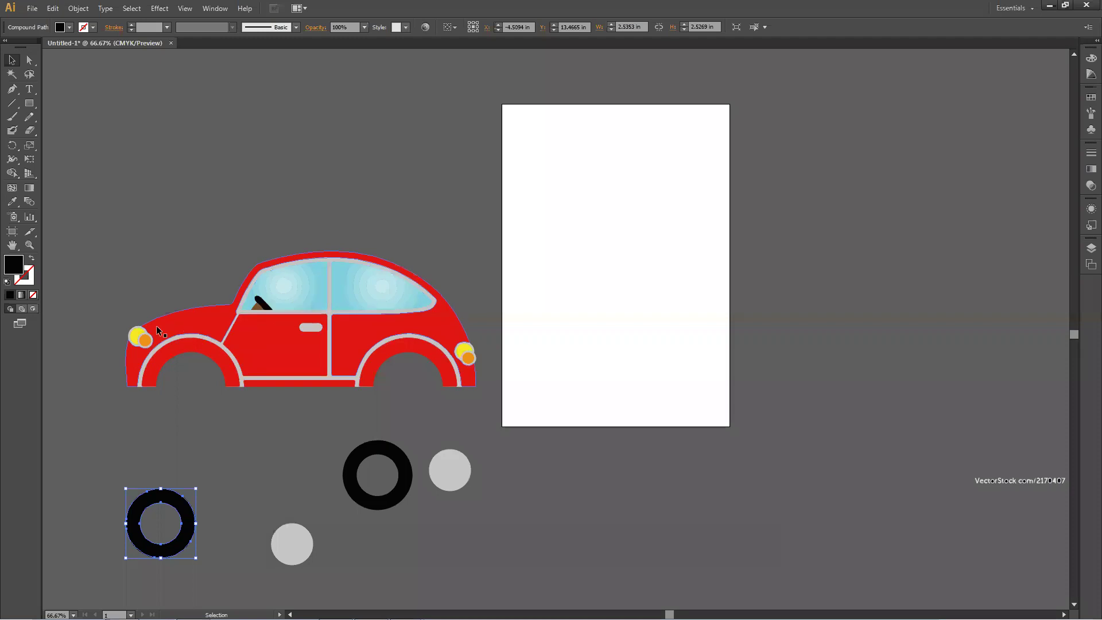
# Step: Separate the front and rear light pieces from the car and move the red body shell above it
pyautogui.moveTo(145, 340); pyautogui.dragTo(138, 284)
pyautogui.moveTo(138, 334); pyautogui.dragTo(89, 304)
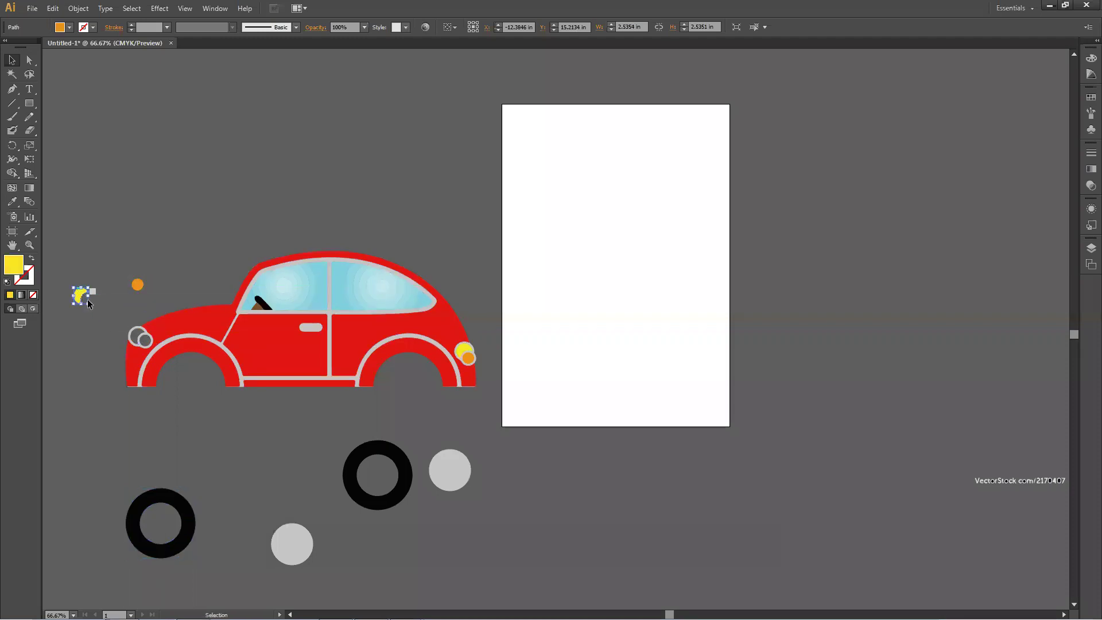
pyautogui.moveTo(137, 336); pyautogui.dragTo(93, 289)
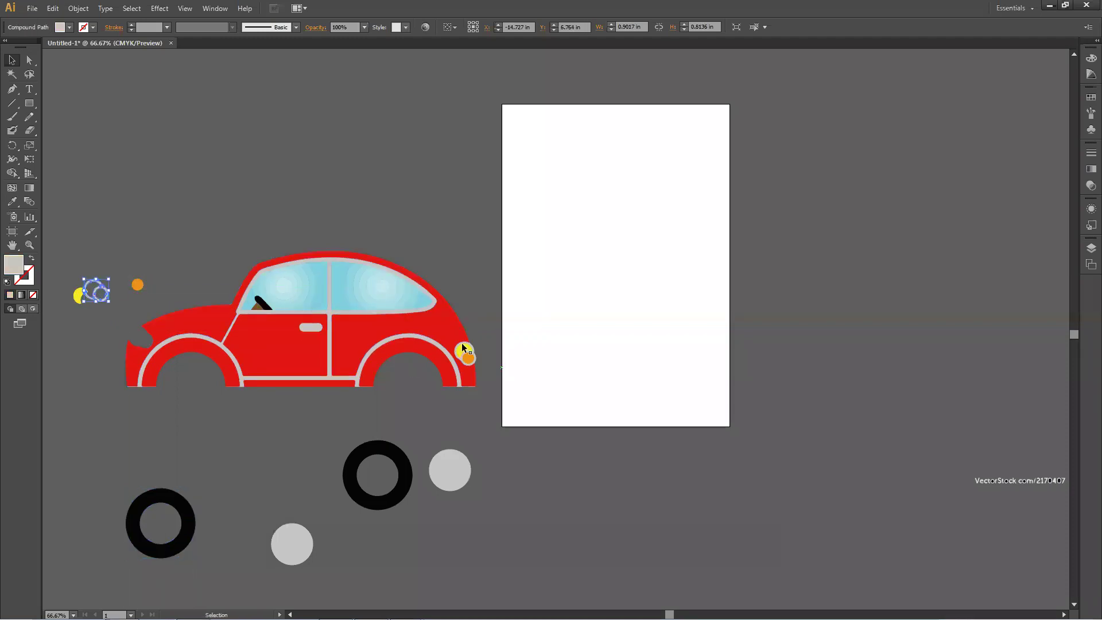
pyautogui.moveTo(462, 351); pyautogui.dragTo(474, 177)
pyautogui.click(484, 350)
# Step: Spread out the grey outline frame, red door, both wheel arches, door handle and red sill strip as individual shapes
pyautogui.moveTo(346, 311); pyautogui.dragTo(799, 460)
pyautogui.moveTo(291, 344); pyautogui.dragTo(280, 456)
pyautogui.moveTo(229, 377); pyautogui.dragTo(164, 357)
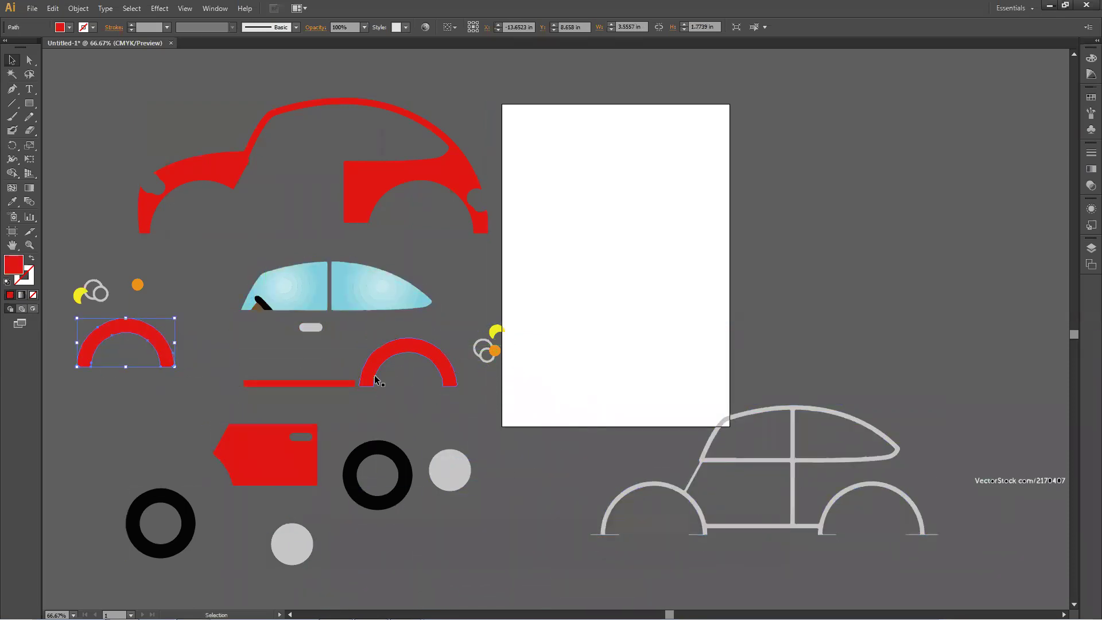
pyautogui.moveTo(362, 366); pyautogui.dragTo(429, 384)
pyautogui.moveTo(316, 330); pyautogui.dragTo(294, 386)
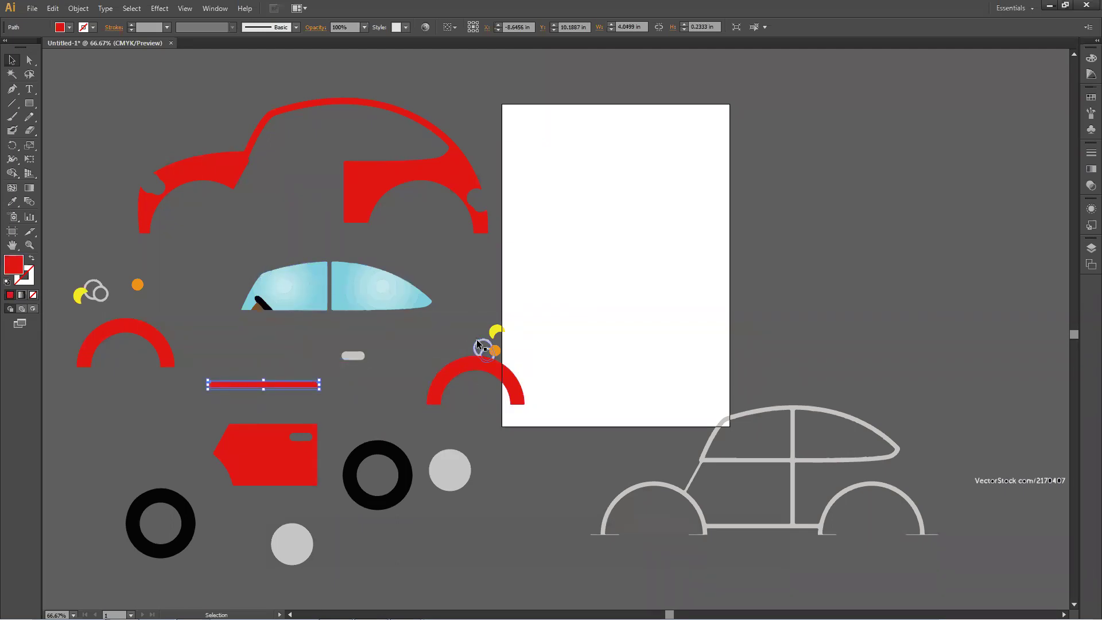
pyautogui.scroll(-1, 532, 422)
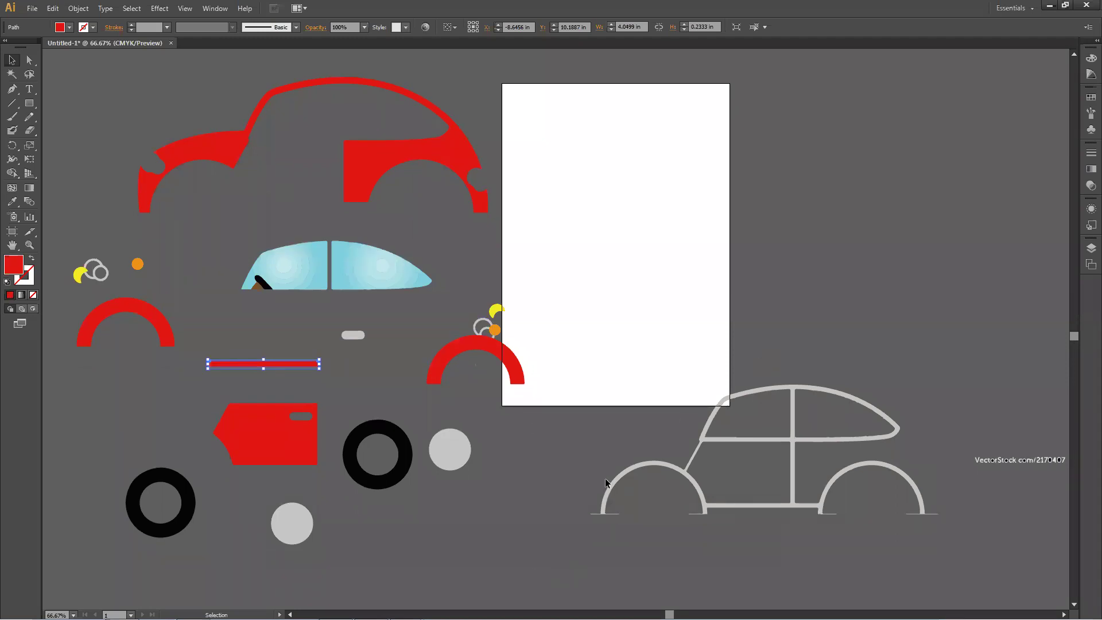
# Step: Restore the maximized Illustrator window to floating and reposition it so part of the desktop shows
pyautogui.doubleClick(917, 7)
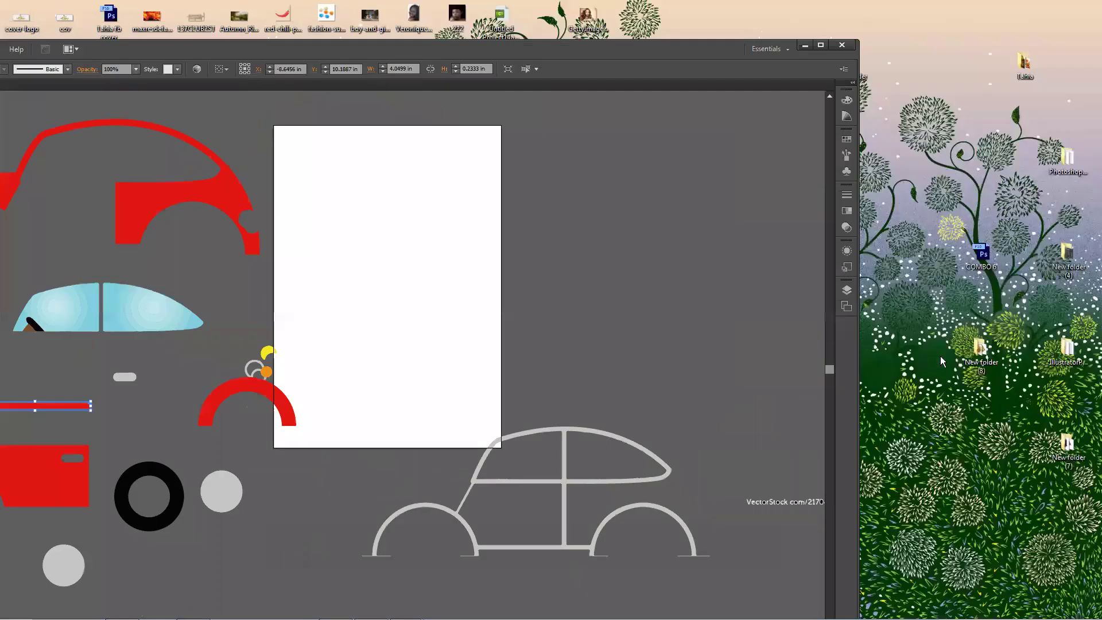
pyautogui.click(925, 387)
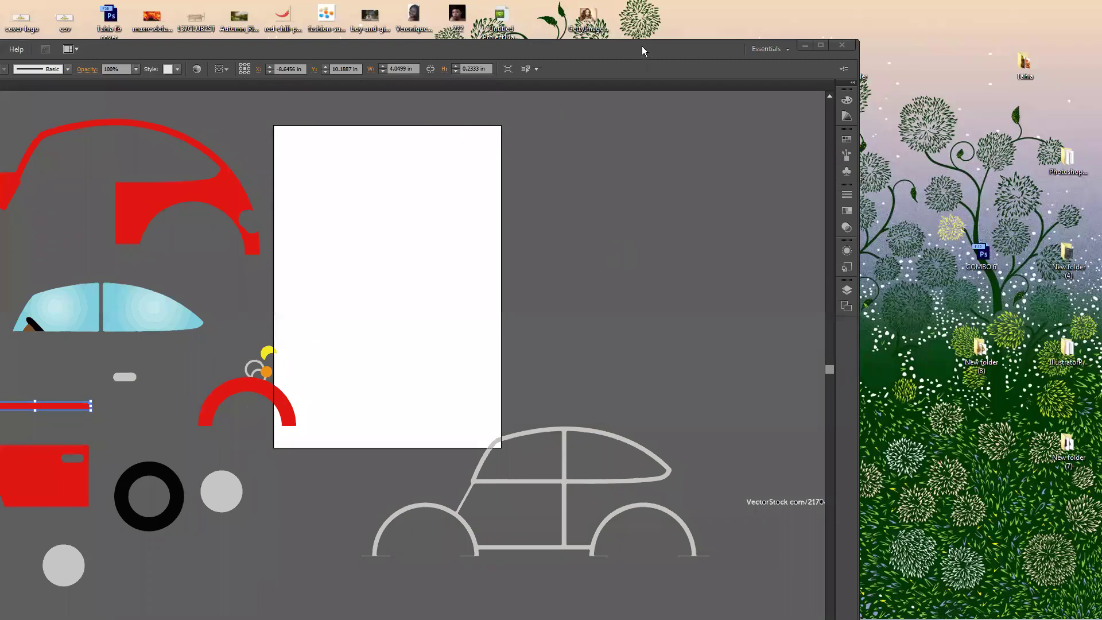
pyautogui.moveTo(652, 52); pyautogui.dragTo(681, 82)
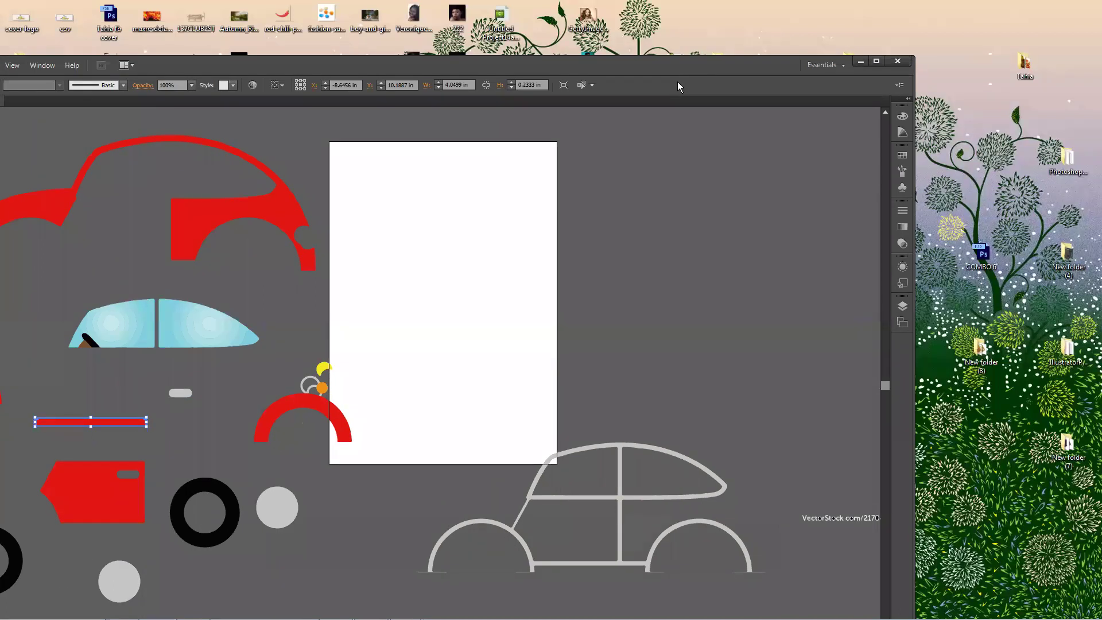
# Step: Select all the separated car pieces around the artboard and delete them
pyautogui.scroll(-4, 660, 68)
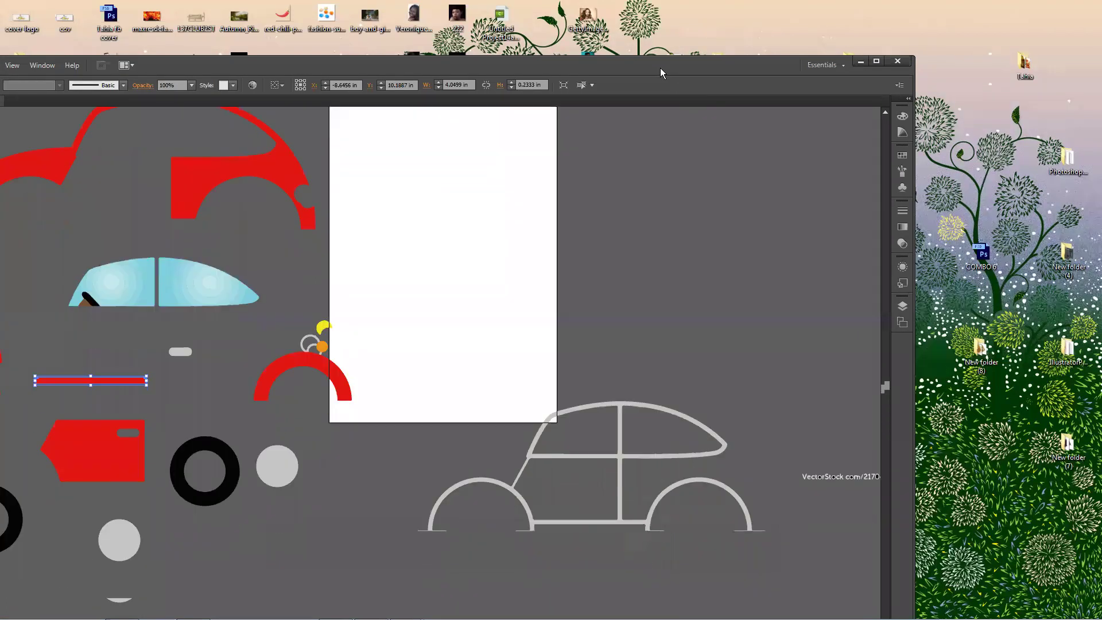
pyautogui.scroll(-2, 729, 315)
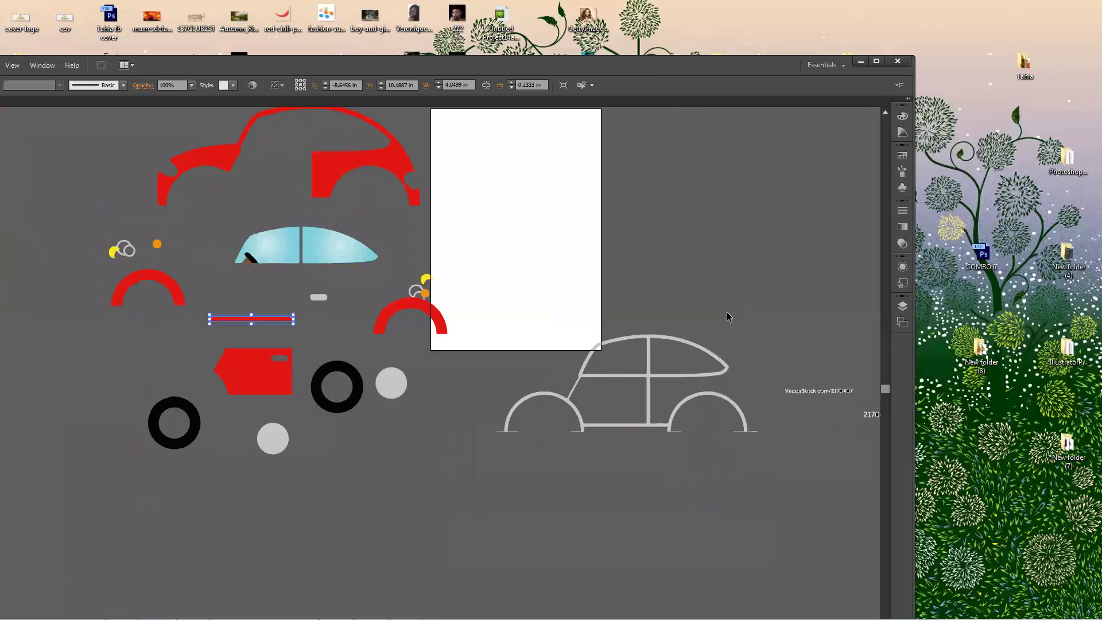
pyautogui.moveTo(184, 179)
pyautogui.mouseDown()
pyautogui.moveTo(816, 508)
pyautogui.moveTo(812, 494)
pyautogui.mouseUp()
pyautogui.press('Delete')
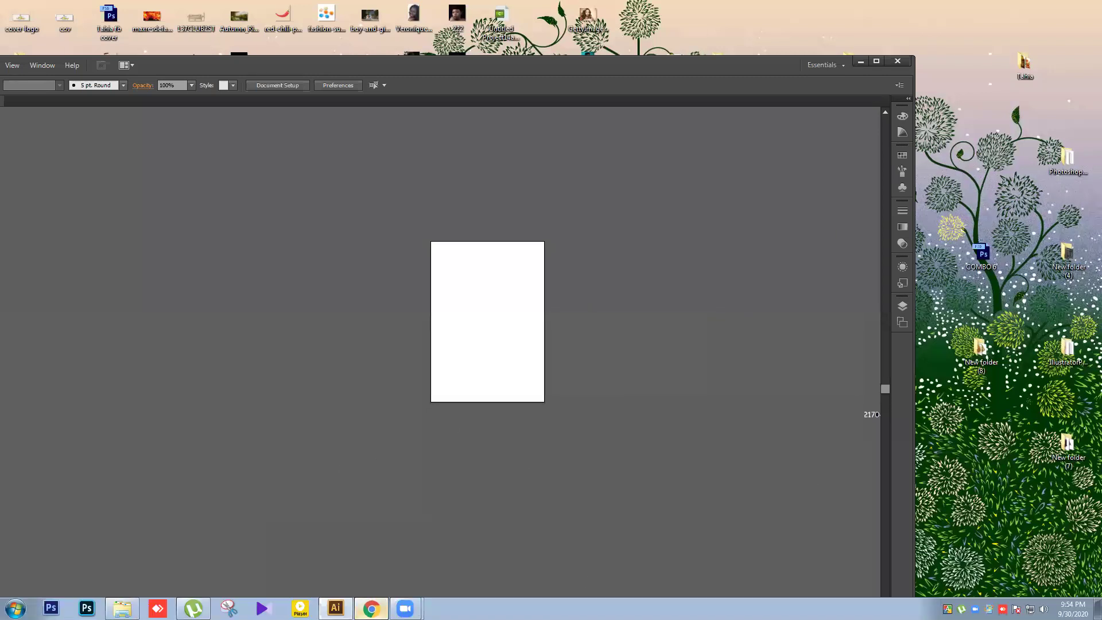
# Step: Switch to Chrome and run a Google image search for "facebook icon" in a new tab
pyautogui.click(371, 608)
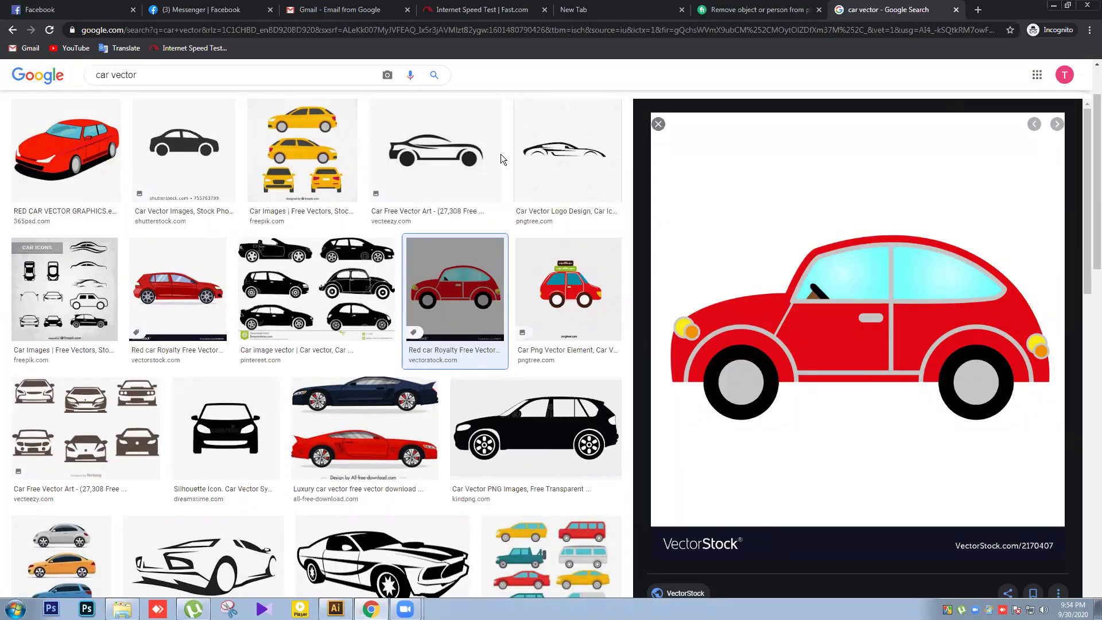
pyautogui.click(978, 10)
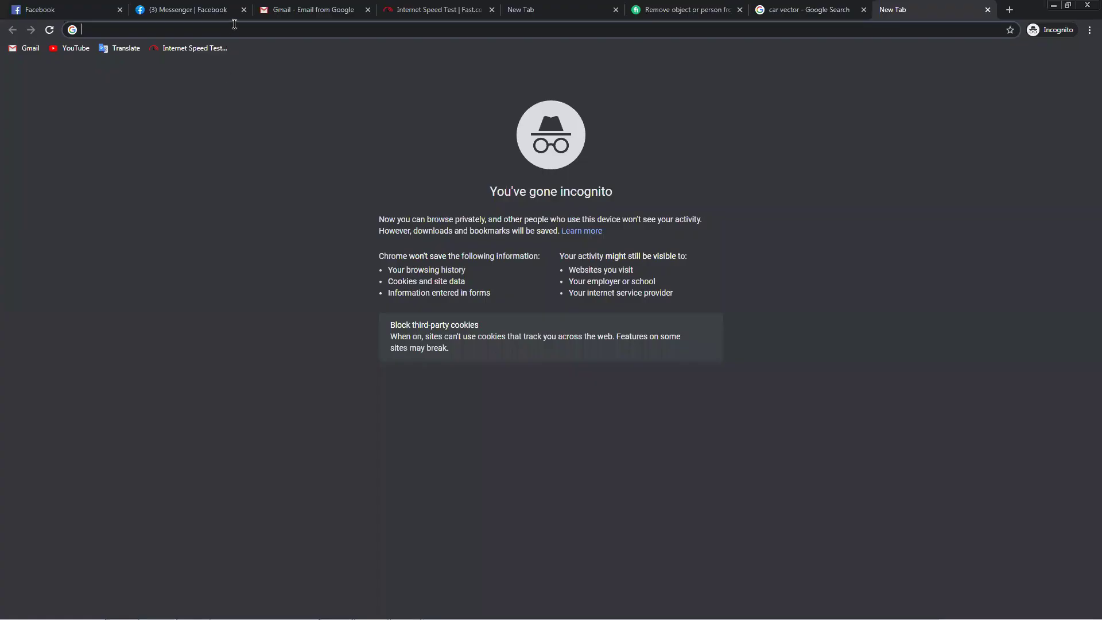
pyautogui.write('face')
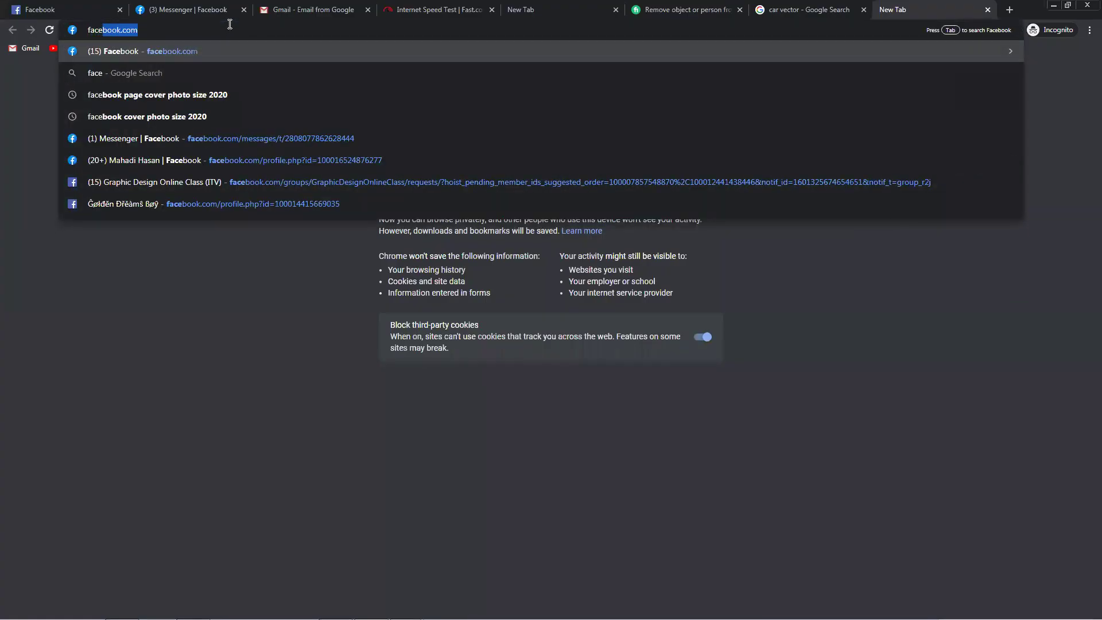
pyautogui.write('00')
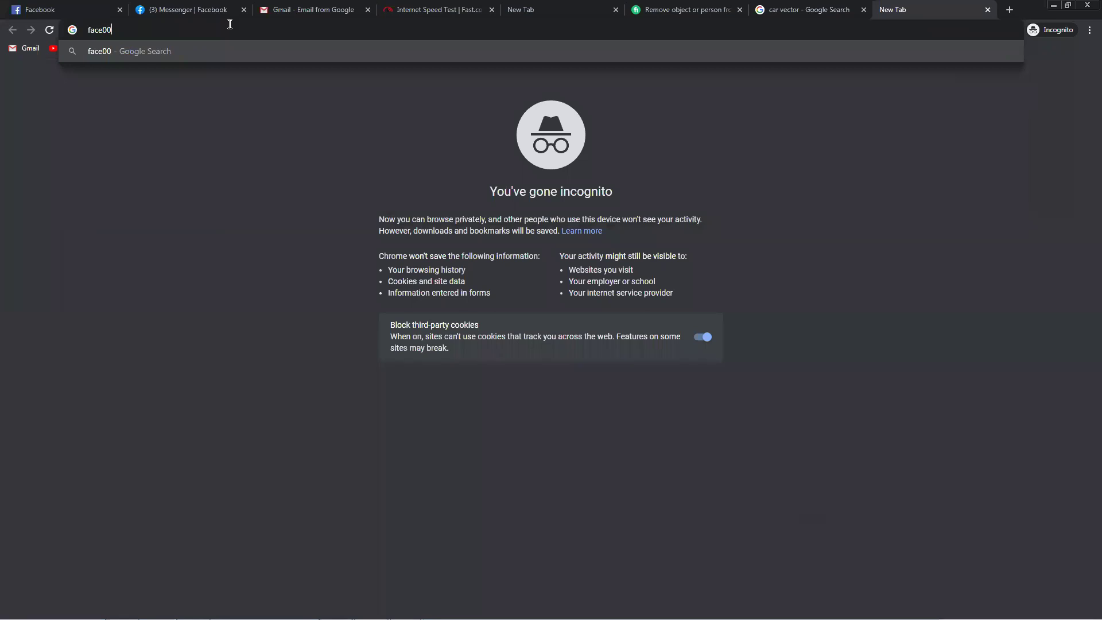
pyautogui.press('BackSpace')
pyautogui.press('BackSpace')
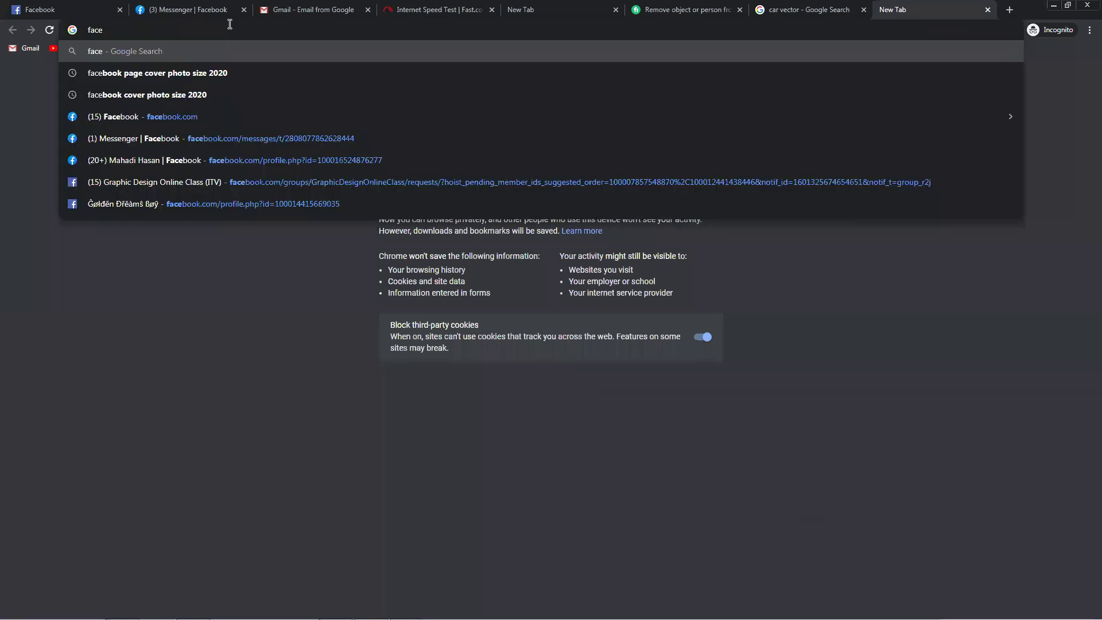
pyautogui.write('book')
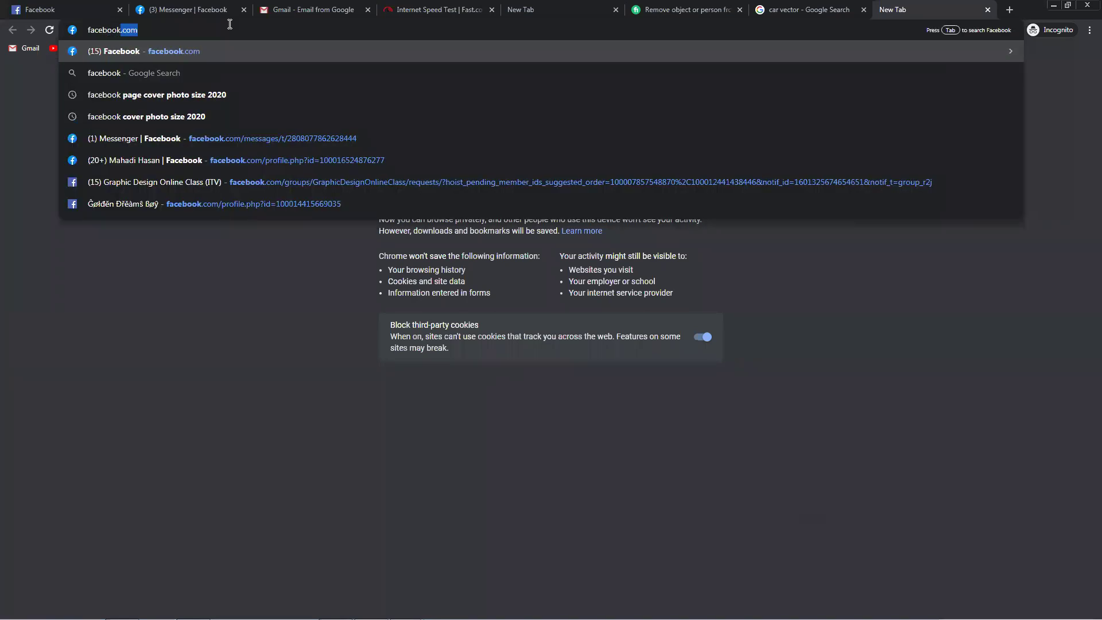
pyautogui.write(' icon')
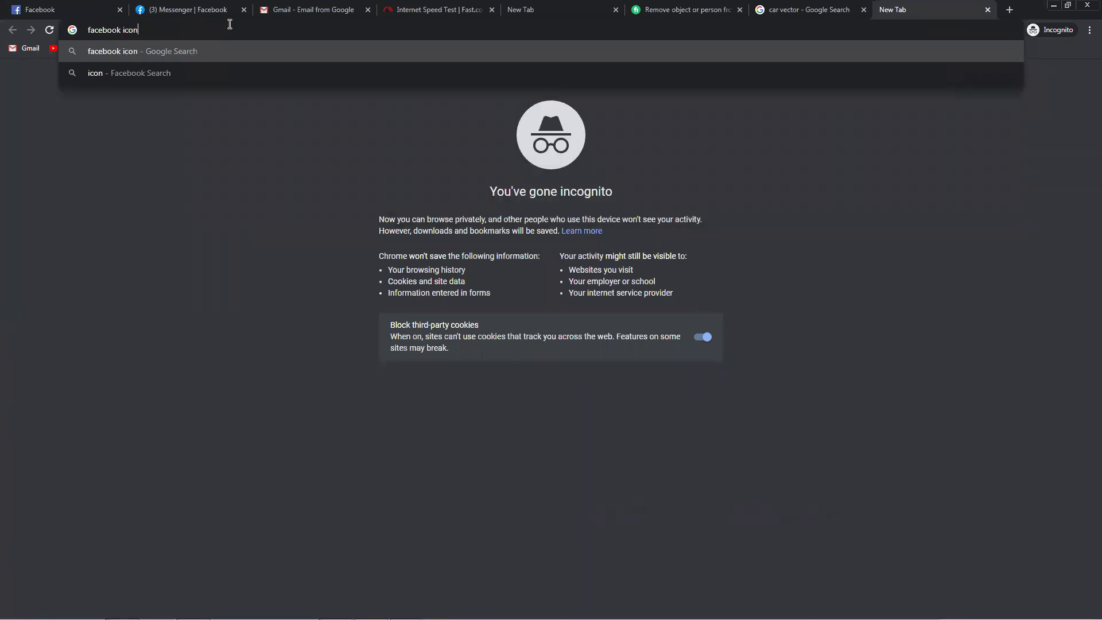
pyautogui.press('Return')
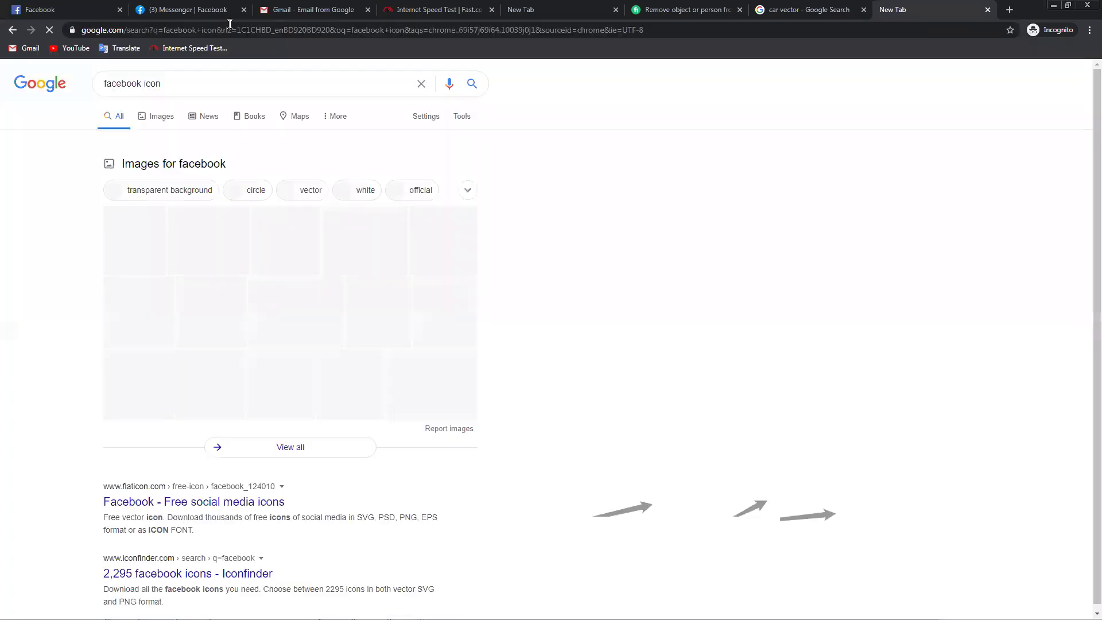
pyautogui.click(163, 116)
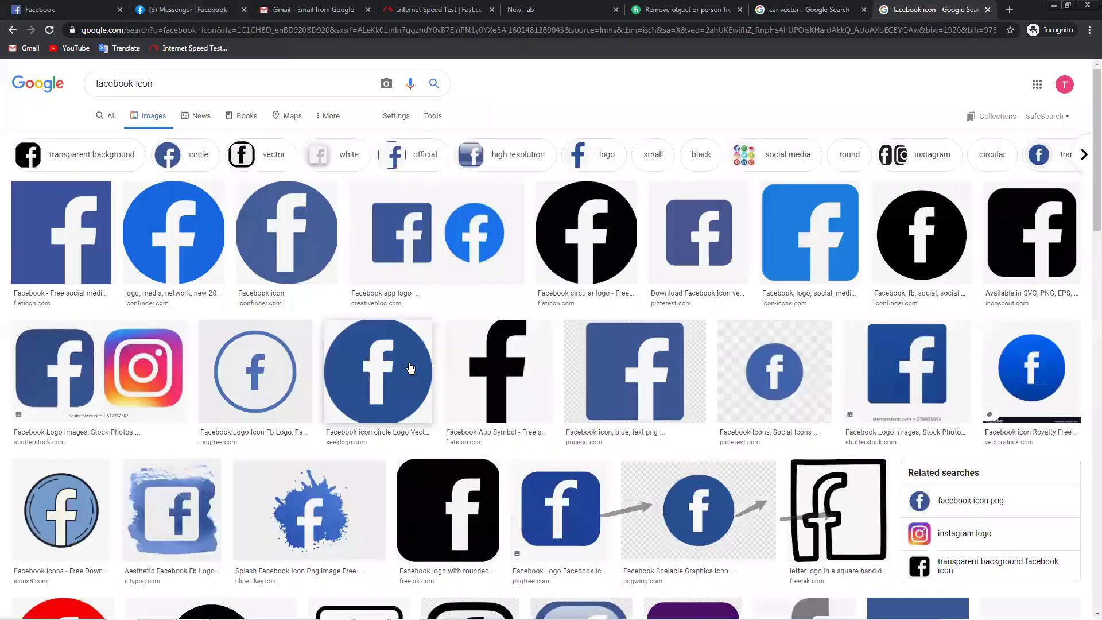
# Step: Save the seeklogo circular Facebook icon to the Desktop as a PNG image with its suggested file name
pyautogui.click(408, 368)
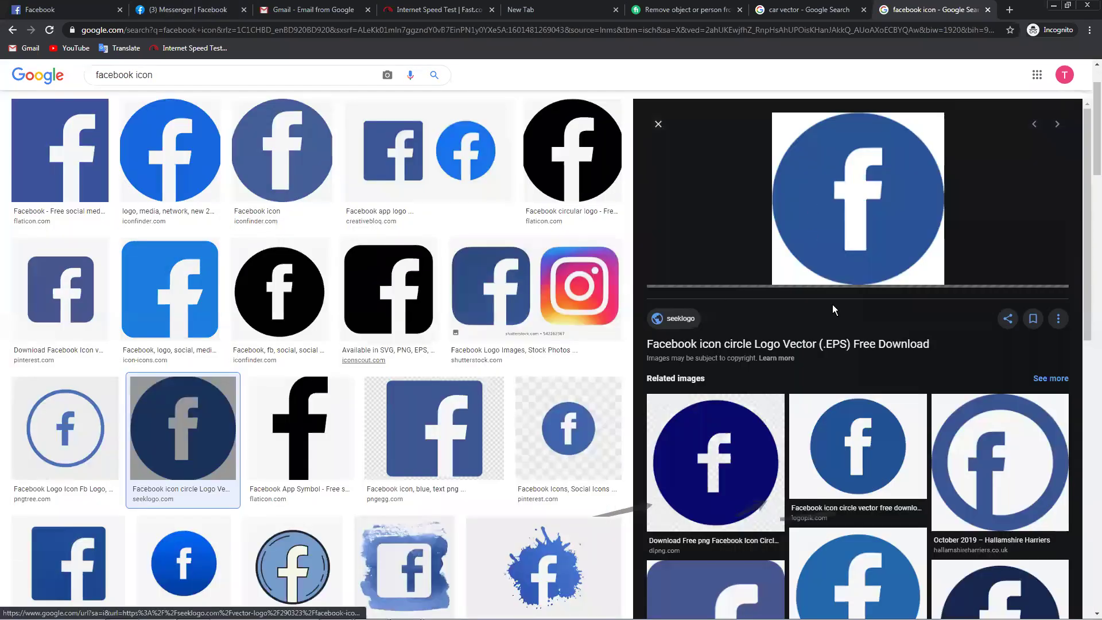
pyautogui.rightClick(810, 202)
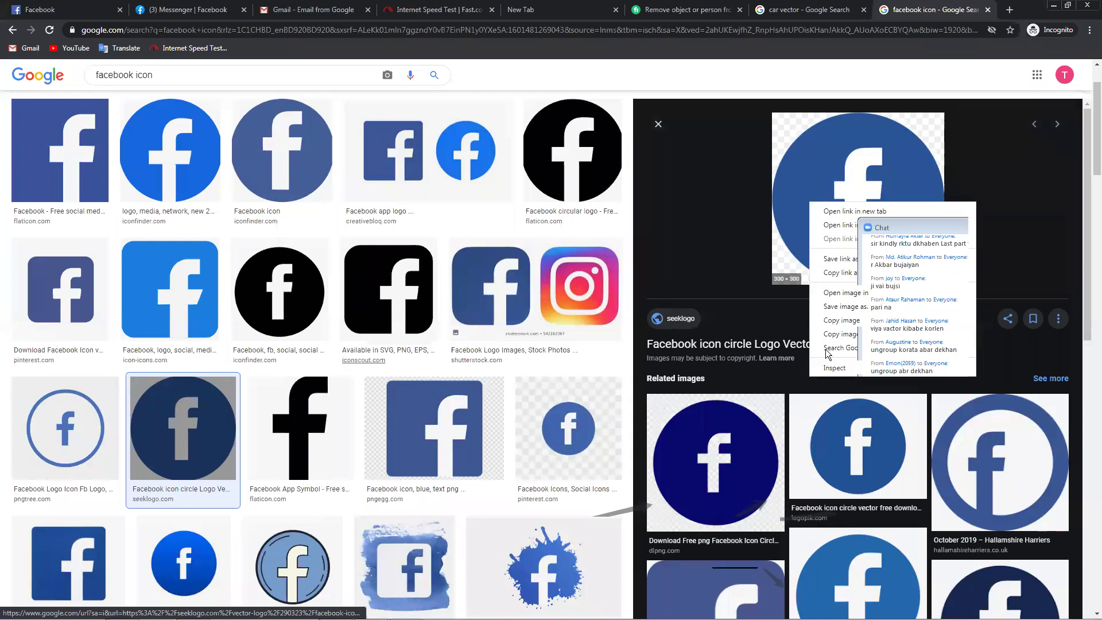
pyautogui.click(834, 307)
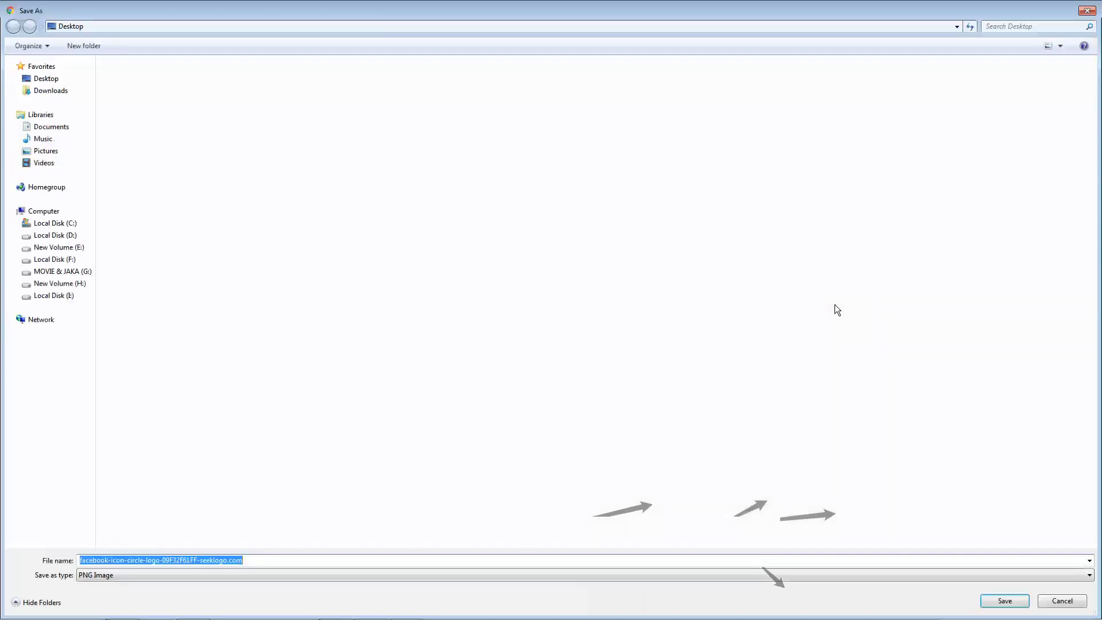
pyautogui.click(1003, 601)
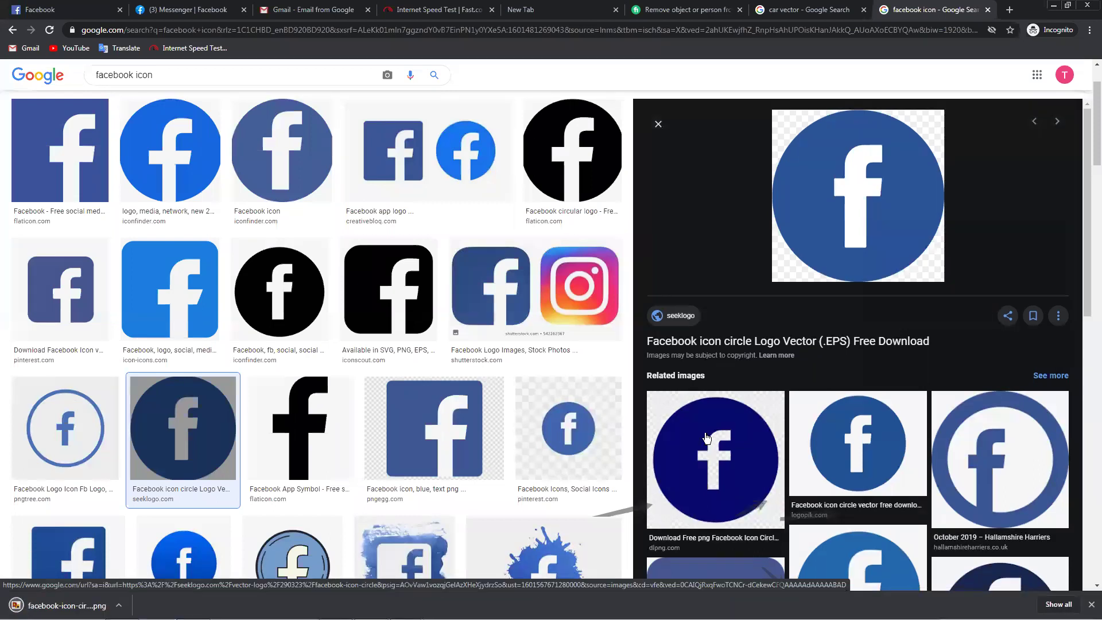
# Step: Change the image search query to "call icon" and run it
pyautogui.scroll(-1, 706, 438)
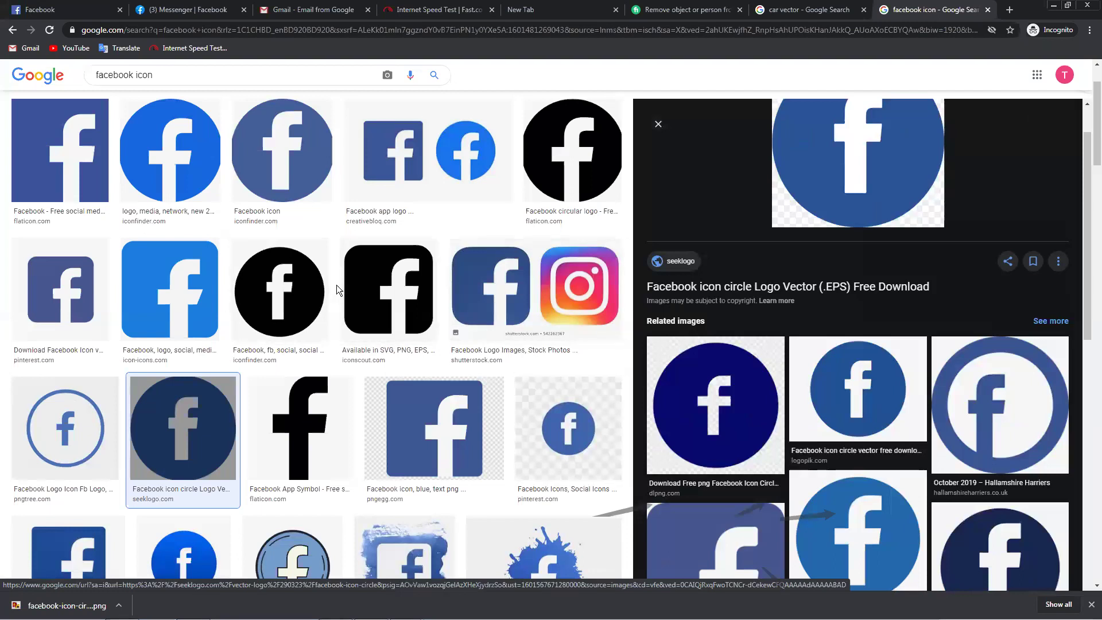
pyautogui.scroll(2, 336, 284)
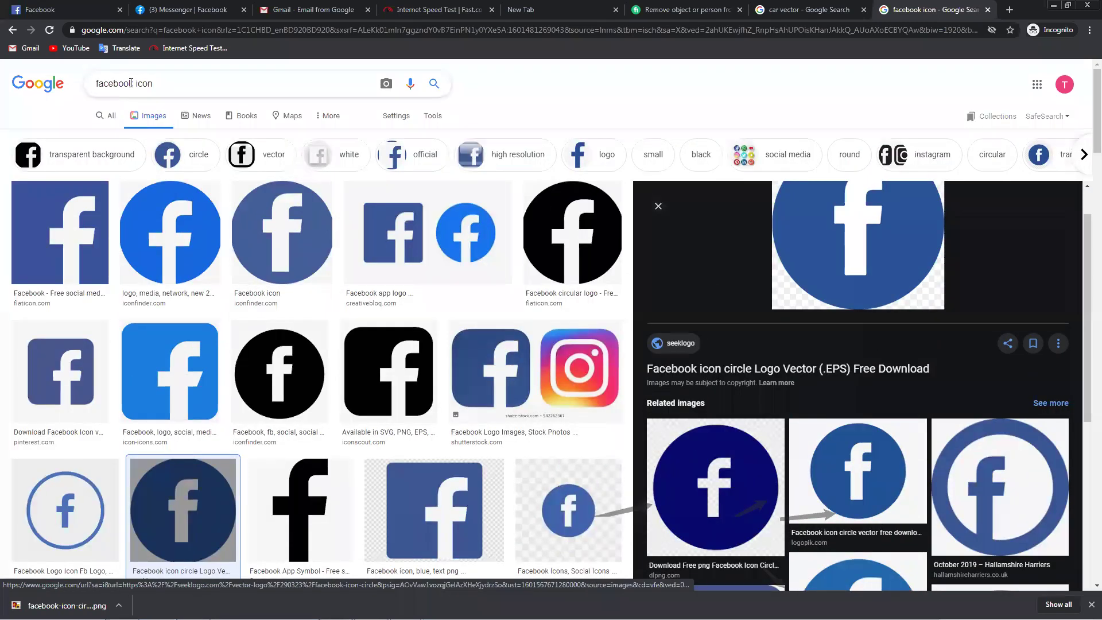
pyautogui.doubleClick(111, 82)
pyautogui.write('call')
pyautogui.press('Return')
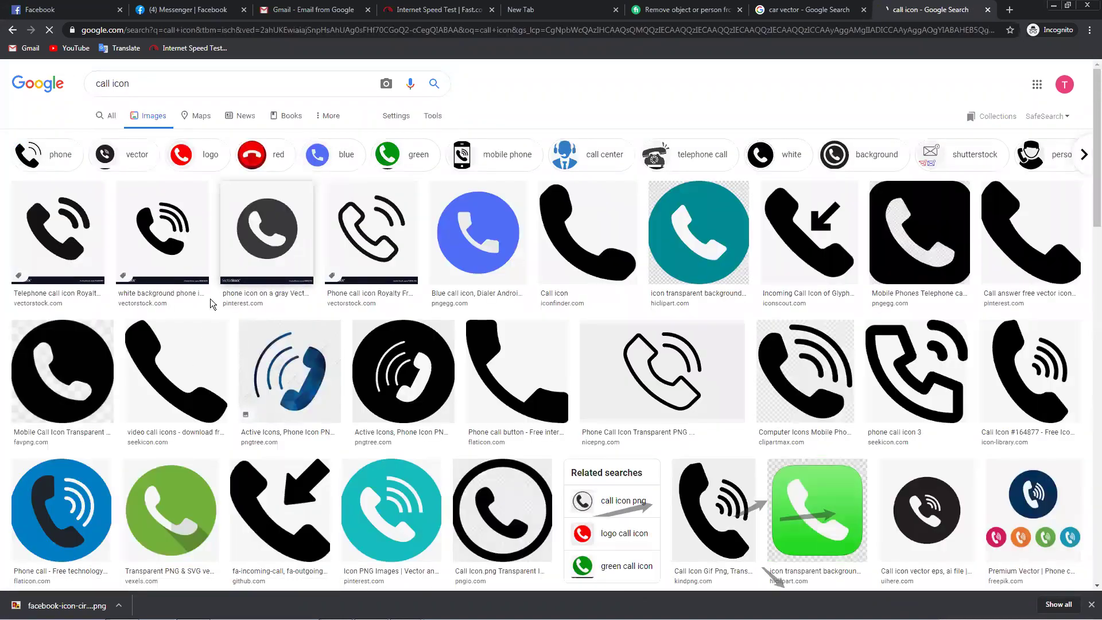
pyautogui.click(287, 252)
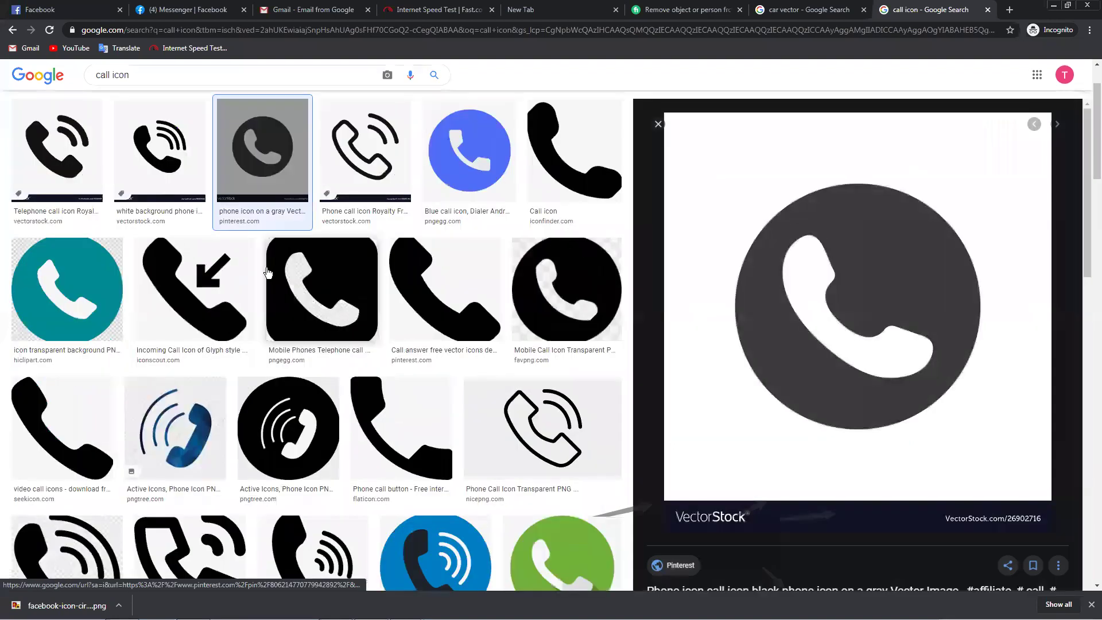
pyautogui.rightClick(710, 317)
pyautogui.click(564, 213)
# Step: Save the blue circular call icon from PNGEgg to the Desktop as a PNG image with its suggested file name
pyautogui.click(470, 152)
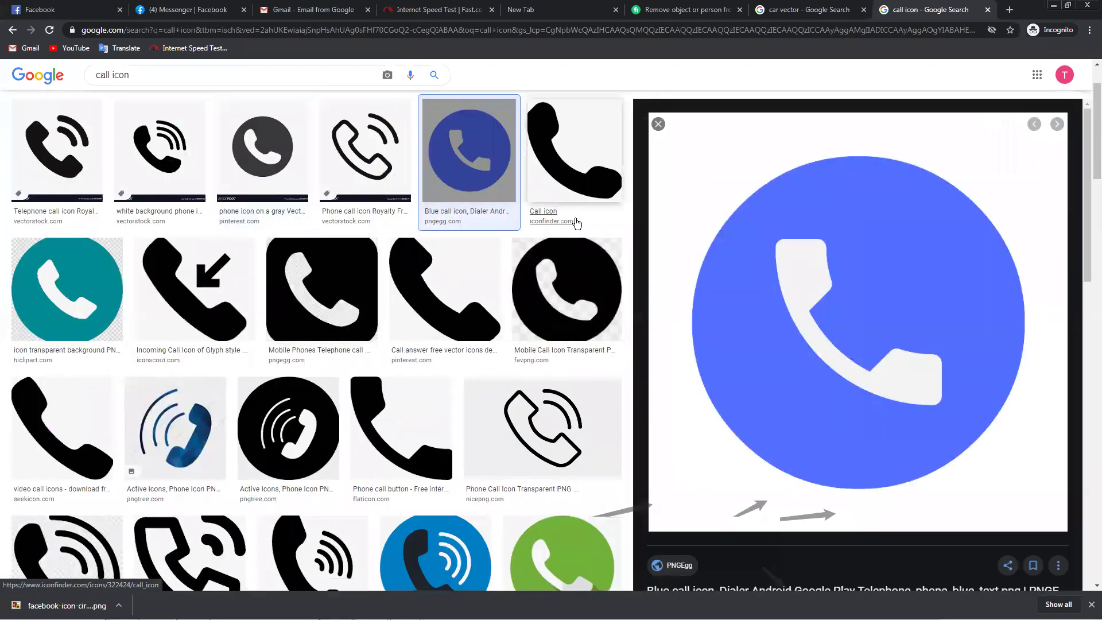
pyautogui.rightClick(729, 235)
pyautogui.click(771, 339)
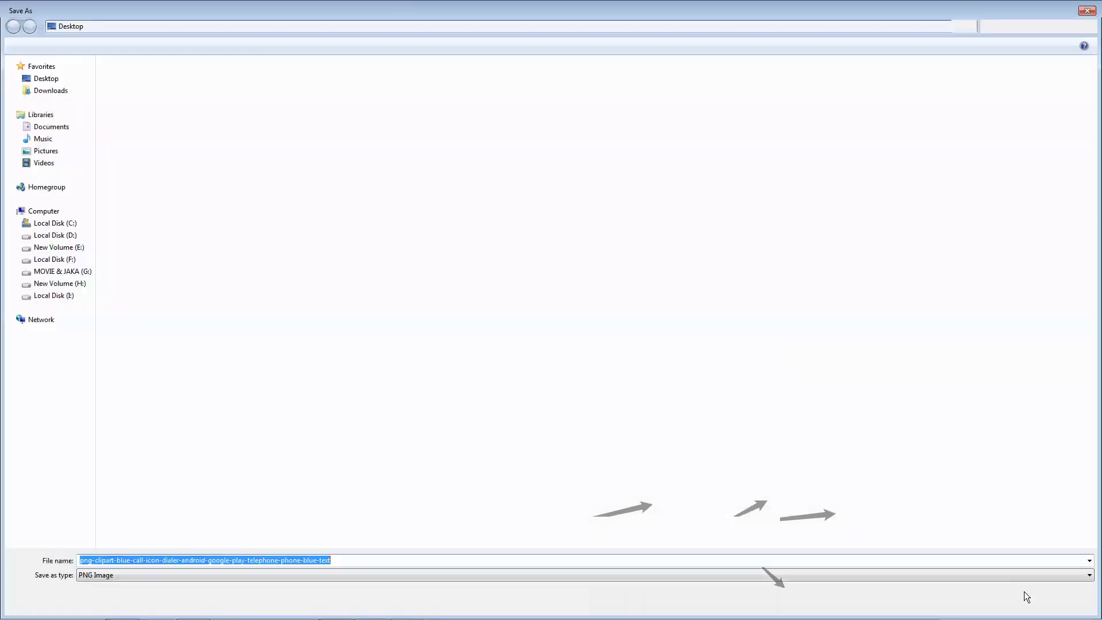
pyautogui.click(1019, 602)
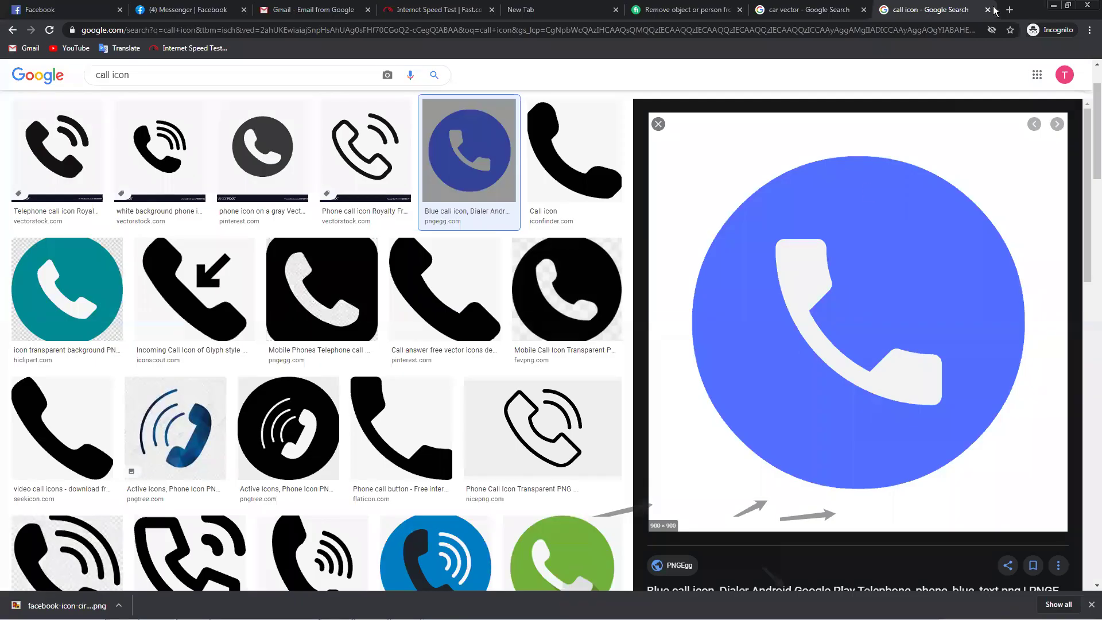
# Step: Bring the downloaded Facebook and call icon images from Chrome into the Illustrator document, beside the artboard
pyautogui.moveTo(201, 605); pyautogui.dragTo(380, 352)
pyautogui.click(611, 231)
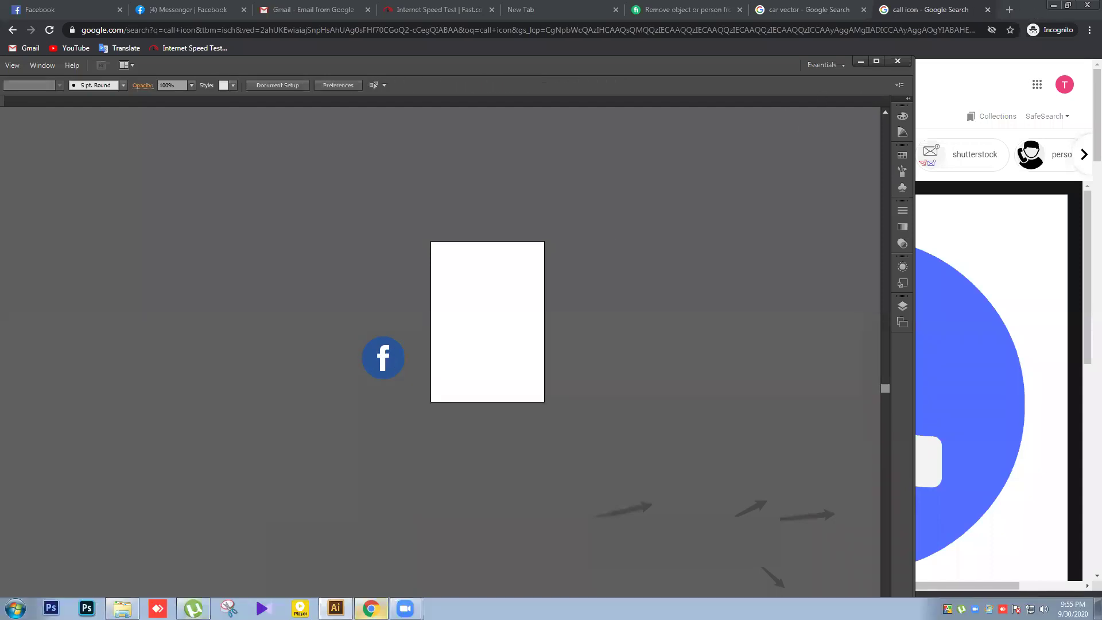
pyautogui.click(370, 608)
pyautogui.moveTo(74, 606); pyautogui.dragTo(256, 321)
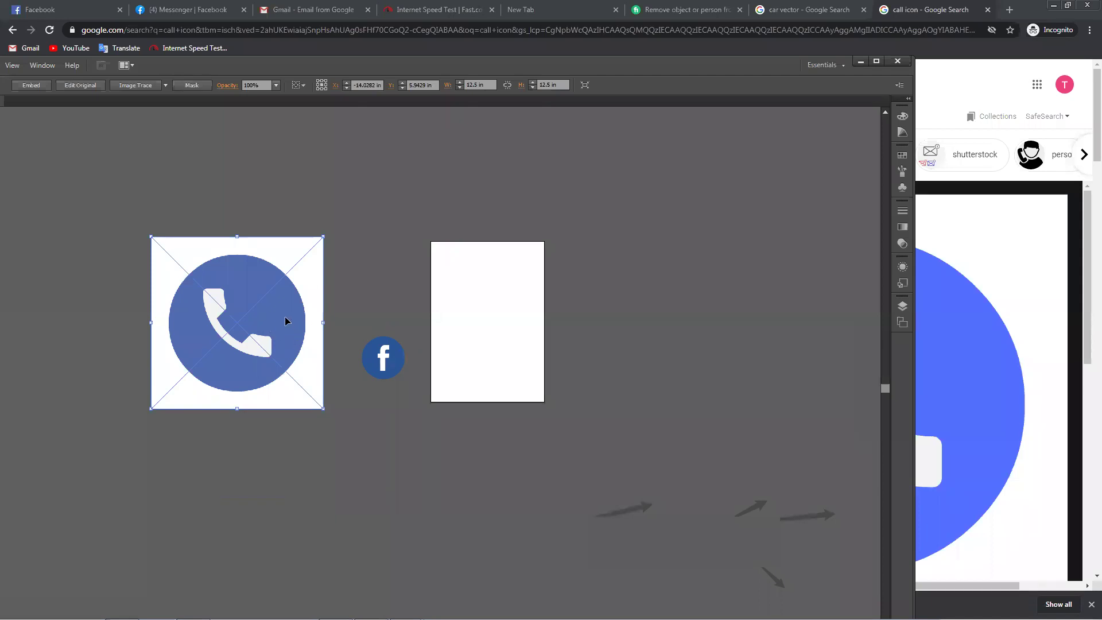
# Step: Reposition the call icon image so it sits closer to the Facebook icon, level with the artboard
pyautogui.click(353, 390)
pyautogui.scroll(3, 324, 388)
pyautogui.click(302, 332)
pyautogui.moveTo(509, 338); pyautogui.dragTo(564, 381)
pyautogui.hotkey('ctrl', 'z')
pyautogui.moveTo(346, 374); pyautogui.dragTo(372, 328)
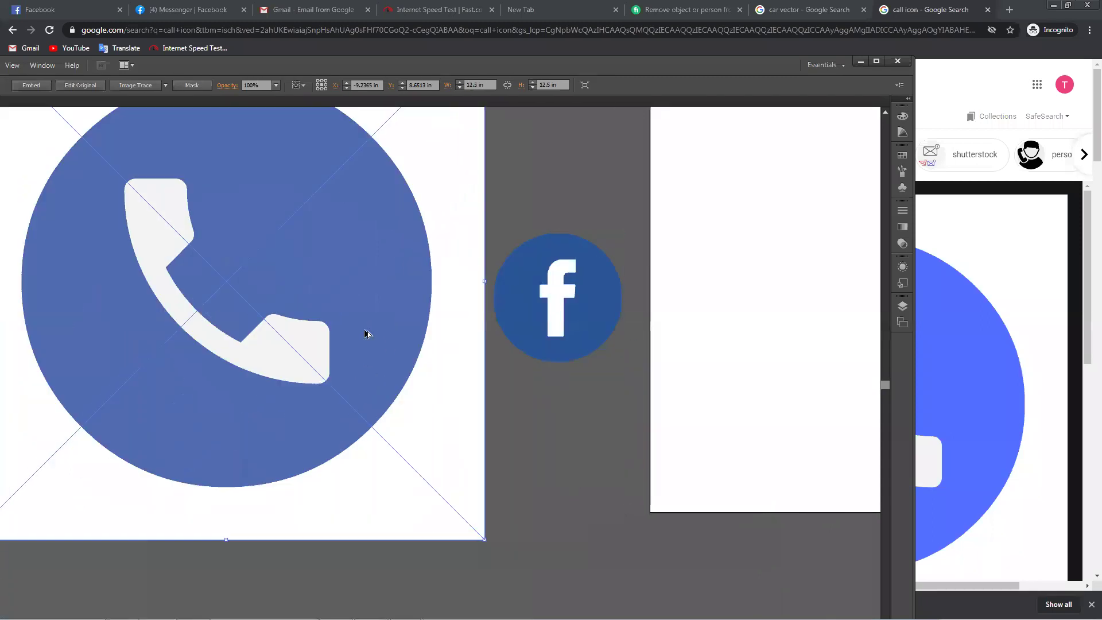
pyautogui.scroll(-2, 366, 331)
pyautogui.click(554, 385)
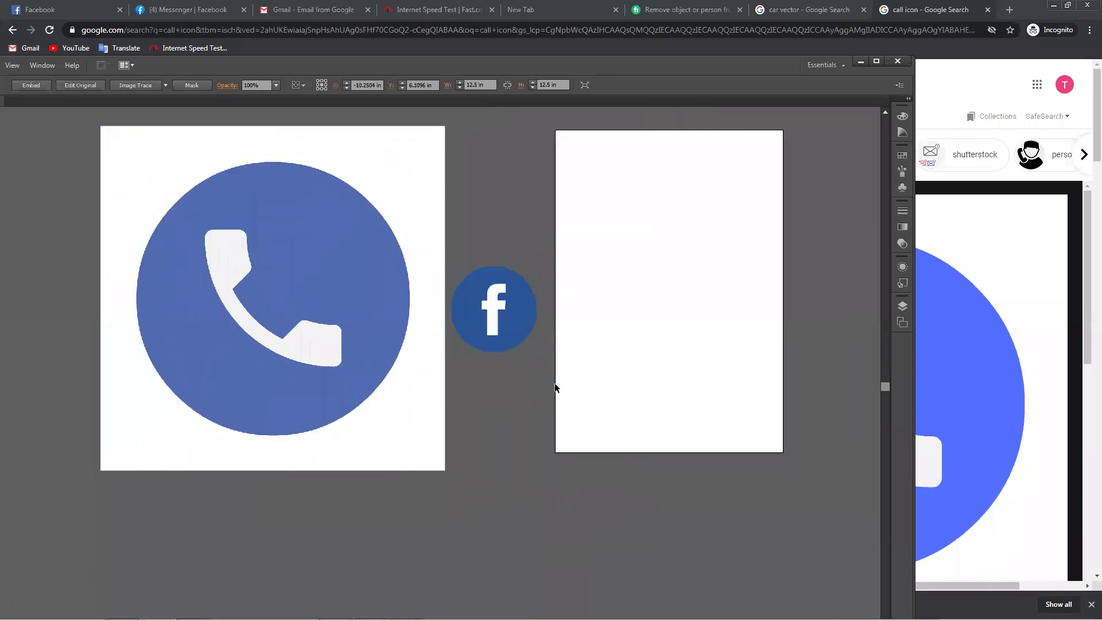
# Step: Enlarge the Facebook icon proportionally to about 15.2 in wide and high
pyautogui.click(511, 336)
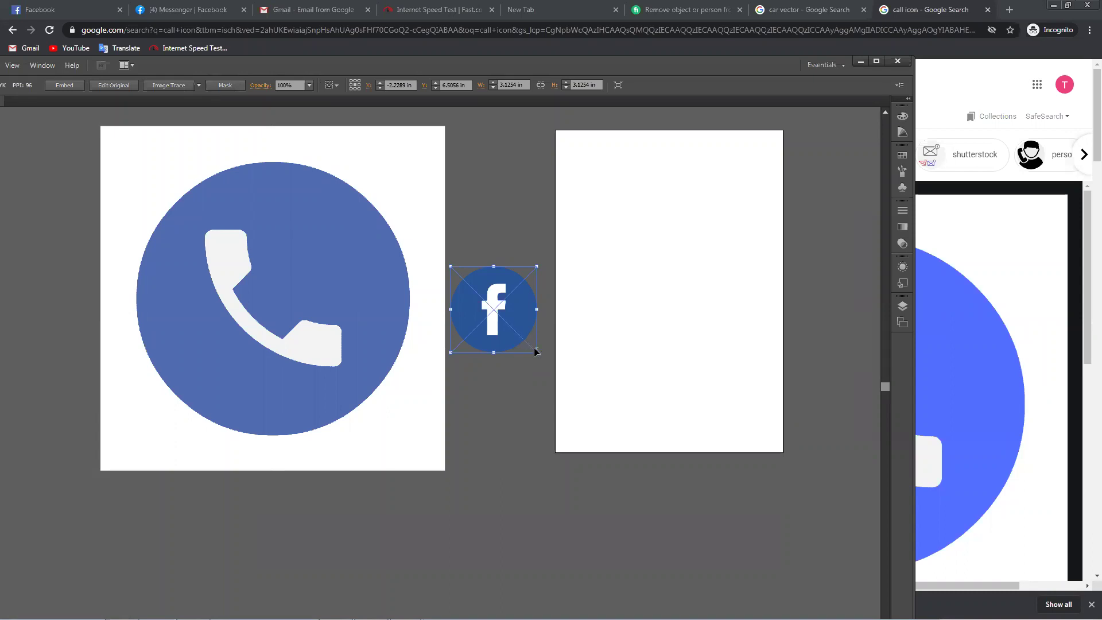
pyautogui.moveTo(536, 353); pyautogui.dragTo(785, 601)
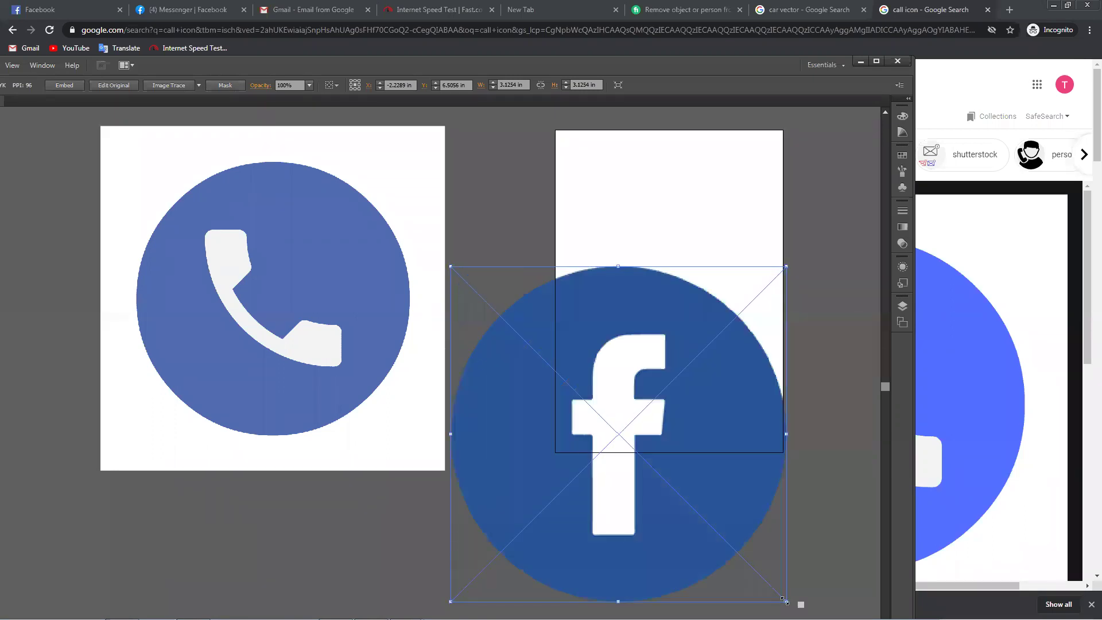
pyautogui.click(795, 521)
pyautogui.moveTo(733, 495); pyautogui.dragTo(683, 429)
pyautogui.moveTo(736, 515); pyautogui.dragTo(821, 600)
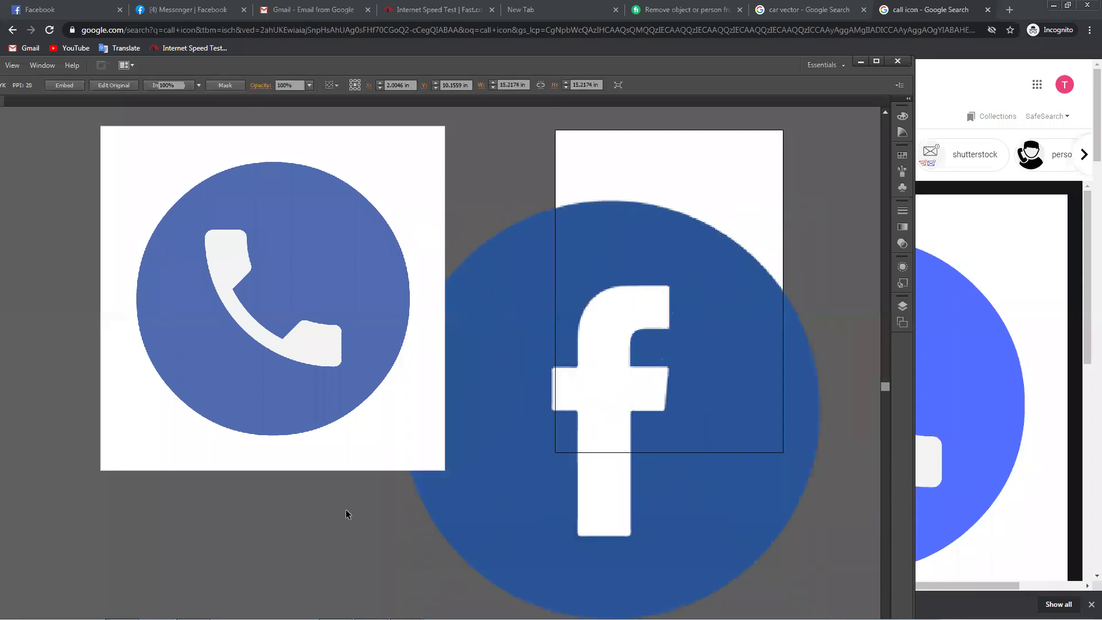
# Step: Arrange the call icon and the Facebook icon side by side with a gap between them
pyautogui.moveTo(681, 405); pyautogui.dragTo(712, 335)
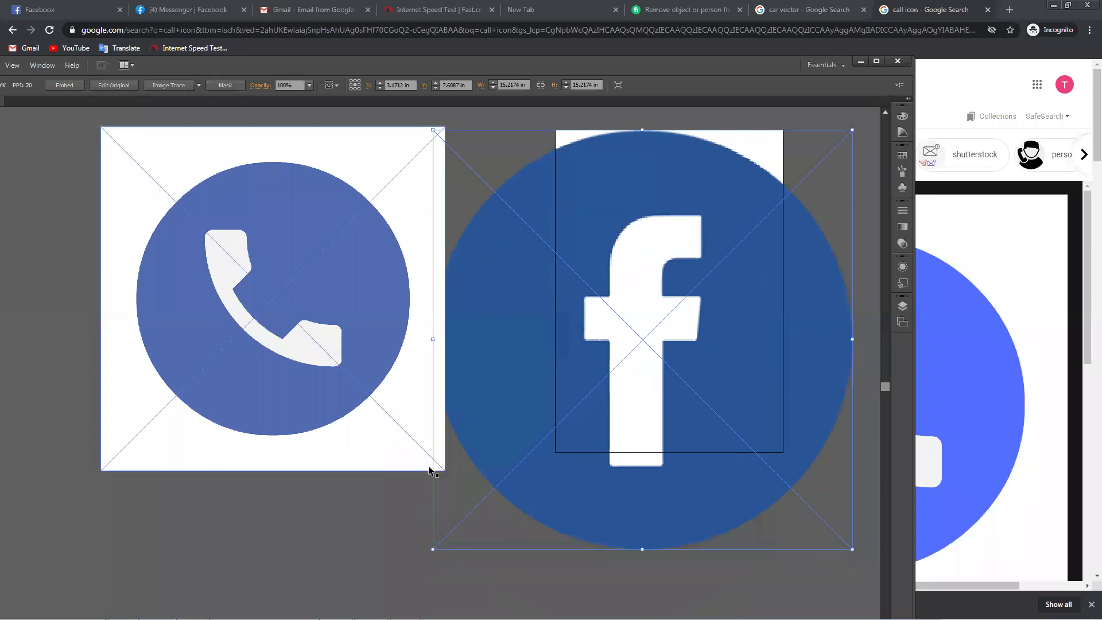
pyautogui.moveTo(480, 393); pyautogui.dragTo(605, 460)
pyautogui.moveTo(370, 362); pyautogui.dragTo(151, 304)
pyautogui.moveTo(653, 368); pyautogui.dragTo(595, 400)
pyautogui.moveTo(651, 293); pyautogui.dragTo(580, 225)
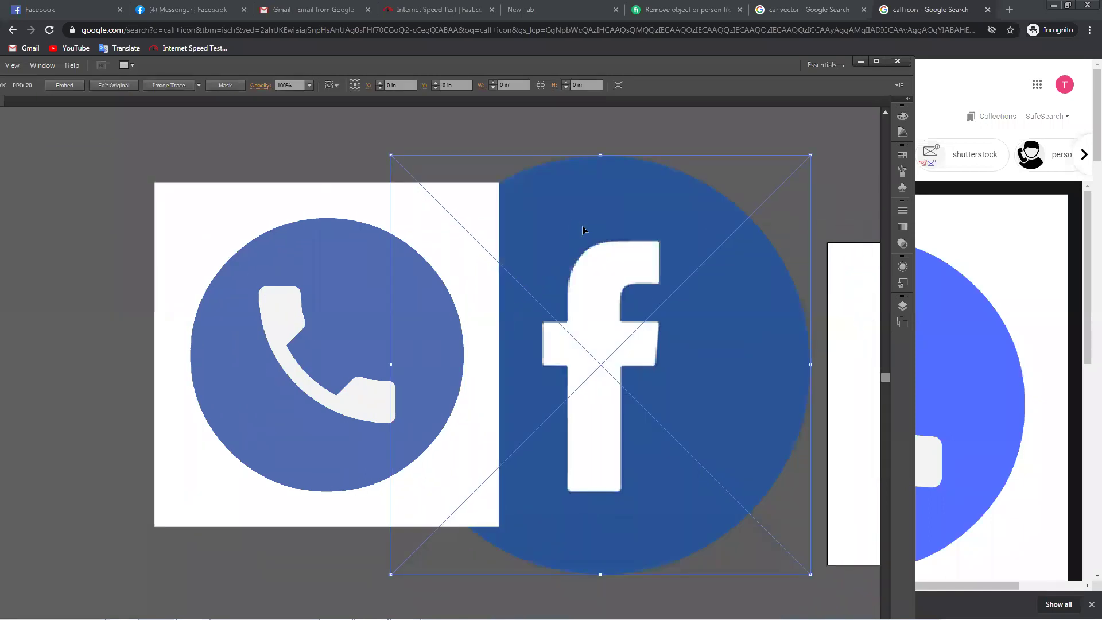
pyautogui.click(145, 439)
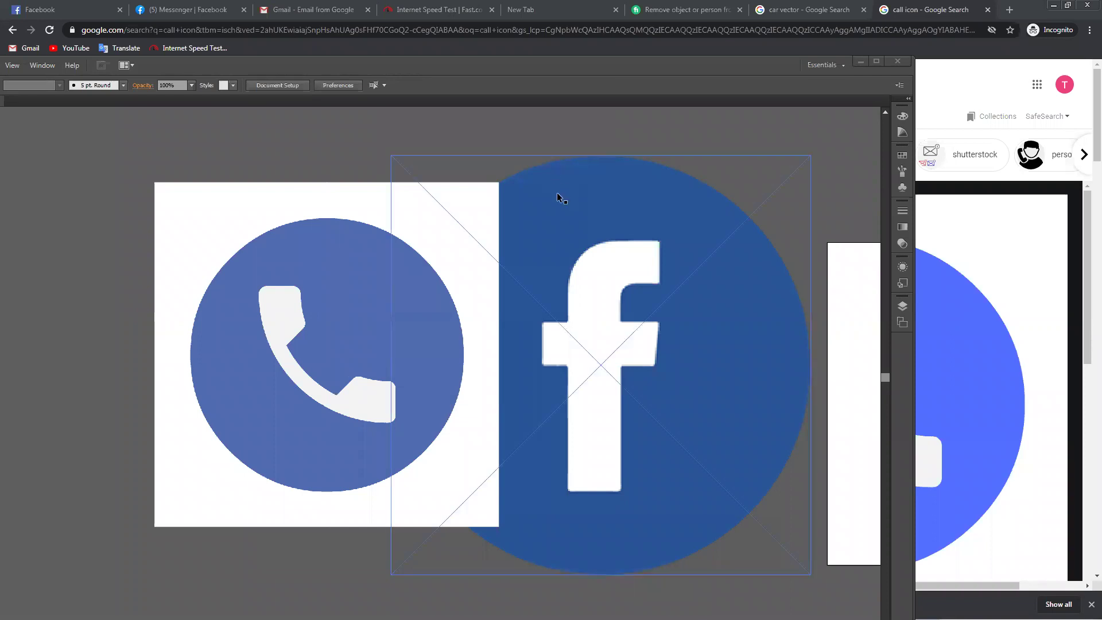
pyautogui.moveTo(720, 243); pyautogui.dragTo(782, 260)
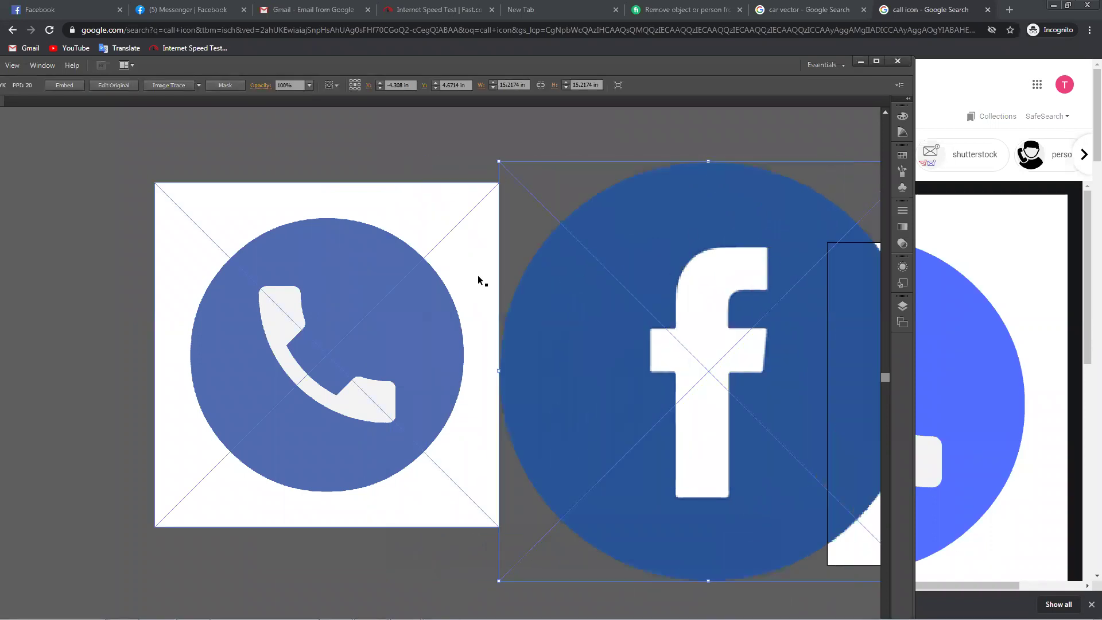
pyautogui.moveTo(480, 283); pyautogui.dragTo(361, 285)
pyautogui.moveTo(522, 285); pyautogui.dragTo(468, 241)
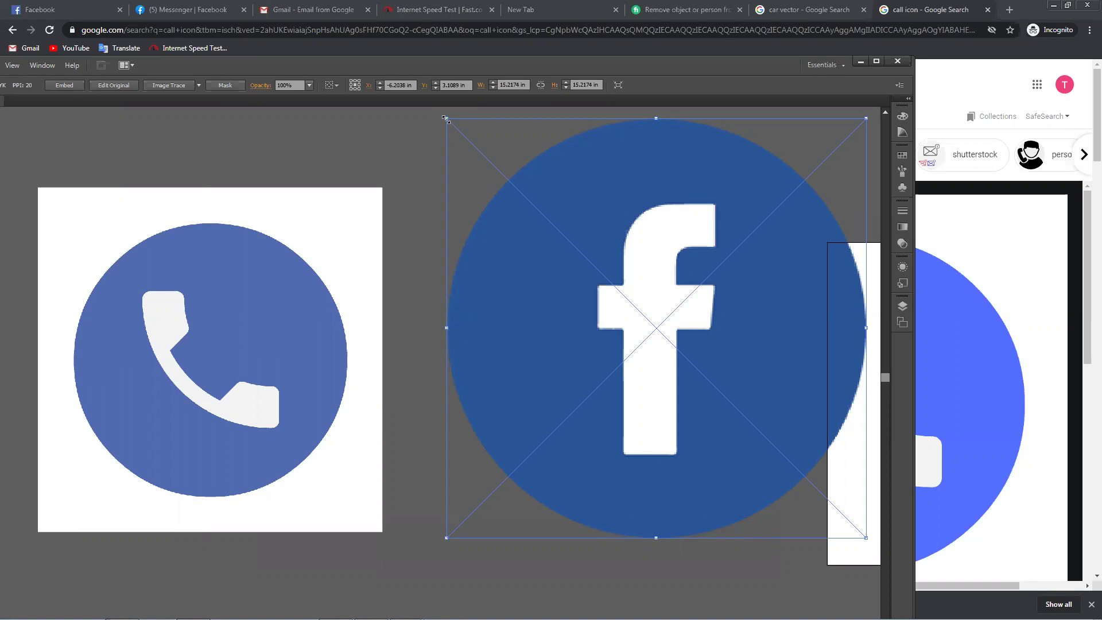
# Step: Shrink the Facebook icon proportionally to about 1.67 in, and scale it back up to about 14.75 in square
pyautogui.moveTo(445, 119); pyautogui.dragTo(590, 263)
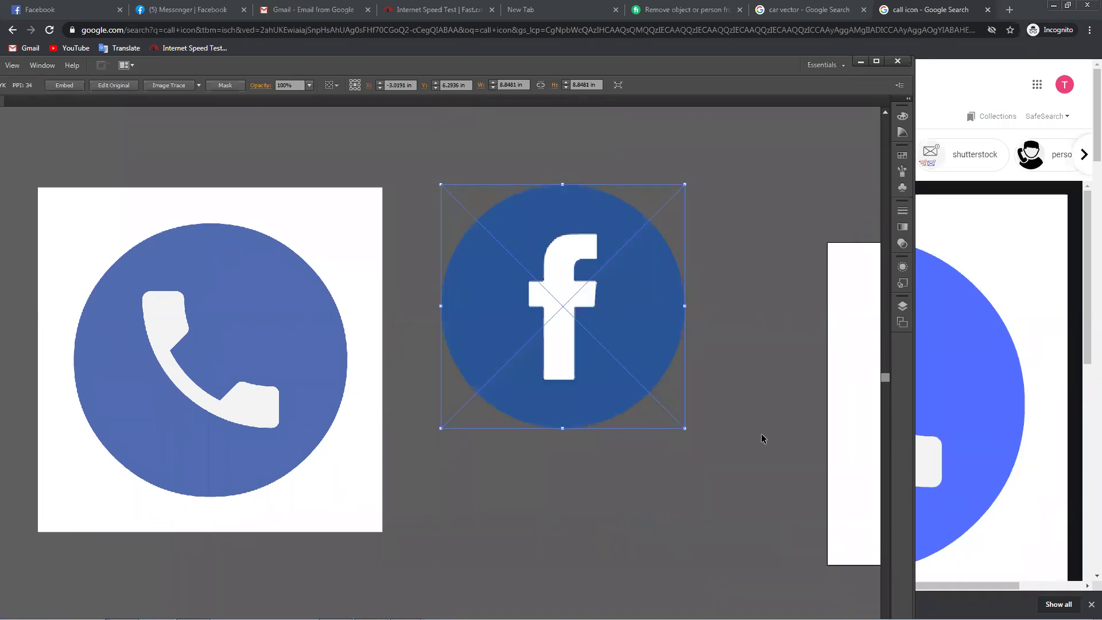
pyautogui.click(765, 444)
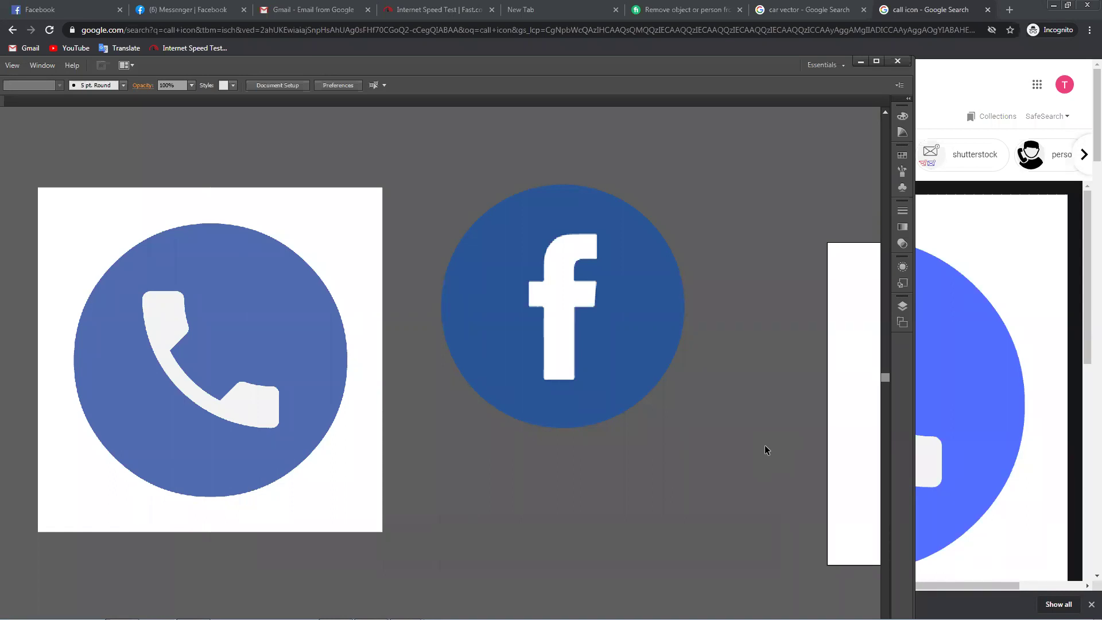
pyautogui.click(661, 396)
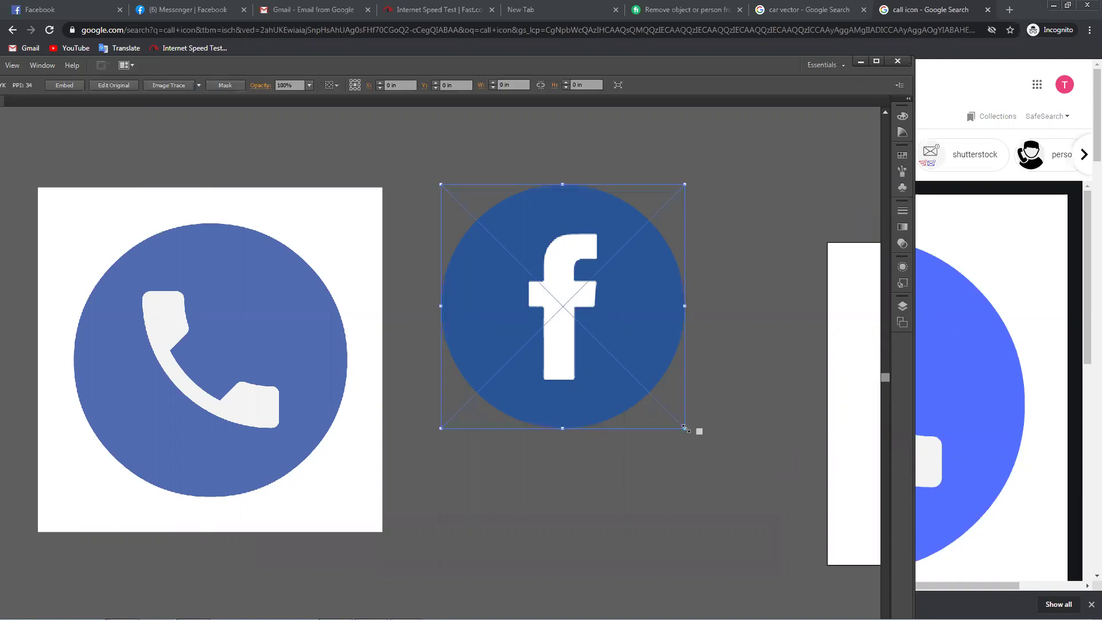
pyautogui.moveTo(685, 428); pyautogui.dragTo(487, 230)
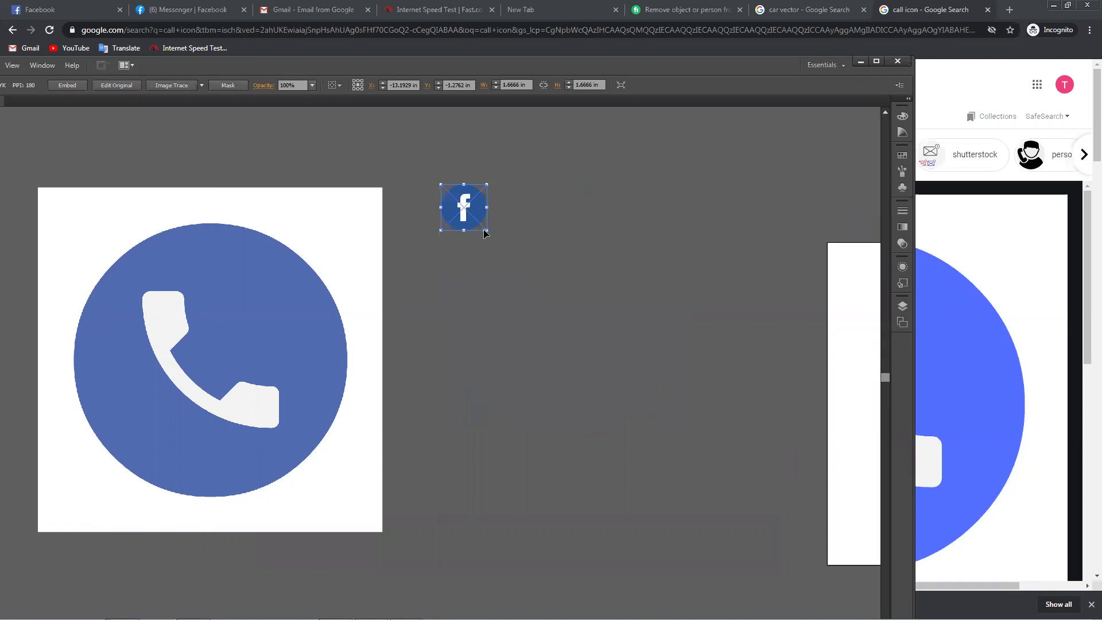
pyautogui.moveTo(487, 230); pyautogui.dragTo(806, 590)
pyautogui.click(517, 160)
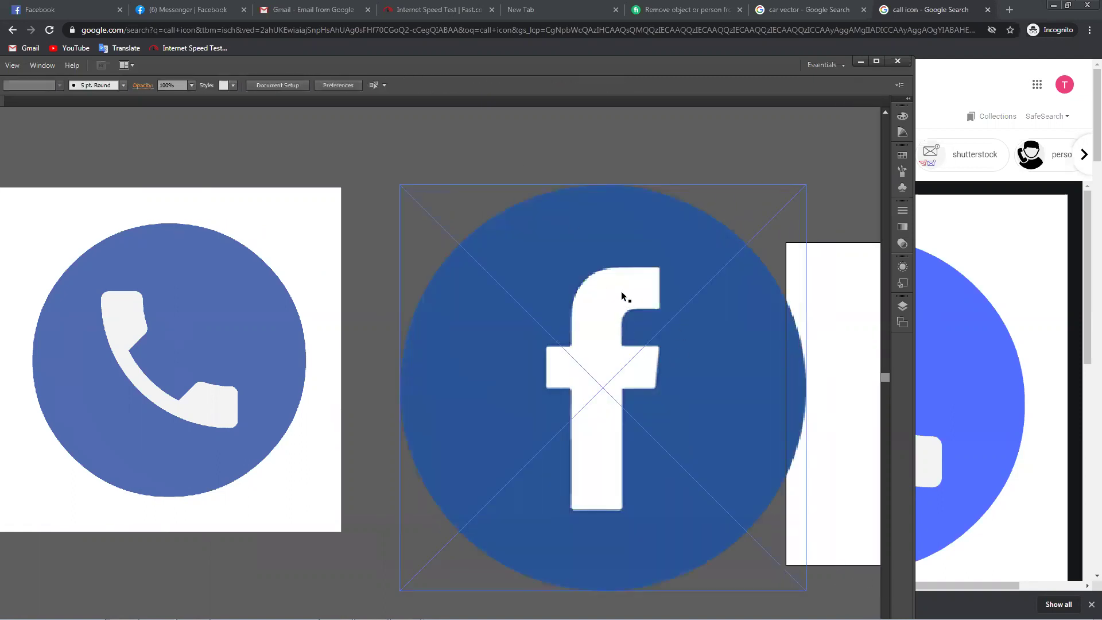
# Step: Space the call icon and the enlarged Facebook icon apart in one row, and maximize the Illustrator window
pyautogui.scroll(4, 588, 271)
pyautogui.scroll(-5, 590, 309)
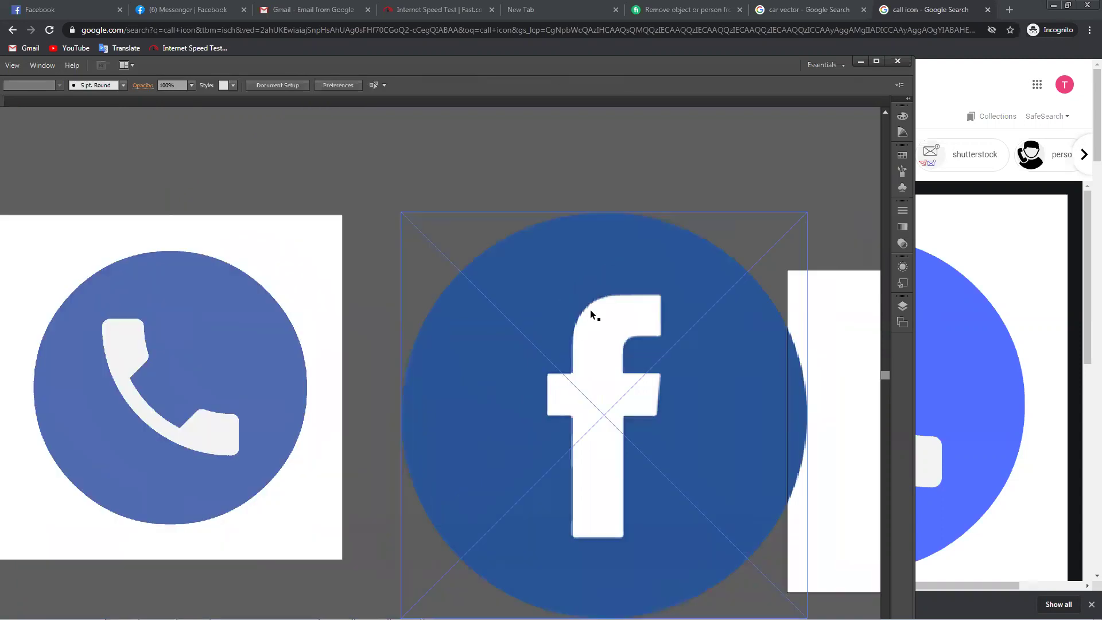
pyautogui.moveTo(579, 345); pyautogui.dragTo(521, 228)
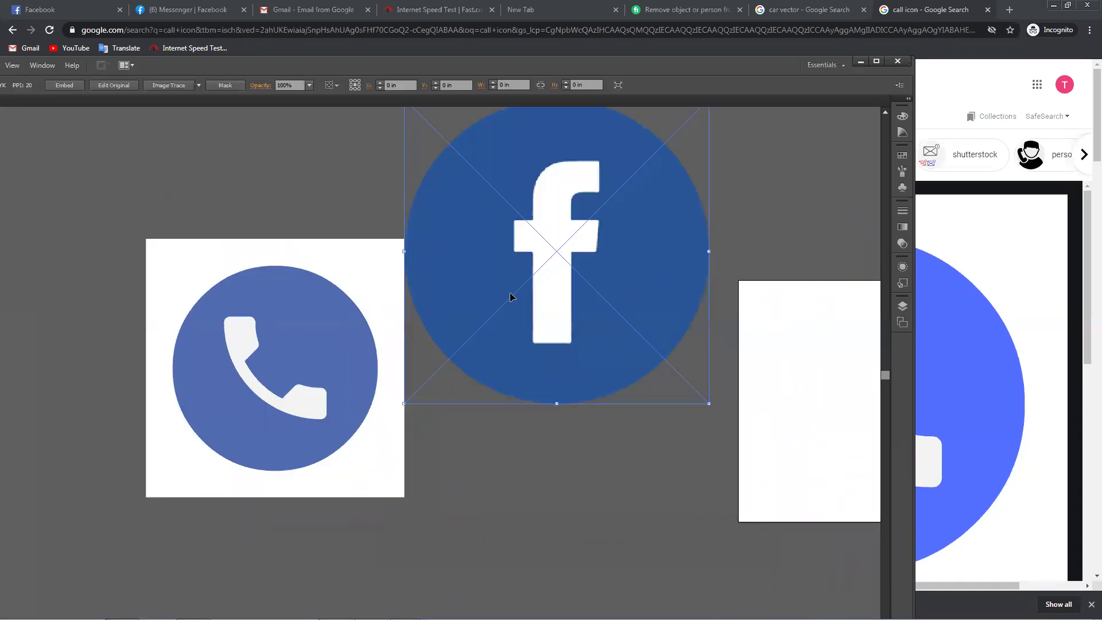
pyautogui.moveTo(246, 363); pyautogui.dragTo(61, 346)
pyautogui.click(566, 365)
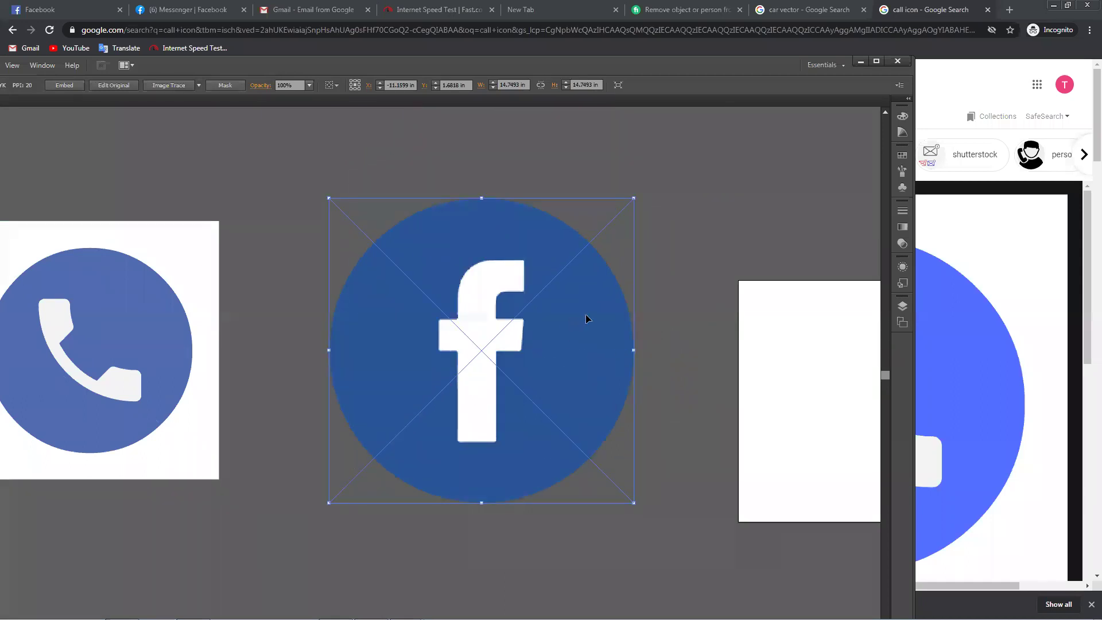
pyautogui.moveTo(585, 317); pyautogui.dragTo(590, 344)
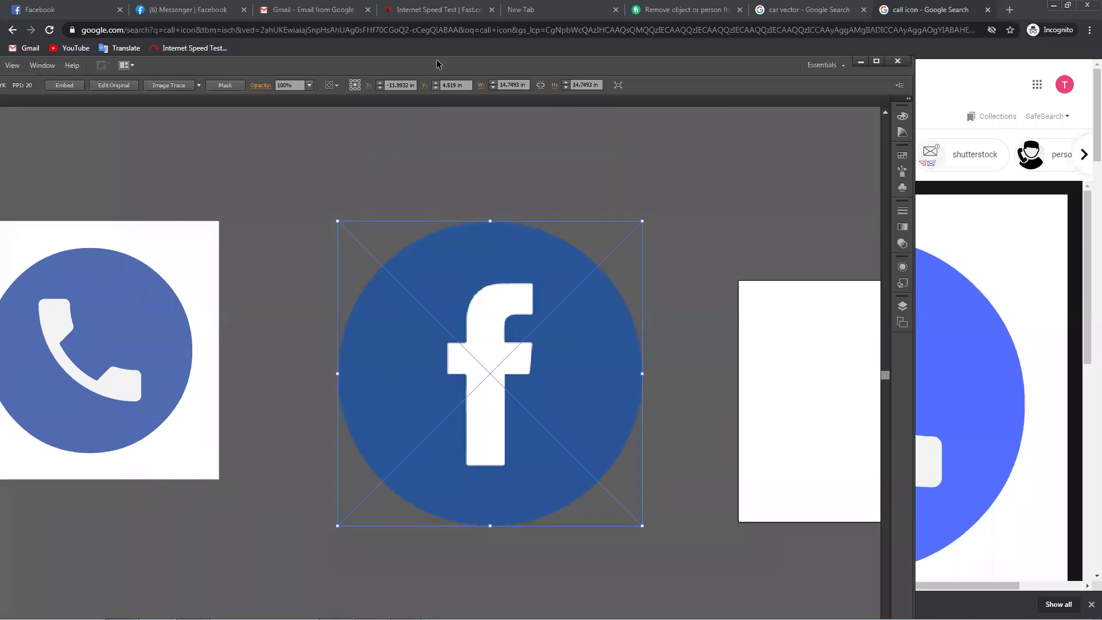
pyautogui.doubleClick(440, 65)
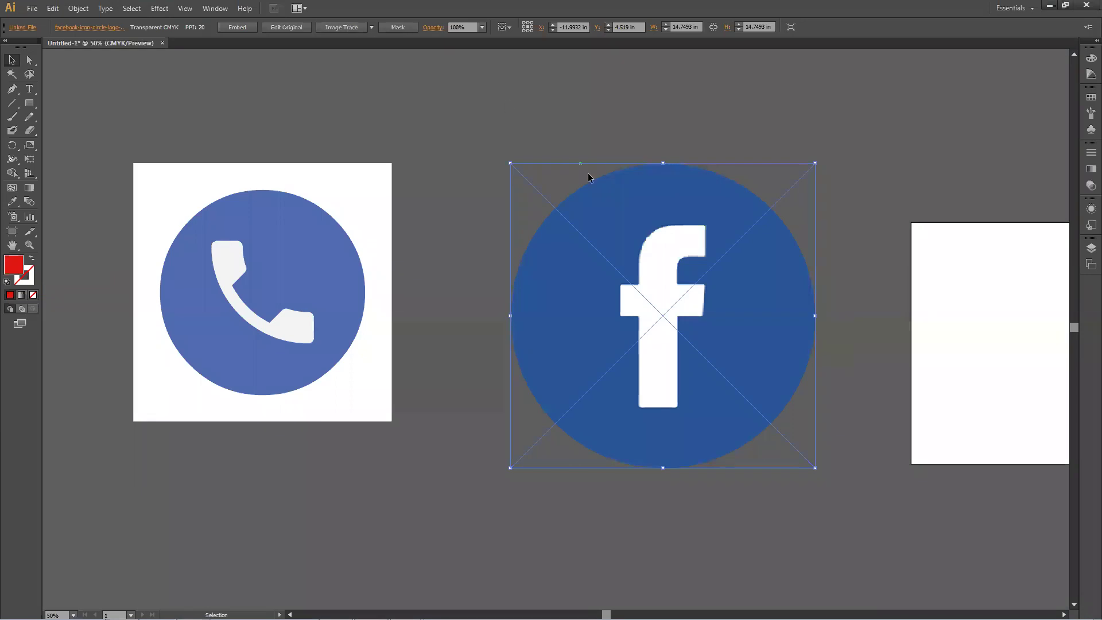
pyautogui.moveTo(556, 288); pyautogui.dragTo(498, 322)
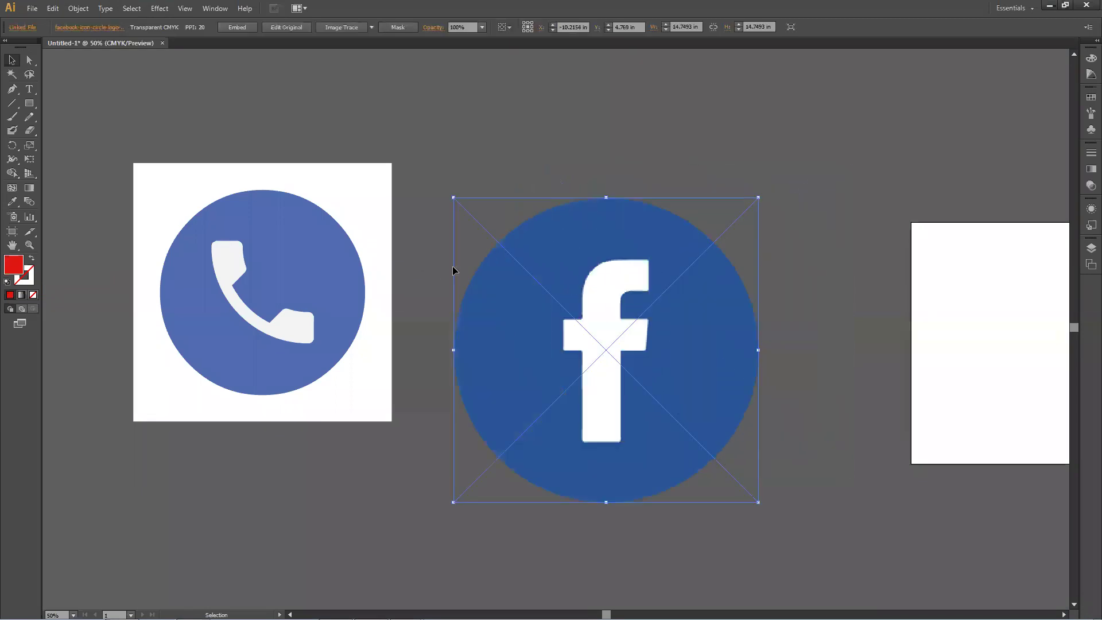
# Step: Trace the Facebook icon with the 16 Colors preset instead of the default one, and move it farther from the call icon
pyautogui.click(345, 28)
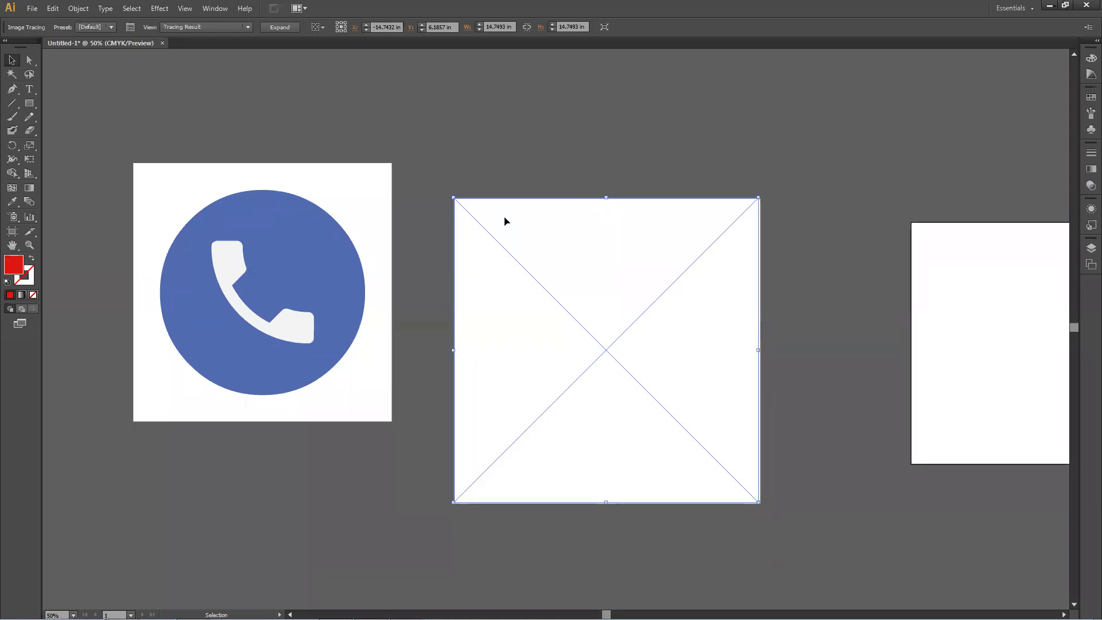
pyautogui.hotkey('ctrl', 'z')
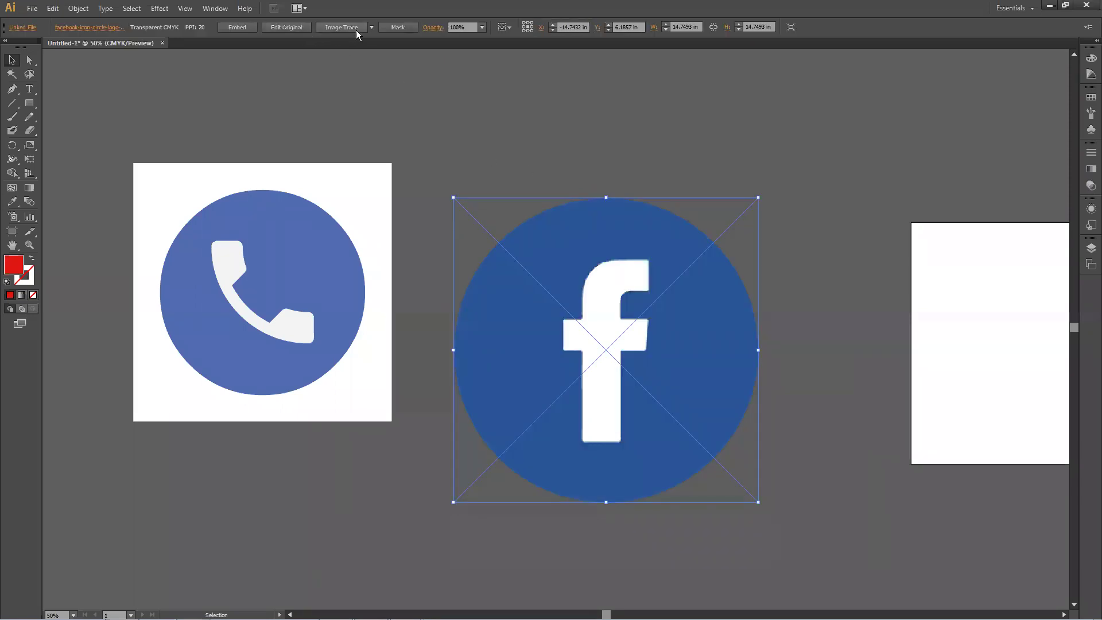
pyautogui.click(372, 27)
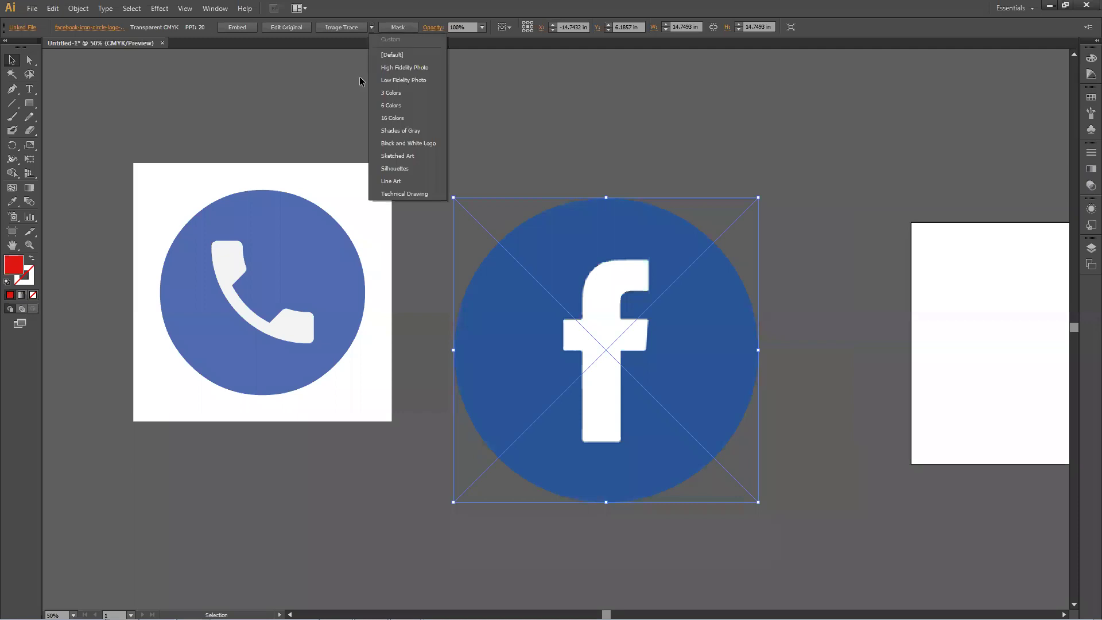
pyautogui.click(394, 118)
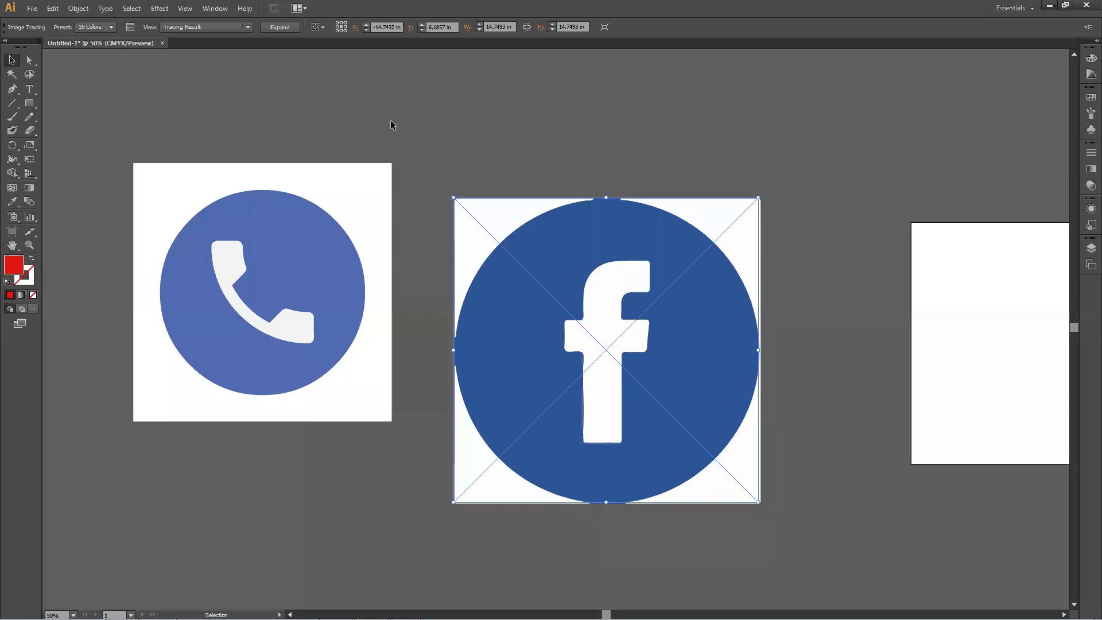
pyautogui.click(512, 167)
pyautogui.click(541, 236)
pyautogui.moveTo(542, 240); pyautogui.dragTo(621, 254)
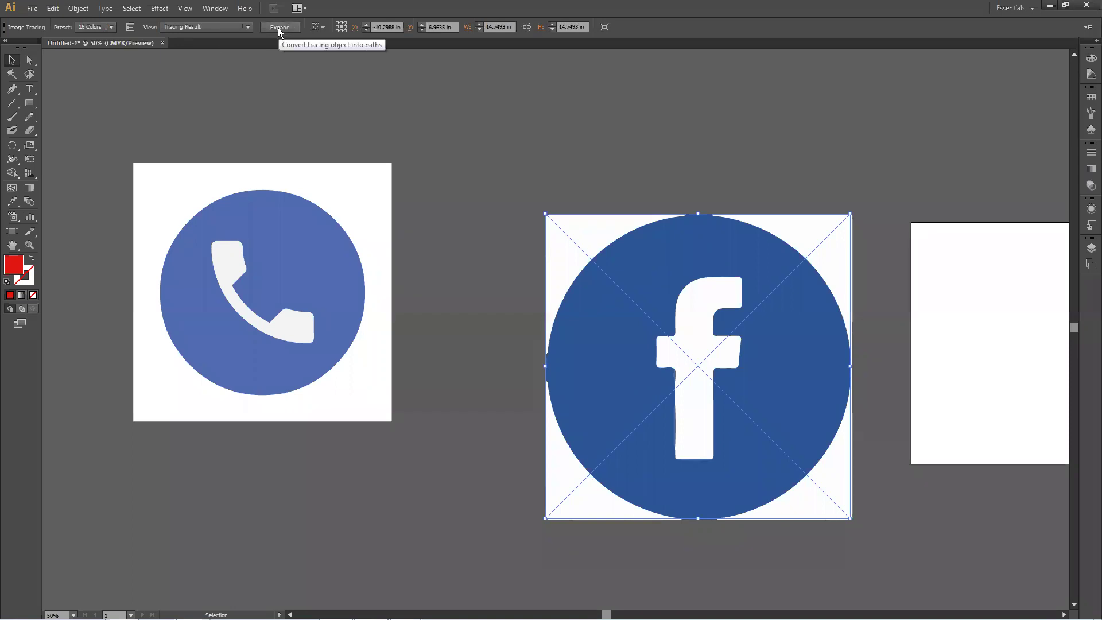
pyautogui.click(278, 28)
pyautogui.rightClick(635, 296)
pyautogui.click(671, 303)
pyautogui.rightClick(644, 291)
pyautogui.click(614, 278)
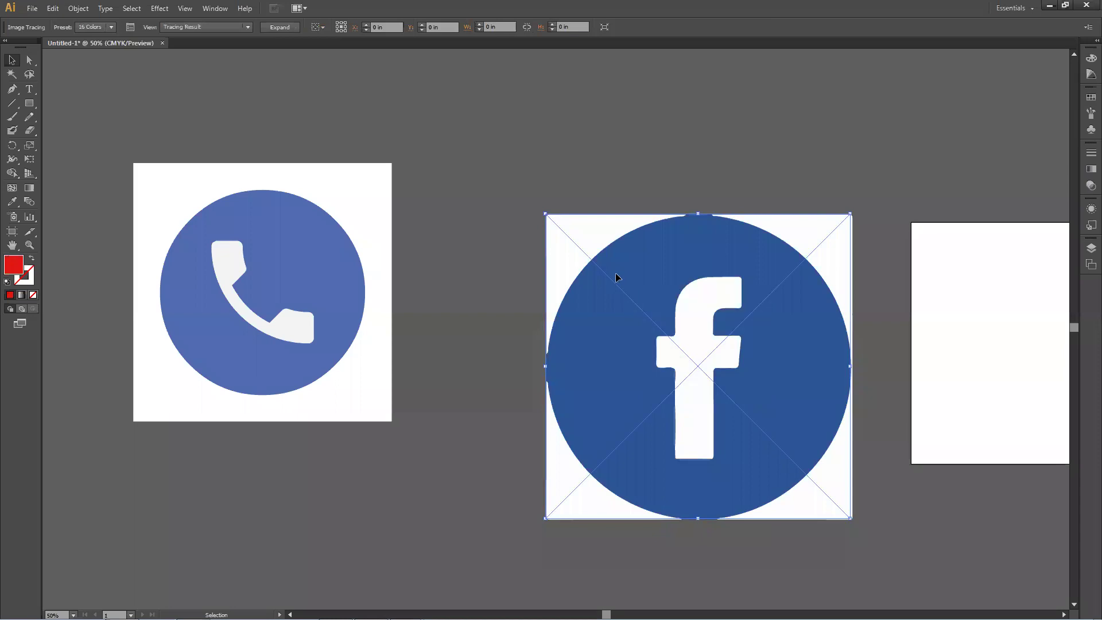
pyautogui.rightClick(641, 265)
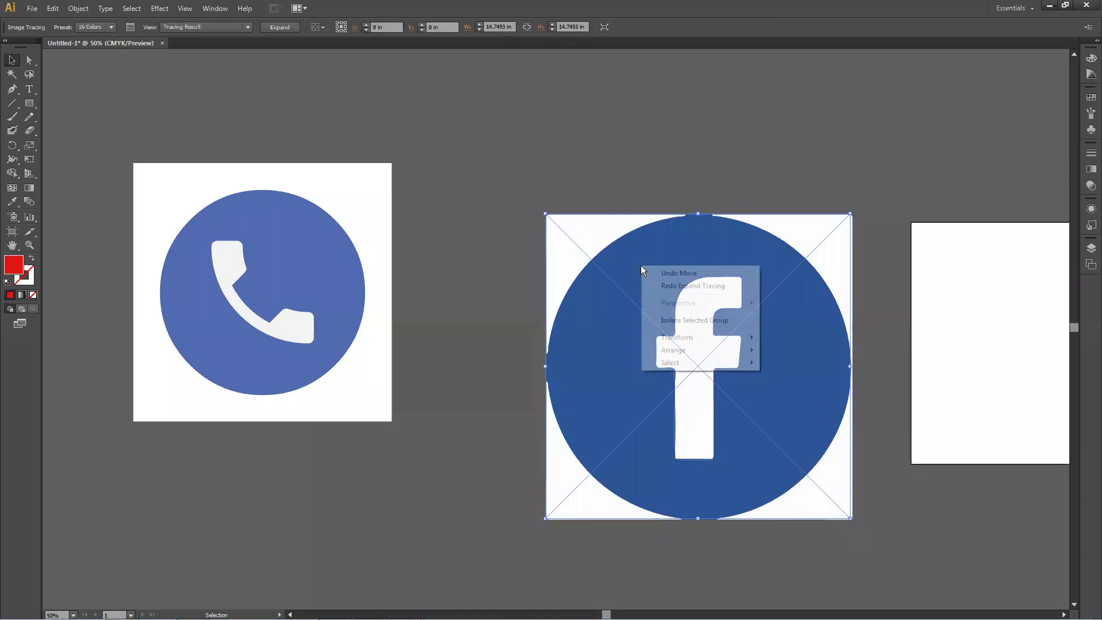
pyautogui.click(487, 231)
# Step: Expand the traced Facebook icon into paths and ungroup the resulting shapes
pyautogui.click(592, 254)
pyautogui.click(280, 27)
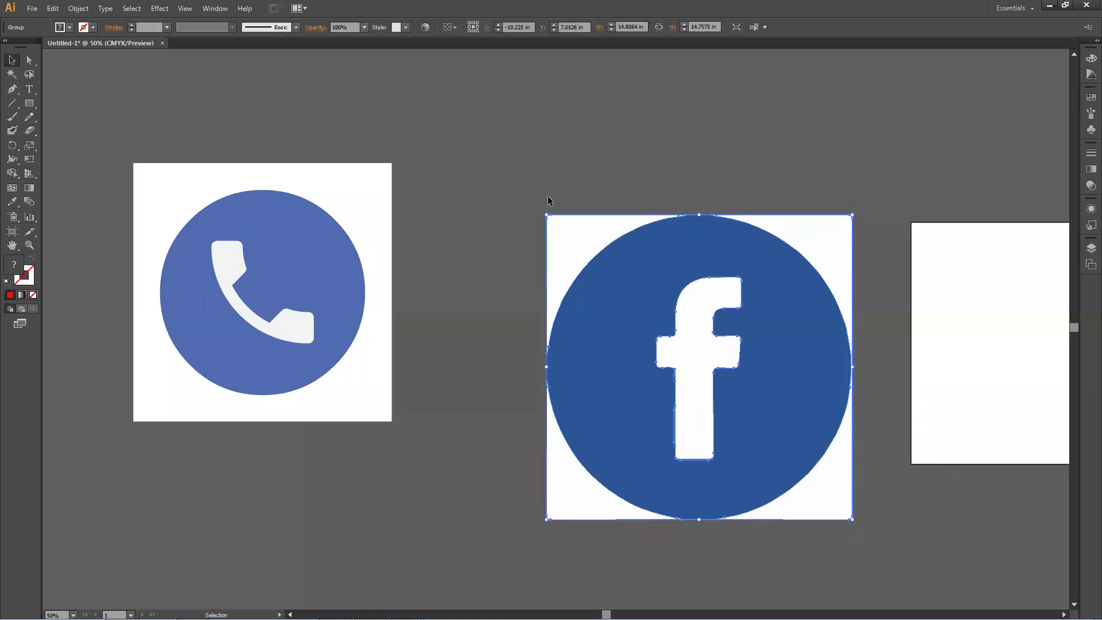
pyautogui.rightClick(612, 275)
pyautogui.click(645, 341)
pyautogui.click(500, 193)
# Step: Pull the white background corner pieces away from the blue Facebook circle and delete them
pyautogui.moveTo(600, 283); pyautogui.dragTo(528, 144)
pyautogui.moveTo(561, 458); pyautogui.dragTo(455, 432)
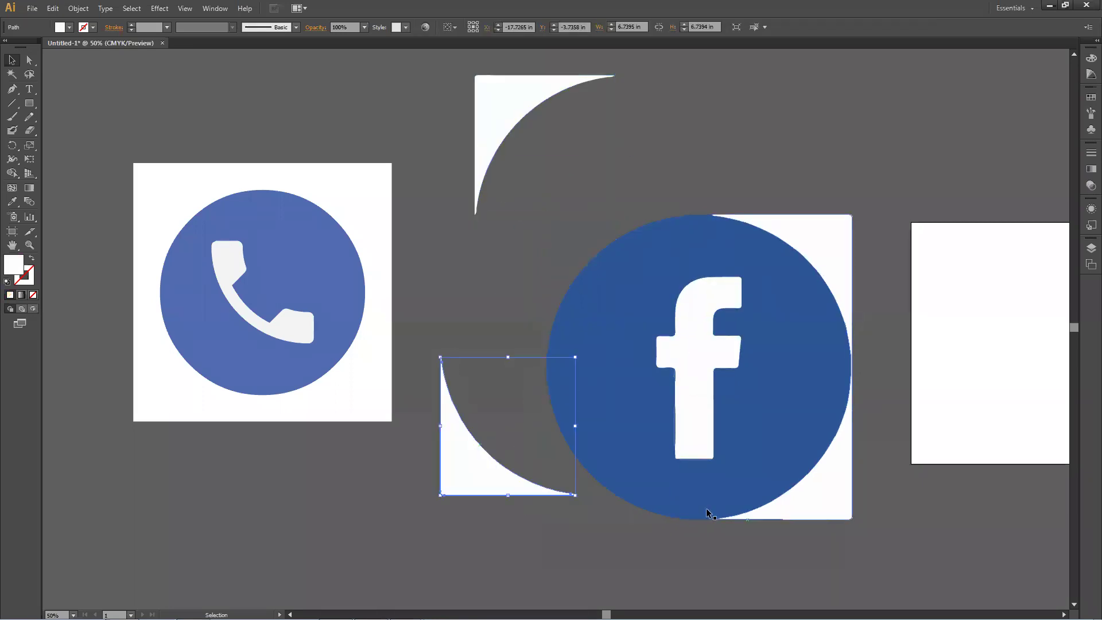
pyautogui.moveTo(757, 333); pyautogui.dragTo(812, 346)
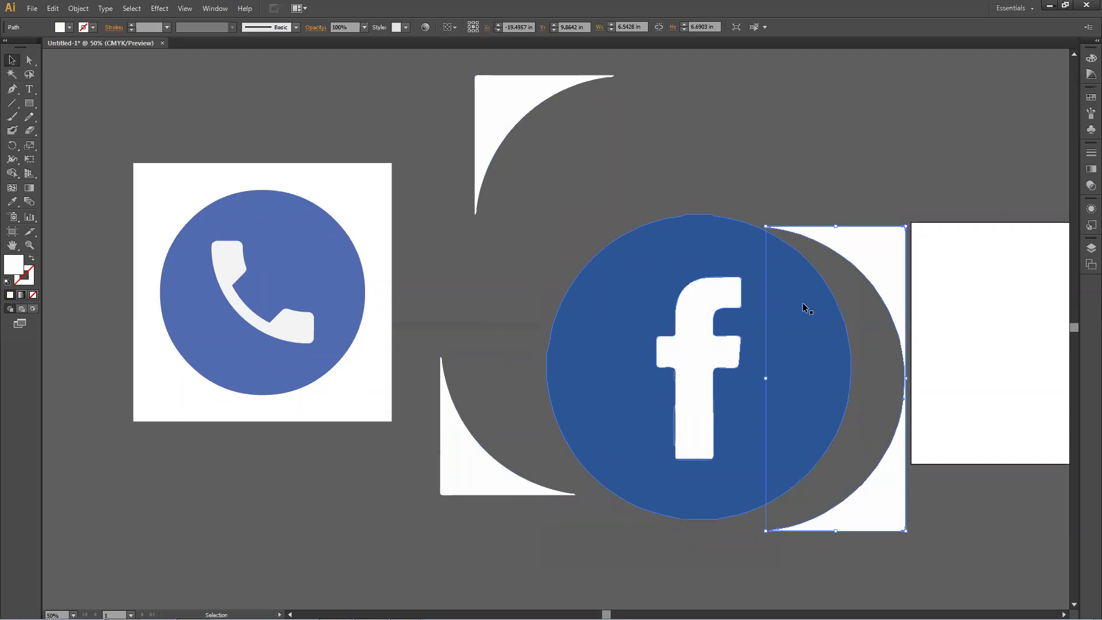
pyautogui.press('Delete')
pyautogui.click(453, 458)
pyautogui.press('Delete')
pyautogui.click(503, 124)
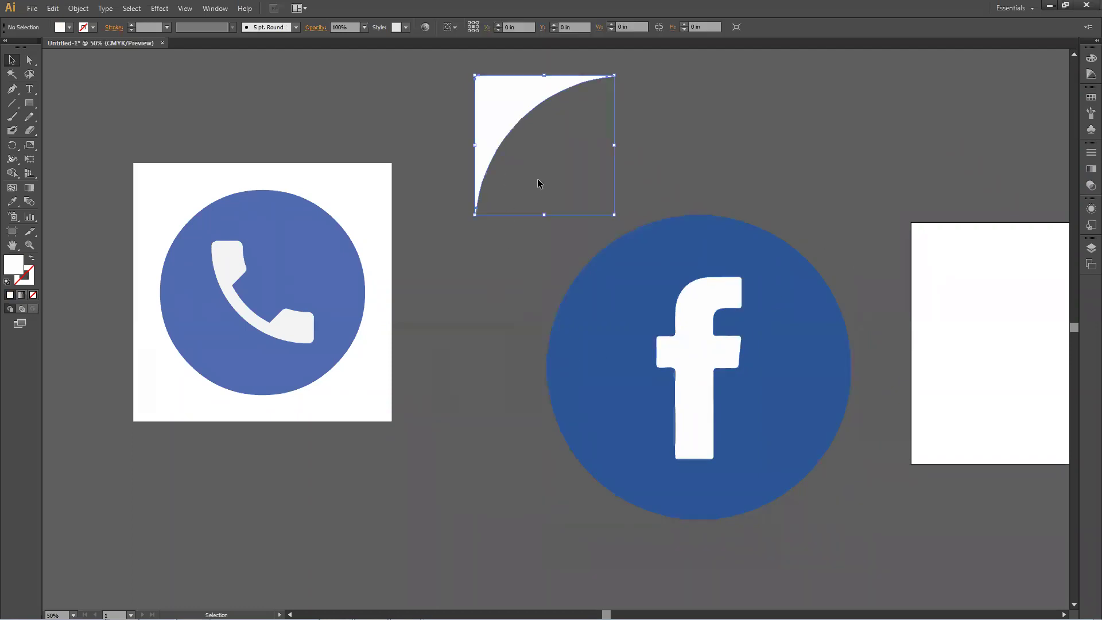
pyautogui.press('Delete')
# Step: Move the white letter f out of the blue circle into the empty area above the call icon and circle
pyautogui.moveTo(689, 352); pyautogui.dragTo(502, 147)
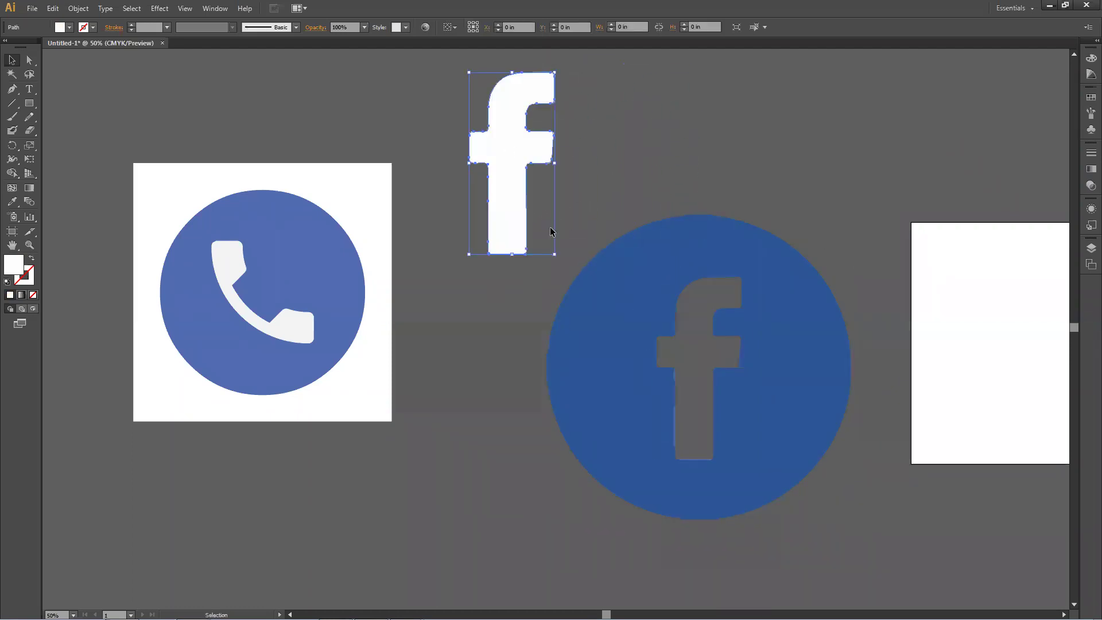
# Step: Fill the white letter f with orange-red and move it back into the cutout of the blue Facebook circle
pyautogui.moveTo(519, 204); pyautogui.dragTo(513, 299)
pyautogui.click(68, 27)
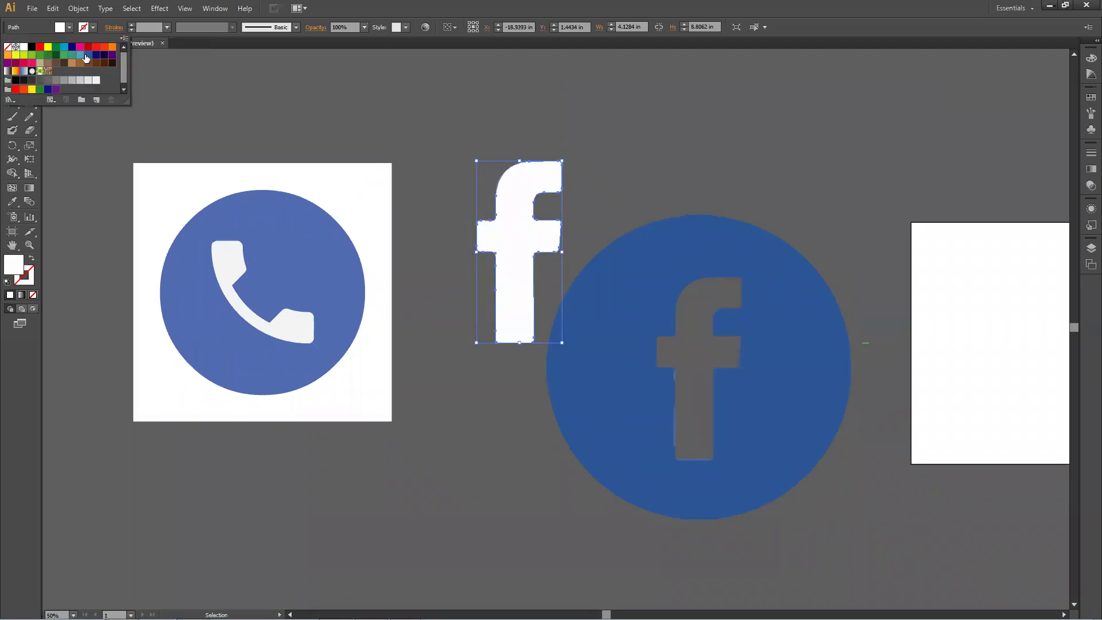
pyautogui.click(104, 47)
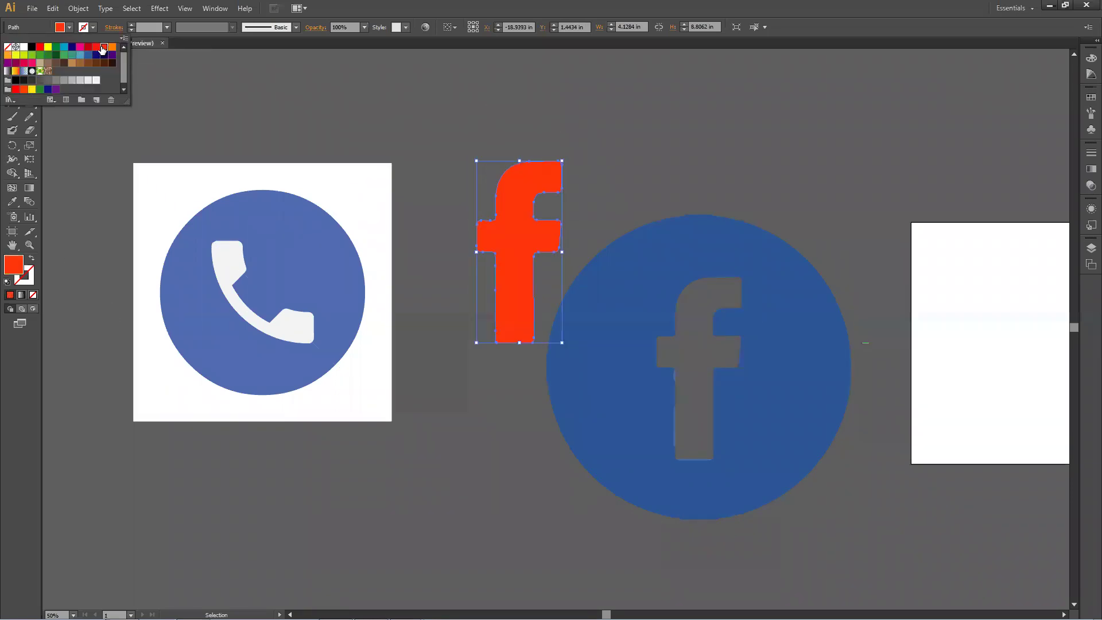
pyautogui.click(507, 235)
pyautogui.moveTo(687, 352); pyautogui.dragTo(683, 351)
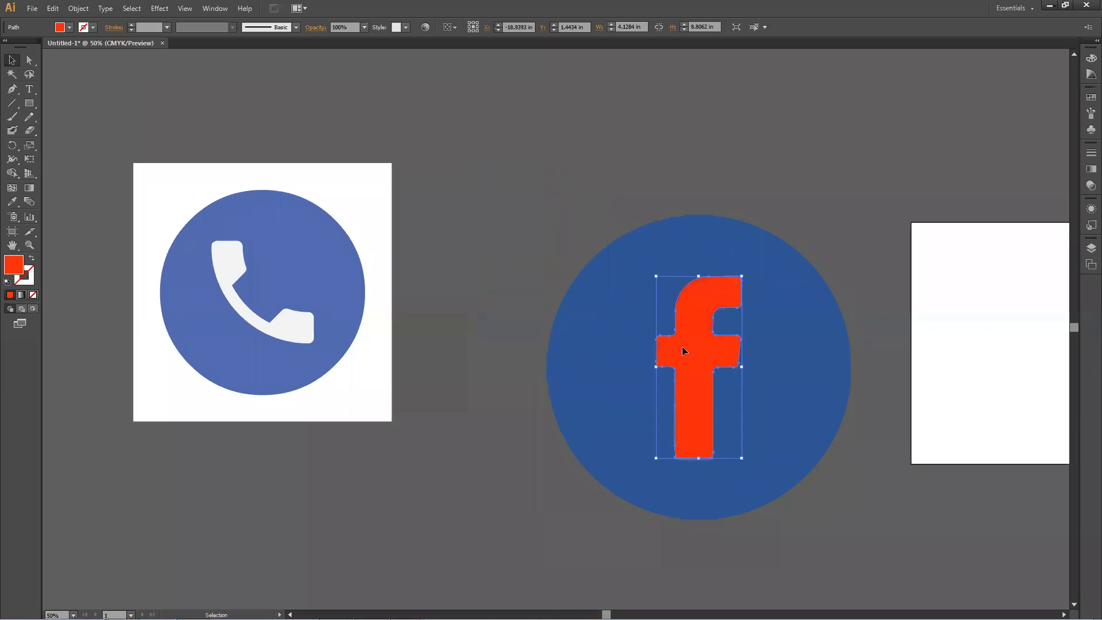
pyautogui.click(498, 239)
# Step: Trace the call icon image with the 16 Colors preset and shift the tracing slightly on the canvas
pyautogui.moveTo(327, 319); pyautogui.dragTo(474, 301)
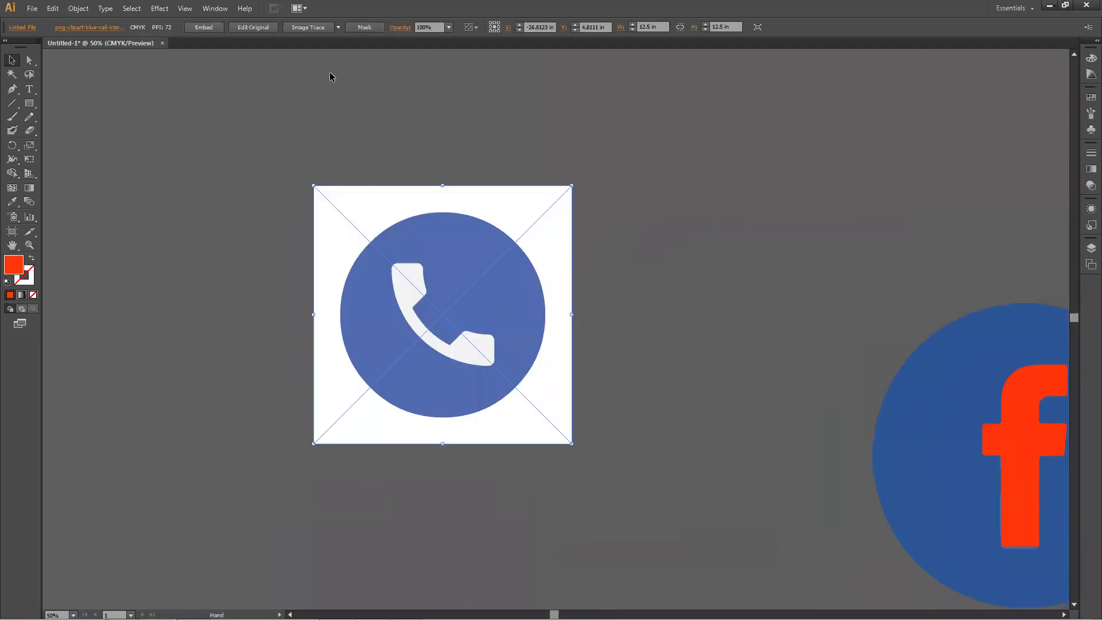
pyautogui.click(338, 27)
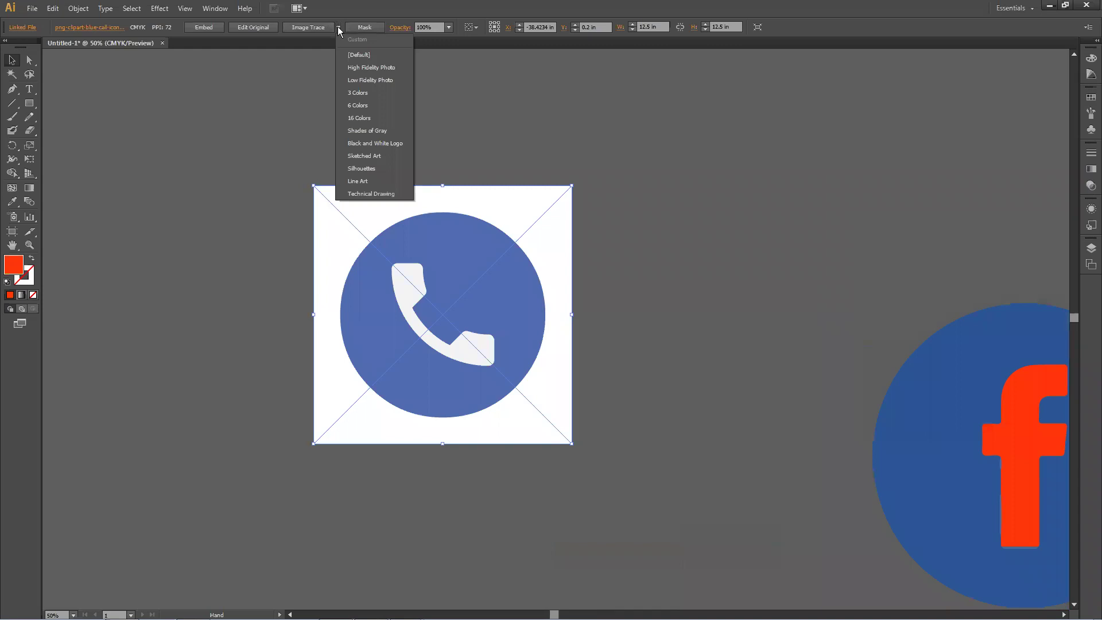
pyautogui.click(363, 119)
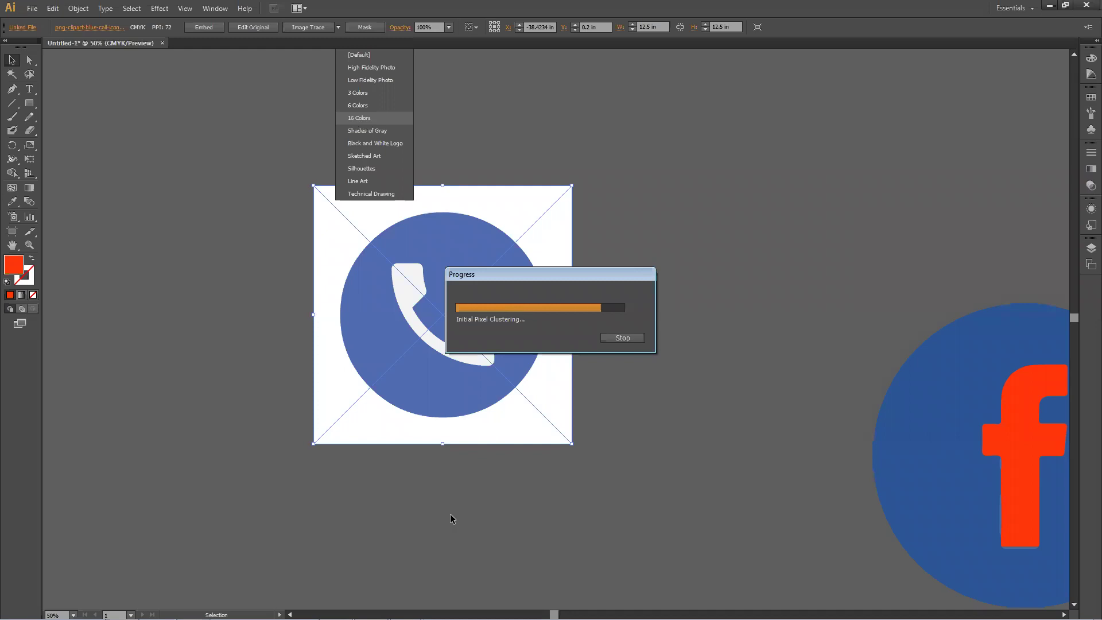
pyautogui.moveTo(507, 352); pyautogui.dragTo(525, 364)
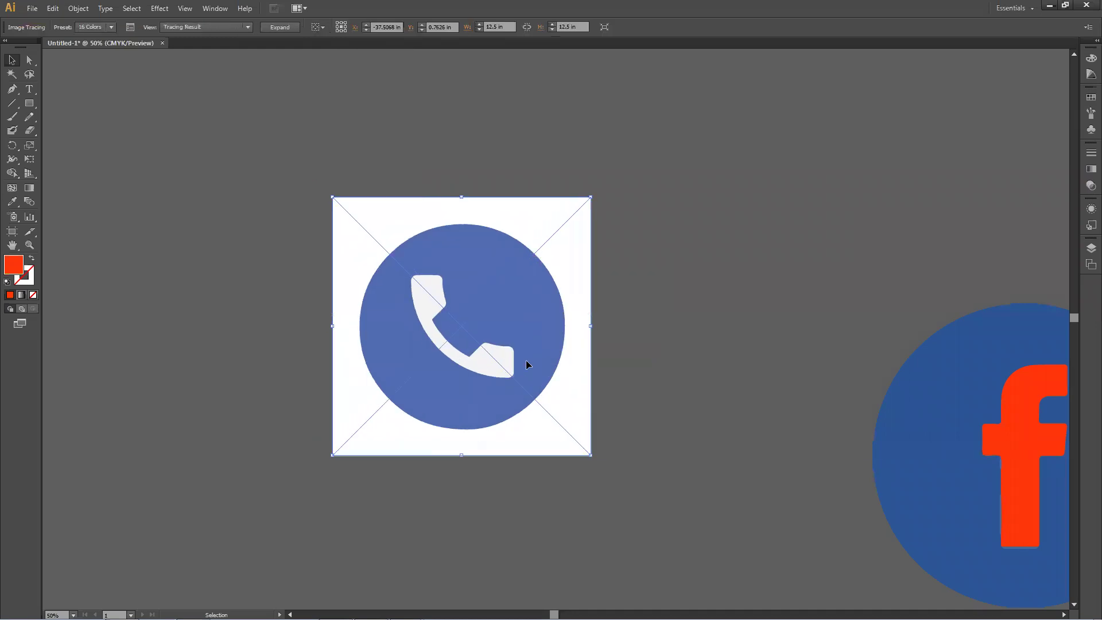
# Step: Expand the traced call icon into paths and ungroup the resulting shapes
pyautogui.click(281, 27)
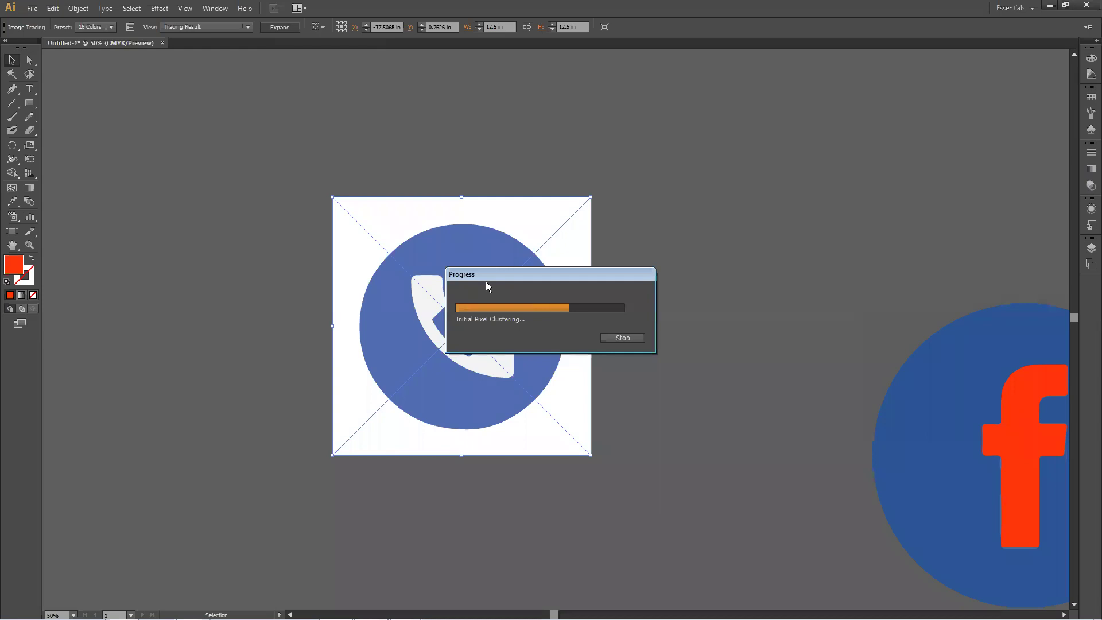
pyautogui.rightClick(464, 269)
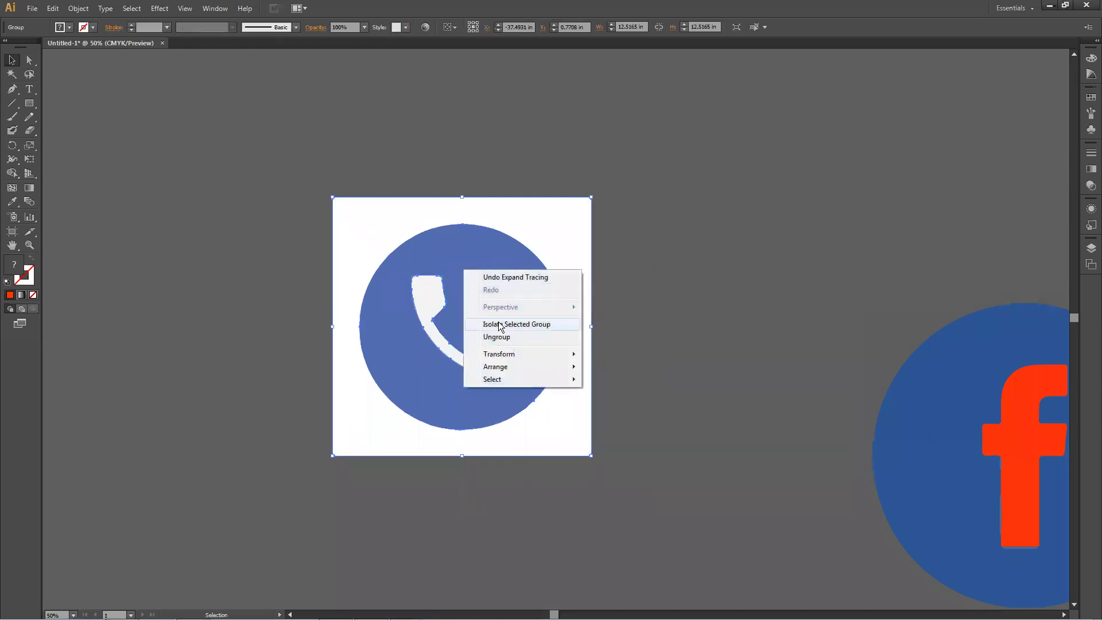
pyautogui.click(494, 337)
pyautogui.click(570, 346)
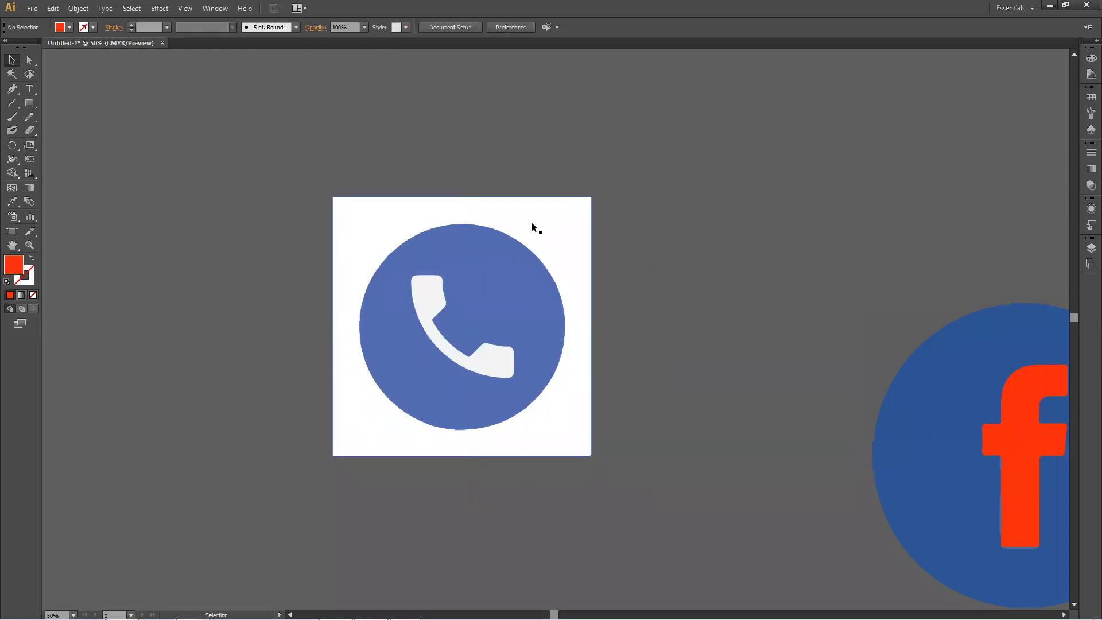
# Step: Move the call icon's white background frame, white handset and blue circle apart into separate pieces
pyautogui.moveTo(845, 168); pyautogui.dragTo(710, 244)
pyautogui.click(567, 408)
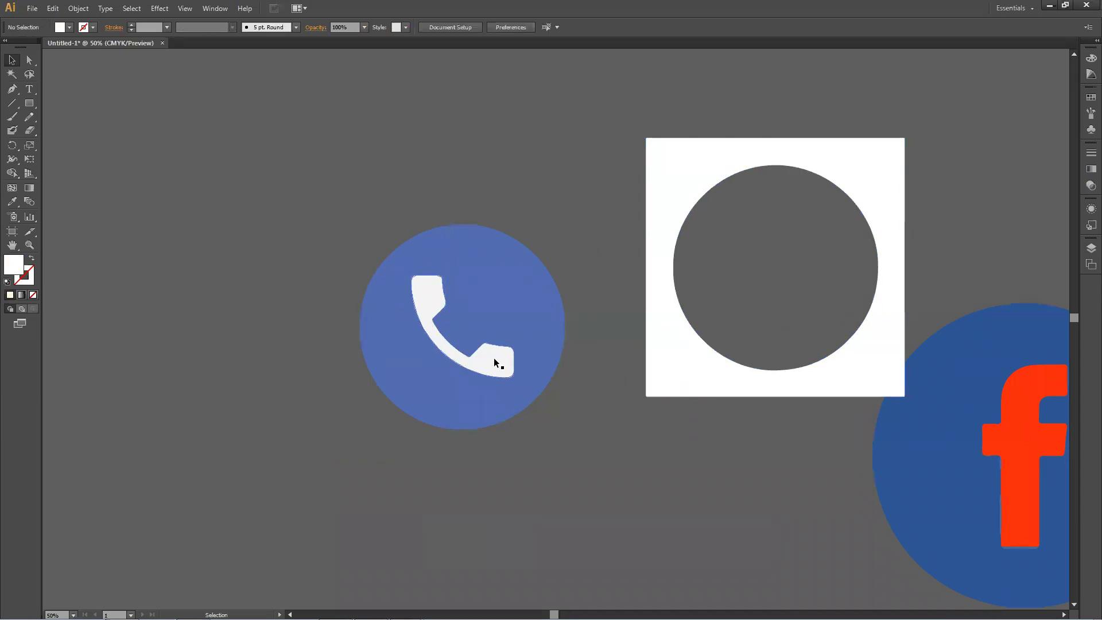
pyautogui.moveTo(519, 351); pyautogui.dragTo(307, 284)
pyautogui.moveTo(475, 364); pyautogui.dragTo(472, 191)
pyautogui.click(339, 315)
pyautogui.moveTo(339, 316); pyautogui.dragTo(265, 317)
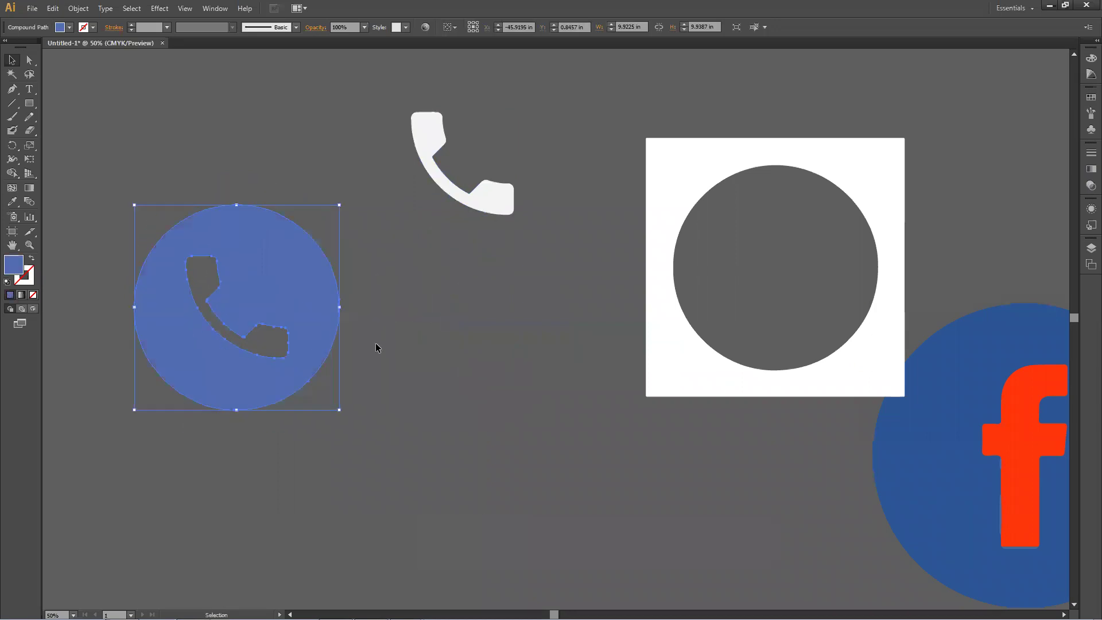
pyautogui.click(376, 343)
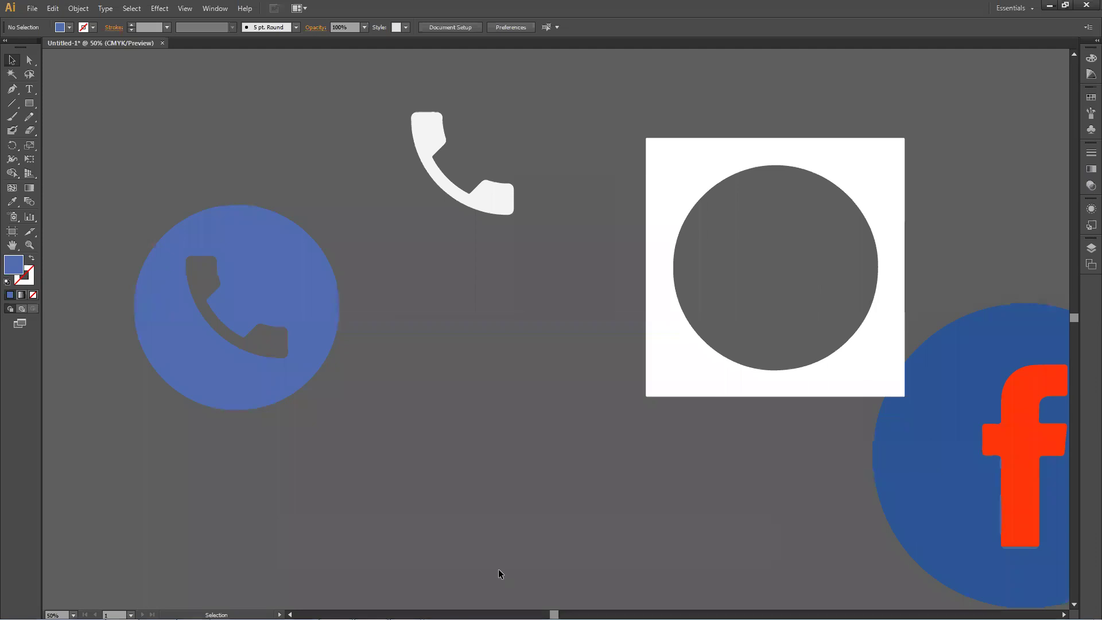
# Step: Reposition the white handset higher in the empty area and move the blue circle closer to it
pyautogui.moveTo(500, 208); pyautogui.dragTo(477, 273)
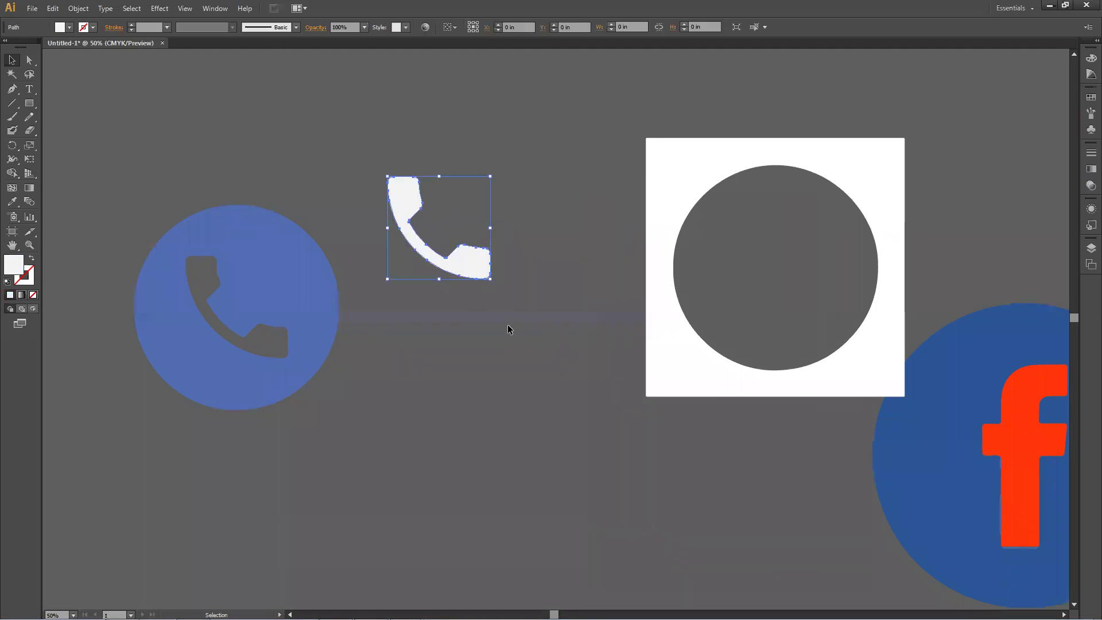
pyautogui.moveTo(466, 270); pyautogui.dragTo(507, 184)
pyautogui.click(379, 369)
pyautogui.click(309, 291)
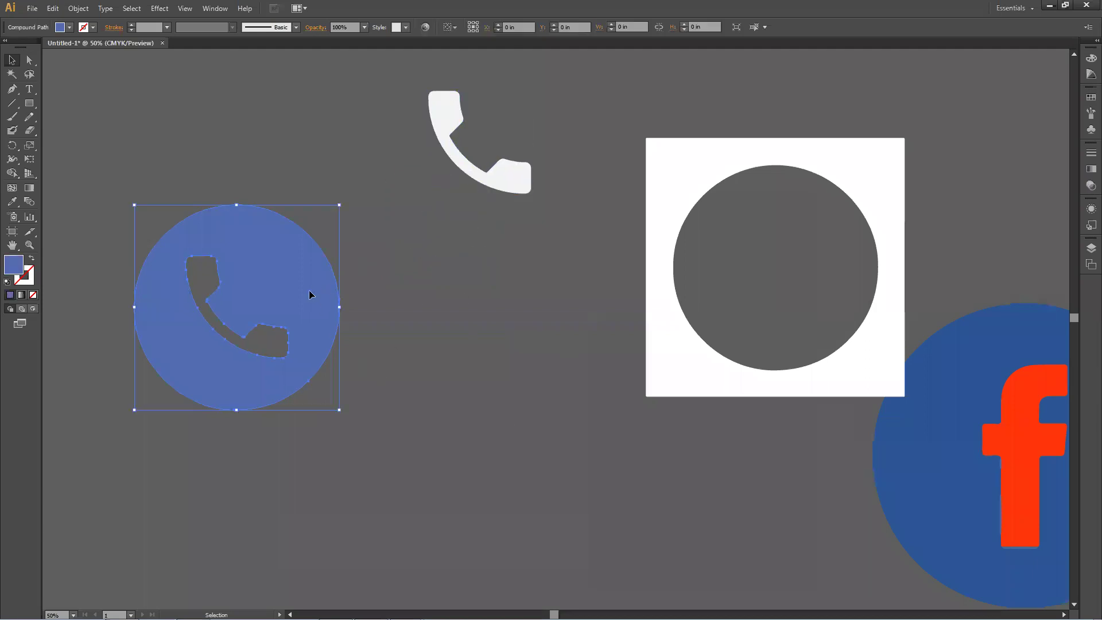
pyautogui.moveTo(308, 294); pyautogui.dragTo(390, 239)
pyautogui.click(480, 305)
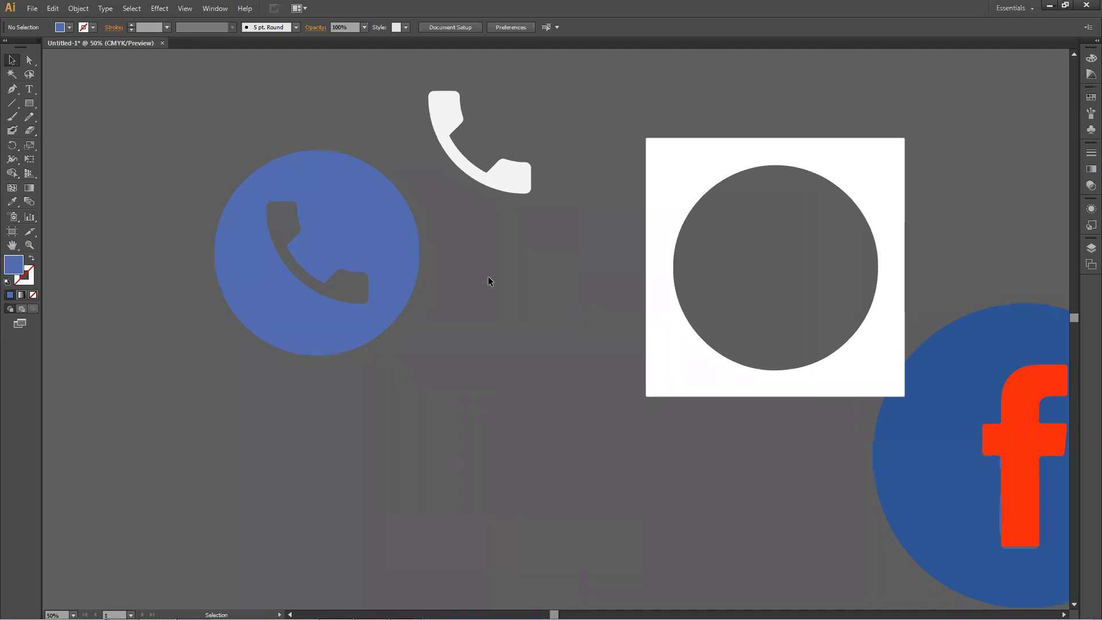
# Step: Move the blue call circle and resize it freely to about 9.4 by 9.5 in
pyautogui.moveTo(357, 256); pyautogui.dragTo(320, 229)
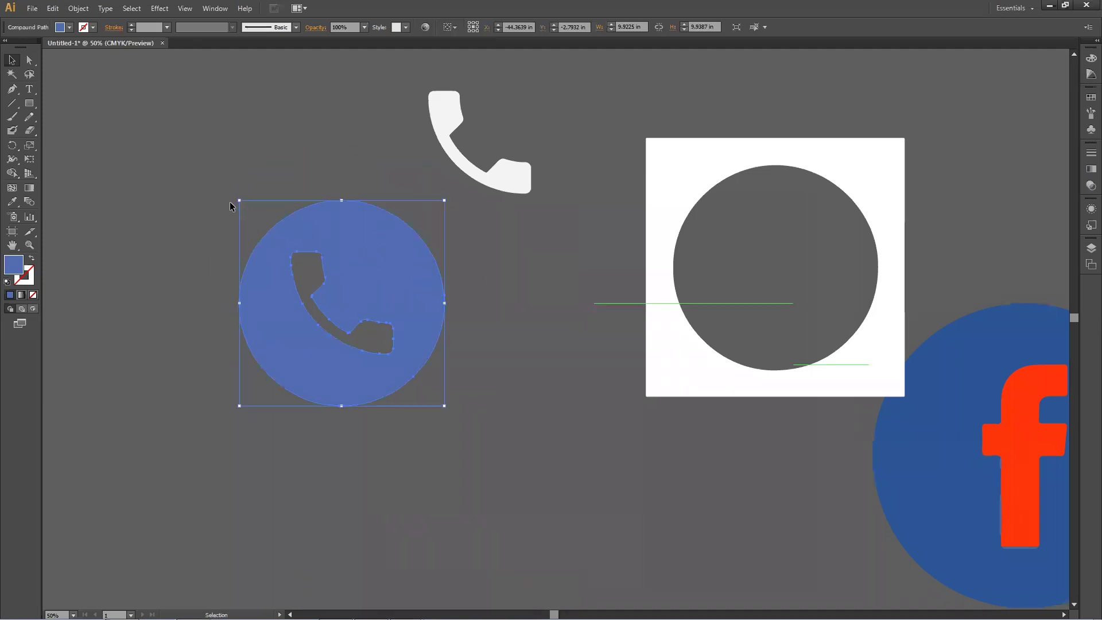
pyautogui.moveTo(240, 201); pyautogui.dragTo(236, 280)
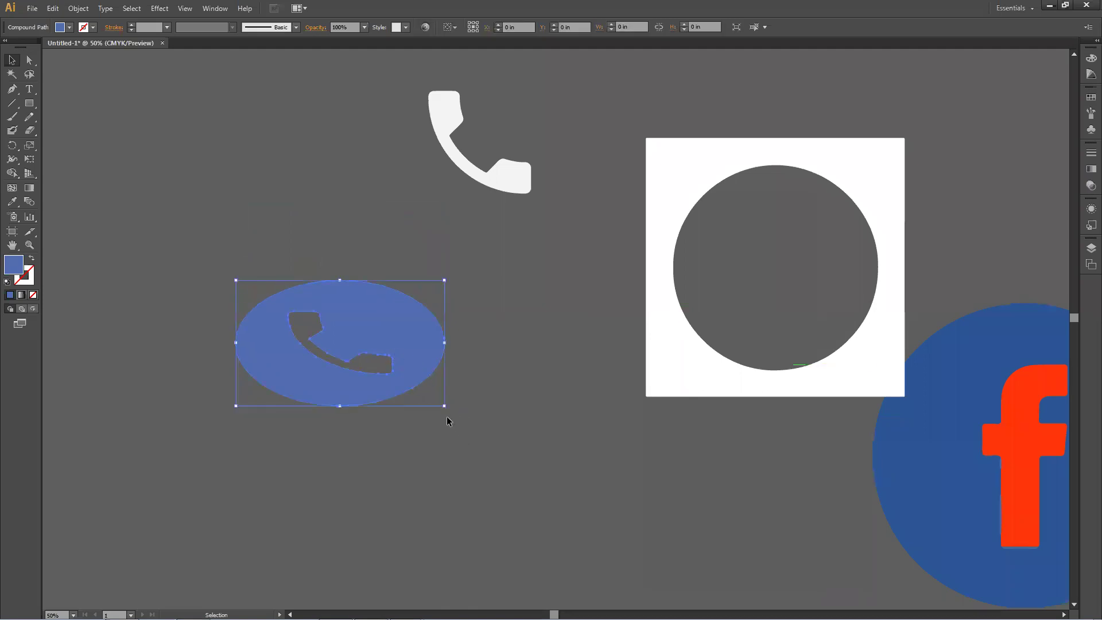
pyautogui.moveTo(442, 406); pyautogui.dragTo(435, 472)
pyautogui.moveTo(386, 406); pyautogui.dragTo(355, 317)
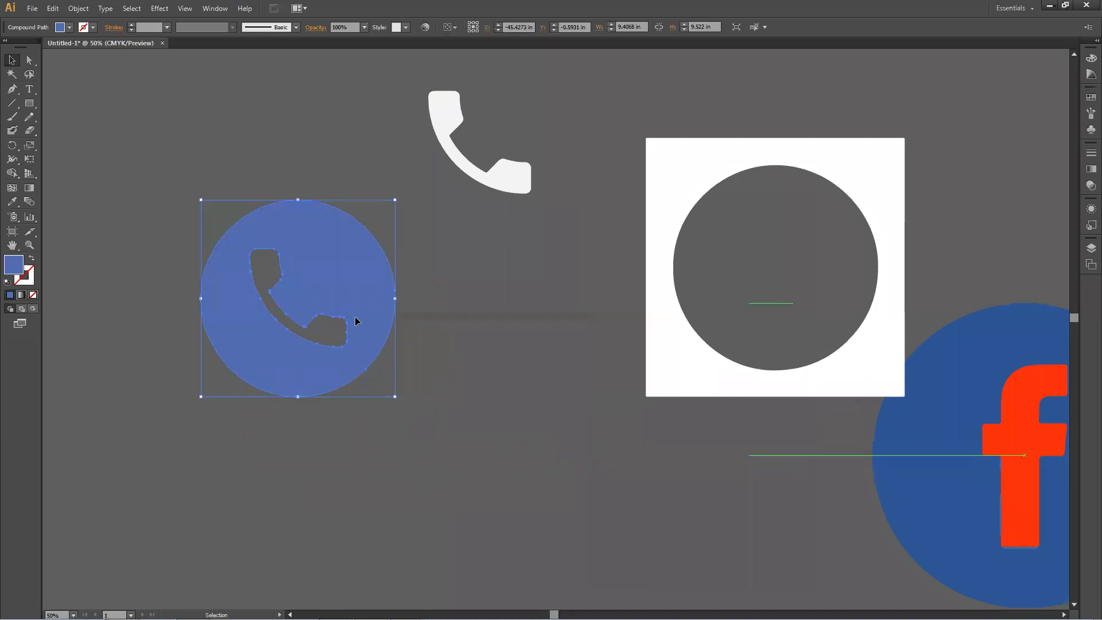
pyautogui.click(456, 307)
# Step: Move the white handset so it overlaps the upper edge of the blue call circle
pyautogui.scroll(3, 457, 302)
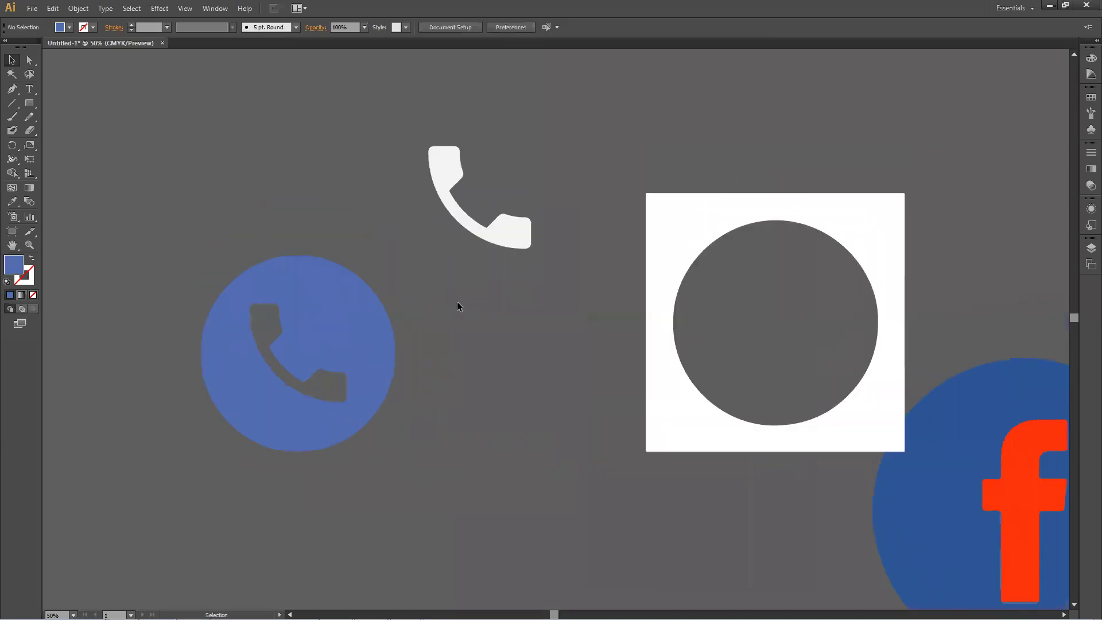
pyautogui.moveTo(499, 293); pyautogui.dragTo(402, 384)
pyautogui.click(446, 395)
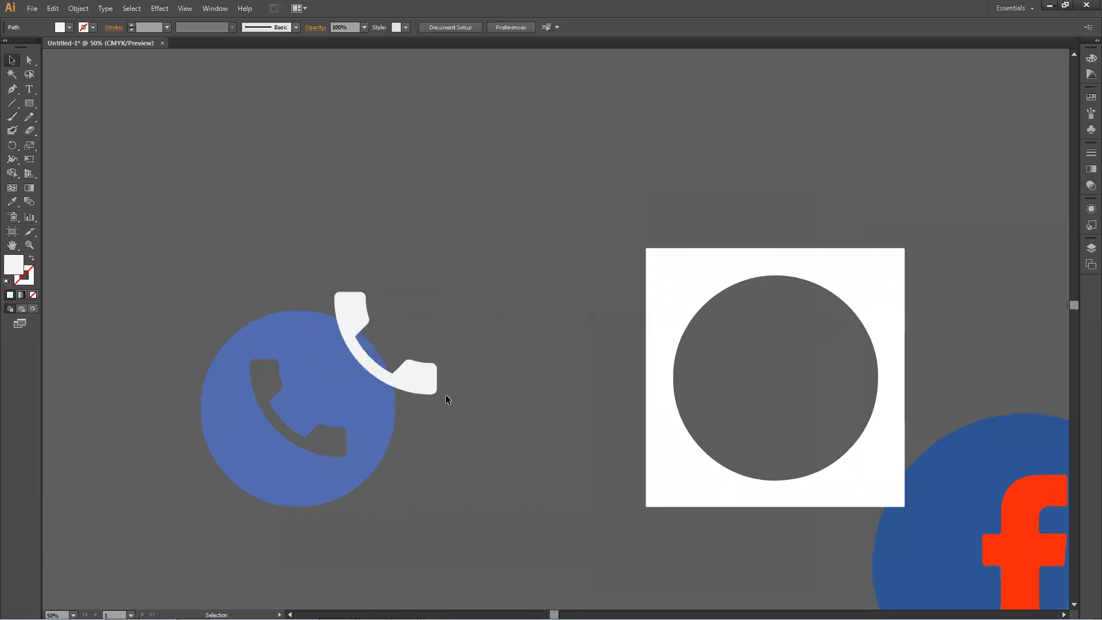
# Step: Delete all the call and Facebook icon shapes beside the artboard
pyautogui.moveTo(400, 392); pyautogui.dragTo(584, 224)
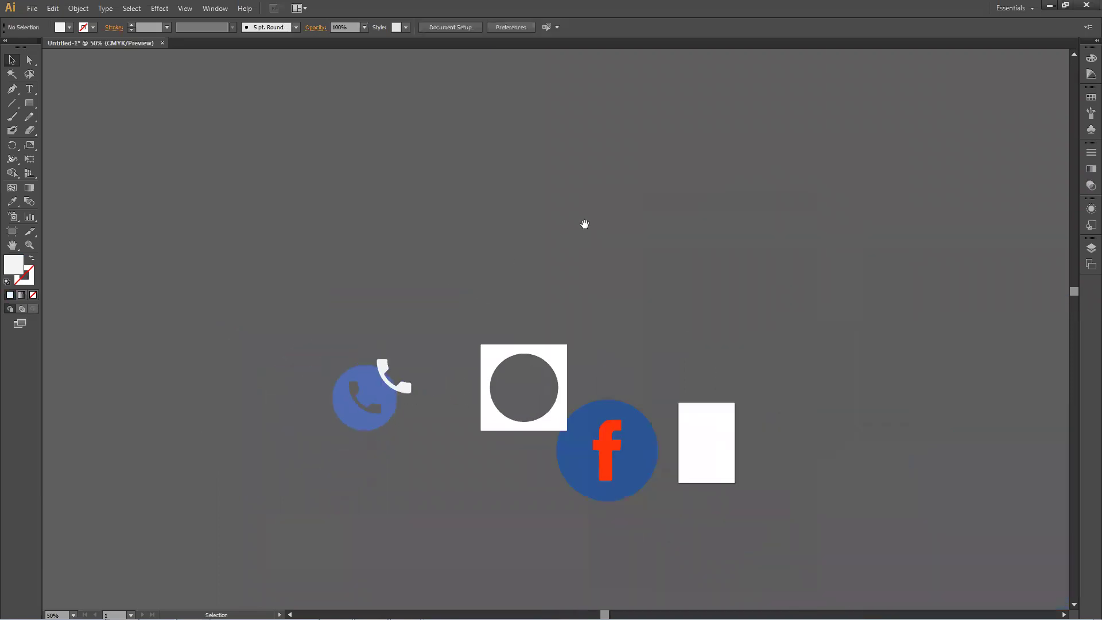
pyautogui.hotkey('ctrl', '-')
pyautogui.hotkey('ctrl', '-')
pyautogui.hotkey('ctrl', '-')
pyautogui.moveTo(330, 290); pyautogui.dragTo(705, 501)
pyautogui.press('Delete')
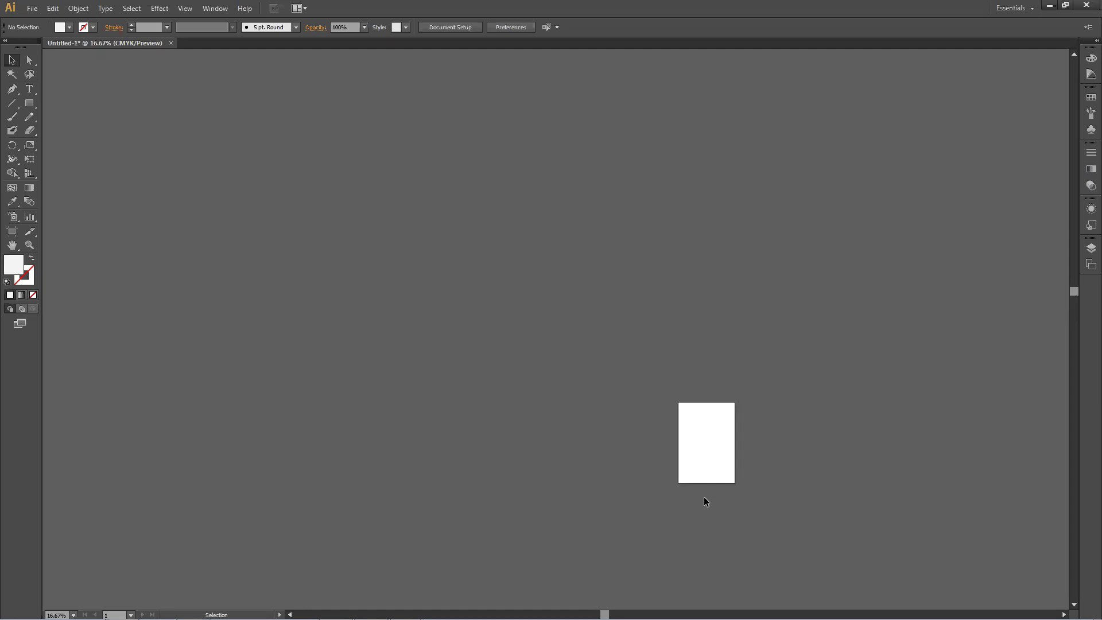
# Step: Place the downloaded blue call icon PNG from the browser's downloads into the Illustrator document beside the empty artboard
pyautogui.moveTo(1079, 618)
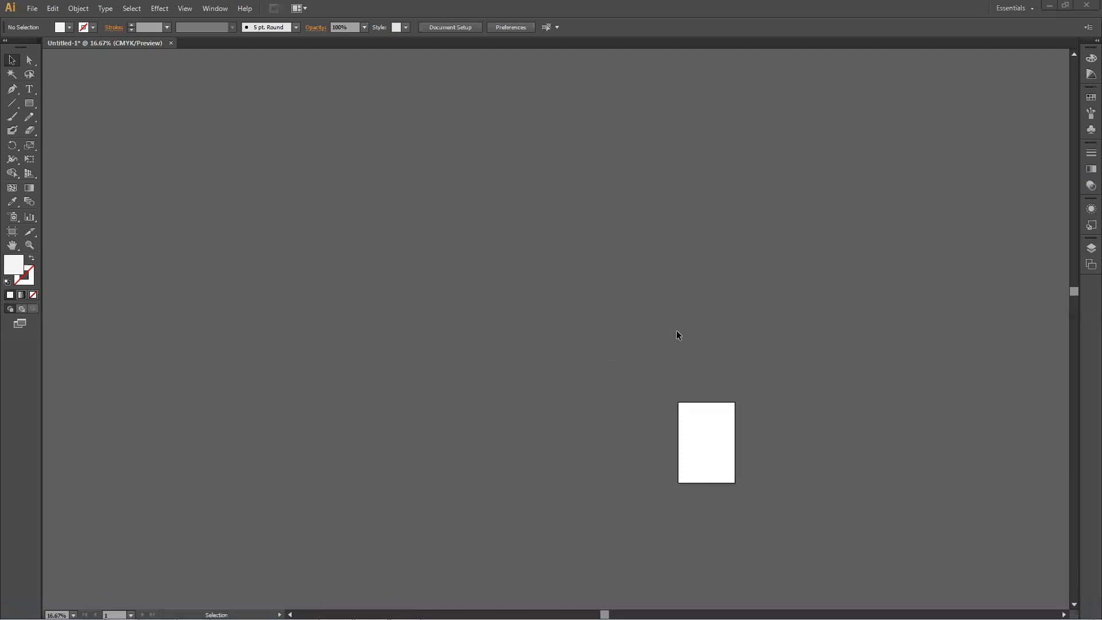
pyautogui.moveTo(539, 253); pyautogui.dragTo(411, 194)
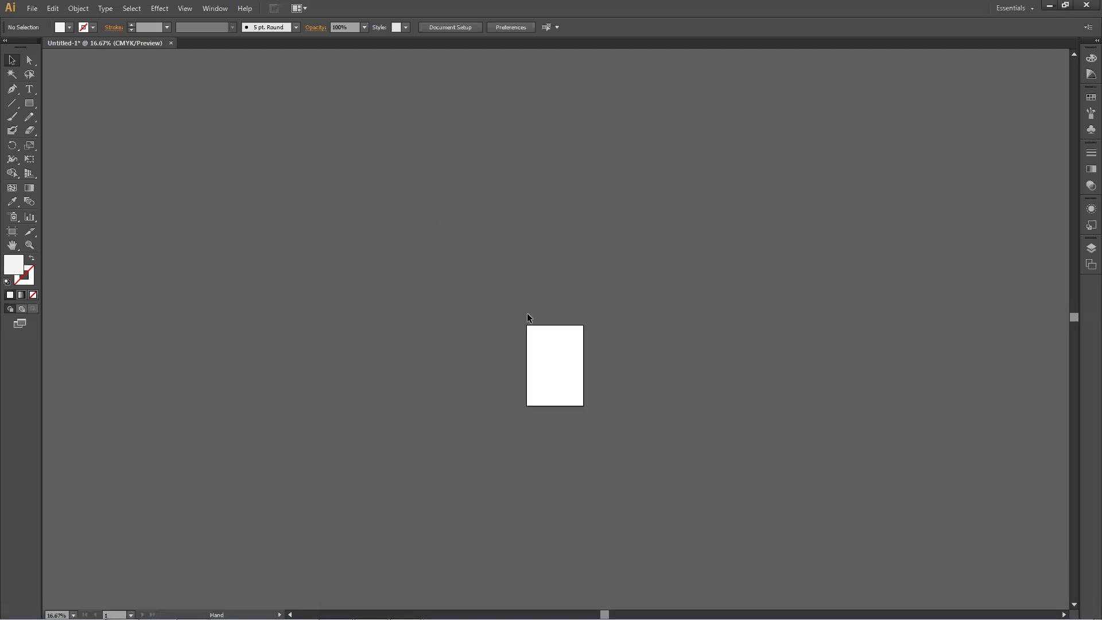
pyautogui.scroll(2, 528, 318)
pyautogui.moveTo(555, 406); pyautogui.dragTo(524, 342)
pyautogui.scroll(2, 524, 343)
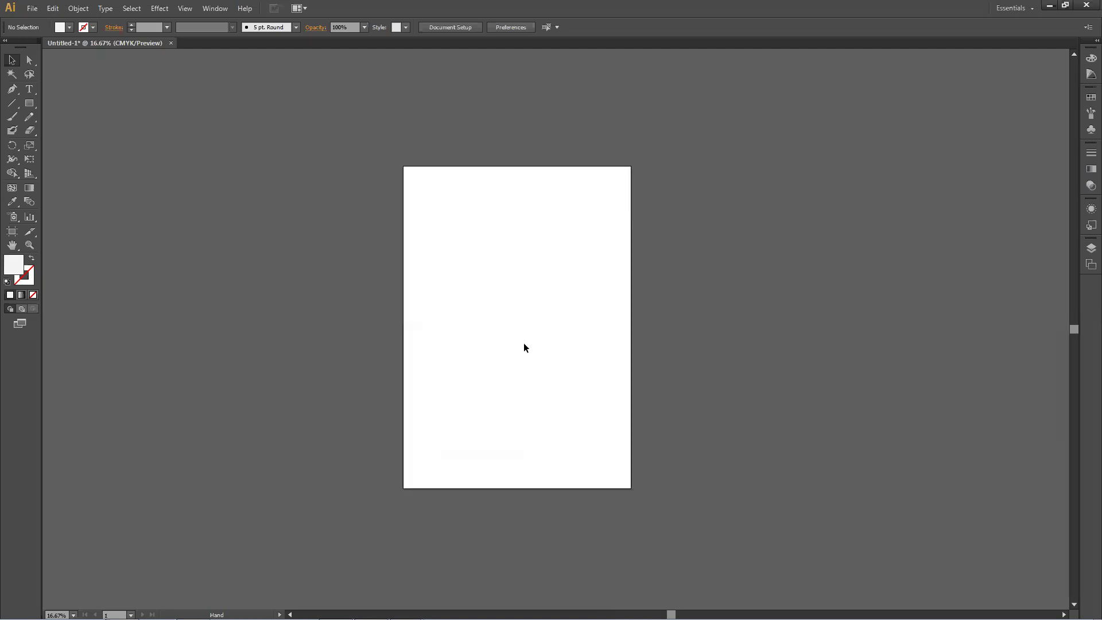
pyautogui.doubleClick(674, 10)
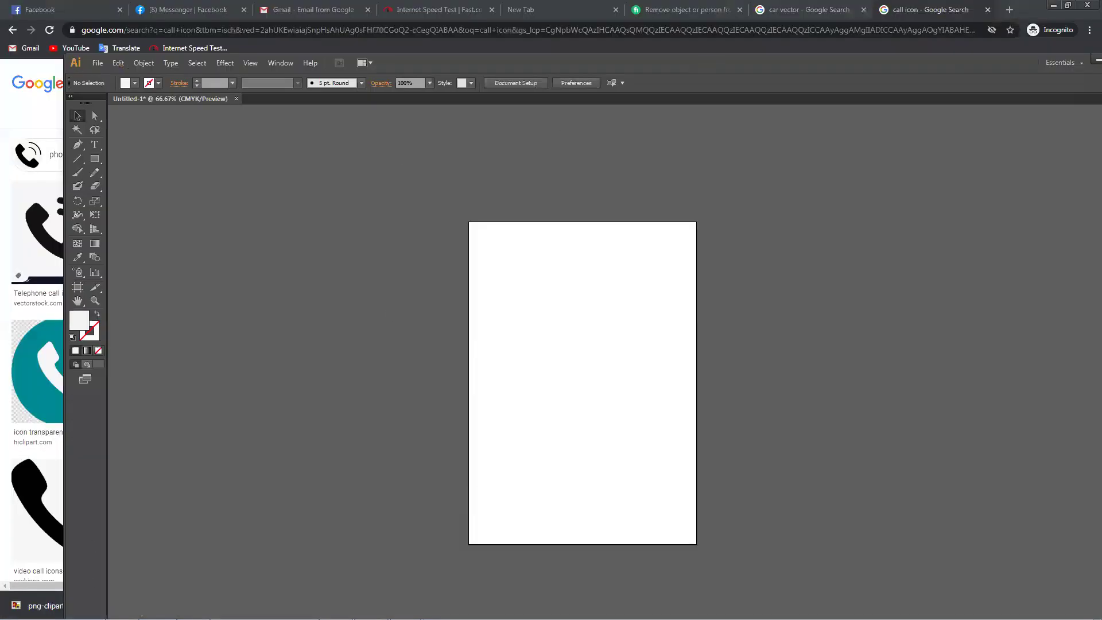
pyautogui.moveTo(34, 600); pyautogui.dragTo(285, 325)
pyautogui.click(648, 293)
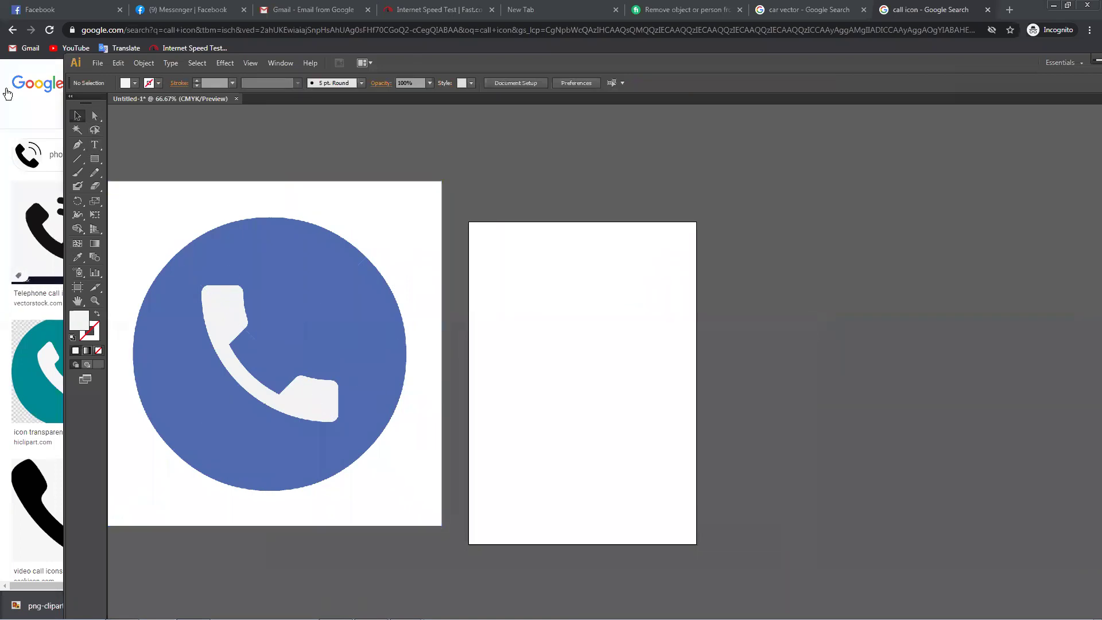
# Step: Switch to the browser and search Google Images for "ins icon png"
pyautogui.click(7, 94)
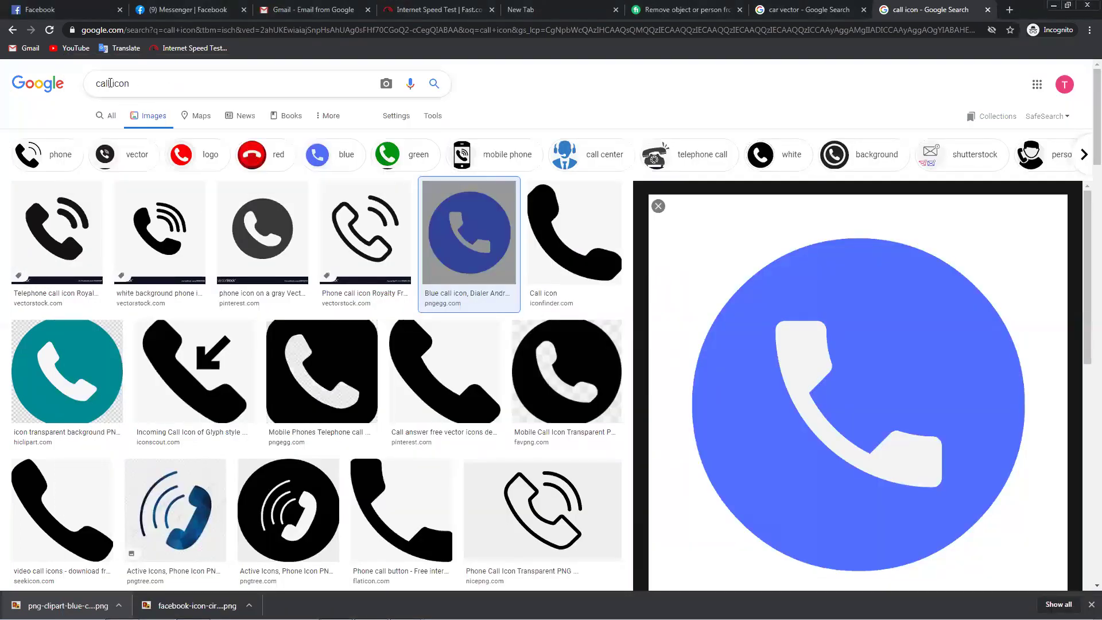
pyautogui.doubleClick(110, 84)
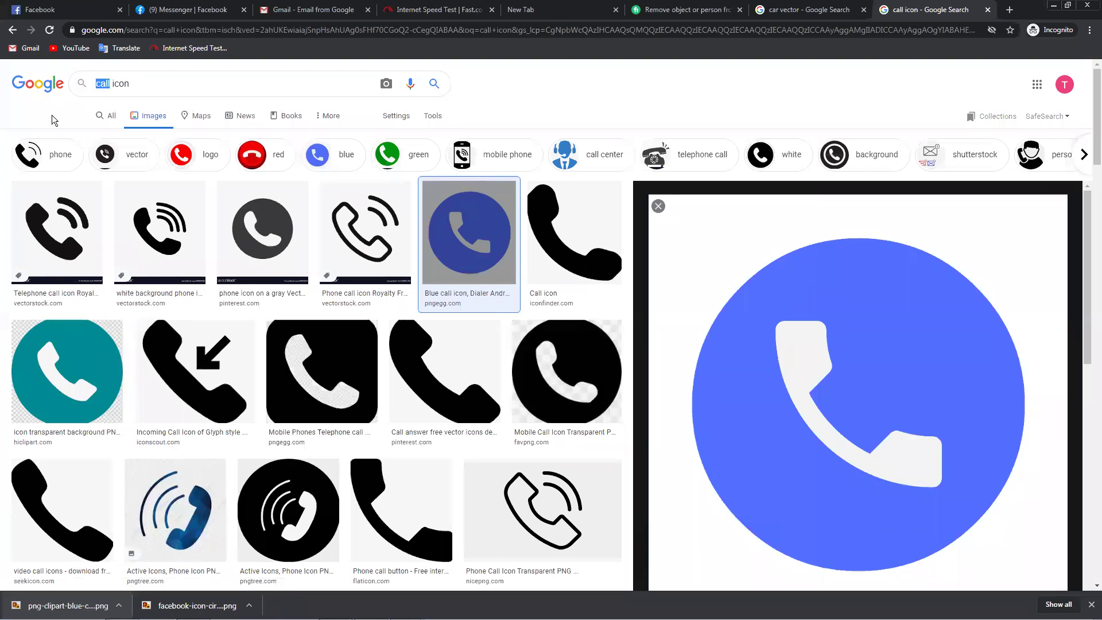
pyautogui.write('ins')
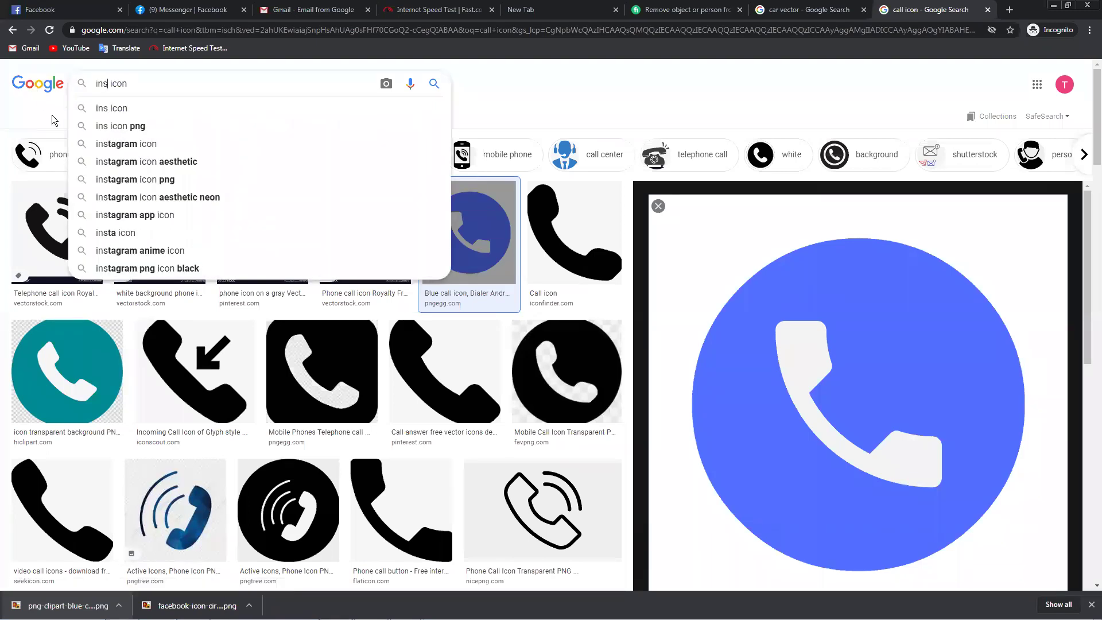
pyautogui.press('Down')
pyautogui.press('Down')
pyautogui.press('Return')
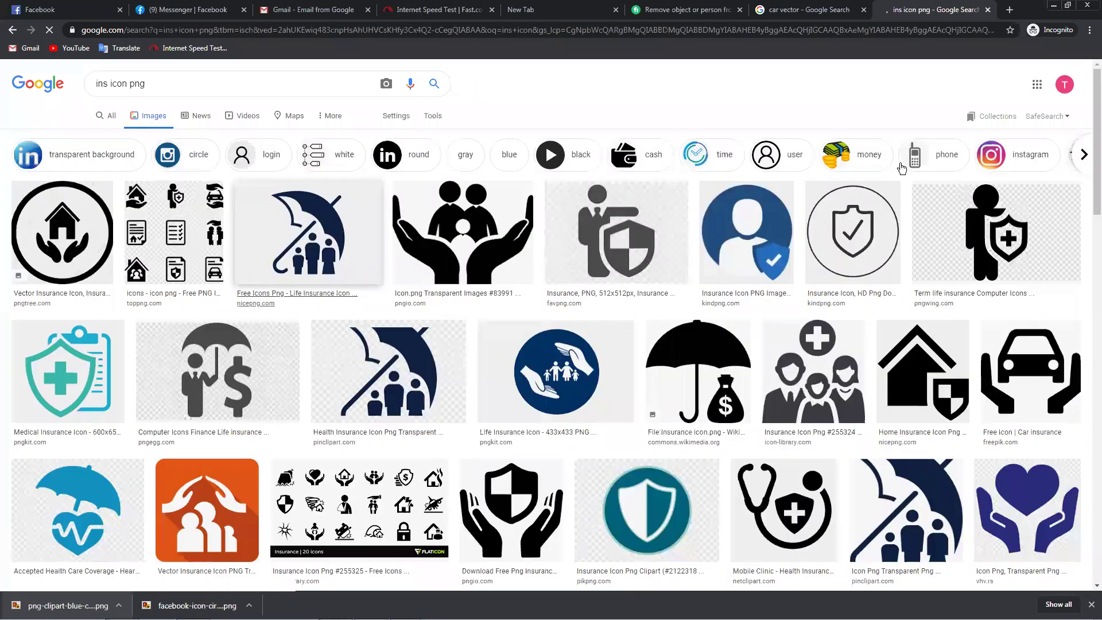
# Step: Narrow the image results to instagram, open the first Instagram icon from Wikimedia Commons and save its image
pyautogui.click(983, 148)
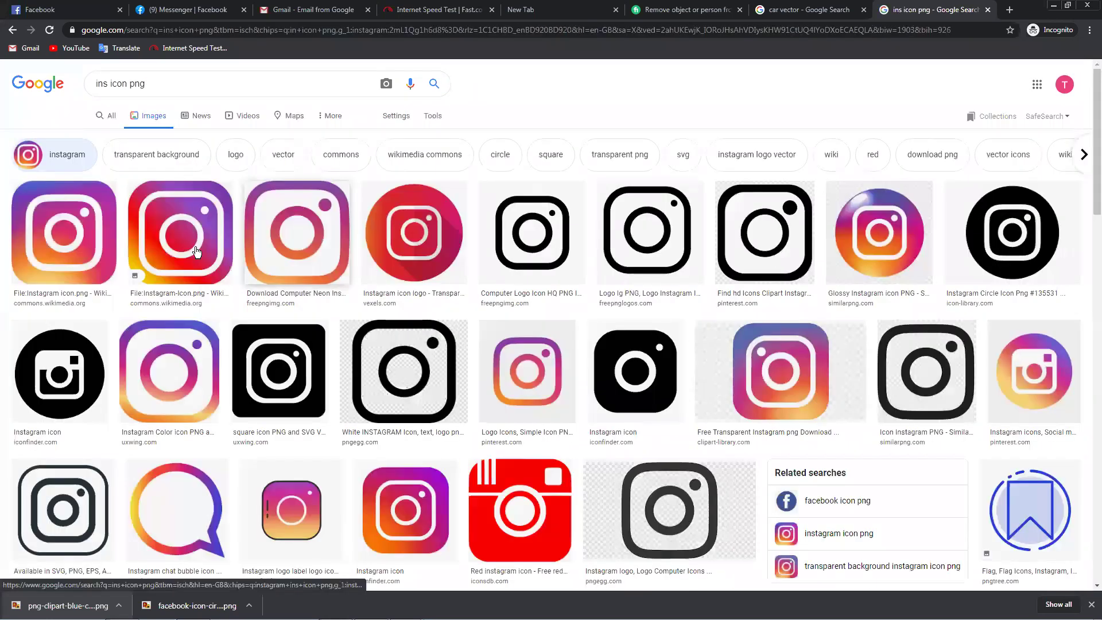
pyautogui.click(73, 253)
pyautogui.rightClick(769, 218)
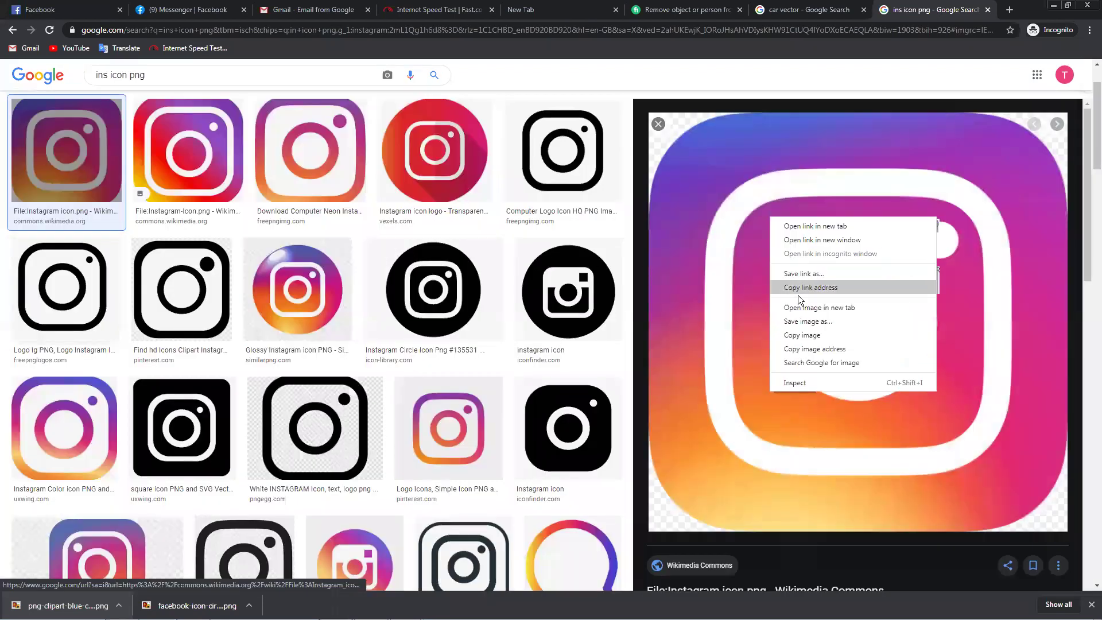
pyautogui.click(814, 325)
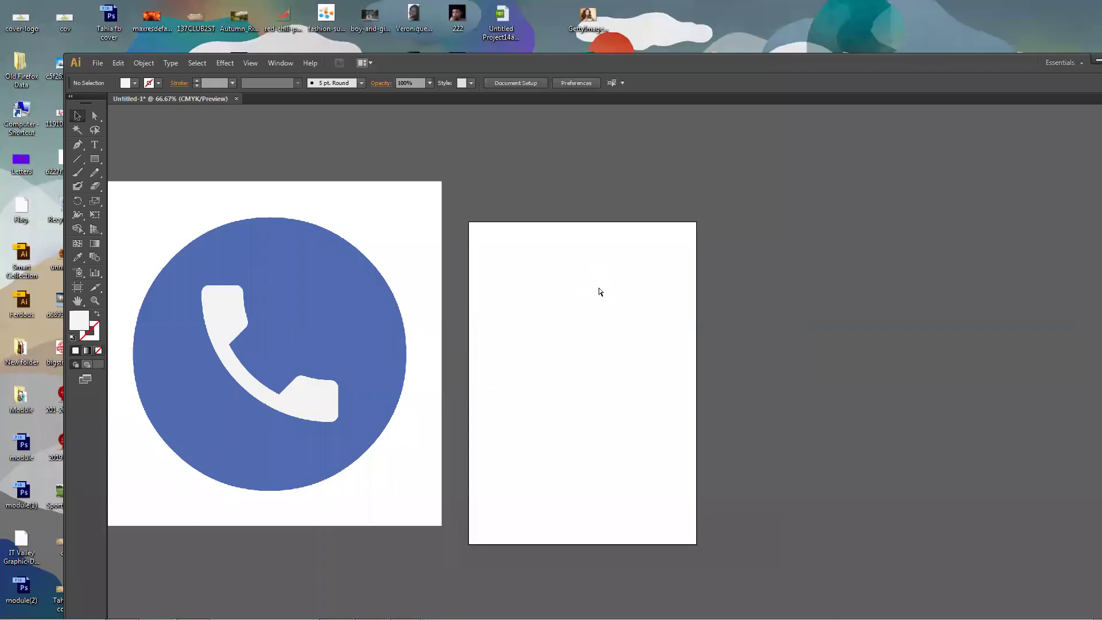
# Step: Paste the copied Instagram icon into the document and place it beside the call icon, with the artboard off to the side
pyautogui.hotkey('ctrl', 'v')
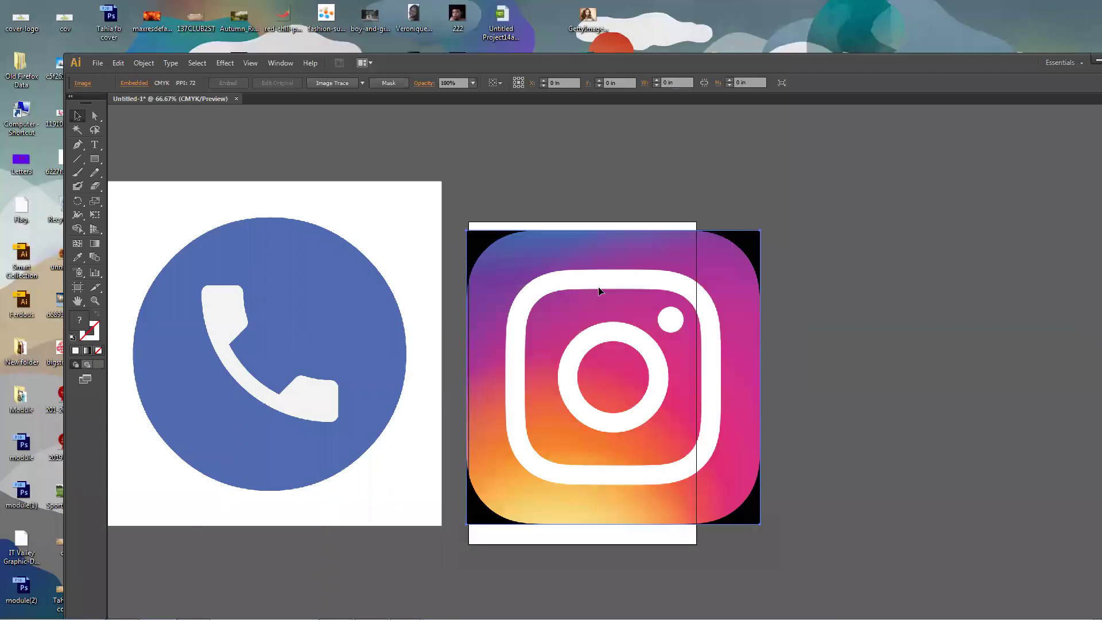
pyautogui.hotkey('ctrl', '-')
pyautogui.moveTo(603, 293); pyautogui.dragTo(413, 519)
pyautogui.moveTo(413, 519); pyautogui.dragTo(327, 344)
pyautogui.moveTo(394, 182); pyautogui.dragTo(519, 433)
pyautogui.moveTo(266, 289); pyautogui.dragTo(352, 229)
pyautogui.click(353, 230)
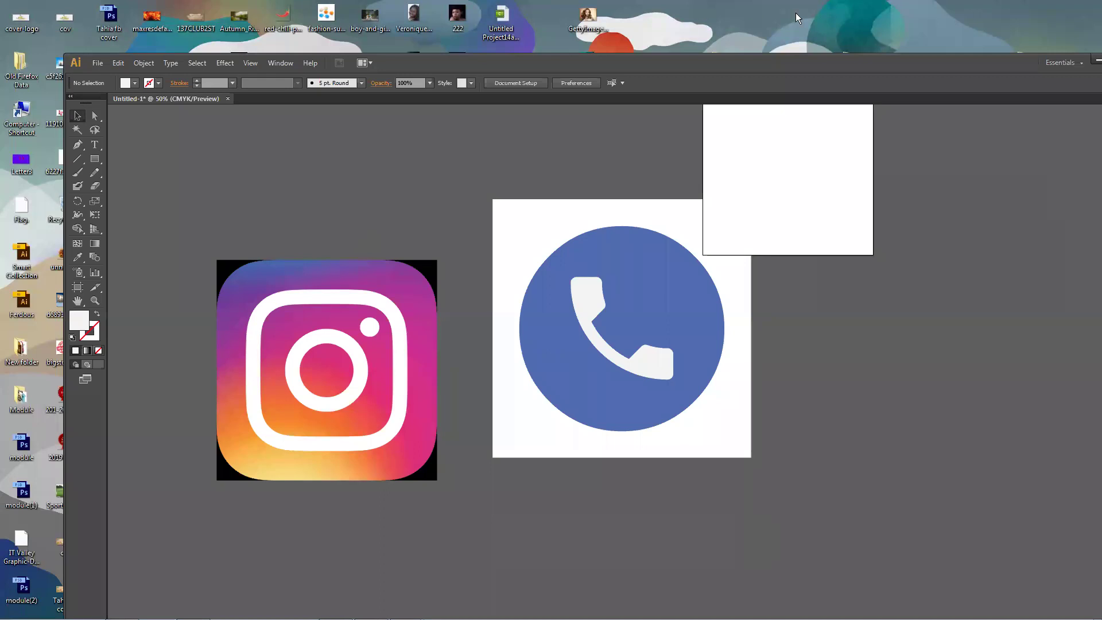
# Step: Reposition the call icon and the Instagram icon so they sit side by side with a wider gap between them
pyautogui.click(619, 294)
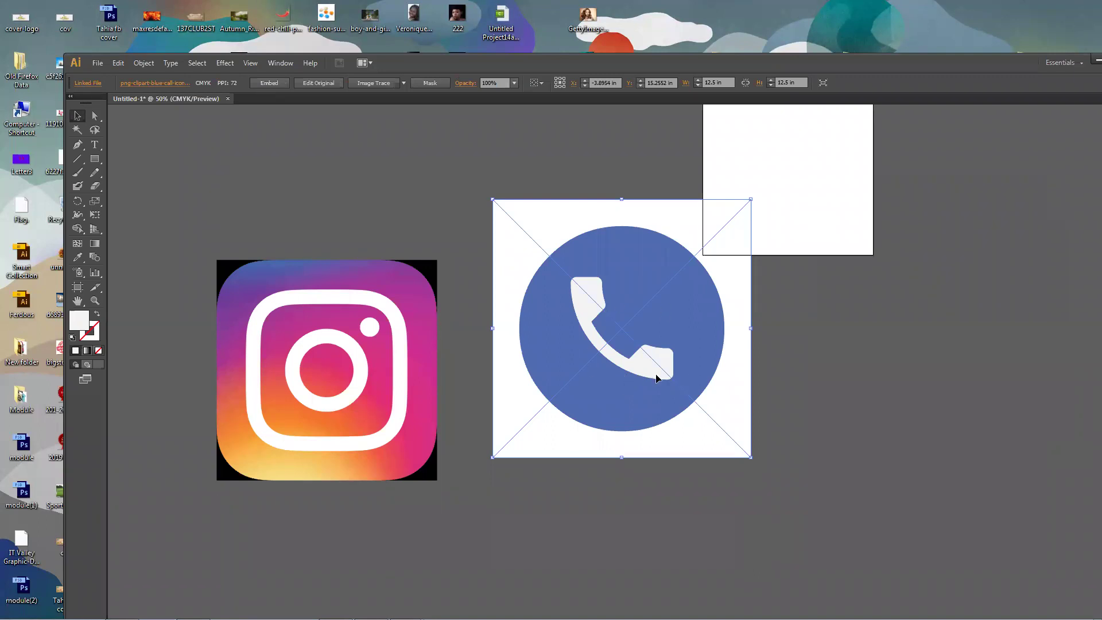
pyautogui.moveTo(680, 286); pyautogui.dragTo(697, 256)
pyautogui.moveTo(424, 404); pyautogui.dragTo(408, 356)
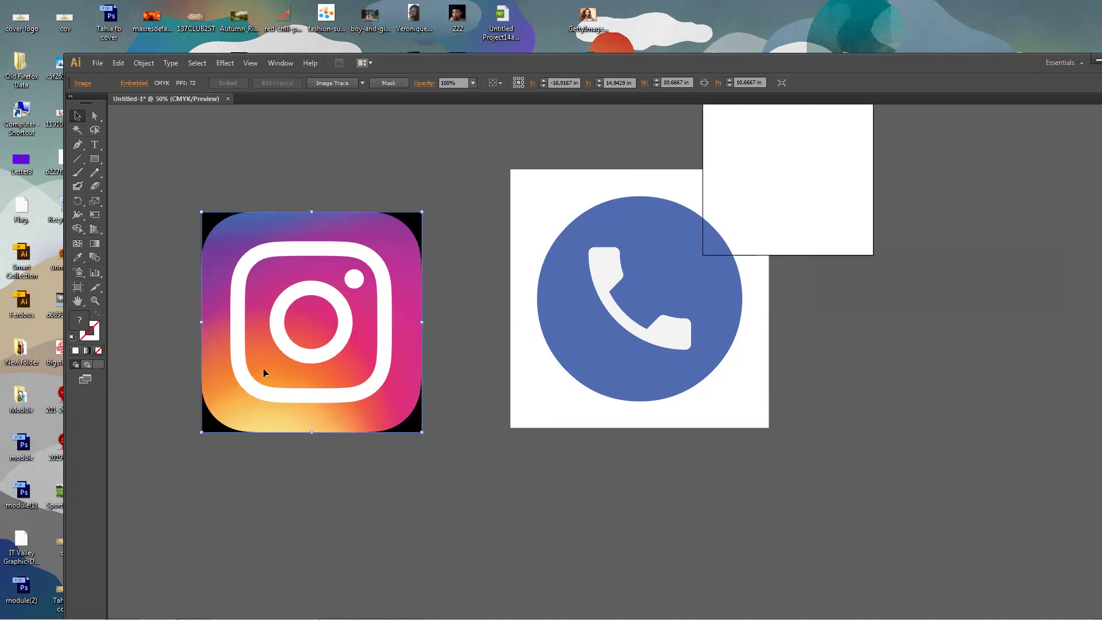
pyautogui.moveTo(321, 347)
pyautogui.mouseDown()
pyautogui.moveTo(317, 301)
pyautogui.moveTo(316, 353)
pyautogui.mouseUp()
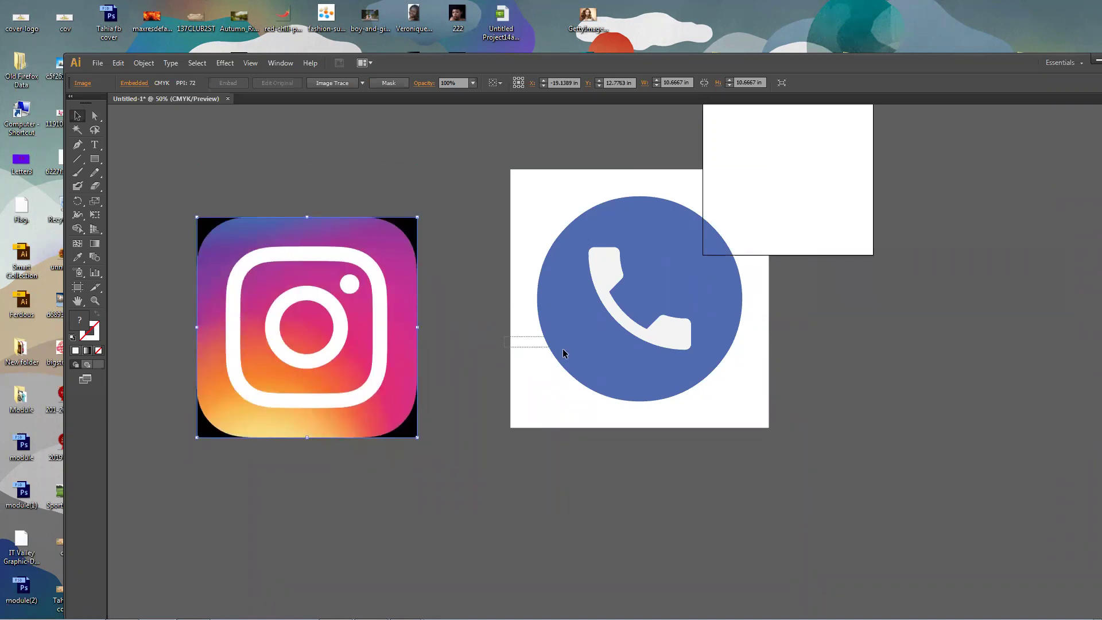
# Step: Trace the call icon image with the 16 Colors preset and expand the tracing into vector paths
pyautogui.click(584, 339)
pyautogui.moveTo(583, 339)
pyautogui.mouseDown()
pyautogui.moveTo(586, 253)
pyautogui.moveTo(578, 310)
pyautogui.mouseUp()
pyautogui.click(404, 83)
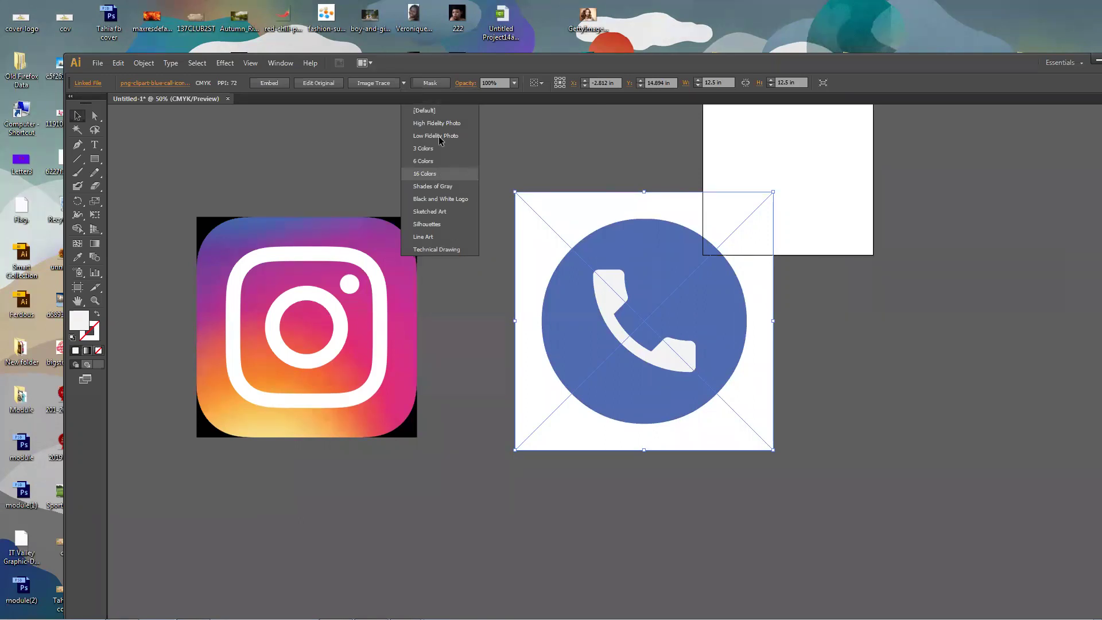
pyautogui.click(436, 173)
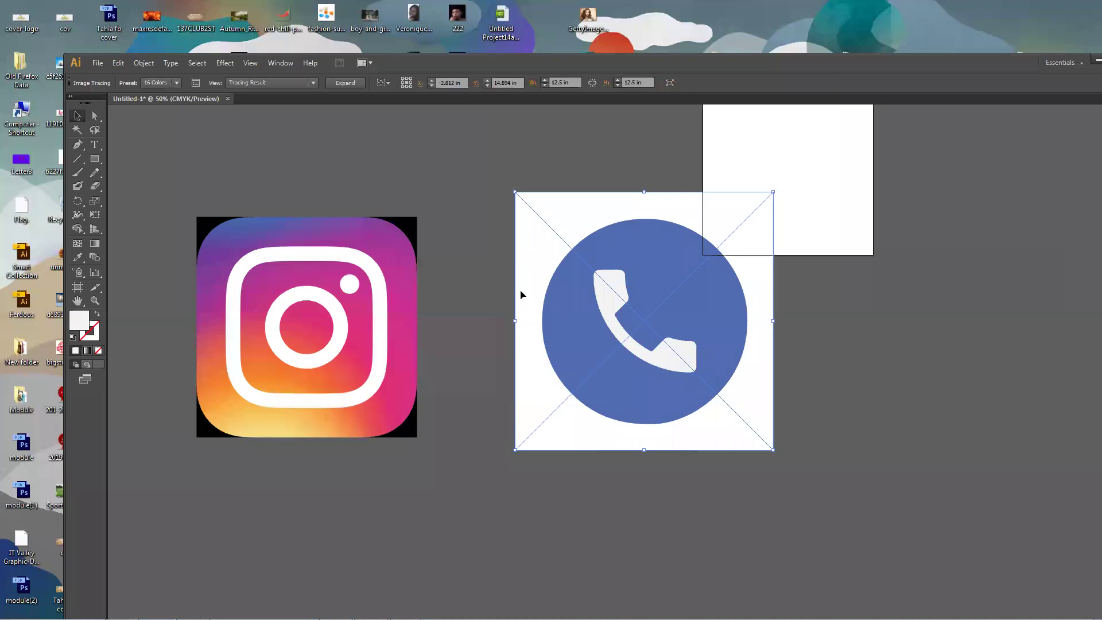
pyautogui.click(345, 83)
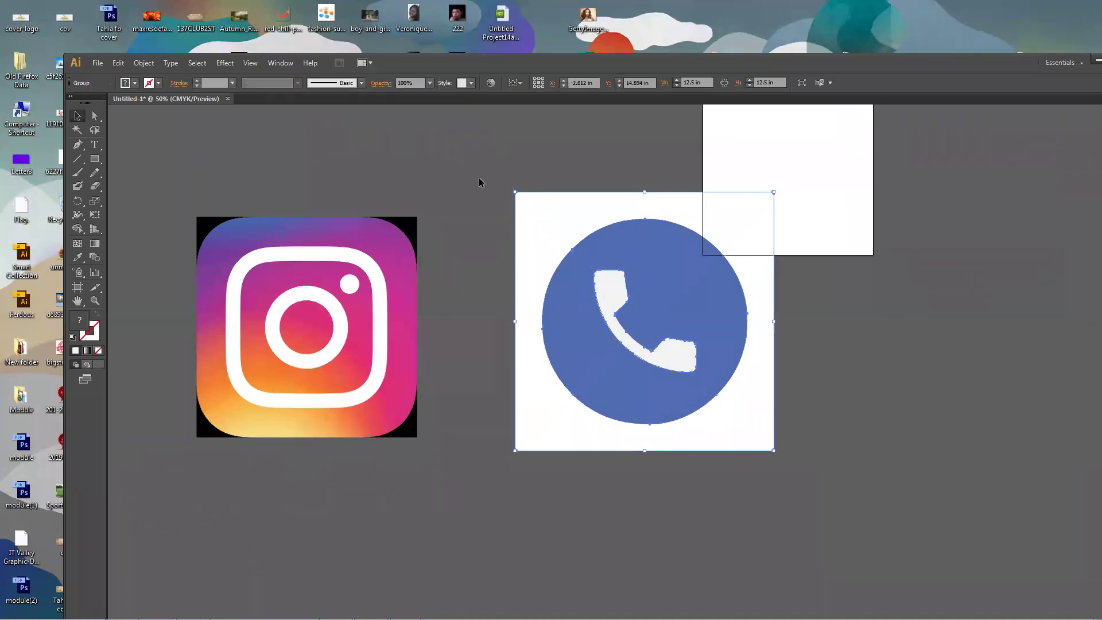
# Step: Ungroup the expanded call icon and delete its white background shape
pyautogui.rightClick(523, 206)
pyautogui.click(568, 273)
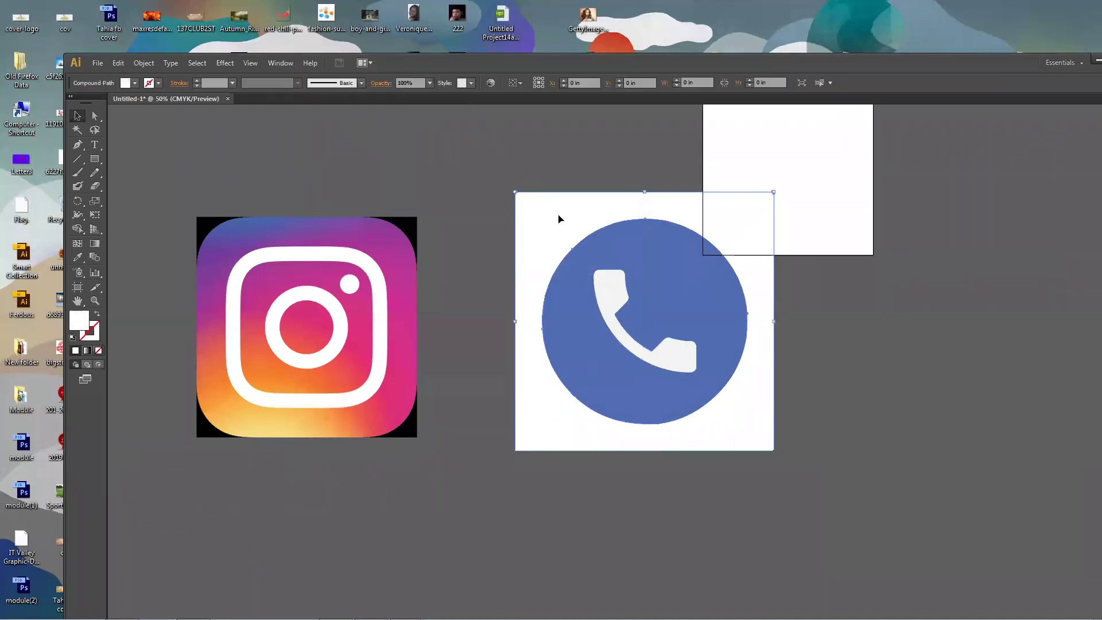
pyautogui.press('Delete')
# Step: Try cyan and green swatches on the call icon's circle, and settle on a light blue fill
pyautogui.click(682, 281)
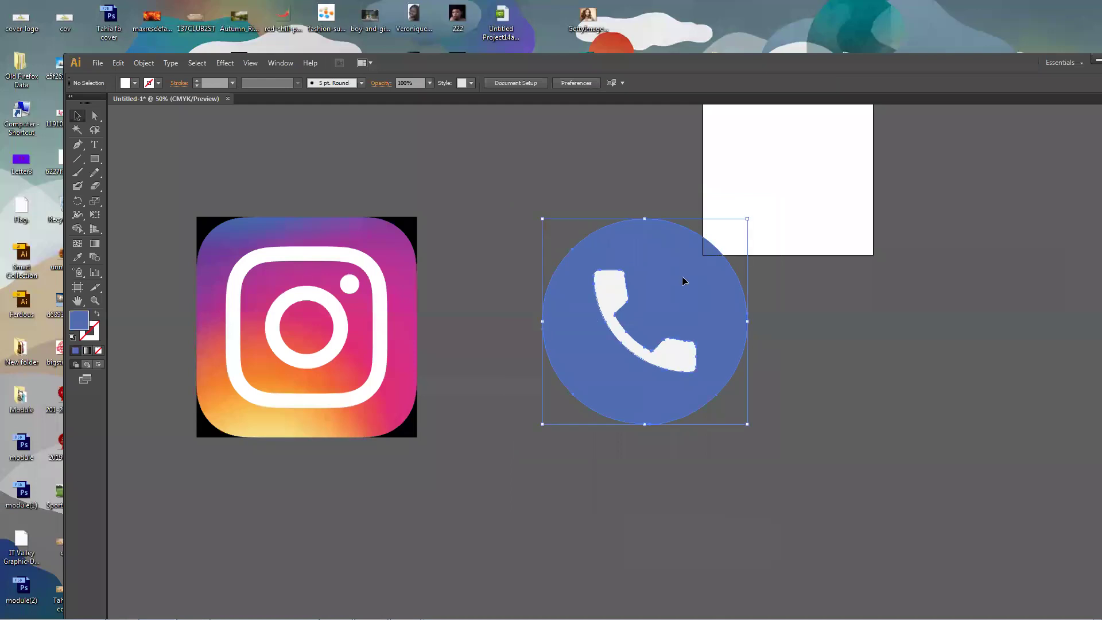
pyautogui.click(134, 83)
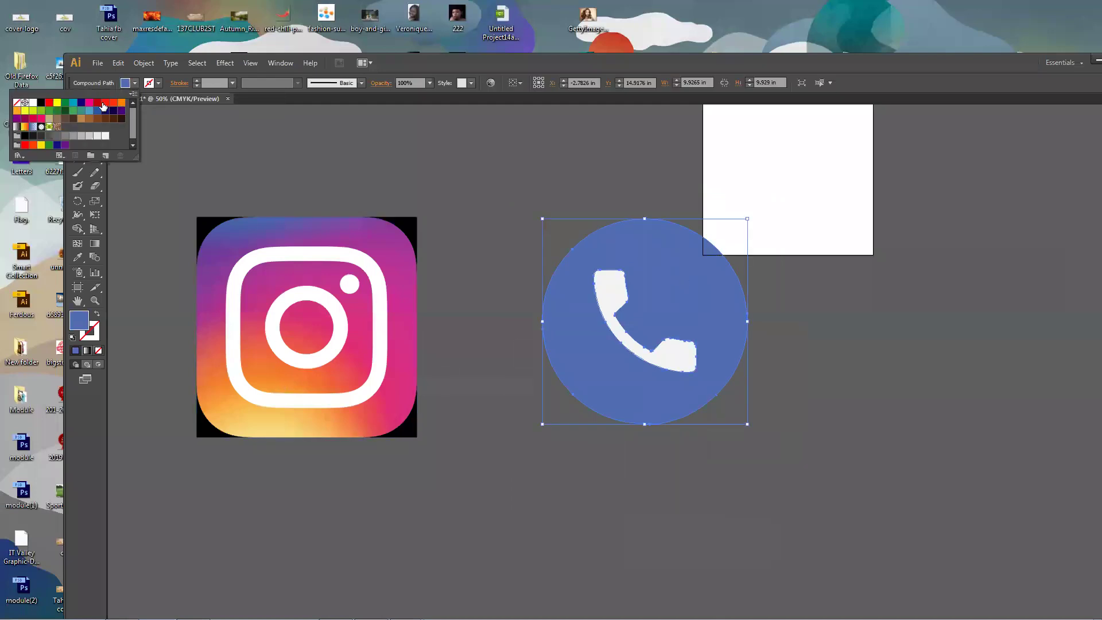
pyautogui.click(73, 102)
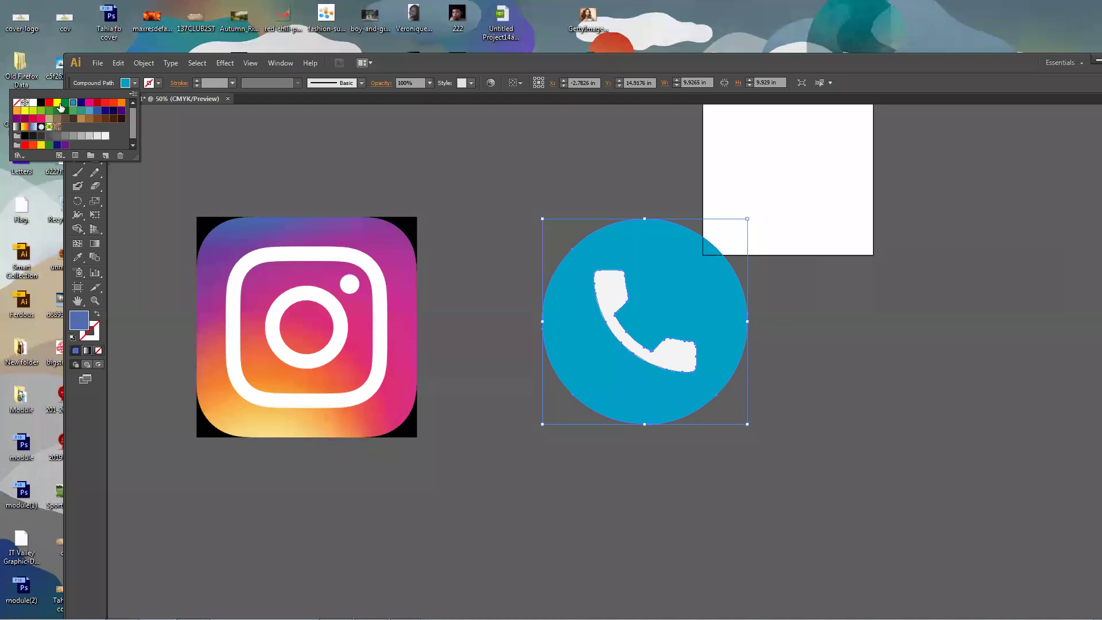
pyautogui.click(58, 103)
pyautogui.click(65, 102)
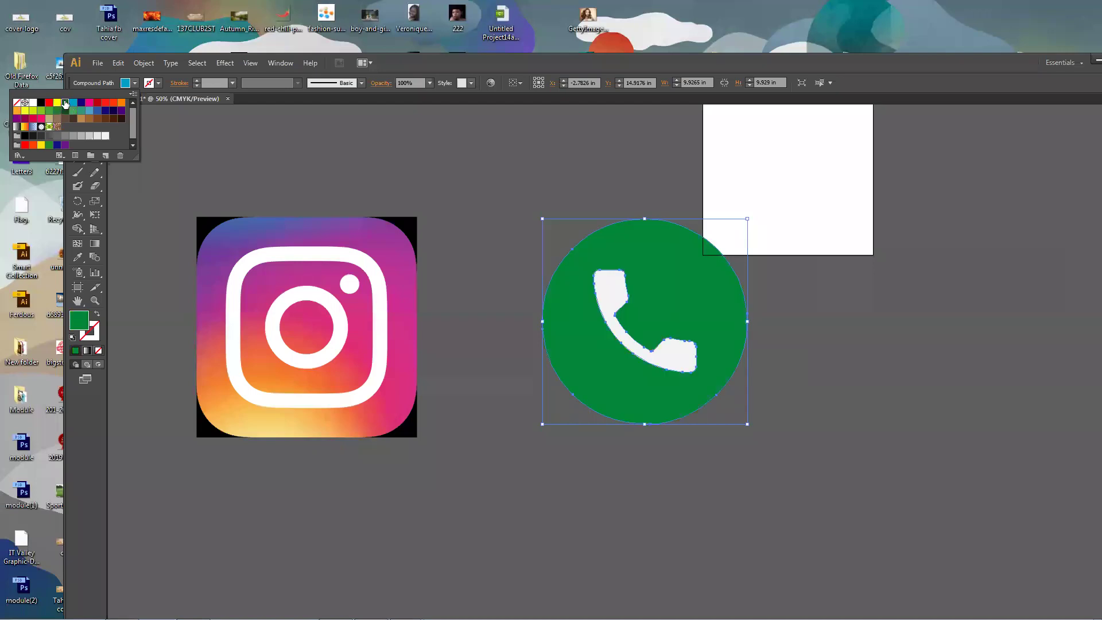
pyautogui.click(82, 111)
pyautogui.click(88, 111)
pyautogui.click(187, 136)
pyautogui.click(437, 277)
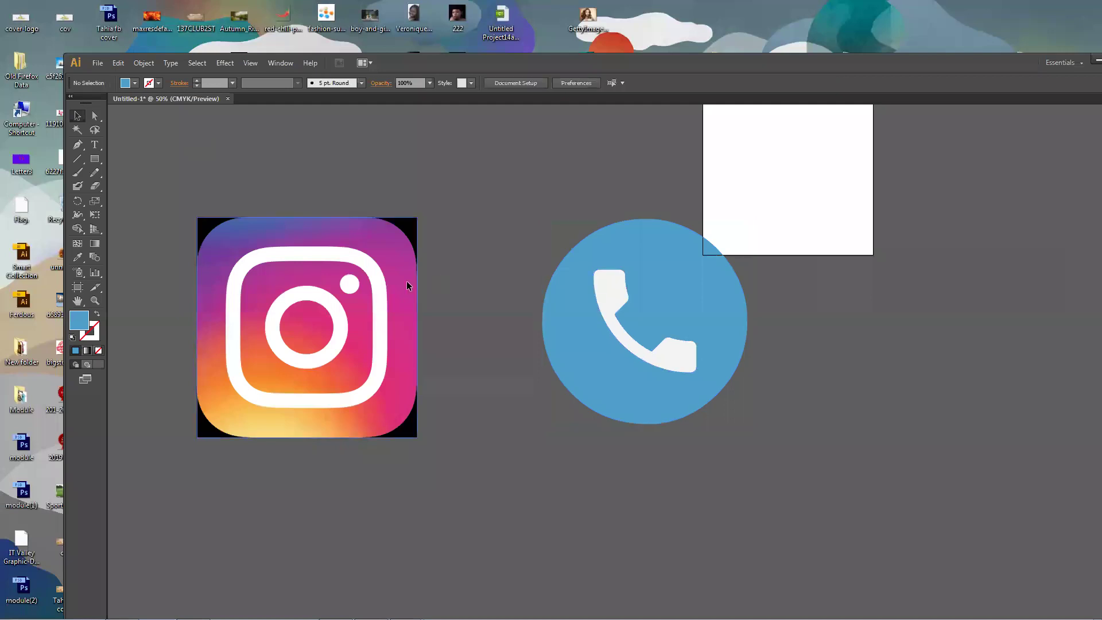
# Step: Trace the Instagram icon with the 16 Colors preset, expand the tracing and ungroup its shapes
pyautogui.click(406, 280)
pyautogui.click(362, 84)
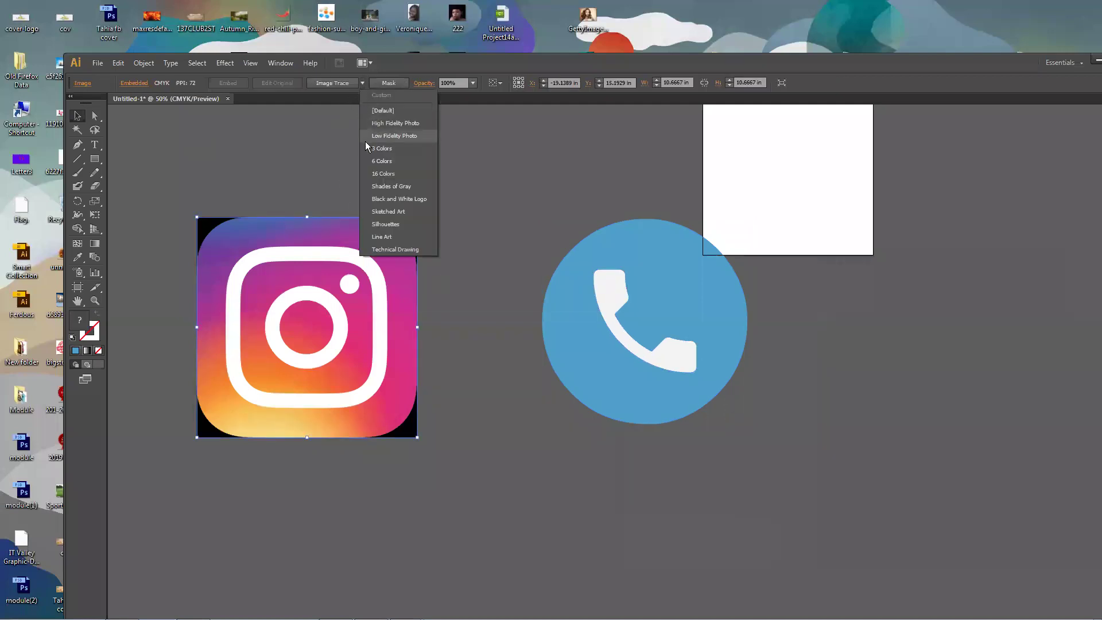
pyautogui.click(389, 174)
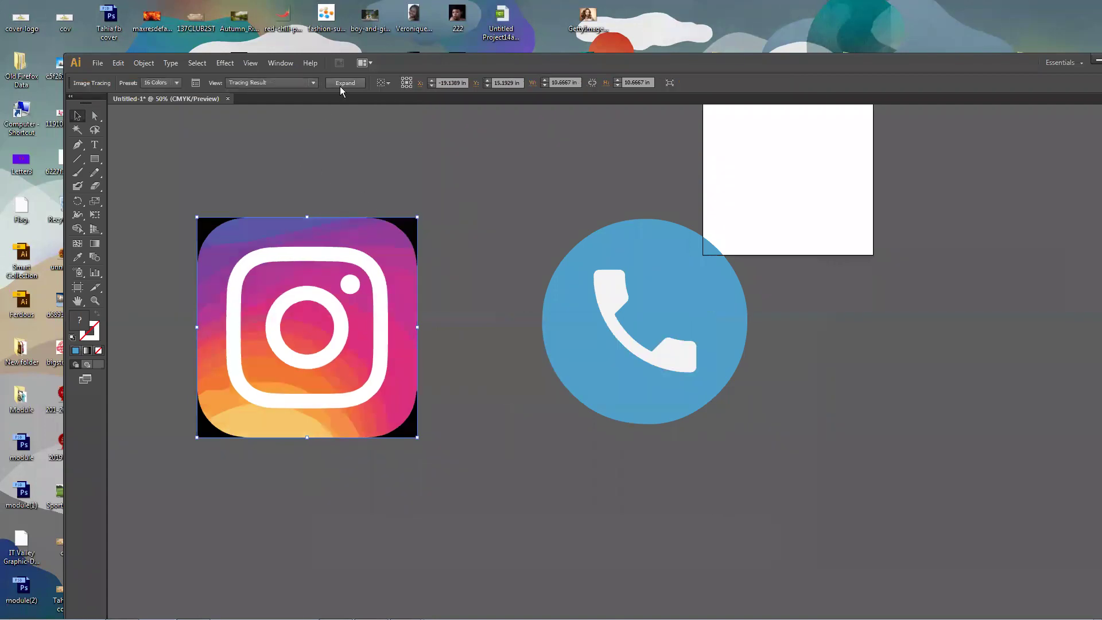
pyautogui.click(345, 82)
pyautogui.rightClick(336, 225)
pyautogui.click(370, 292)
# Step: Move the four black corner pieces of the Instagram icon into a pile below the two icons
pyautogui.click(405, 443)
pyautogui.moveTo(409, 434); pyautogui.dragTo(513, 489)
pyautogui.moveTo(211, 429); pyautogui.dragTo(493, 508)
pyautogui.moveTo(415, 231); pyautogui.dragTo(539, 484)
pyautogui.moveTo(202, 245); pyautogui.dragTo(496, 510)
# Step: Pull the white camera frame, lens ring and small dot out of the Instagram icon onto the pile of black pieces
pyautogui.click(455, 391)
pyautogui.moveTo(615, 508); pyautogui.dragTo(593, 508)
pyautogui.moveTo(335, 343); pyautogui.dragTo(461, 463)
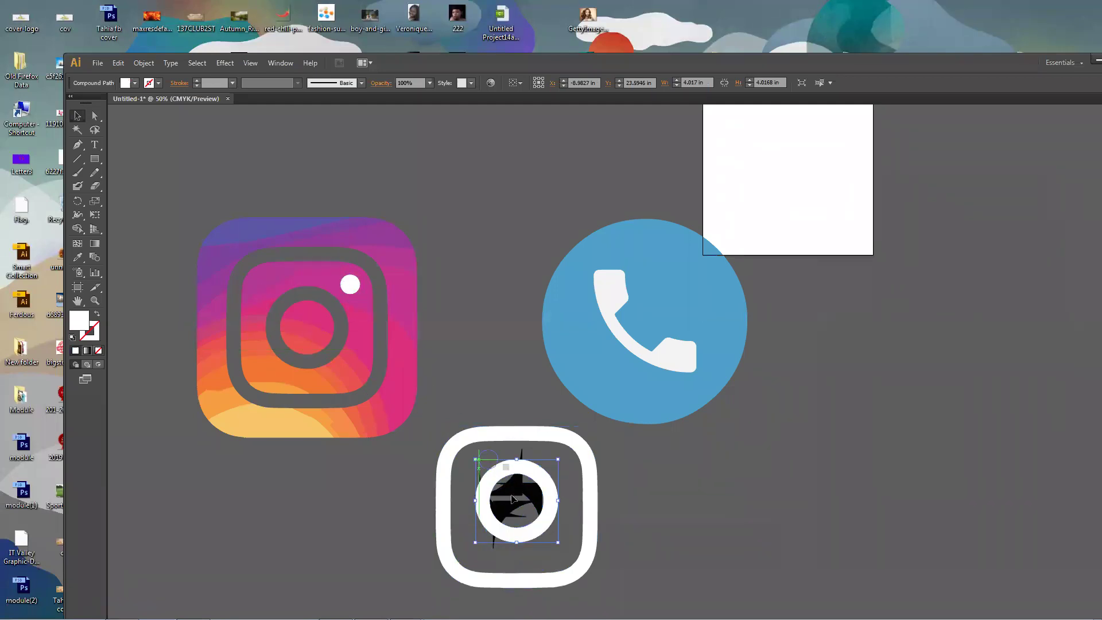
pyautogui.click(355, 485)
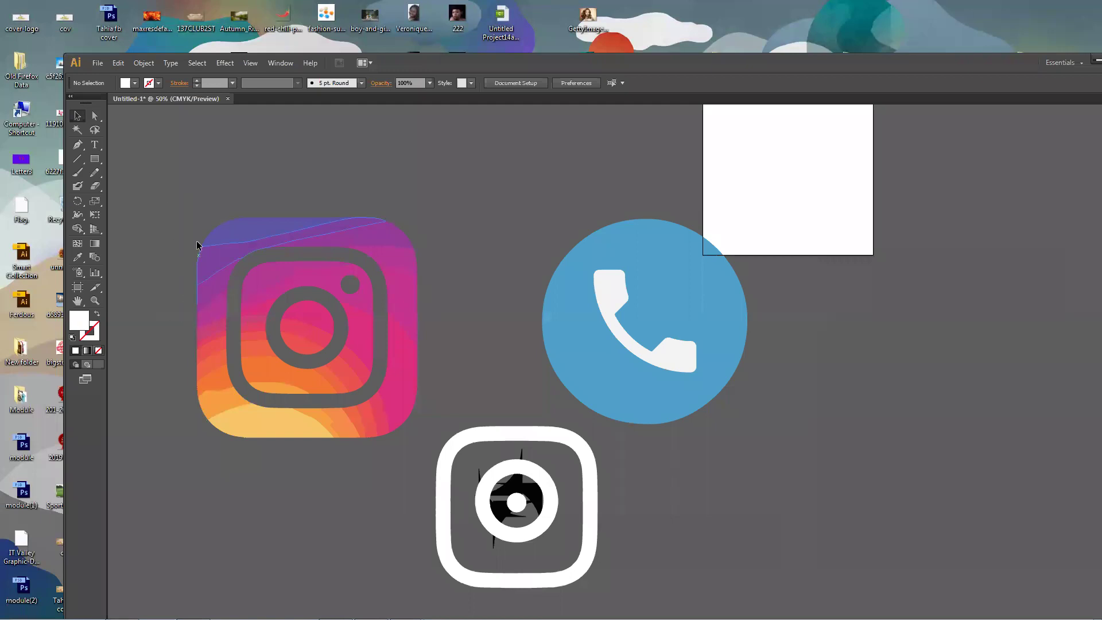
# Step: Pull the purple, magenta and pink bands of the Instagram icon's background apart as separate shapes
pyautogui.moveTo(223, 253); pyautogui.dragTo(203, 198)
pyautogui.moveTo(393, 242); pyautogui.dragTo(402, 214)
pyautogui.moveTo(399, 278); pyautogui.dragTo(425, 287)
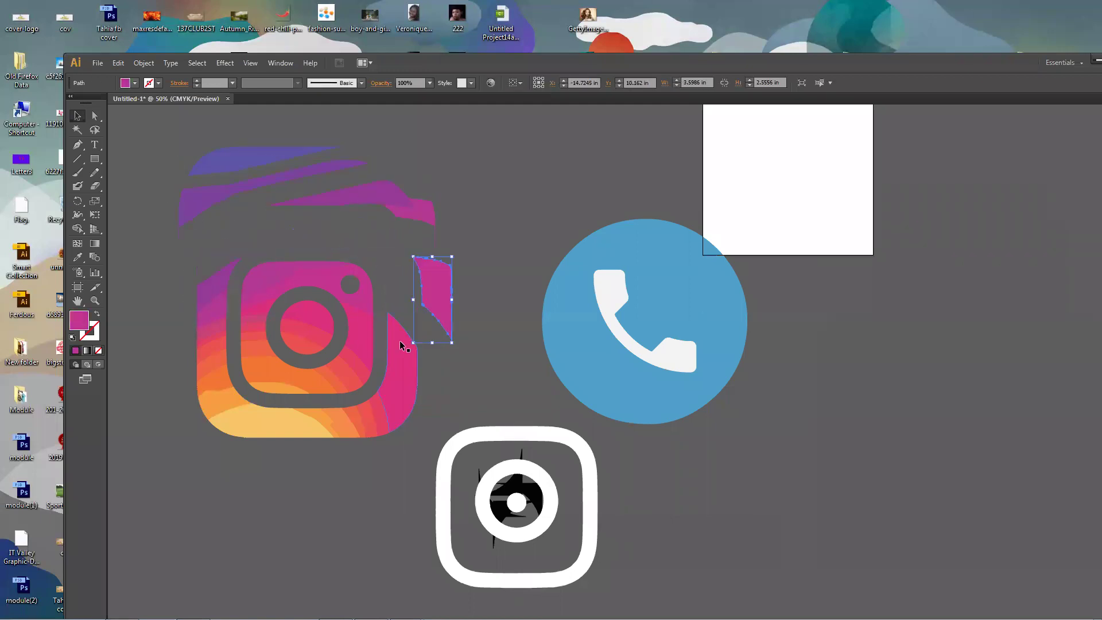
pyautogui.moveTo(400, 344); pyautogui.dragTo(426, 345)
pyautogui.click(391, 419)
pyautogui.moveTo(357, 375); pyautogui.dragTo(362, 308)
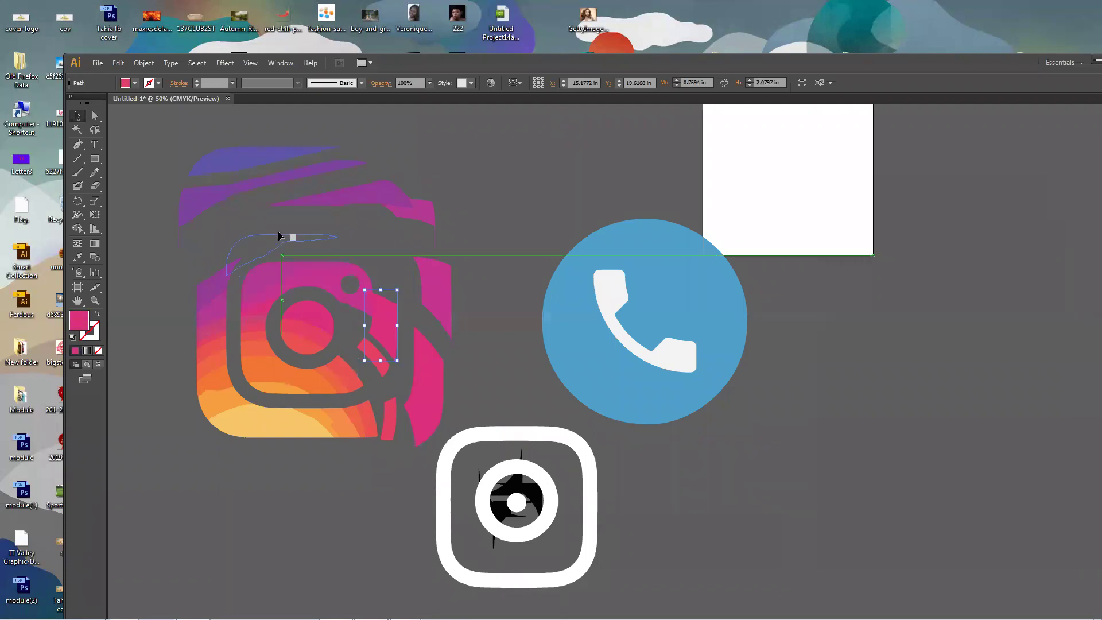
pyautogui.moveTo(279, 236); pyautogui.dragTo(190, 206)
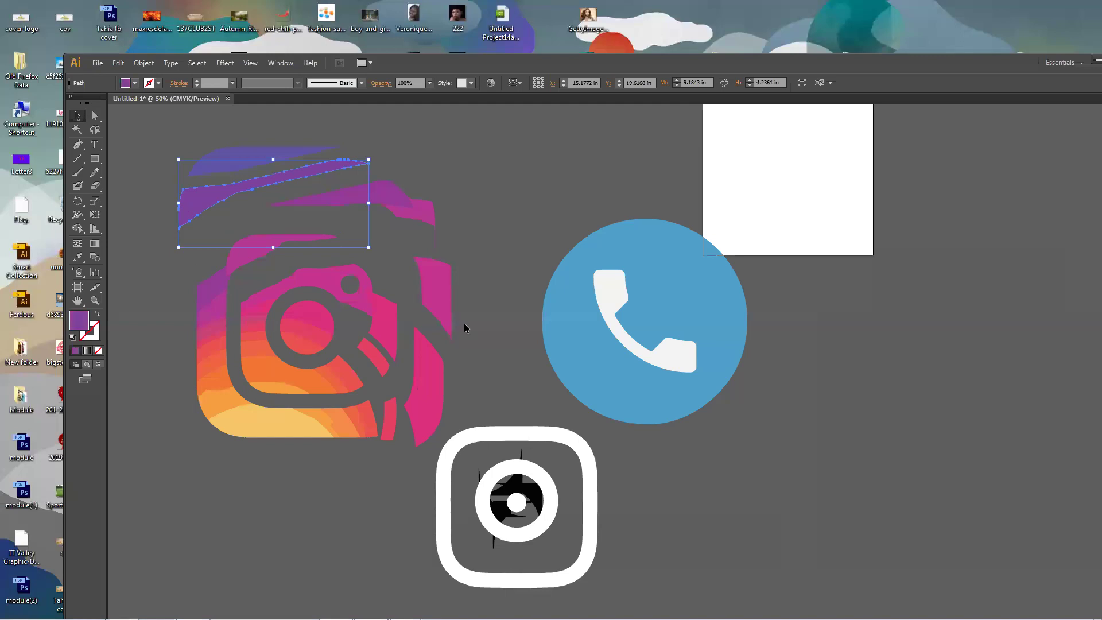
# Step: Undo the moves of the Instagram icon's colour bands and of its small white dot
pyautogui.hotkey('ctrl', 'z')
pyautogui.hotkey('ctrl', 'z')
pyautogui.hotkey('ctrl', 'z')
pyautogui.hotkey('ctrl', 'z')
pyautogui.hotkey('ctrl', 'z')
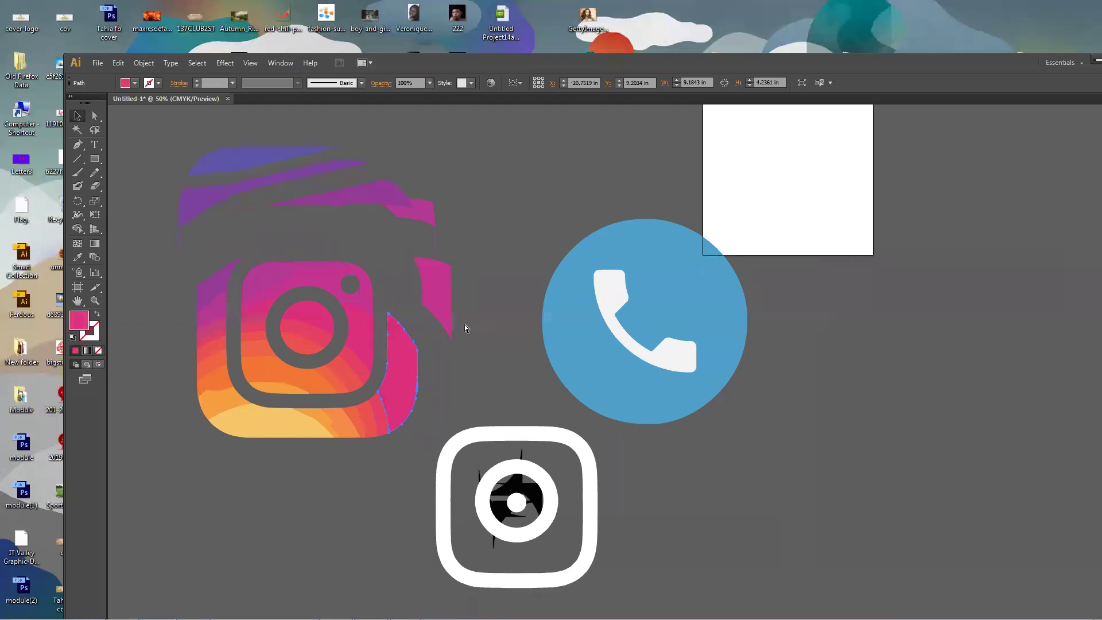
pyautogui.hotkey('ctrl', 'z')
pyautogui.hotkey('ctrl', 'z')
pyautogui.hotkey('ctrl', 'z')
pyautogui.hotkey('ctrl', 'z')
pyautogui.hotkey('ctrl', 'z')
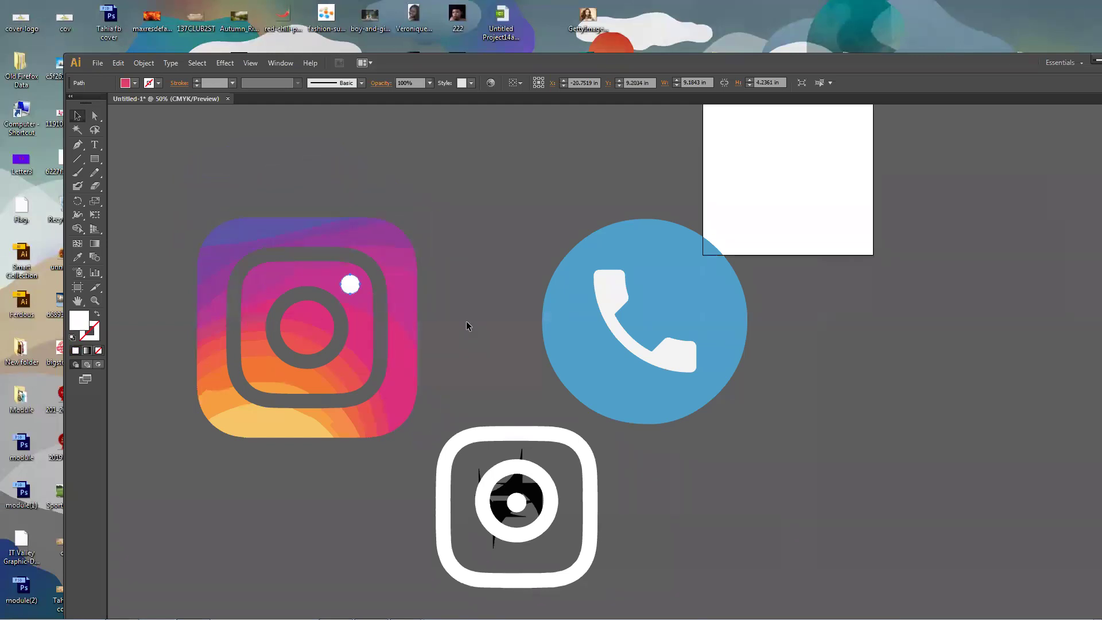
# Step: Move the small white dot out of the Instagram icon into the gap between the two icons
pyautogui.moveTo(346, 287); pyautogui.dragTo(504, 289)
pyautogui.click(466, 310)
pyautogui.moveTo(233, 470); pyautogui.dragTo(234, 473)
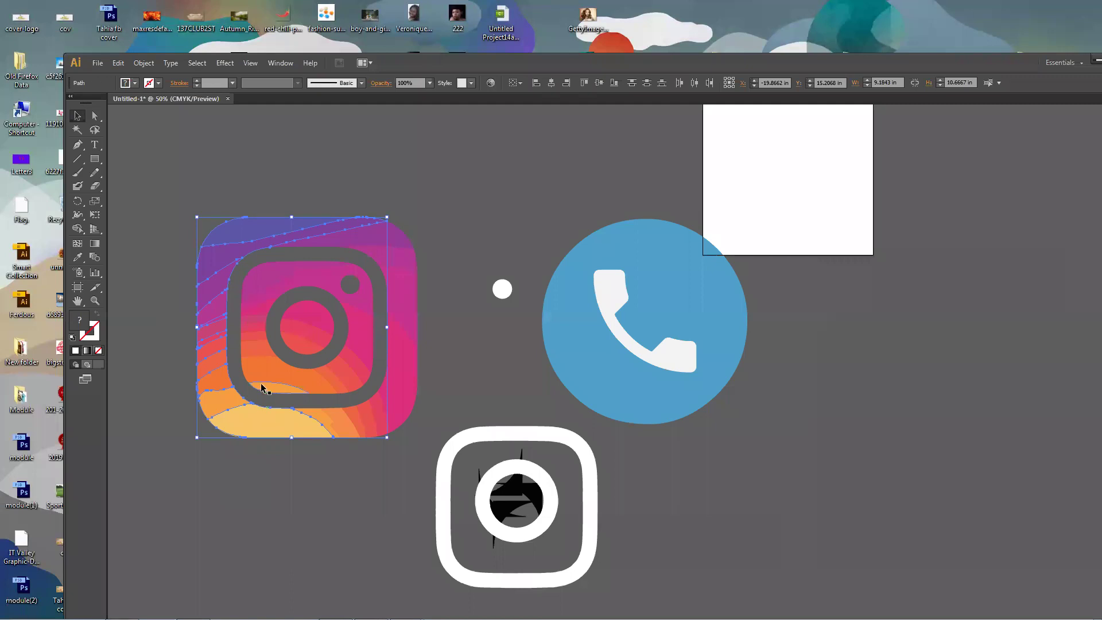
pyautogui.click(337, 467)
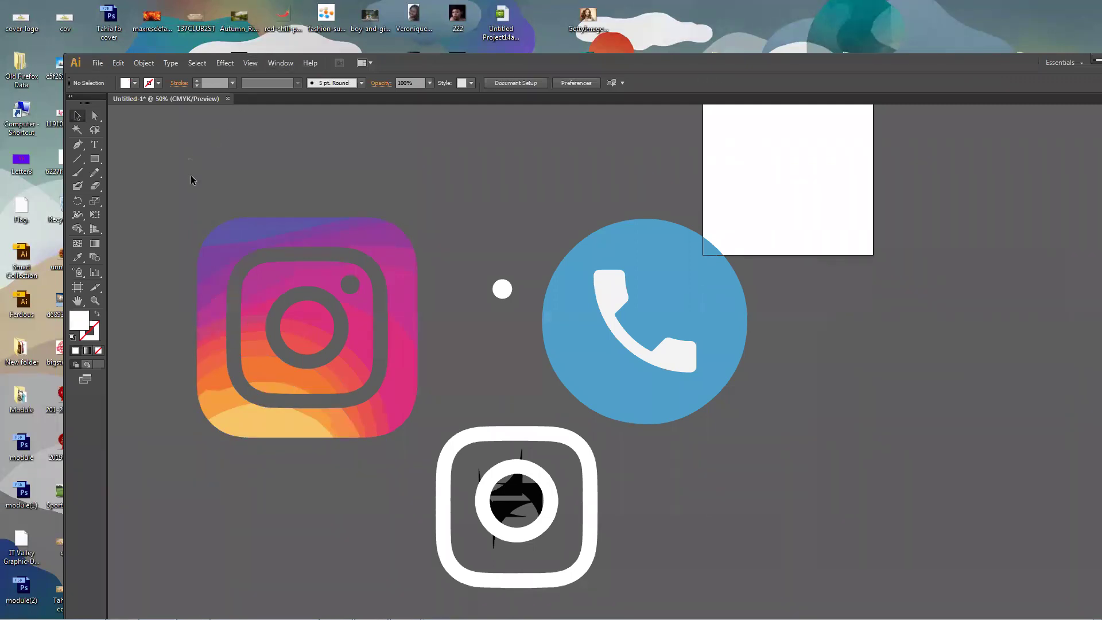
# Step: Merge the colour bands along the Instagram frame's left side into one magenta shape using Pathfinder Divide and Unite
pyautogui.moveTo(223, 451); pyautogui.dragTo(232, 476)
pyautogui.click(280, 63)
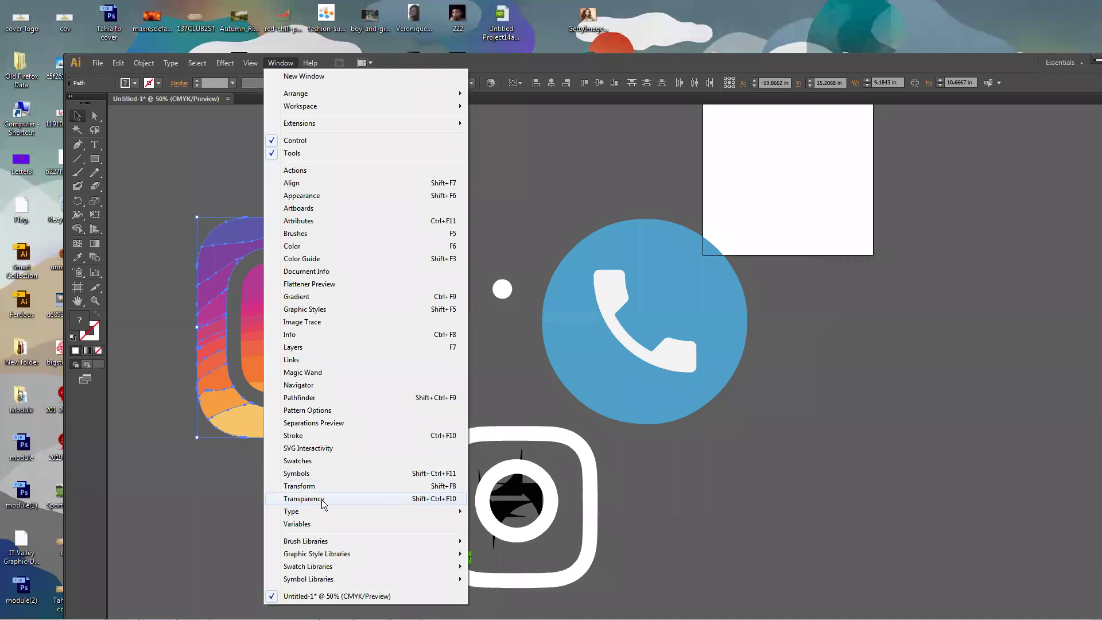
pyautogui.click(315, 397)
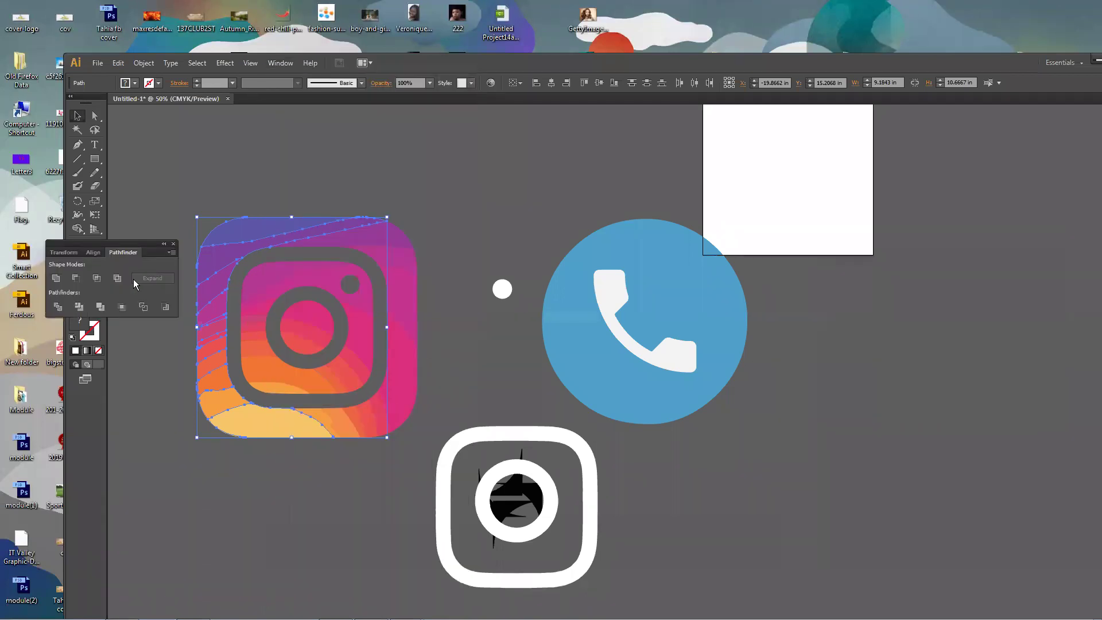
pyautogui.moveTo(122, 242); pyautogui.dragTo(305, 168)
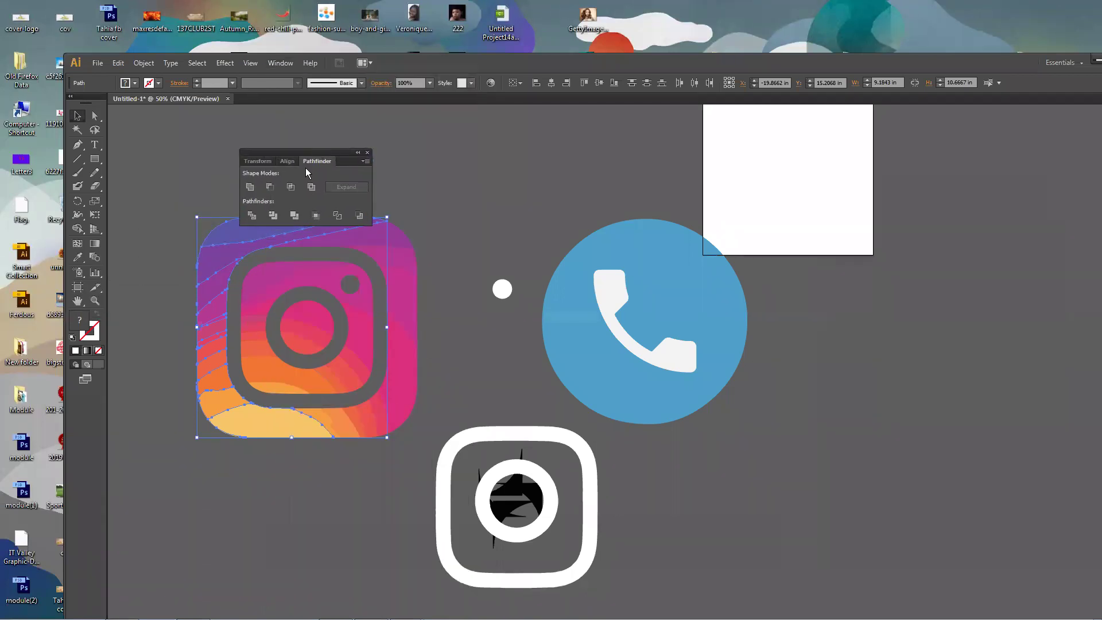
pyautogui.click(245, 220)
pyautogui.click(251, 216)
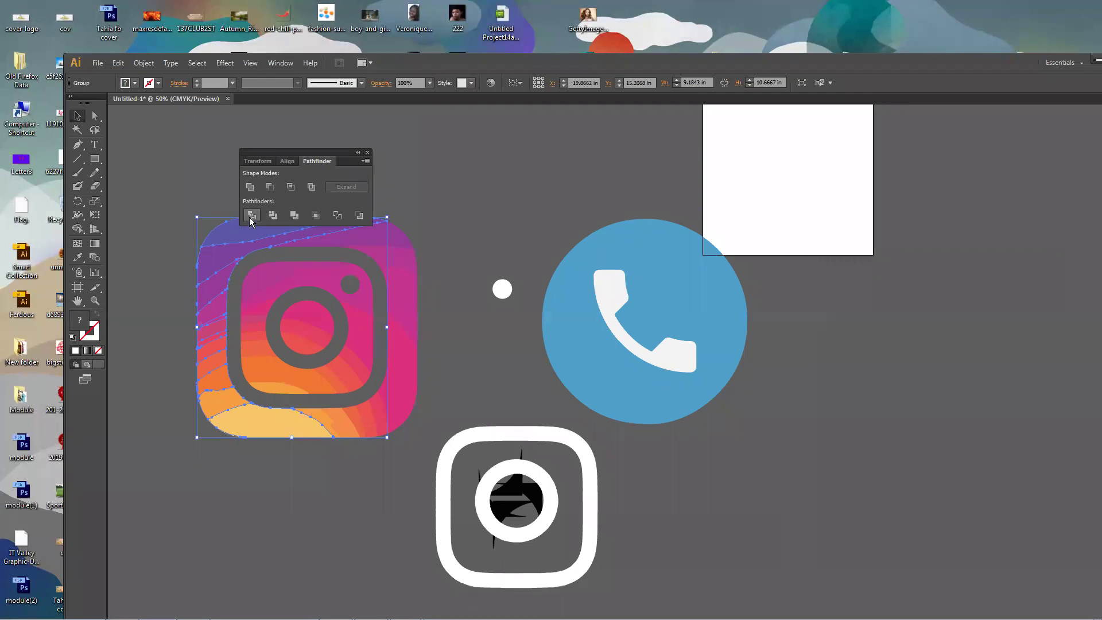
pyautogui.click(249, 187)
pyautogui.click(475, 225)
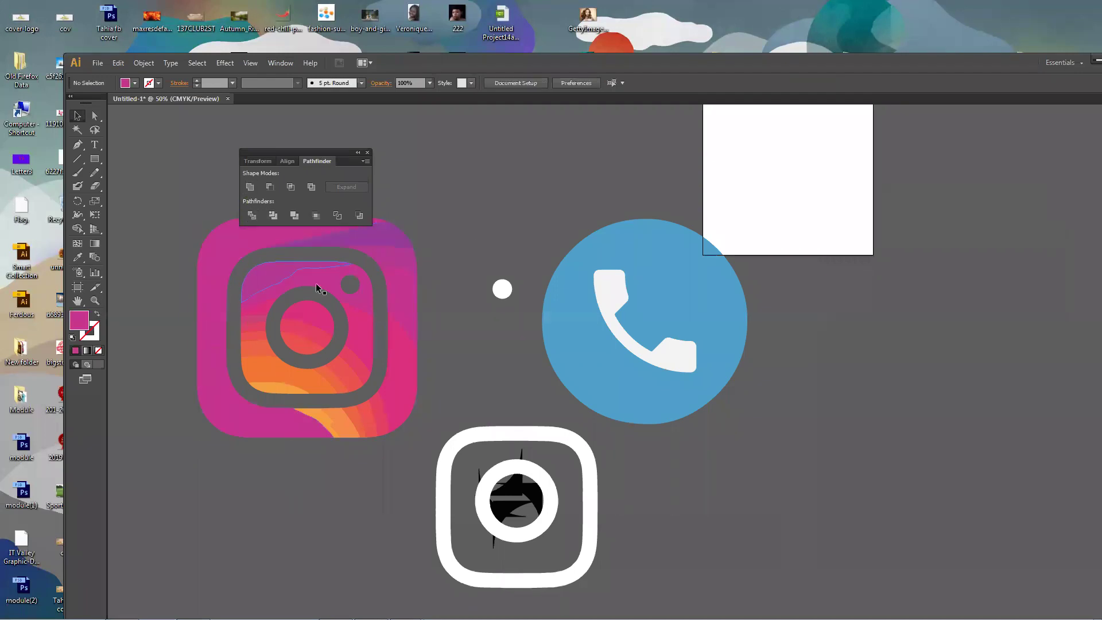
# Step: Unite the bands on the Instagram frame's right side with the merged magenta shape using Pathfinder
pyautogui.moveTo(321, 153); pyautogui.dragTo(586, 140)
pyautogui.moveTo(452, 190)
pyautogui.mouseDown()
pyautogui.moveTo(432, 473)
pyautogui.moveTo(392, 469)
pyautogui.mouseUp()
pyautogui.click(425, 232)
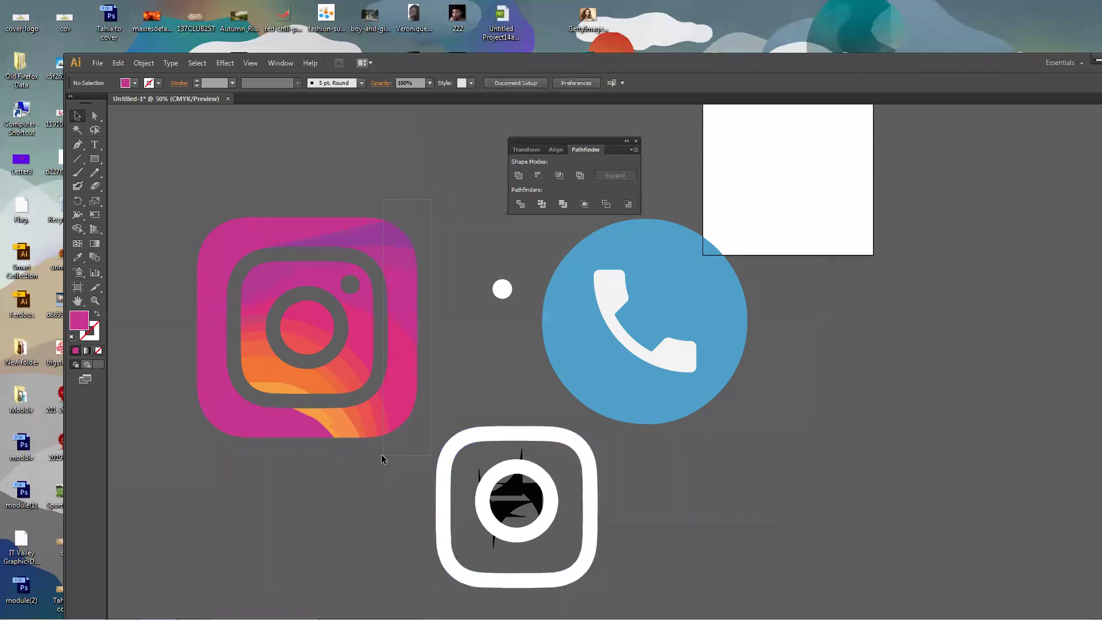
pyautogui.moveTo(379, 464); pyautogui.dragTo(378, 464)
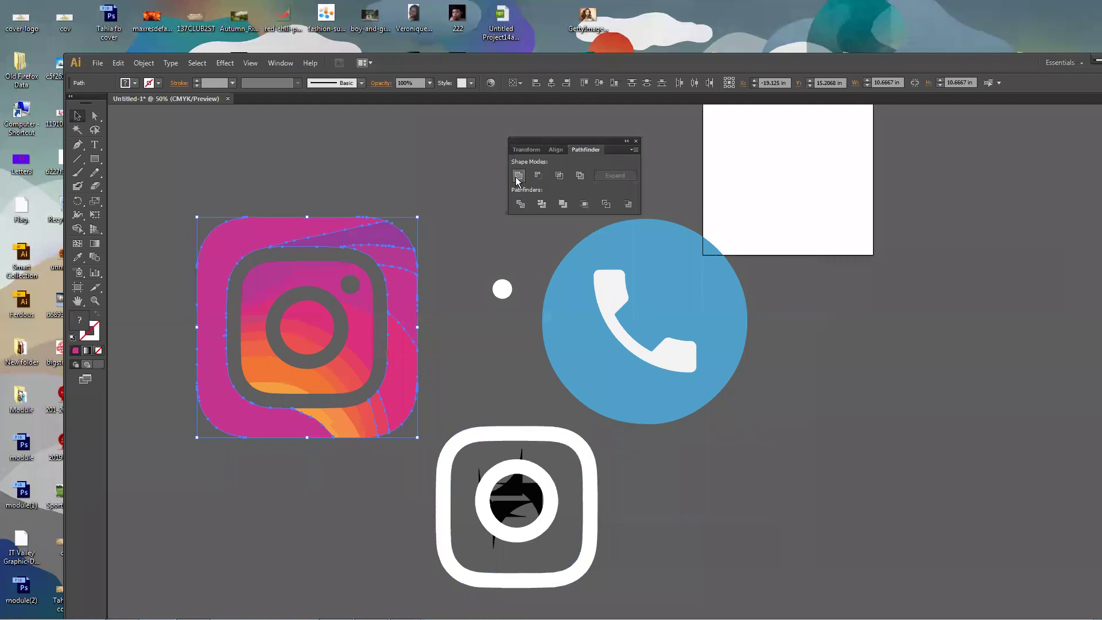
pyautogui.moveTo(455, 438); pyautogui.dragTo(446, 437)
# Step: Unite the remaining orange and red bands at the frame's lower edge with the magenta shape, and select the merged frame
pyautogui.click(301, 473)
pyautogui.moveTo(368, 422); pyautogui.dragTo(367, 423)
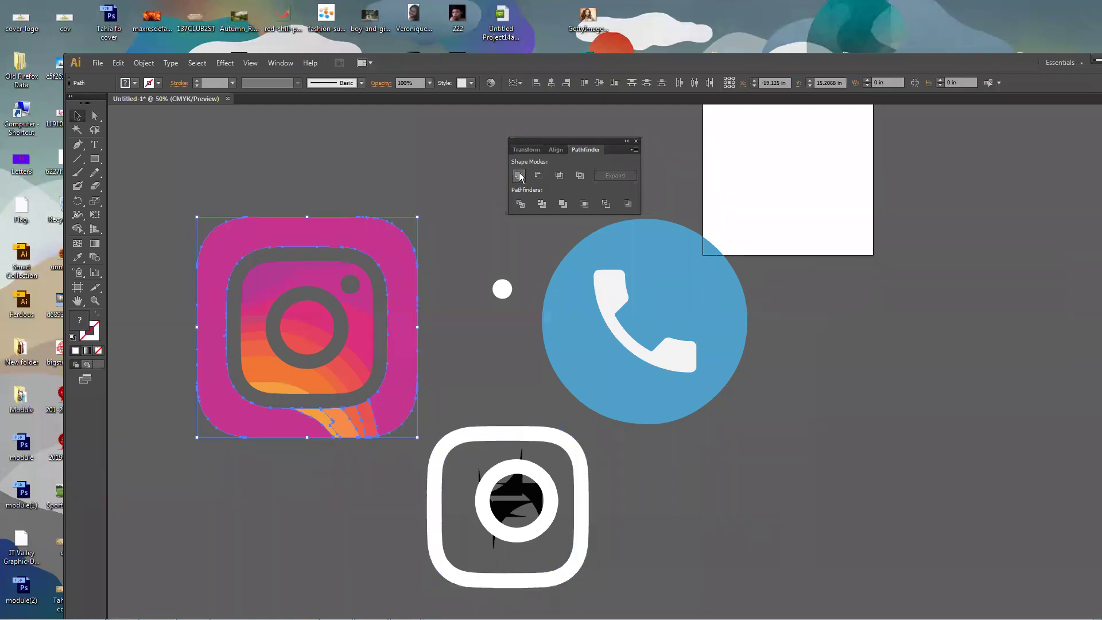
pyautogui.press('Delete')
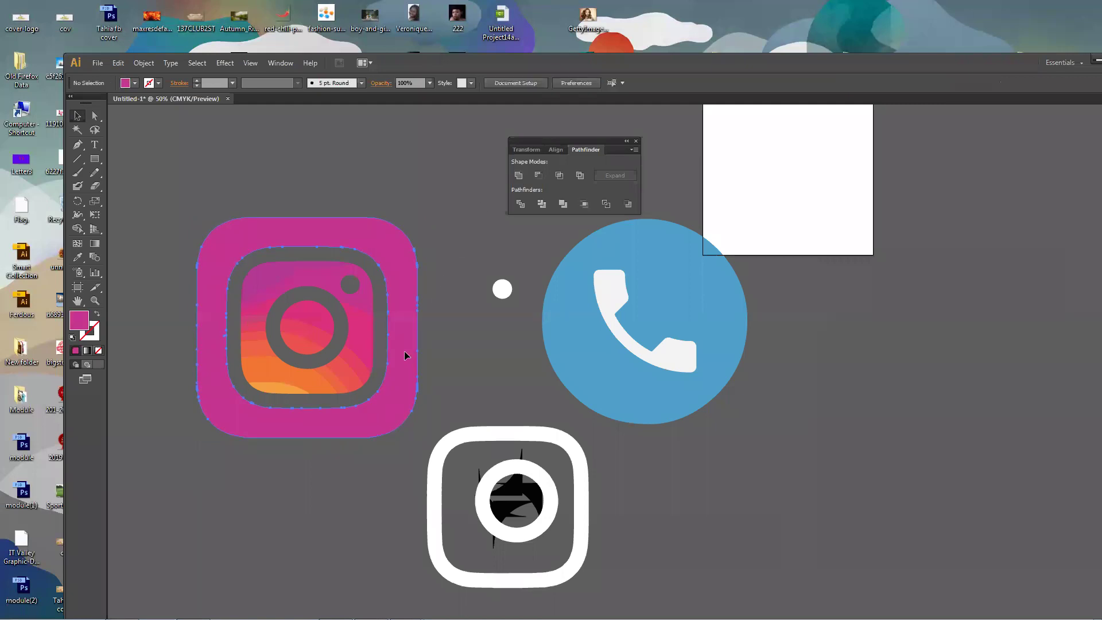
pyautogui.click(404, 356)
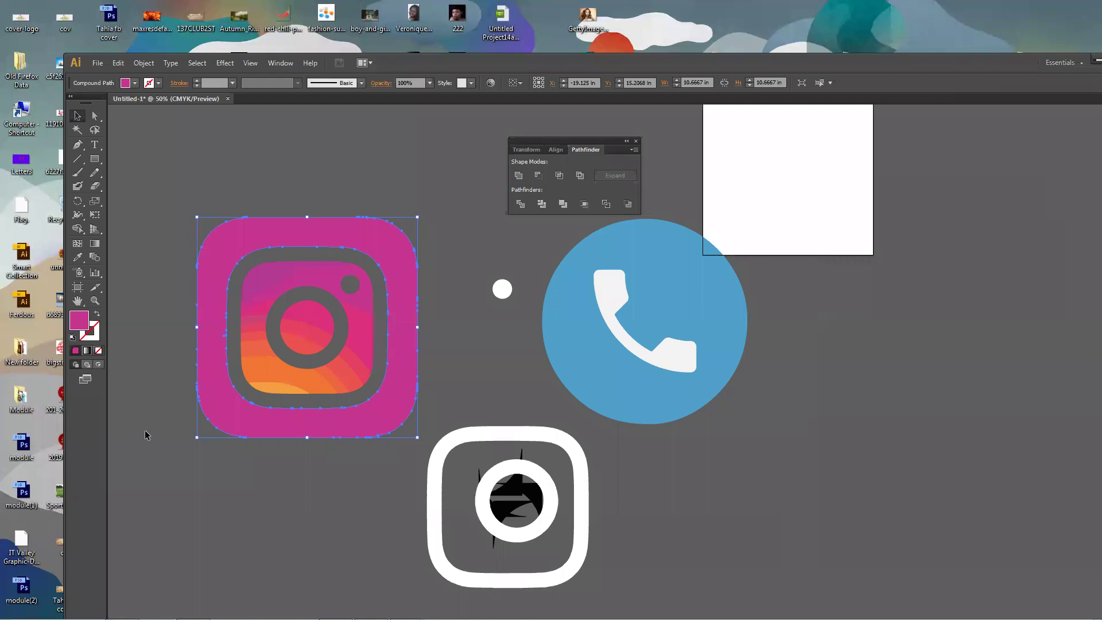
pyautogui.click(273, 508)
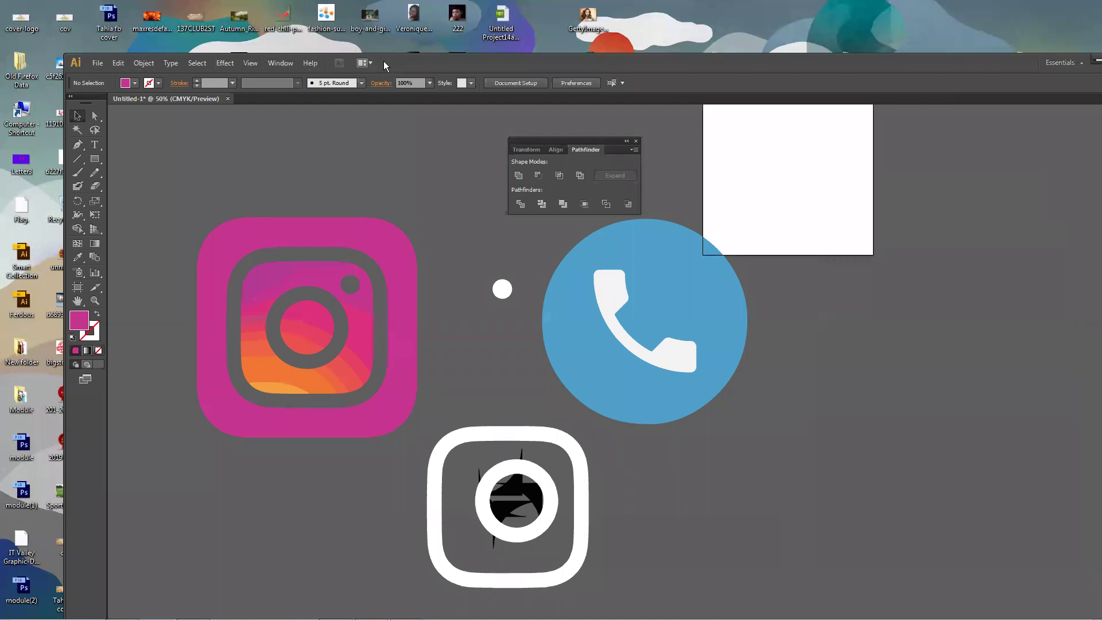
pyautogui.moveTo(384, 60); pyautogui.dragTo(439, 46)
pyautogui.click(16, 607)
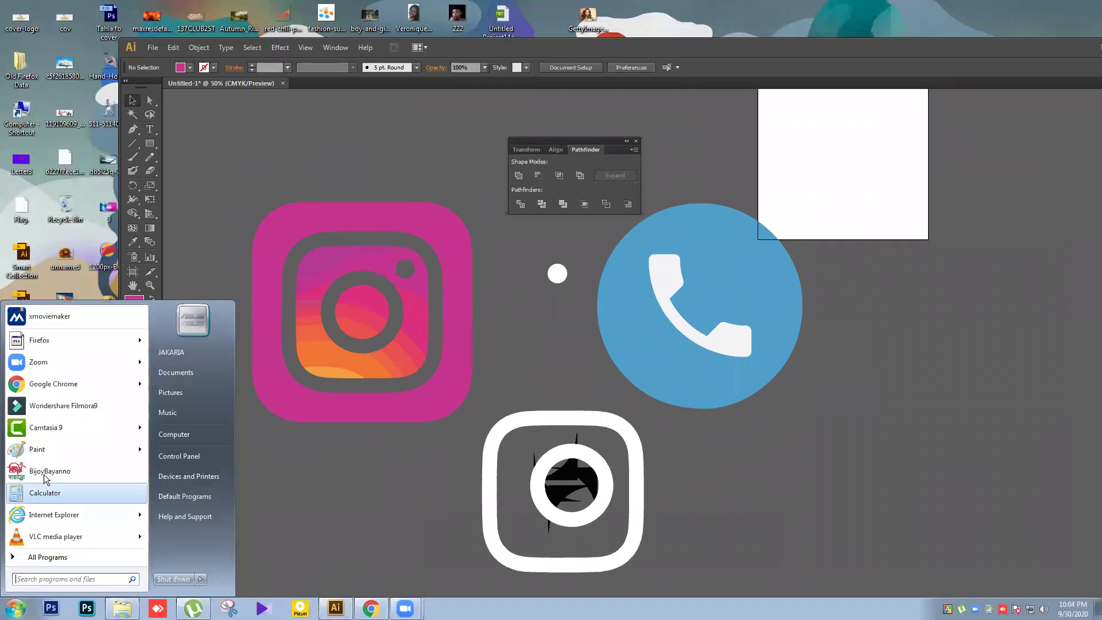
pyautogui.click(37, 557)
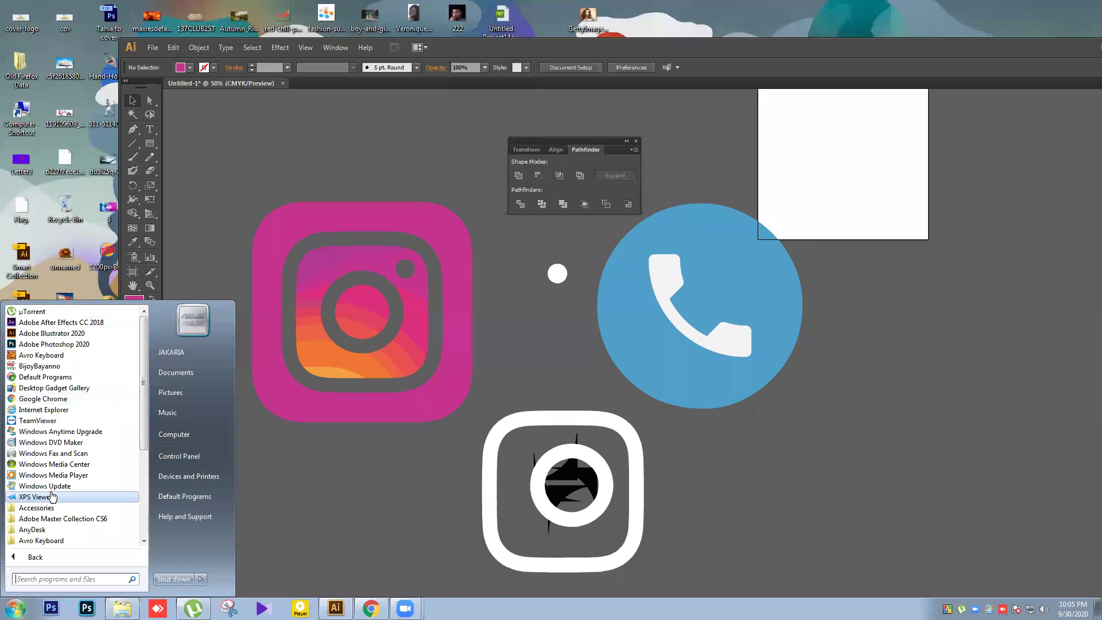
pyautogui.click(800, 556)
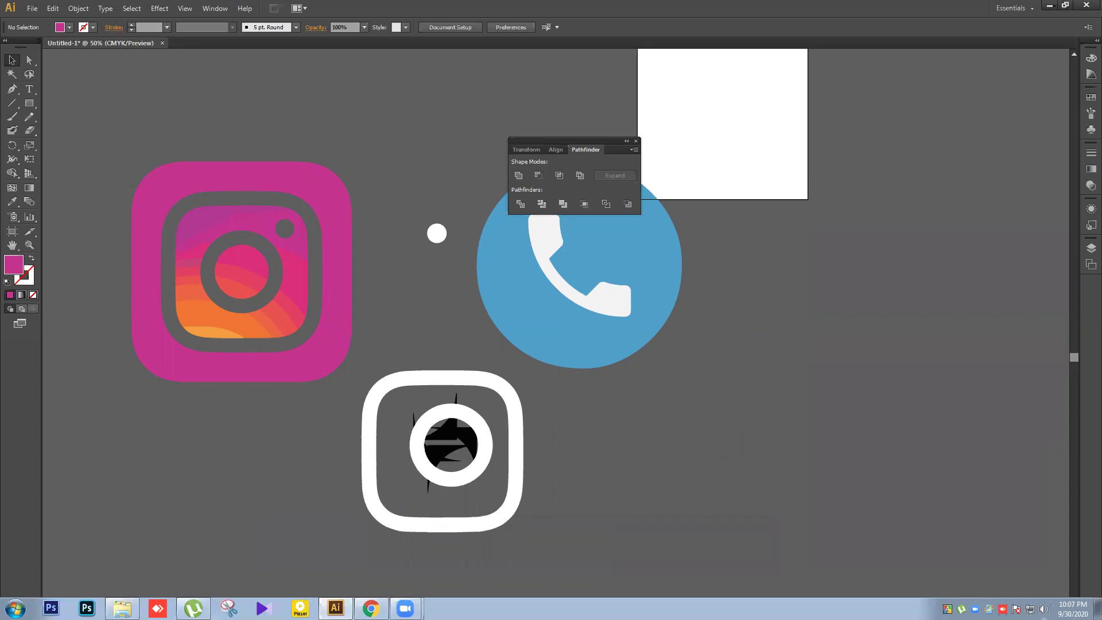
pyautogui.click(1043, 608)
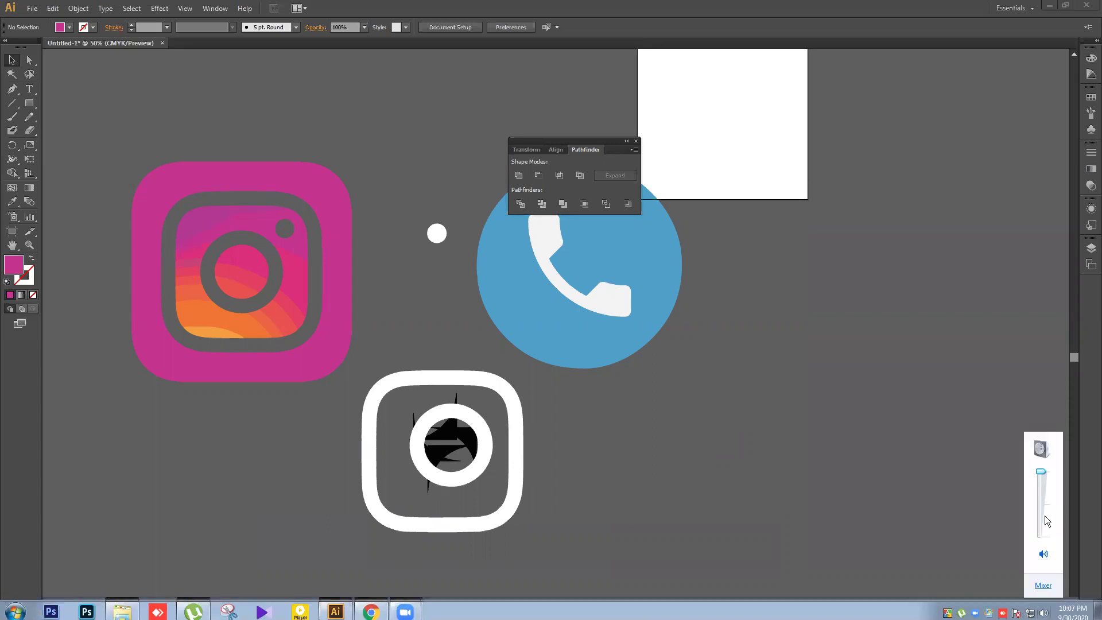
pyautogui.click(786, 428)
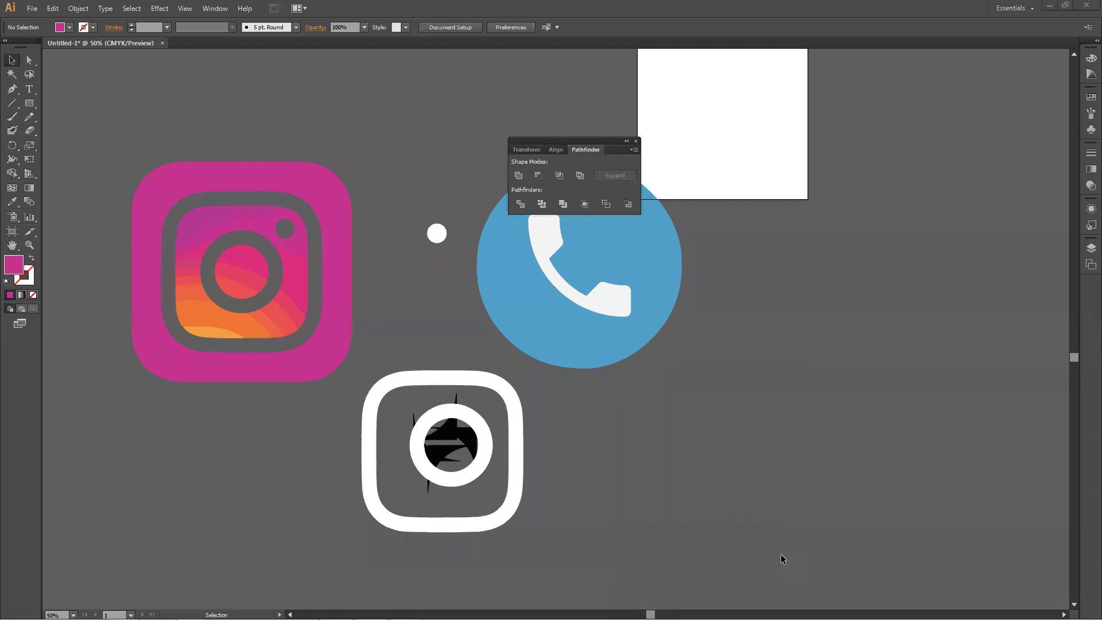
# Step: Delete all the icon artwork from the document, leaving the artboard empty
pyautogui.hotkey('ctrl', 'a')
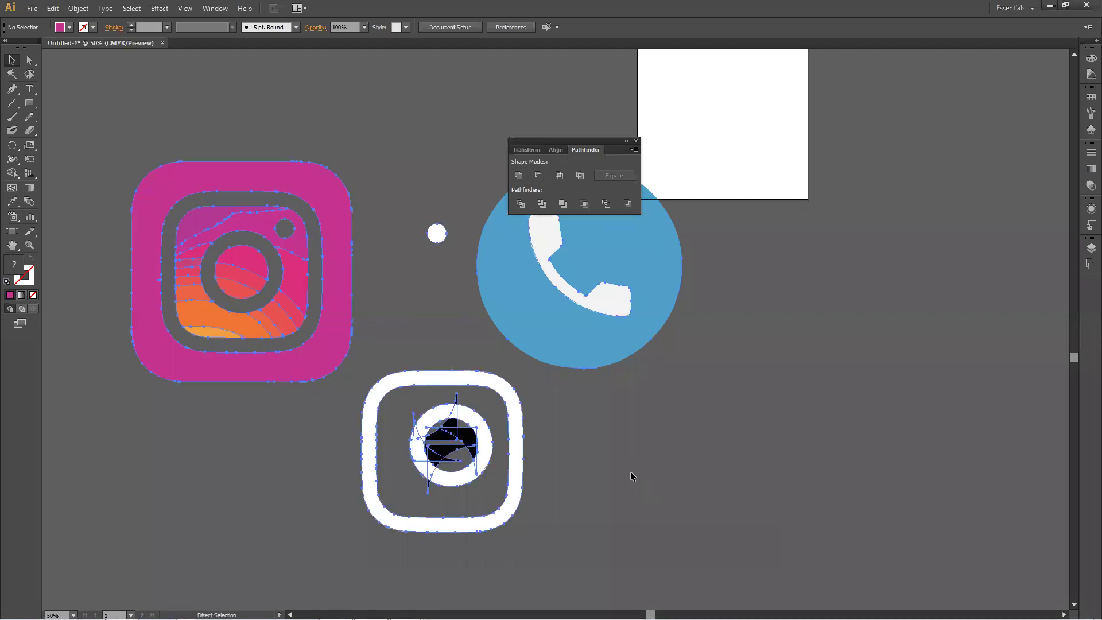
pyautogui.press('Delete')
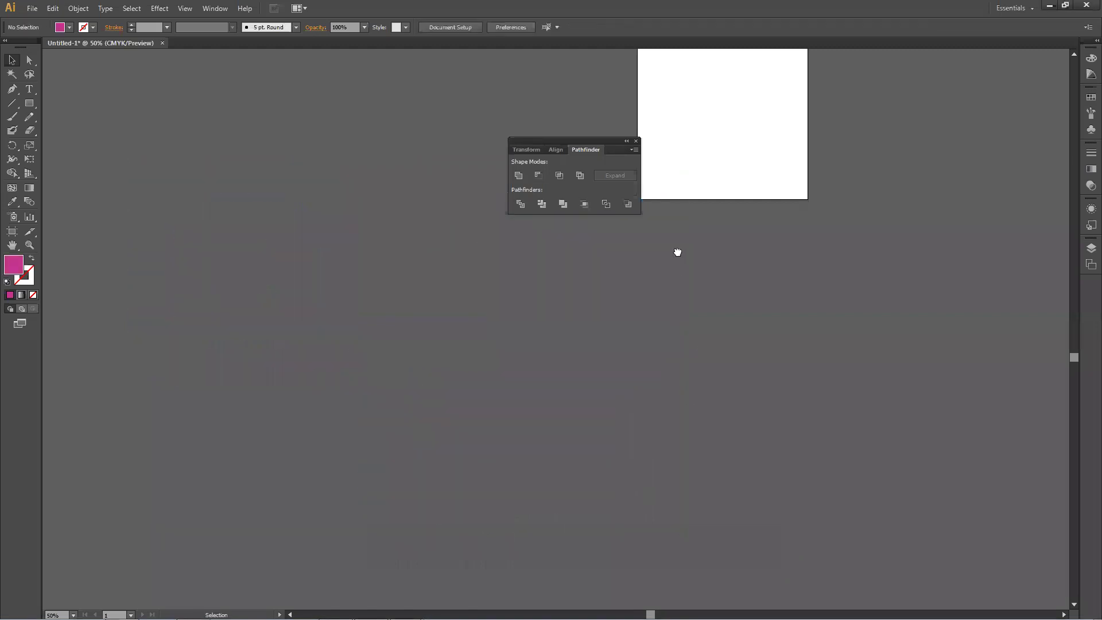
pyautogui.moveTo(677, 249); pyautogui.dragTo(577, 352)
pyautogui.moveTo(485, 320); pyautogui.dragTo(429, 311)
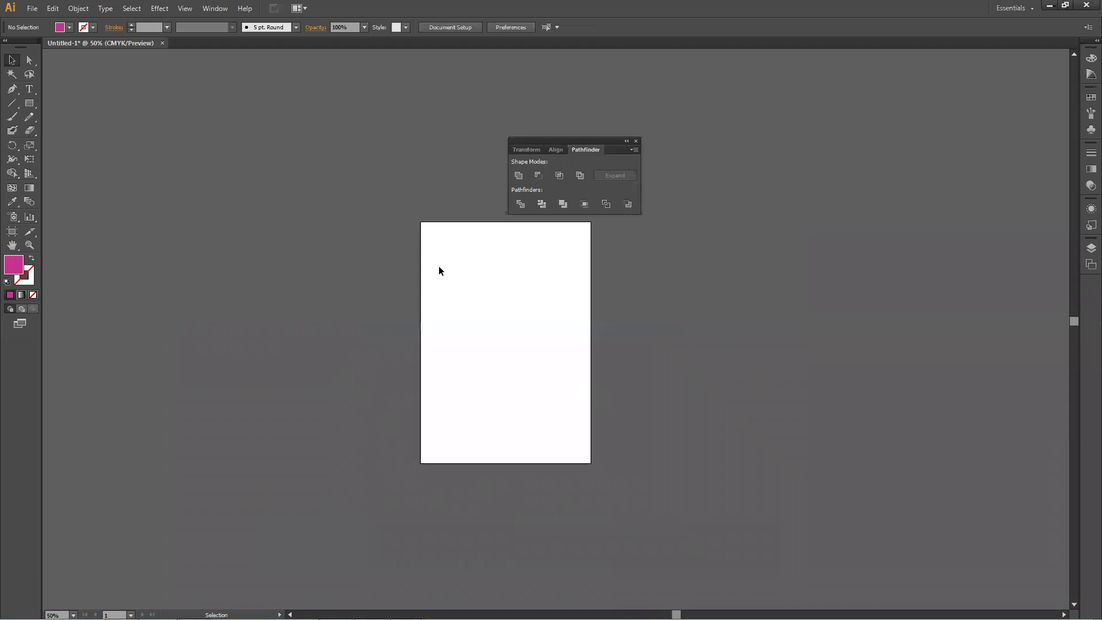